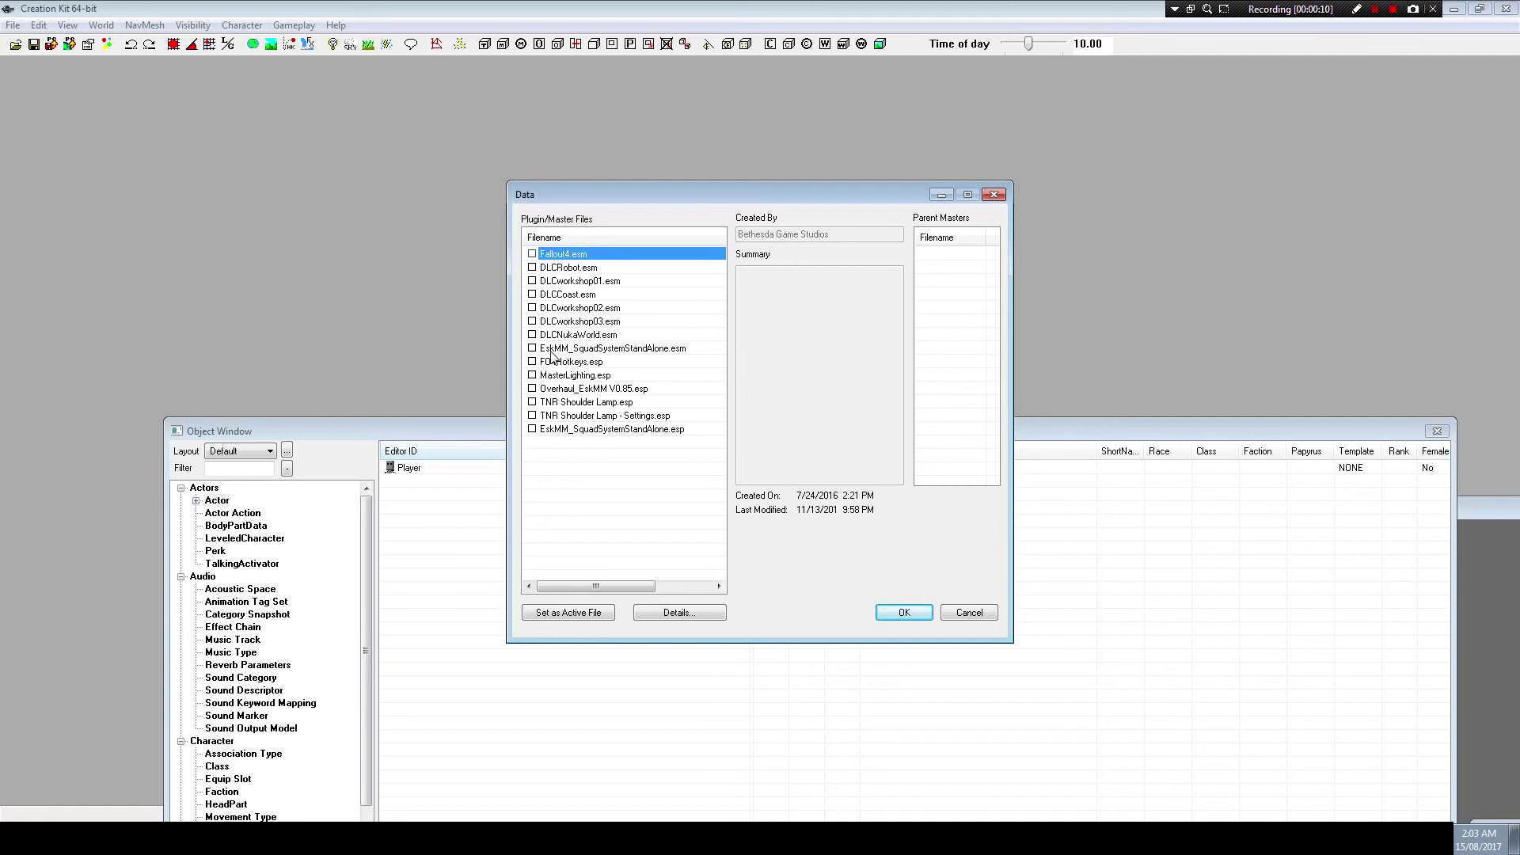
Load the master file EskMM_SquadSystemStandAlone.esm
left_click(651, 350)
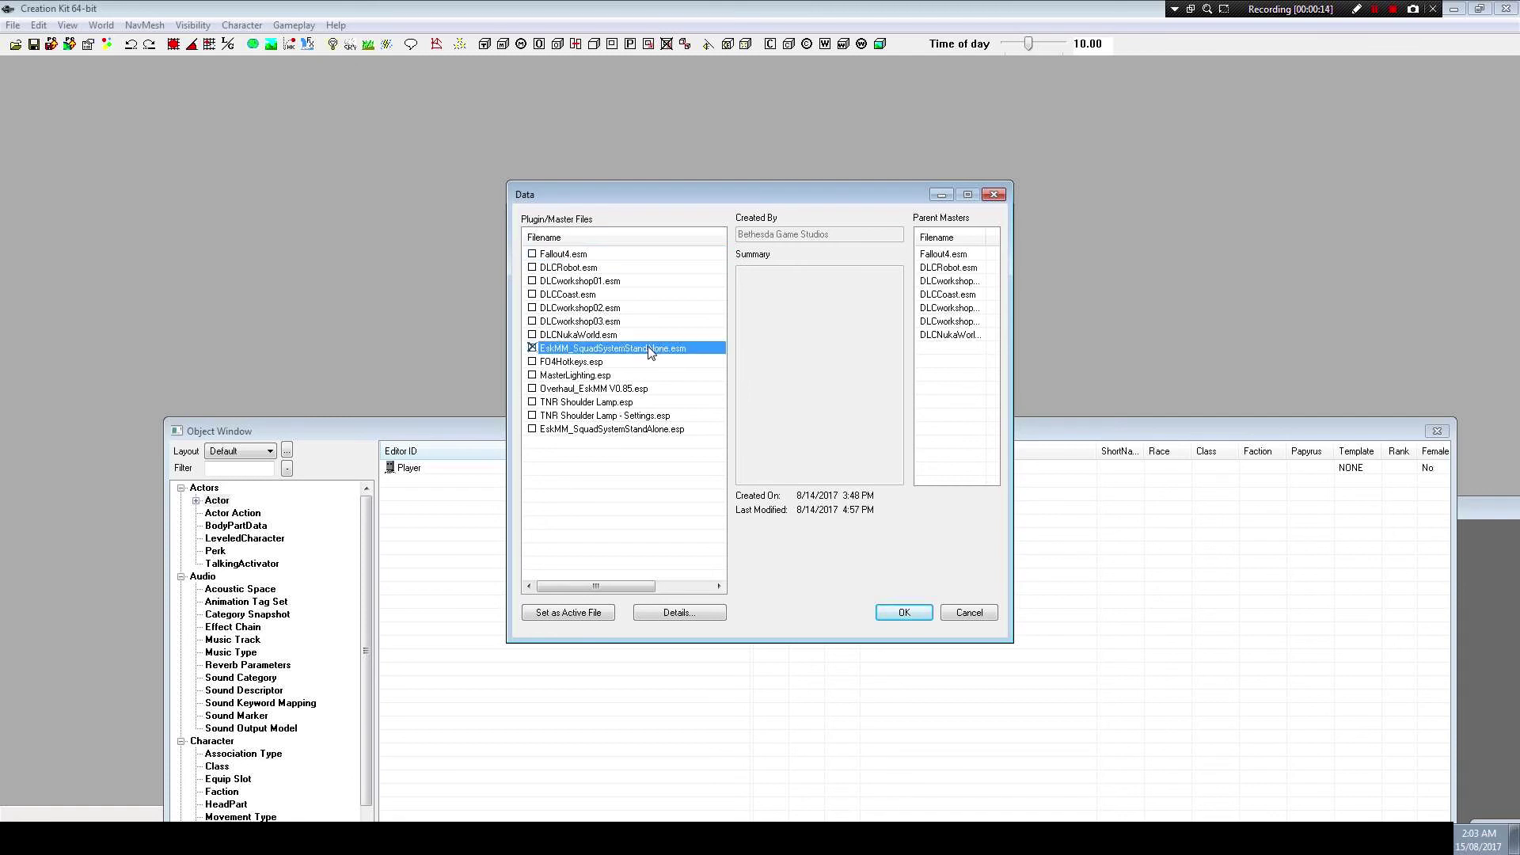
left_click(906, 614)
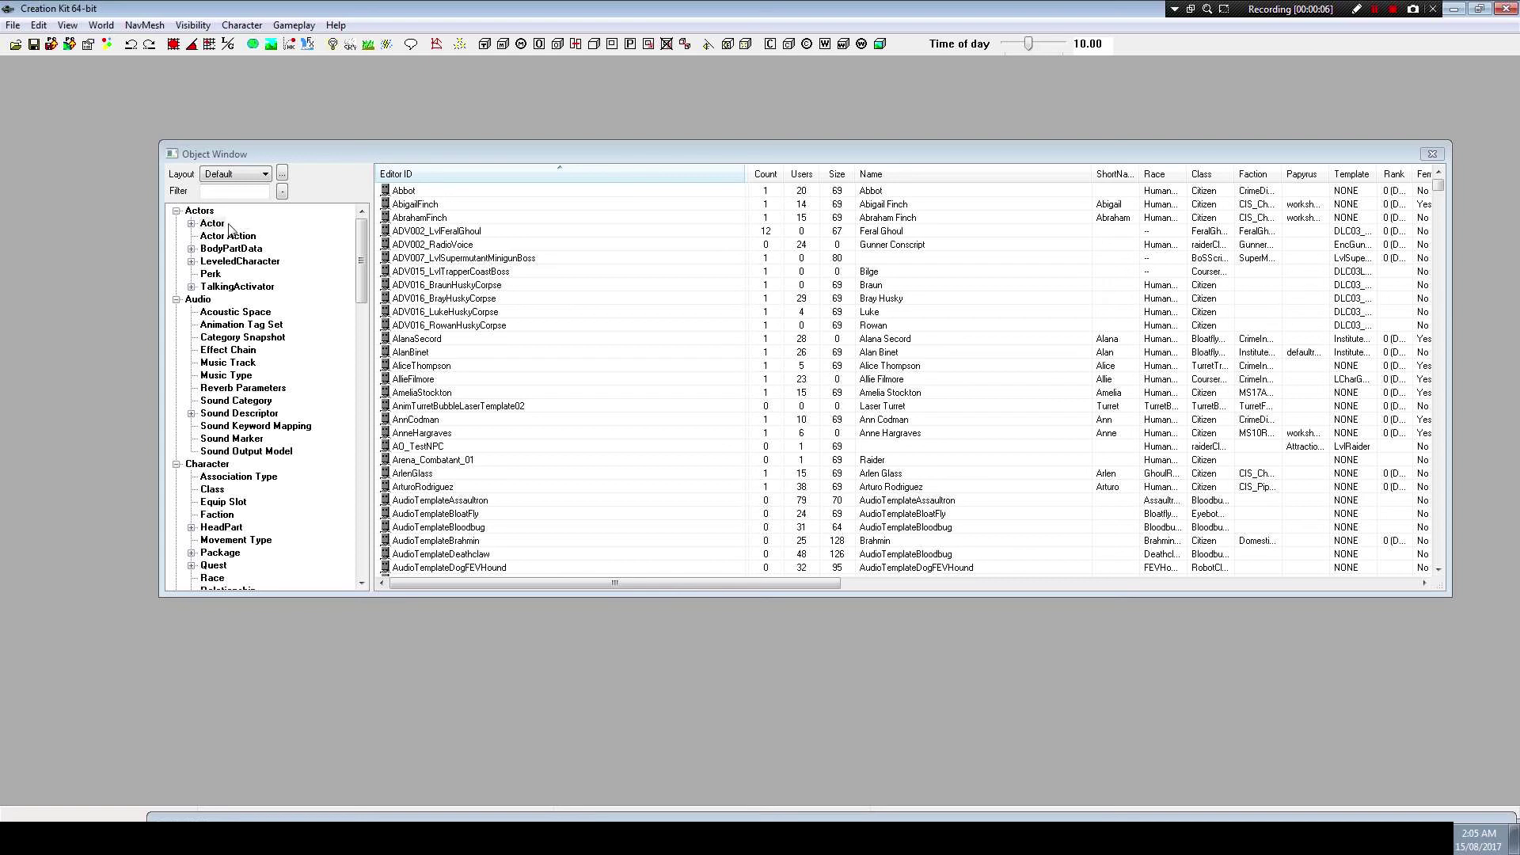
Filter the objects by "eskmm", list only the Actor category, and enlarge the Object Window to fit the whole list
left_click(229, 191)
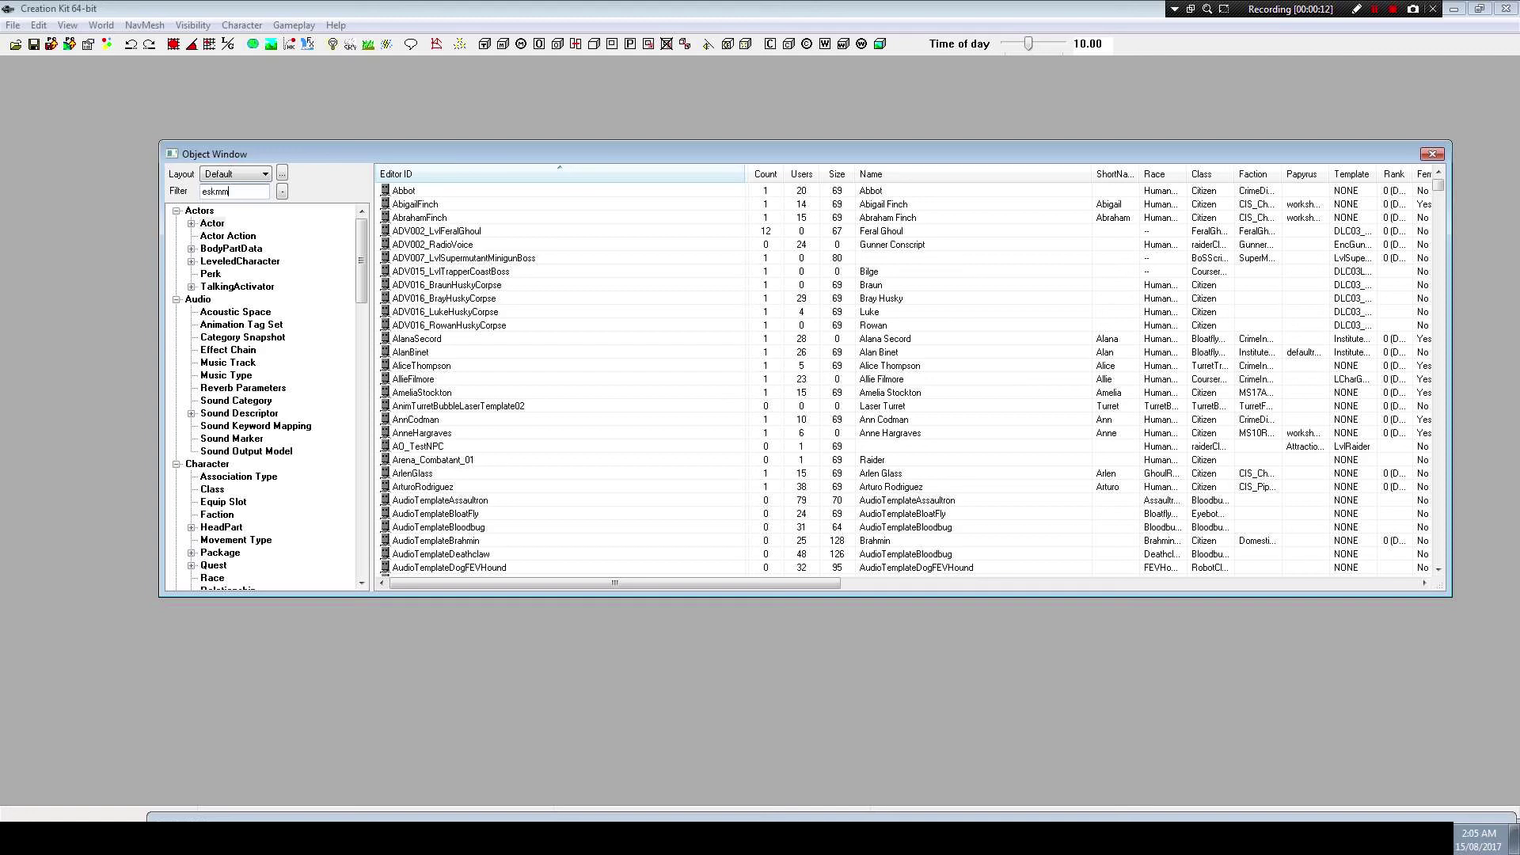
left_click(208, 211)
left_click_drag(627, 153, 605, 110)
mouse_move(1416, 168)
left_mouse_down()
mouse_move(1373, 529)
mouse_move(1410, 324)
mouse_move(1395, 157)
left_mouse_up()
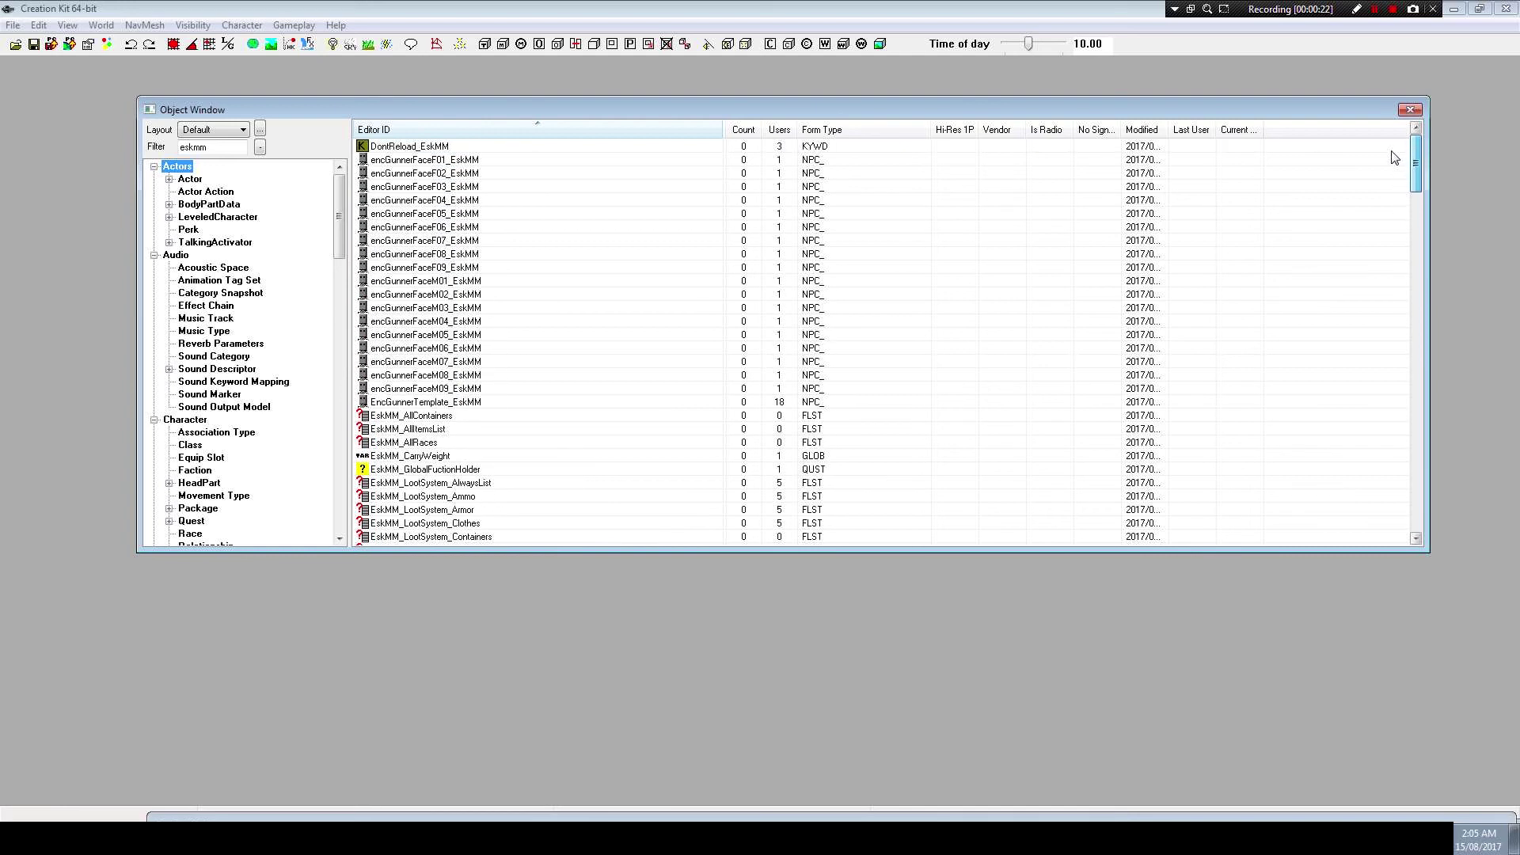
left_click(198, 181)
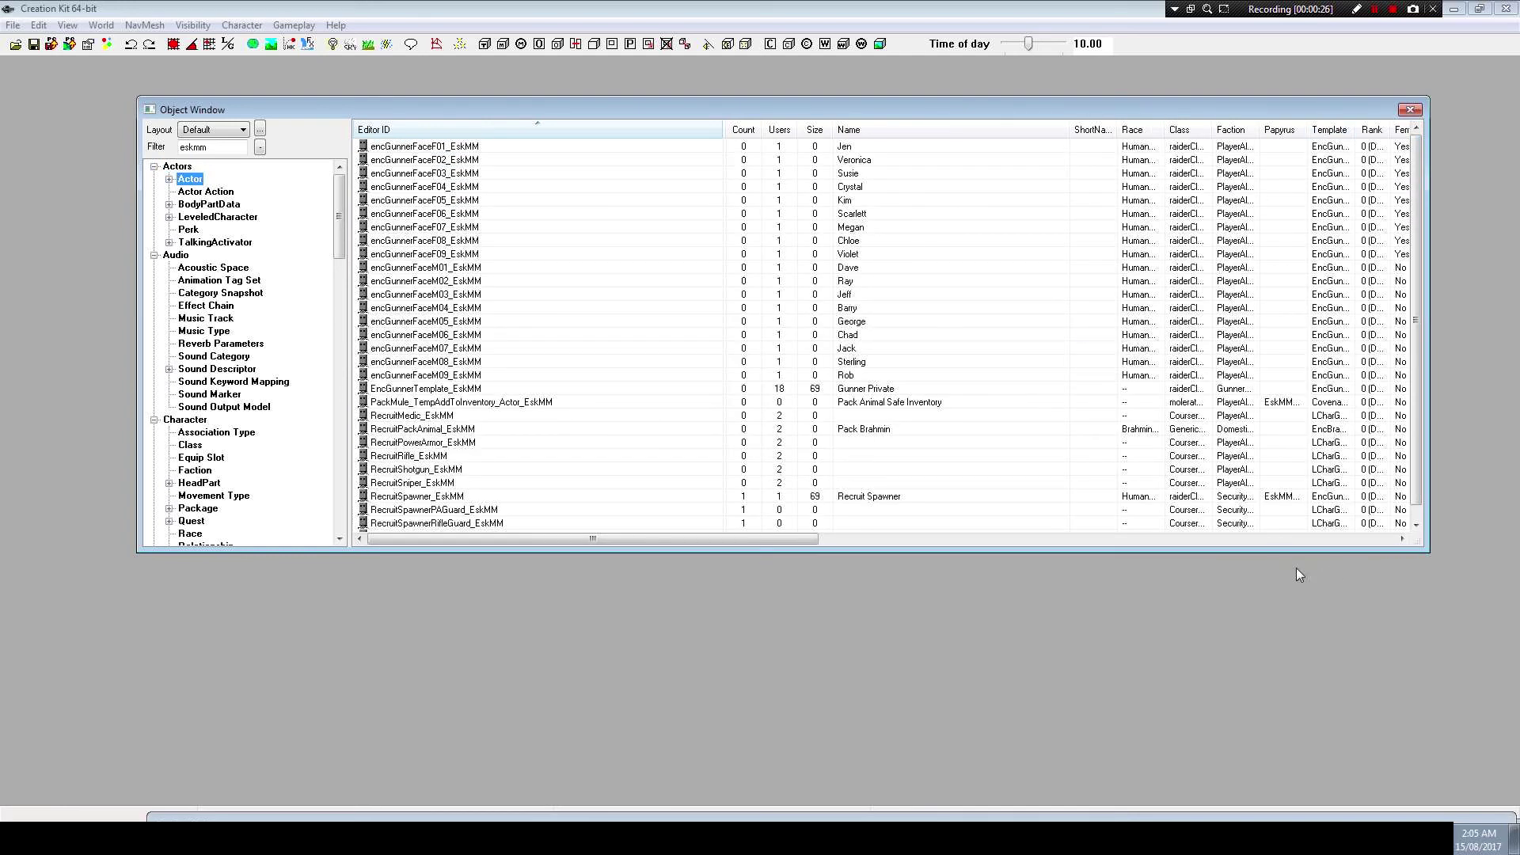
left_click_drag(1285, 550, 1285, 819)
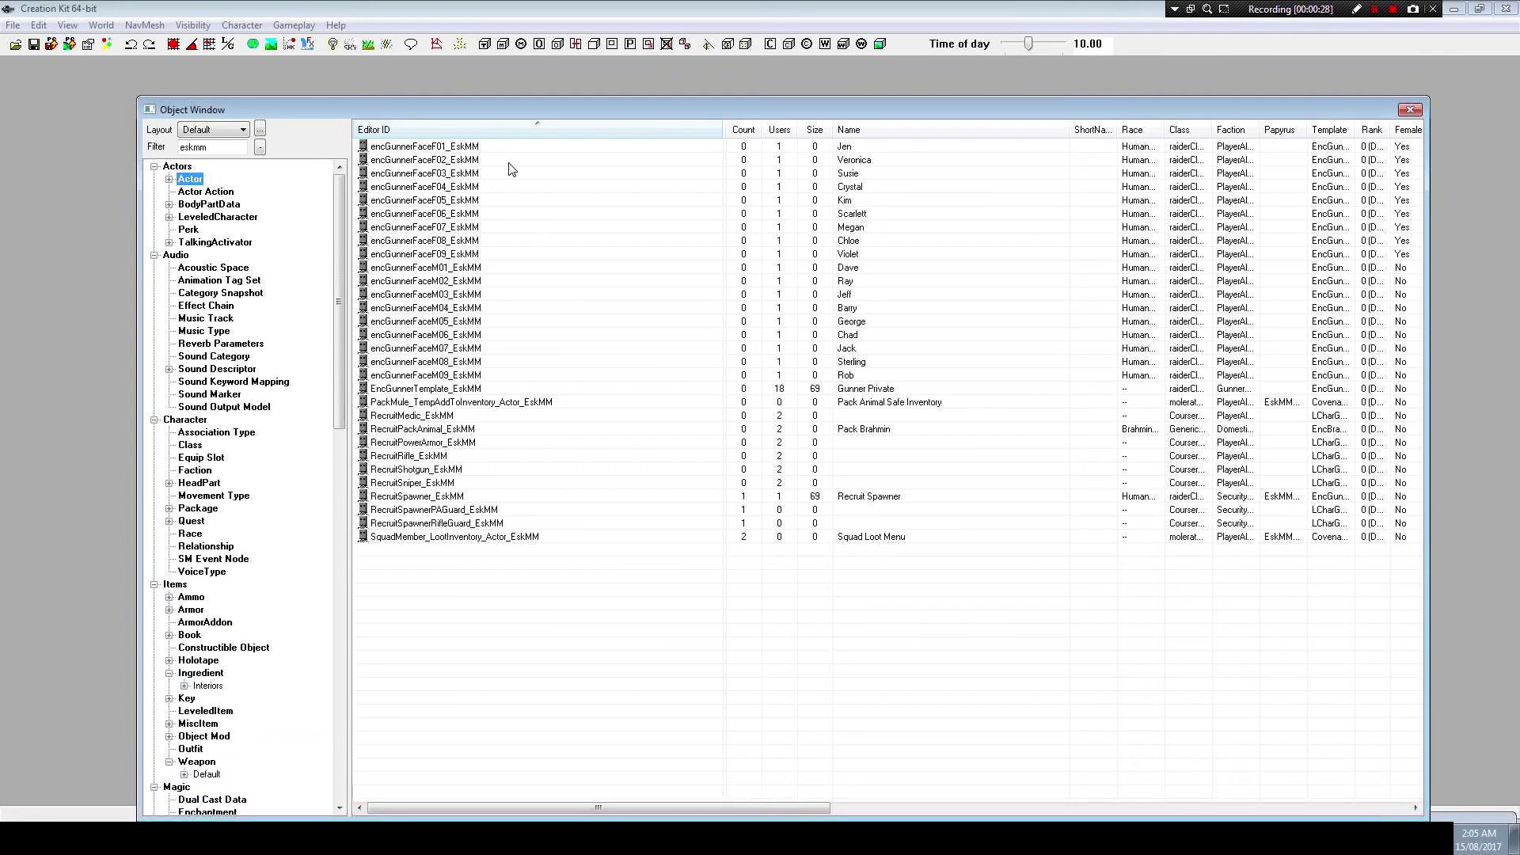
left_click_drag(567, 102, 580, 74)
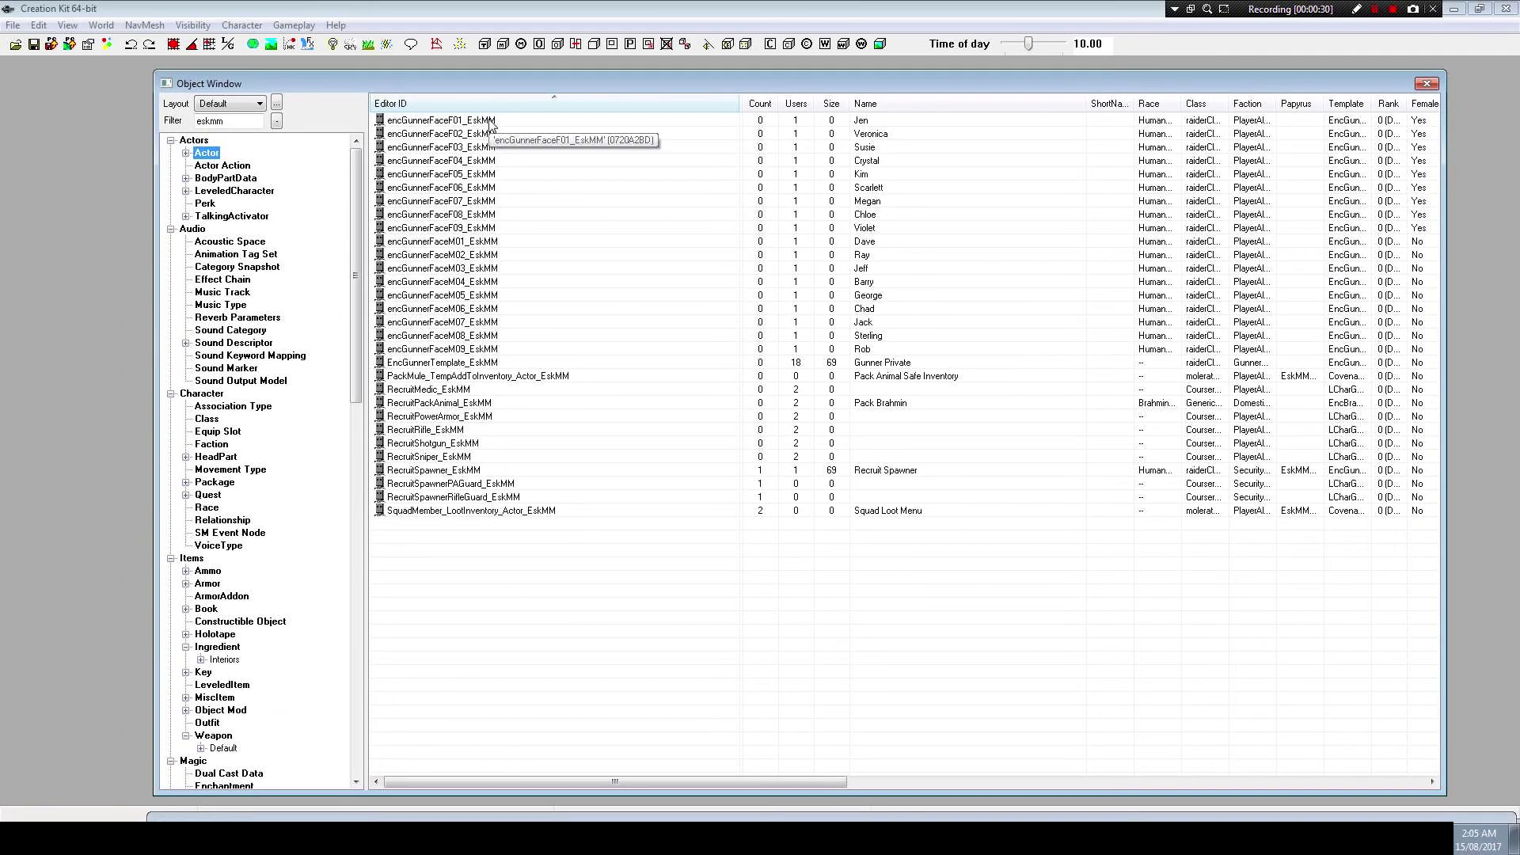
Examine the EskMM actors: the gunner faces and their template, the recruit types, the spawners and the two inventory actors
left_click(499, 122)
left_click(489, 349, "shift")
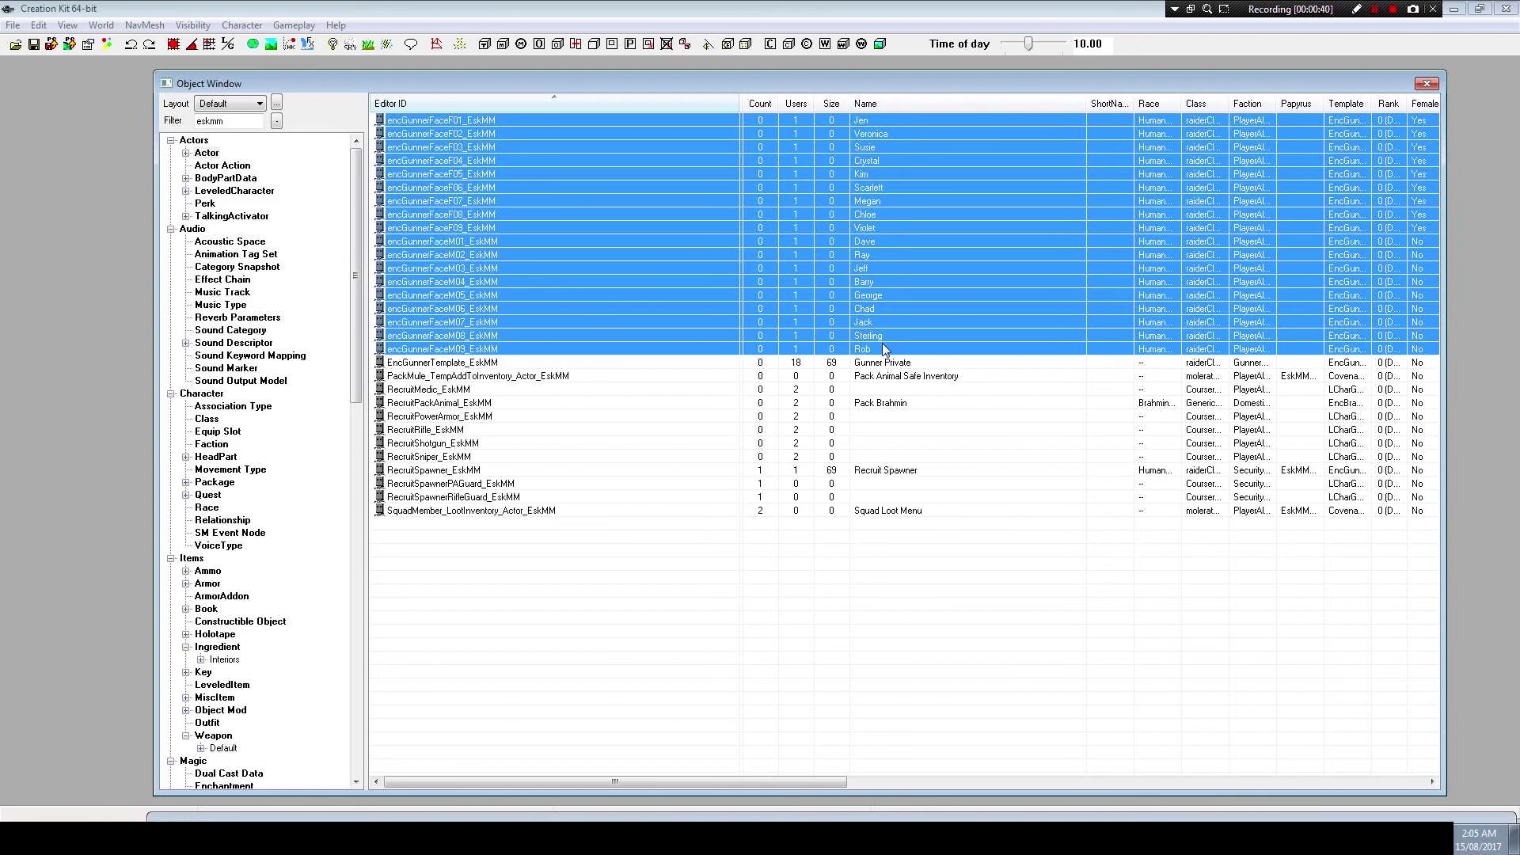
left_click(473, 366)
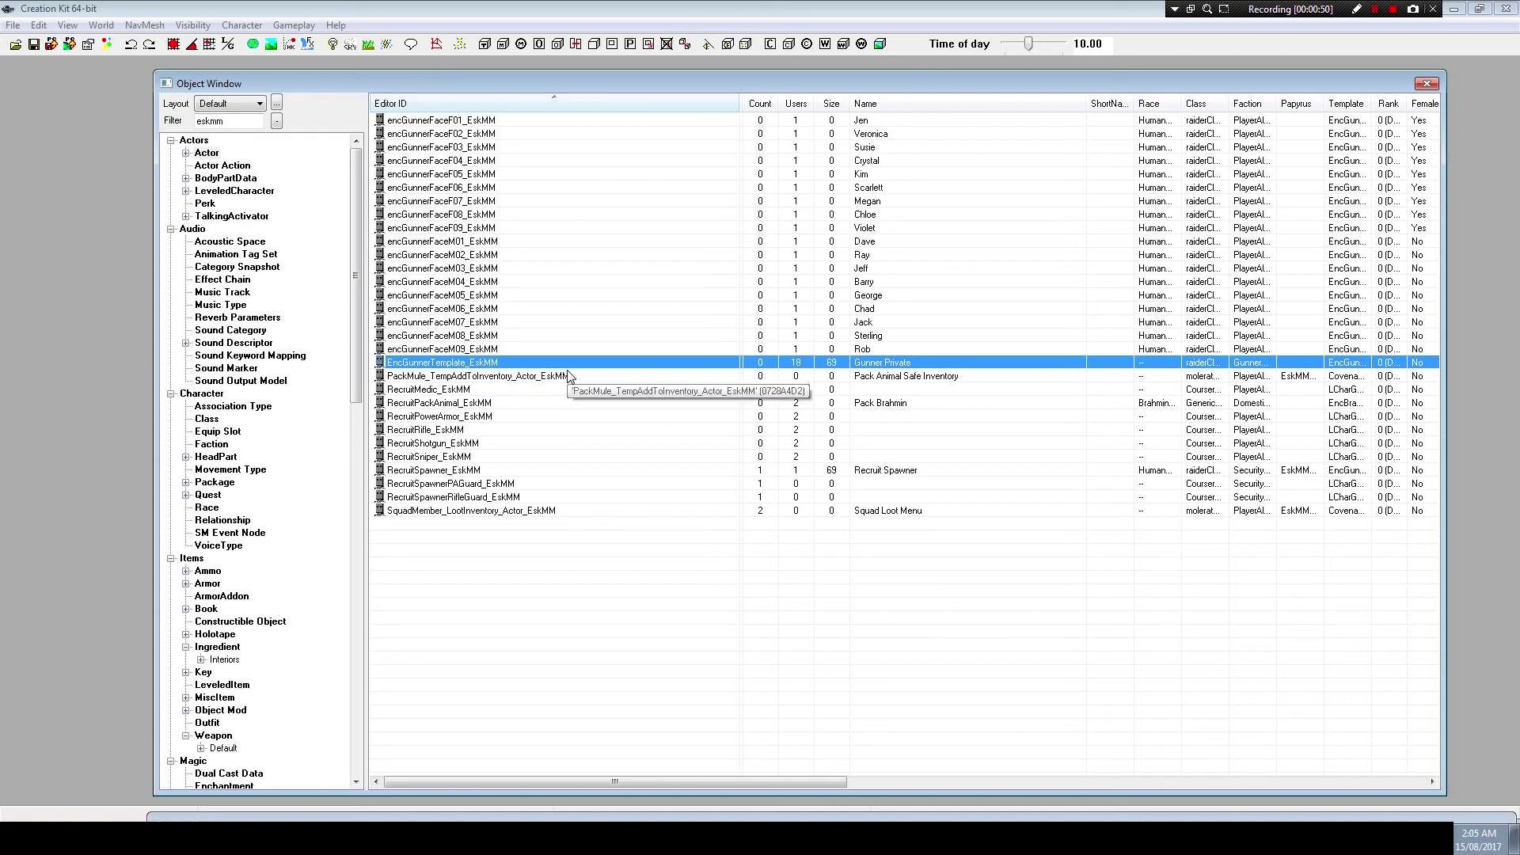
left_click(459, 391)
left_click(478, 404)
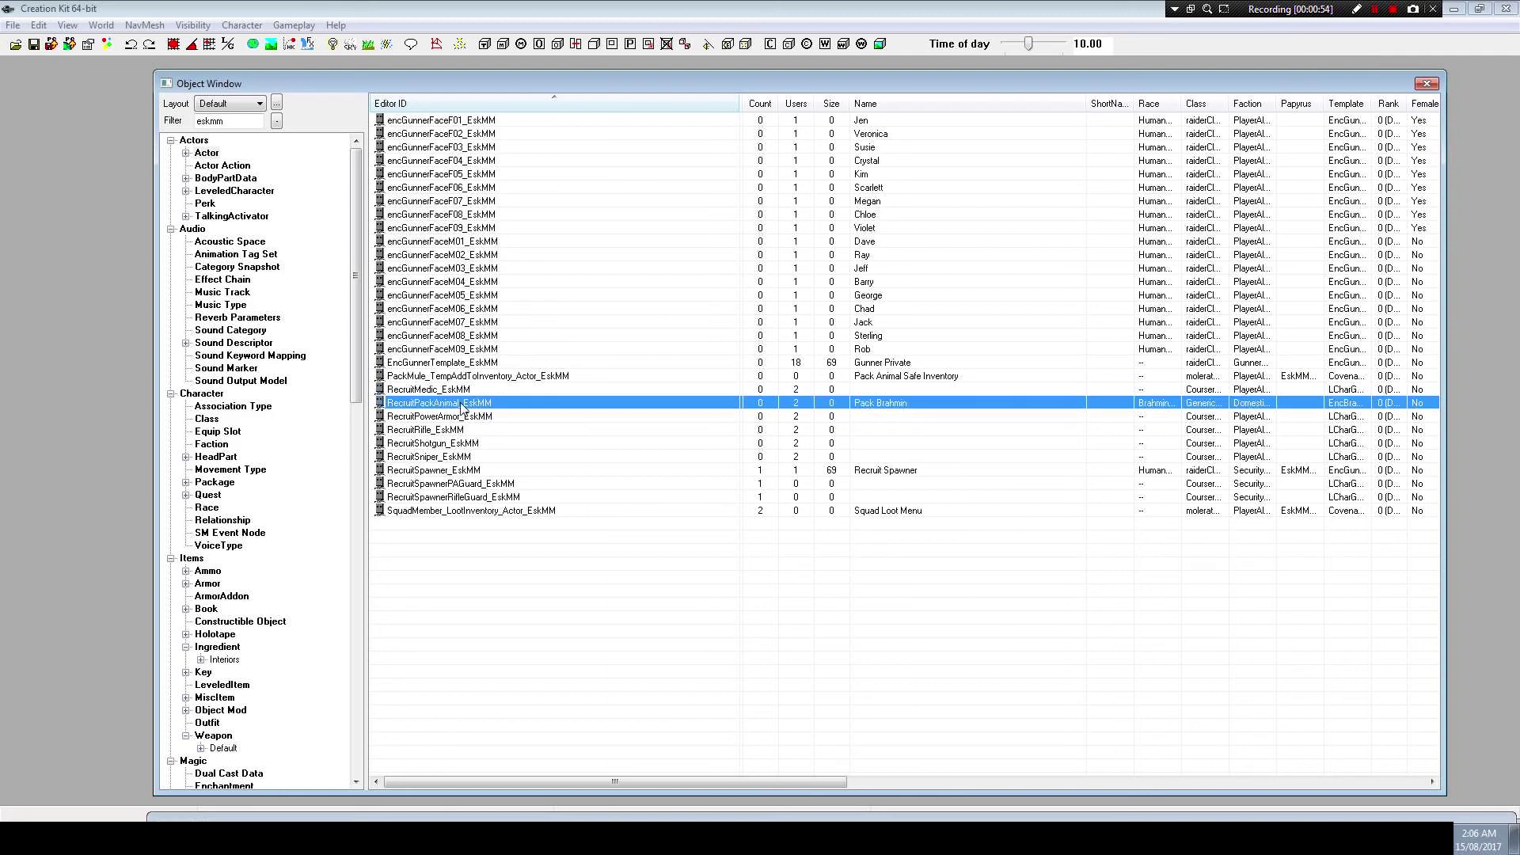
left_click(464, 418)
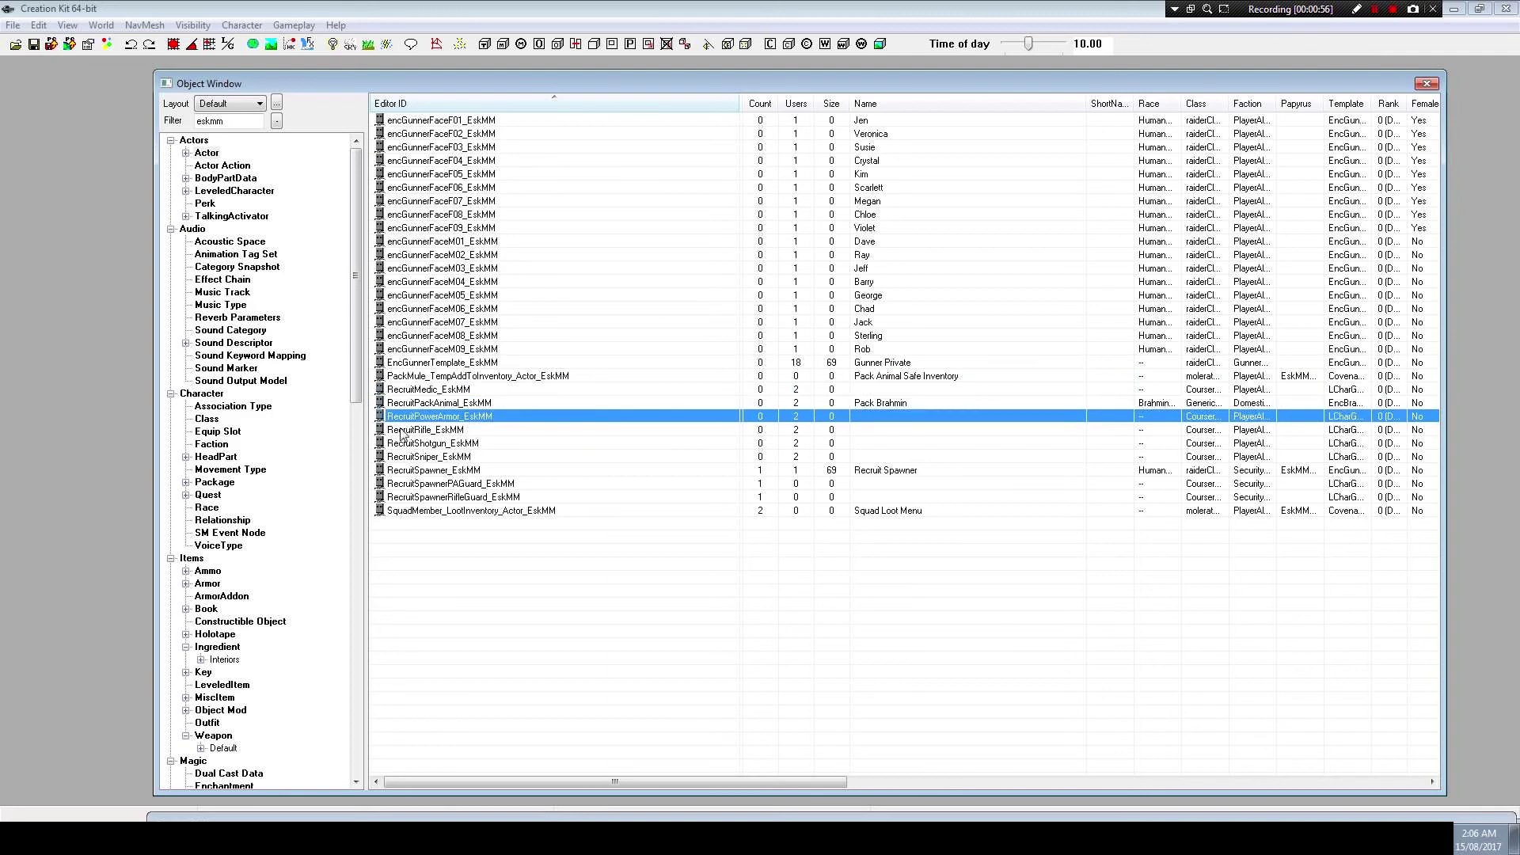
left_click(468, 430)
left_click(466, 444)
left_click(479, 458)
left_click(476, 471)
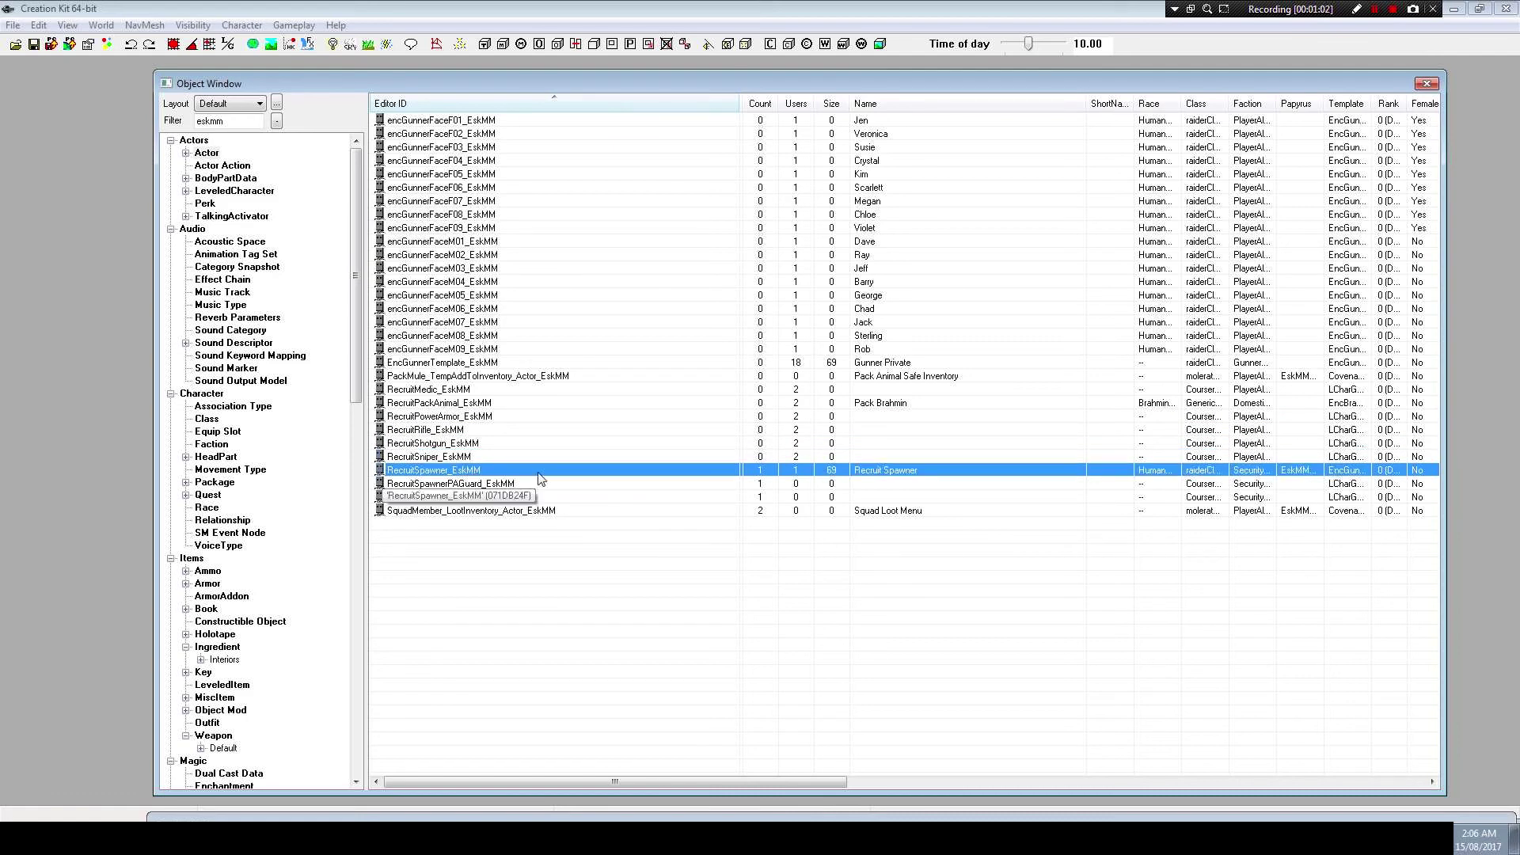
left_click(509, 512)
left_click(525, 377, "ctrl")
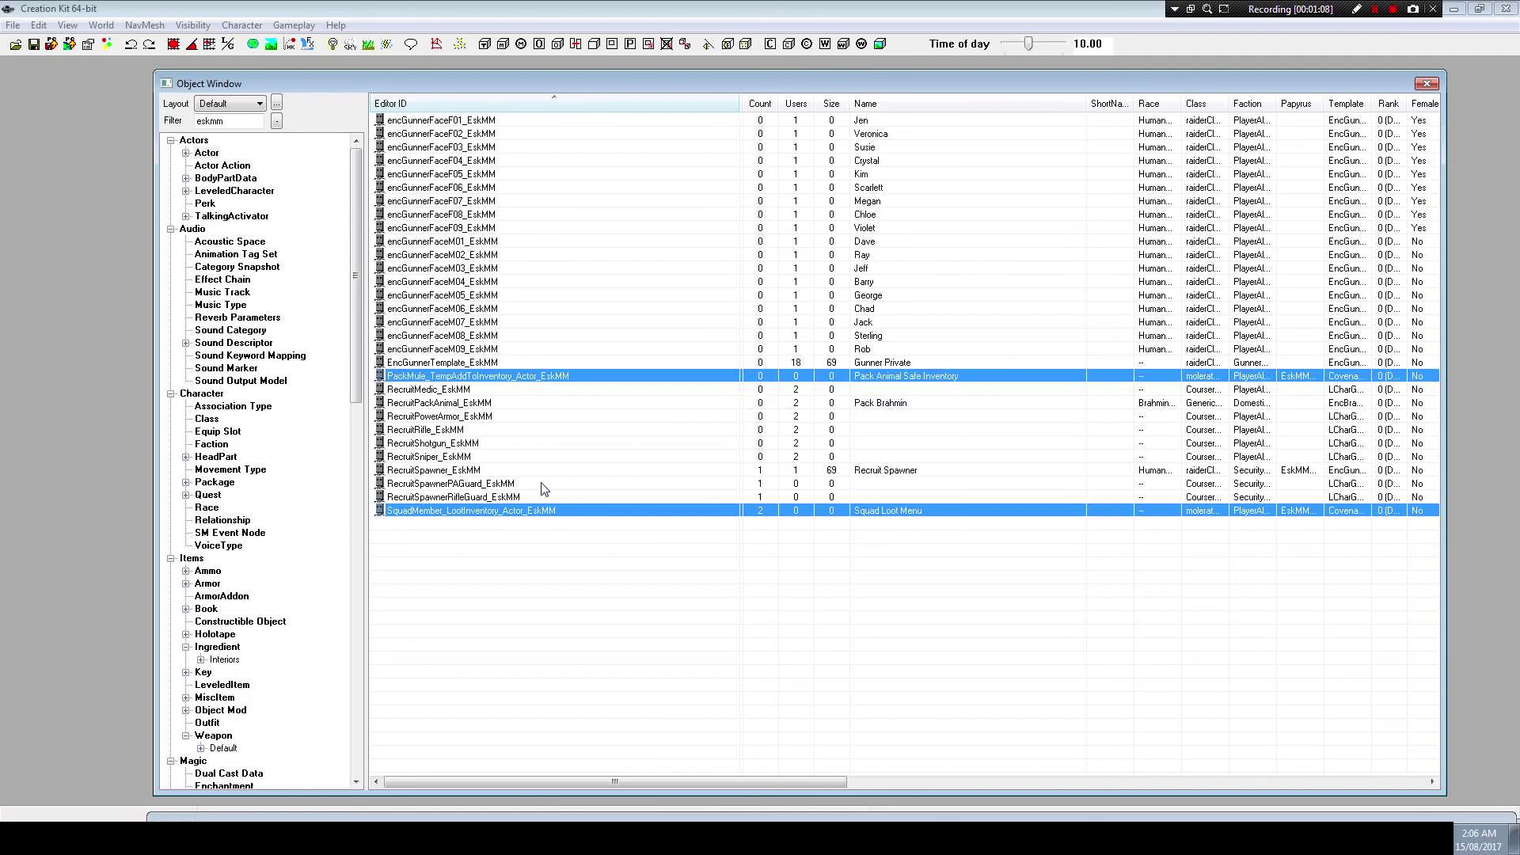
left_click(510, 483)
left_click(511, 497, "shift")
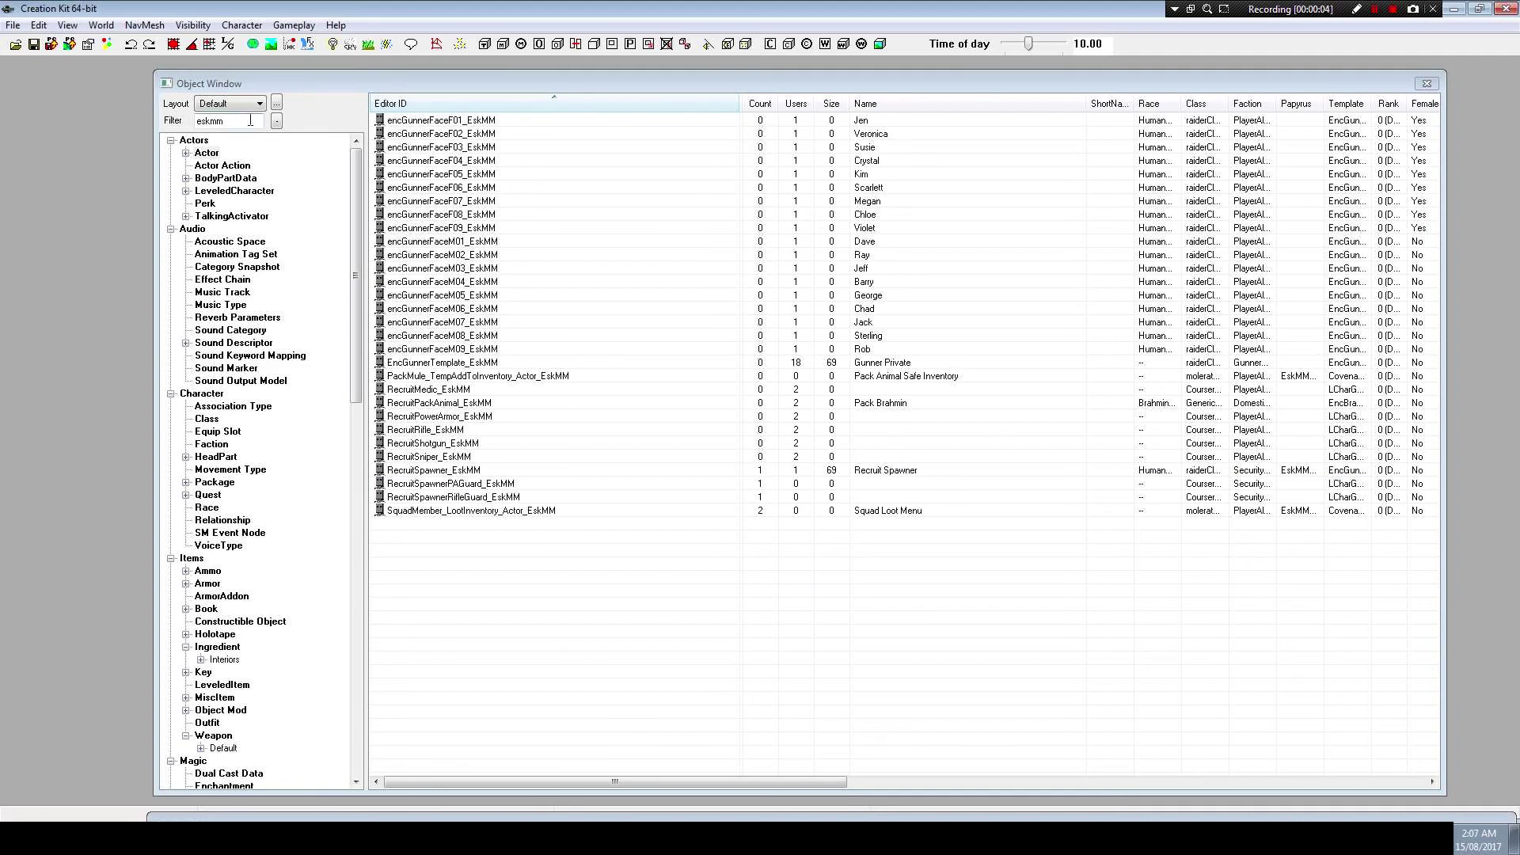
left_click(456, 365)
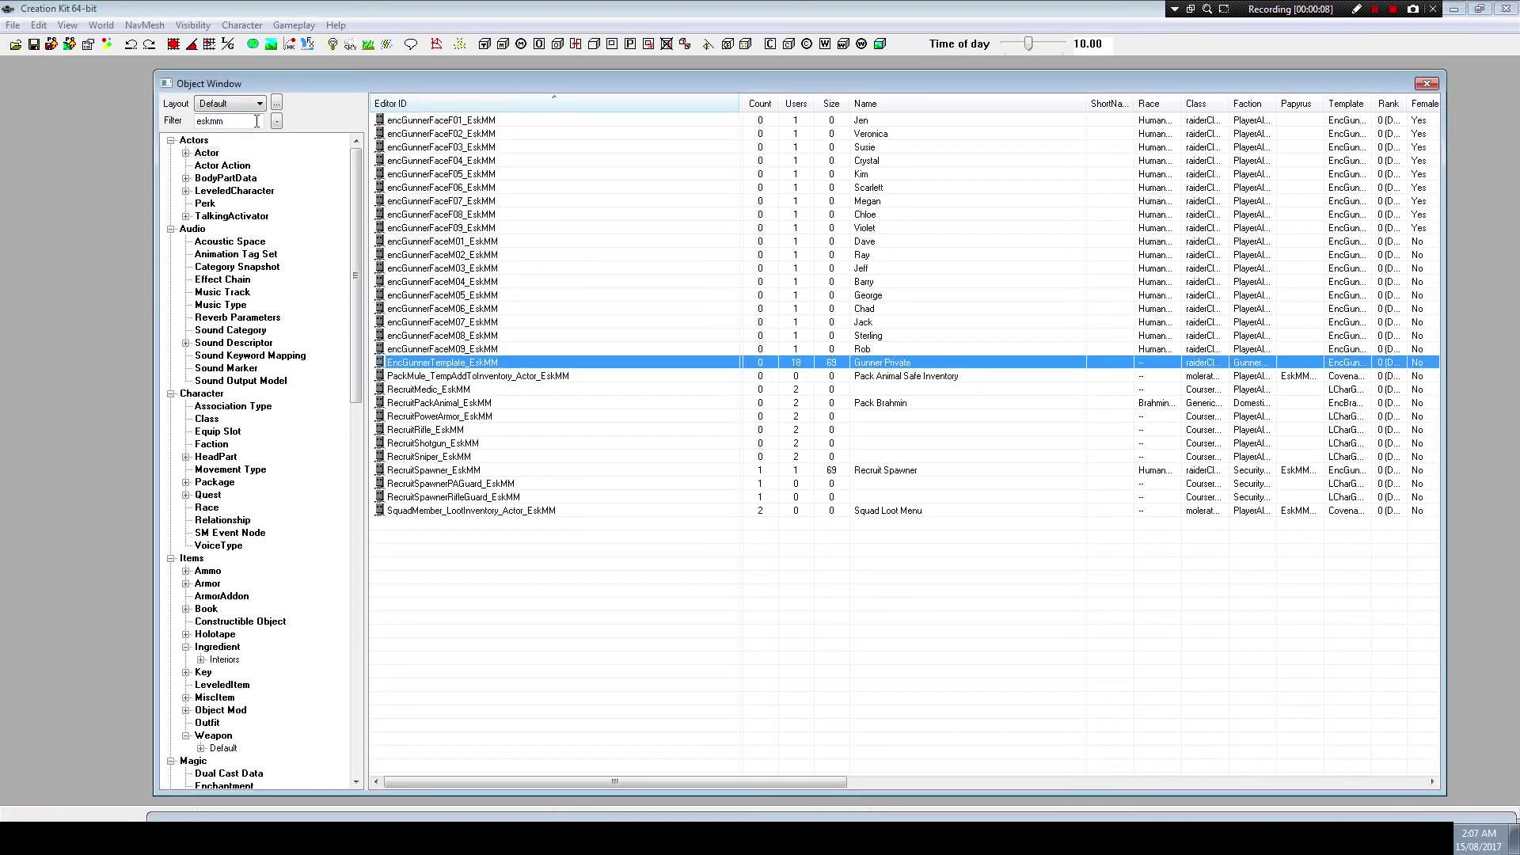
Filter the actors by "encsynth" and open EncSynth02Template for editing
left_click_drag(257, 121, 197, 123)
type("encsynth")
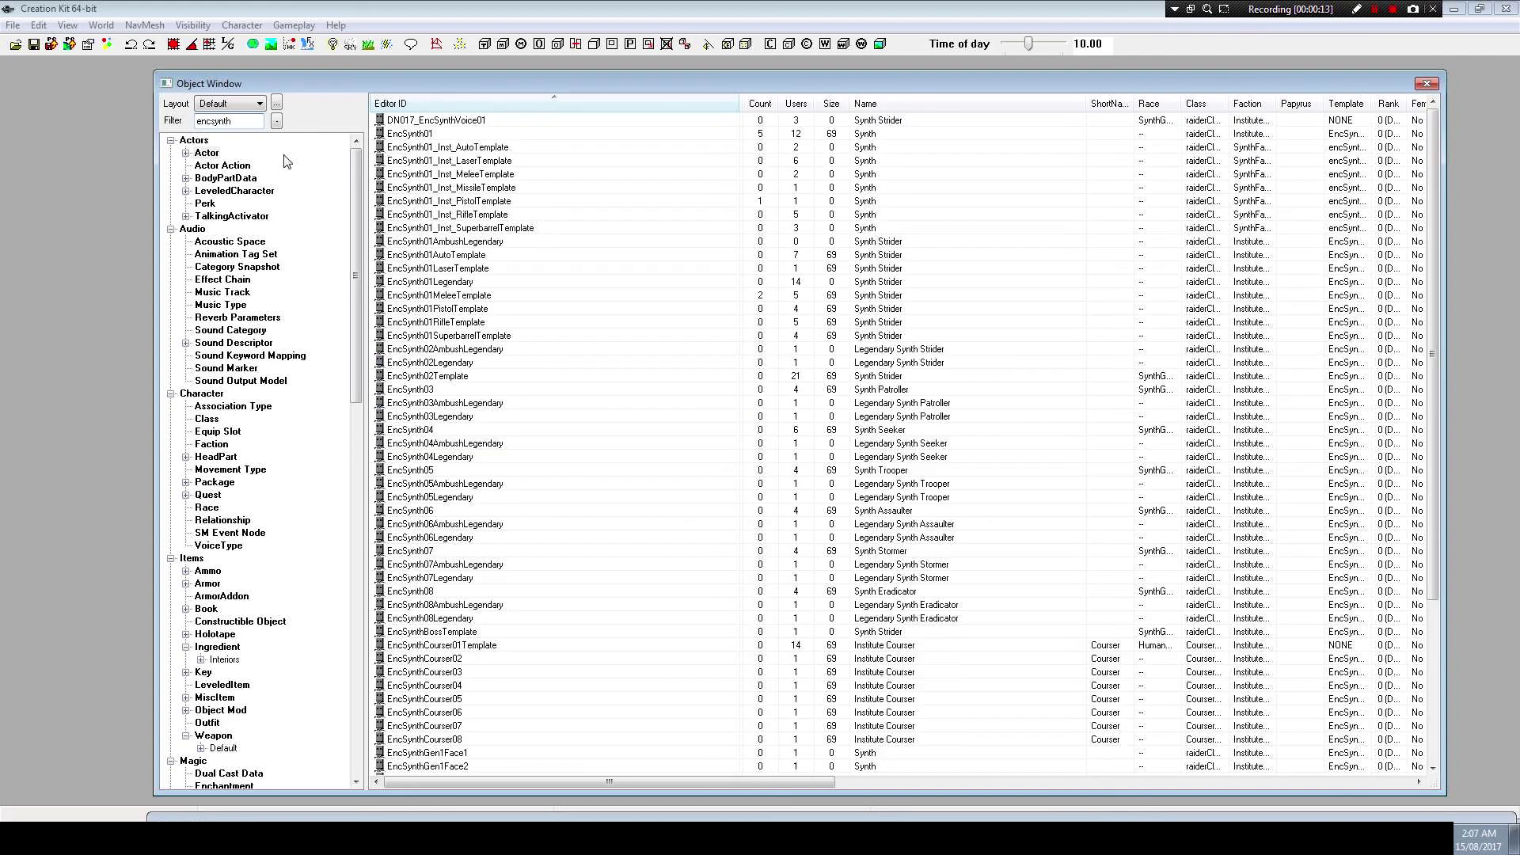
left_click(478, 388)
scroll(478, 384, "down", 3)
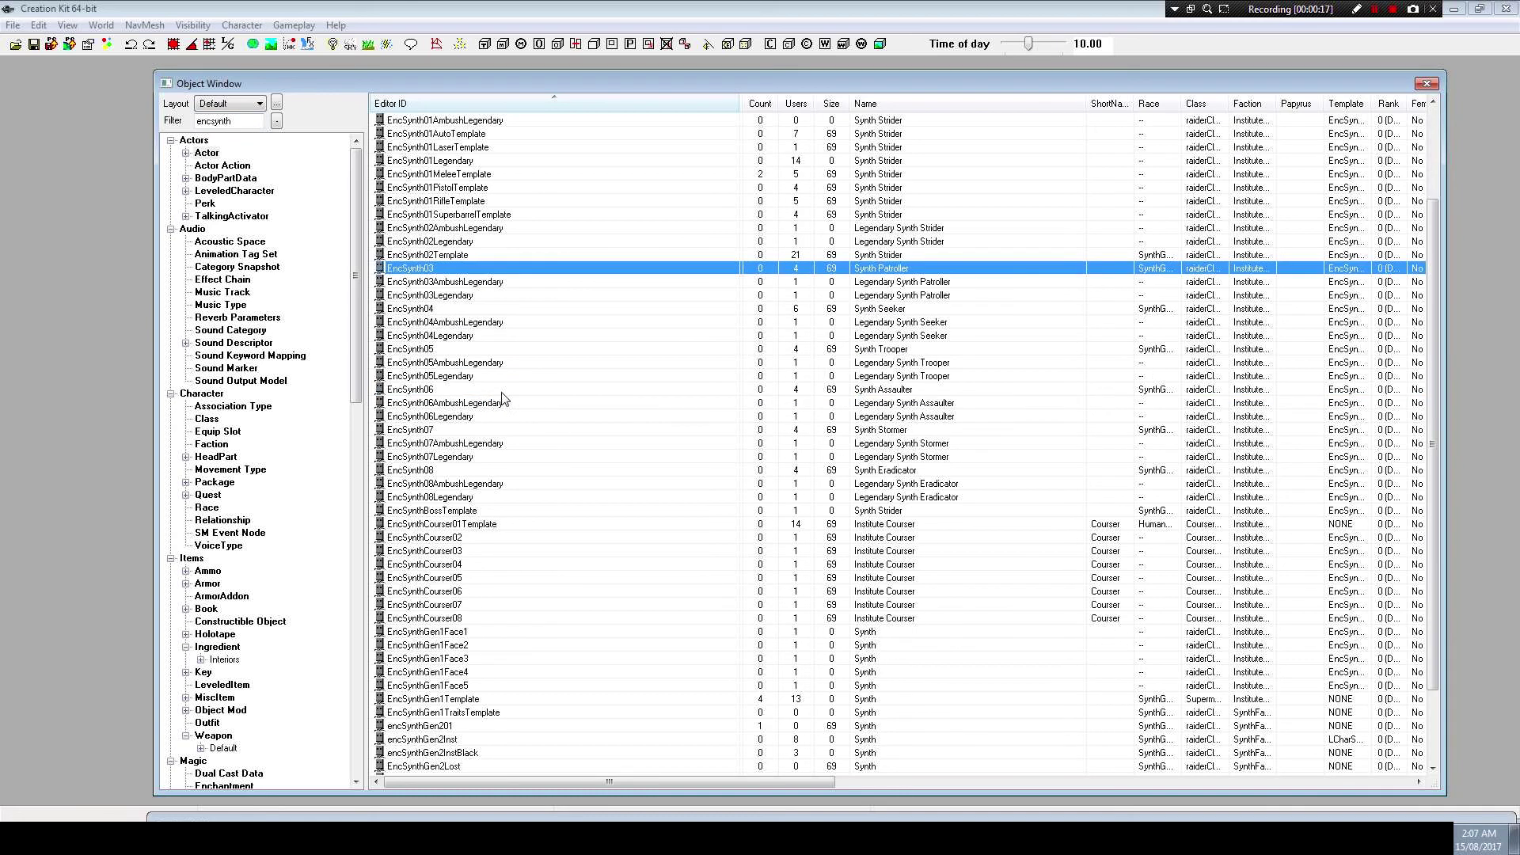
left_click(458, 257)
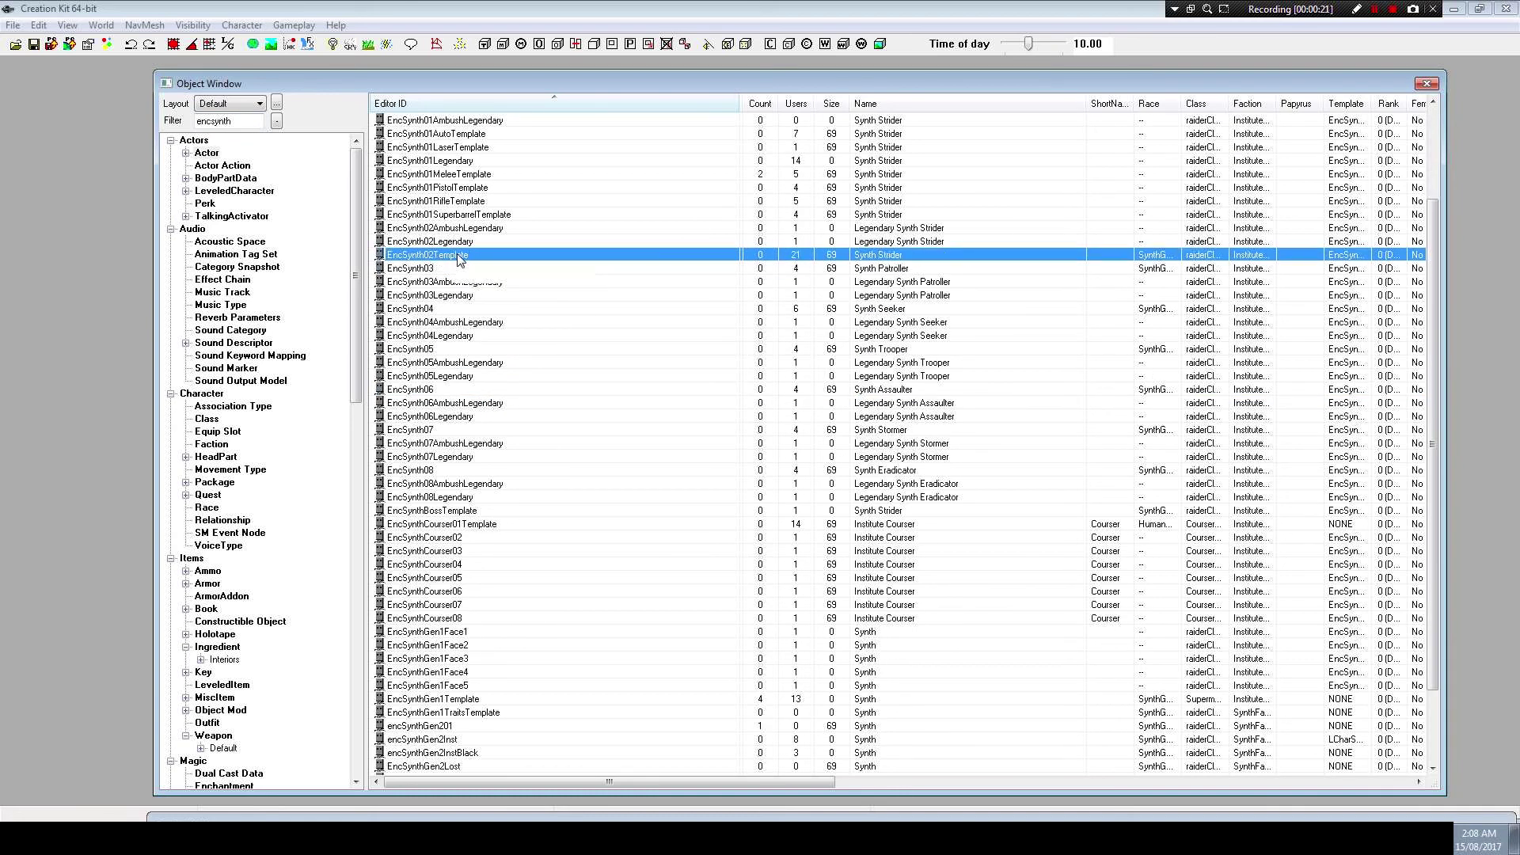
double_click(468, 258)
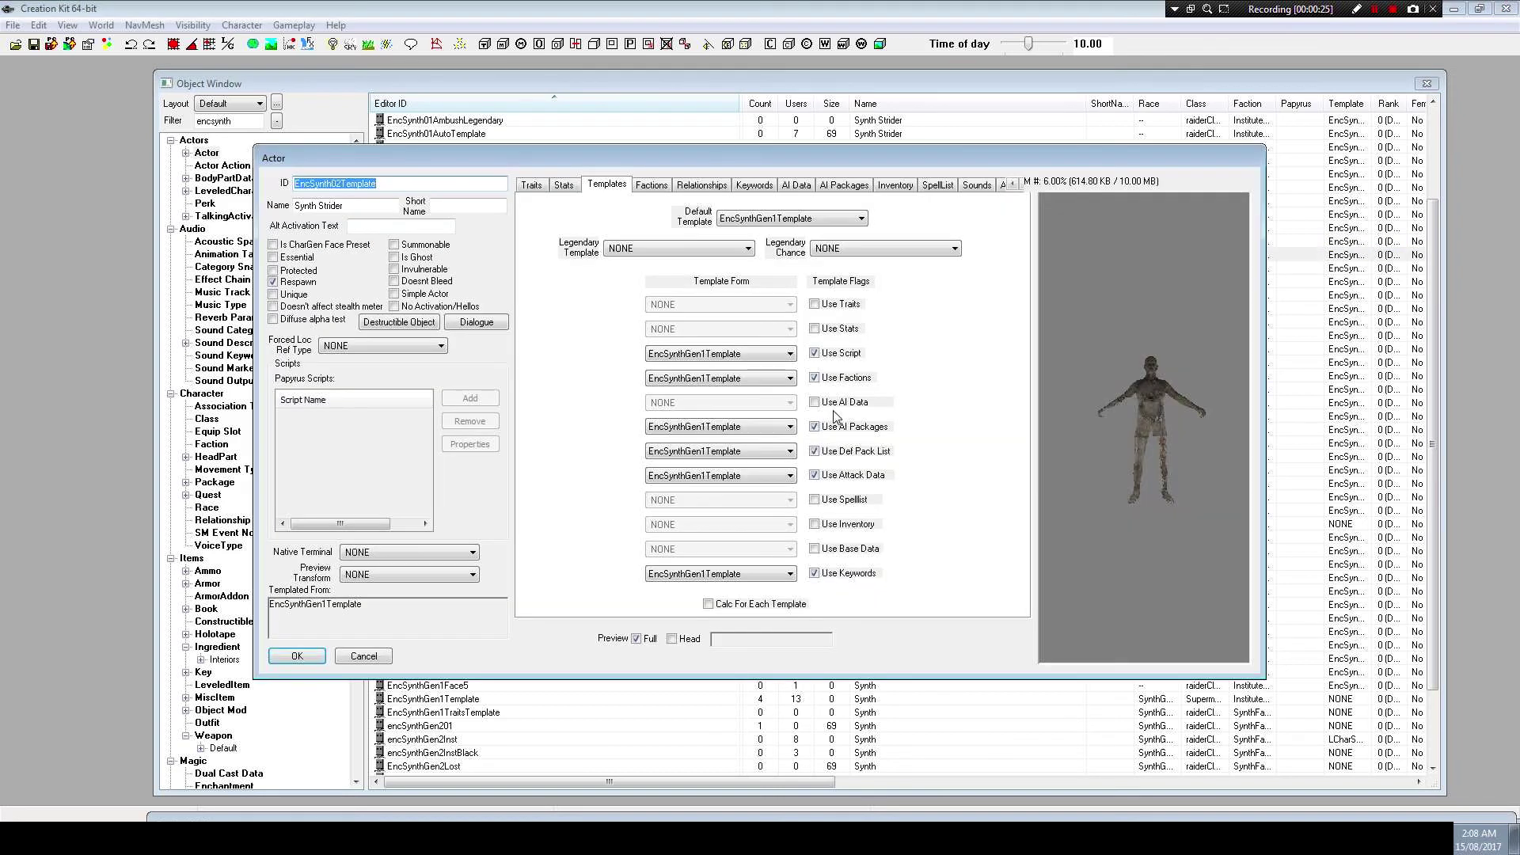
Change the ID of the synth template actor to EncSynthTemplate_EskMM_New
mouse_move(1172, 469)
left_mouse_down()
mouse_move(847, 474)
mouse_move(1202, 476)
mouse_move(1195, 491)
mouse_move(1169, 395)
mouse_move(1048, 454)
mouse_move(1172, 467)
left_mouse_up()
scroll(1168, 388, "up", 3)
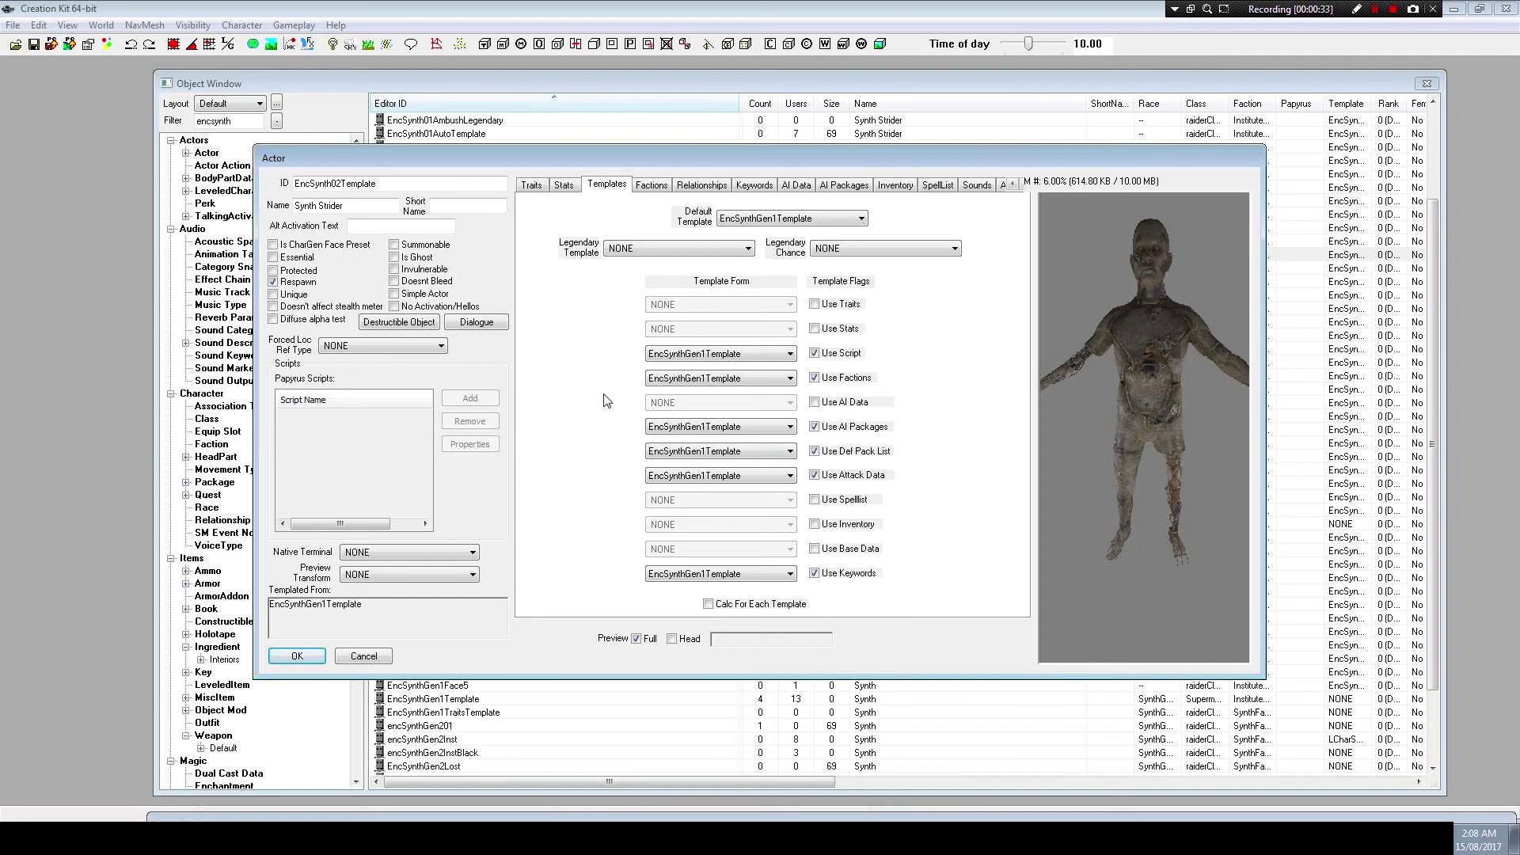
left_click(533, 187)
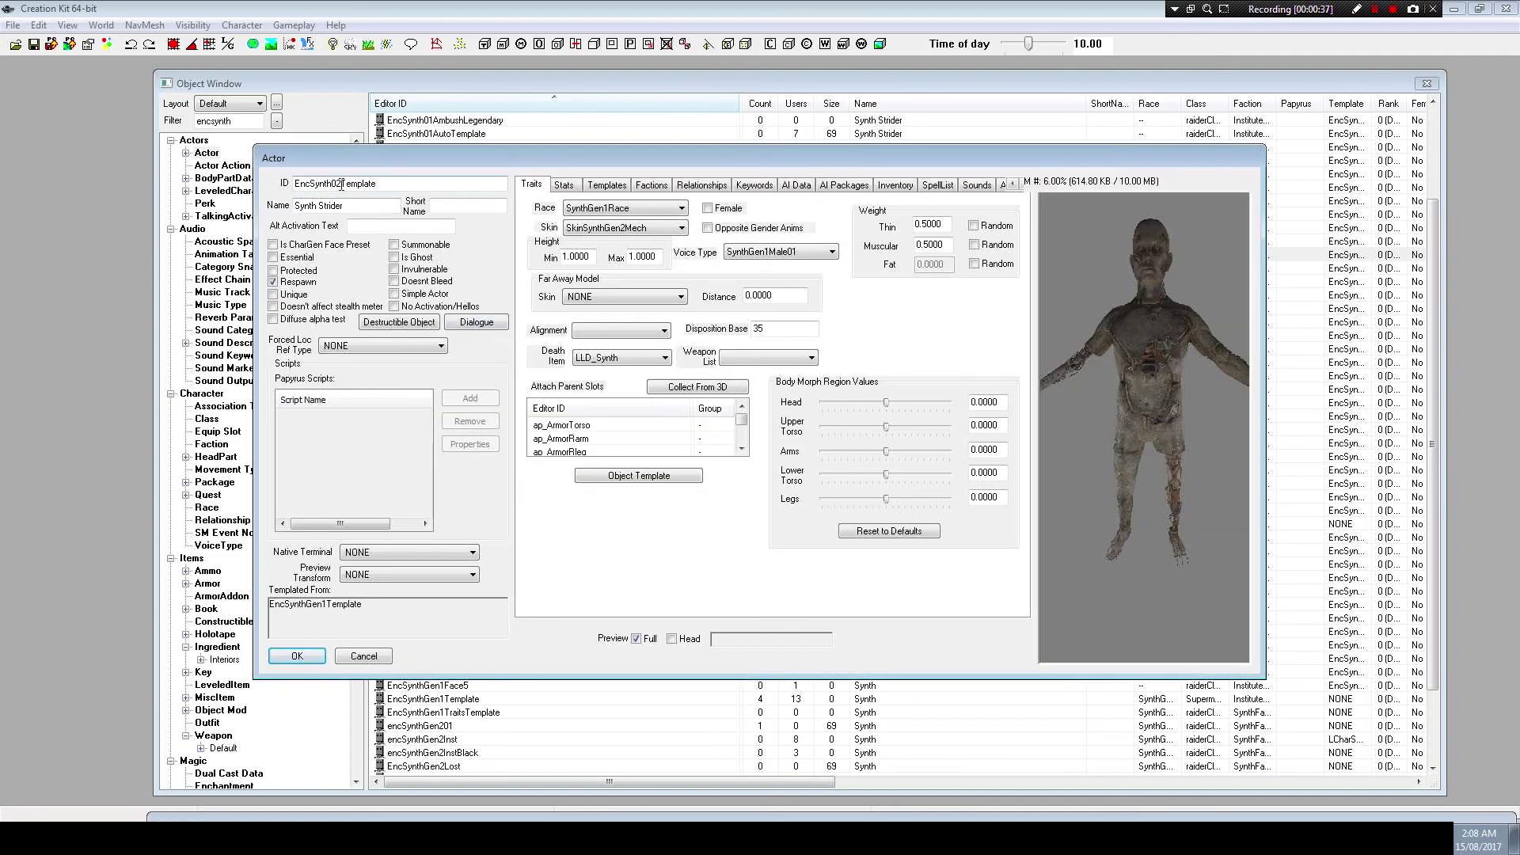
key("BackSpace")
type("EskMM_New")
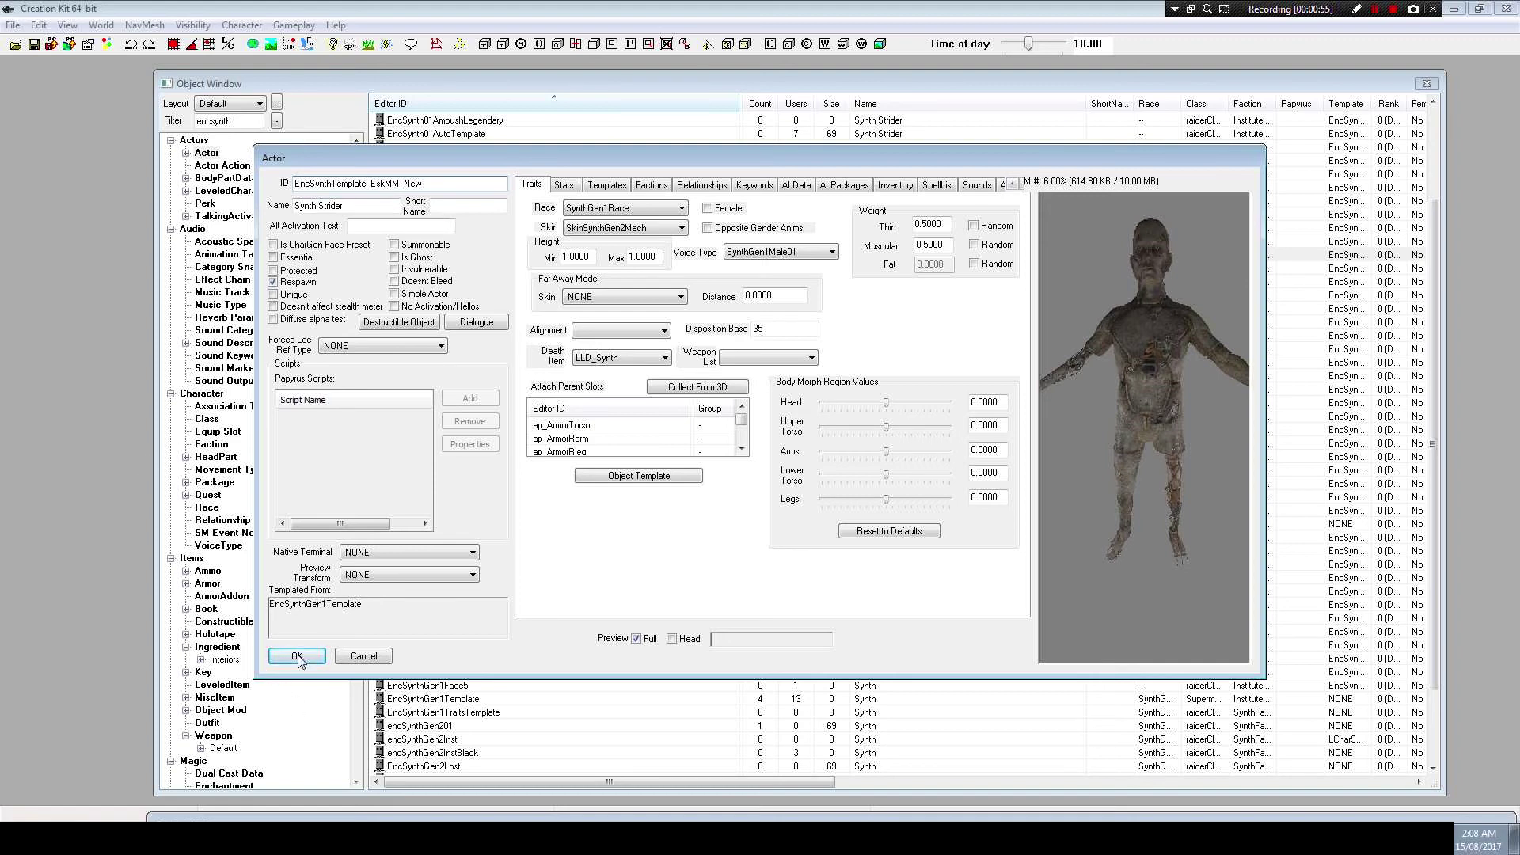
Enable PC Level Mult with a Calc Min of 60 in the synth template's stats and save it as a new form
left_click(573, 185)
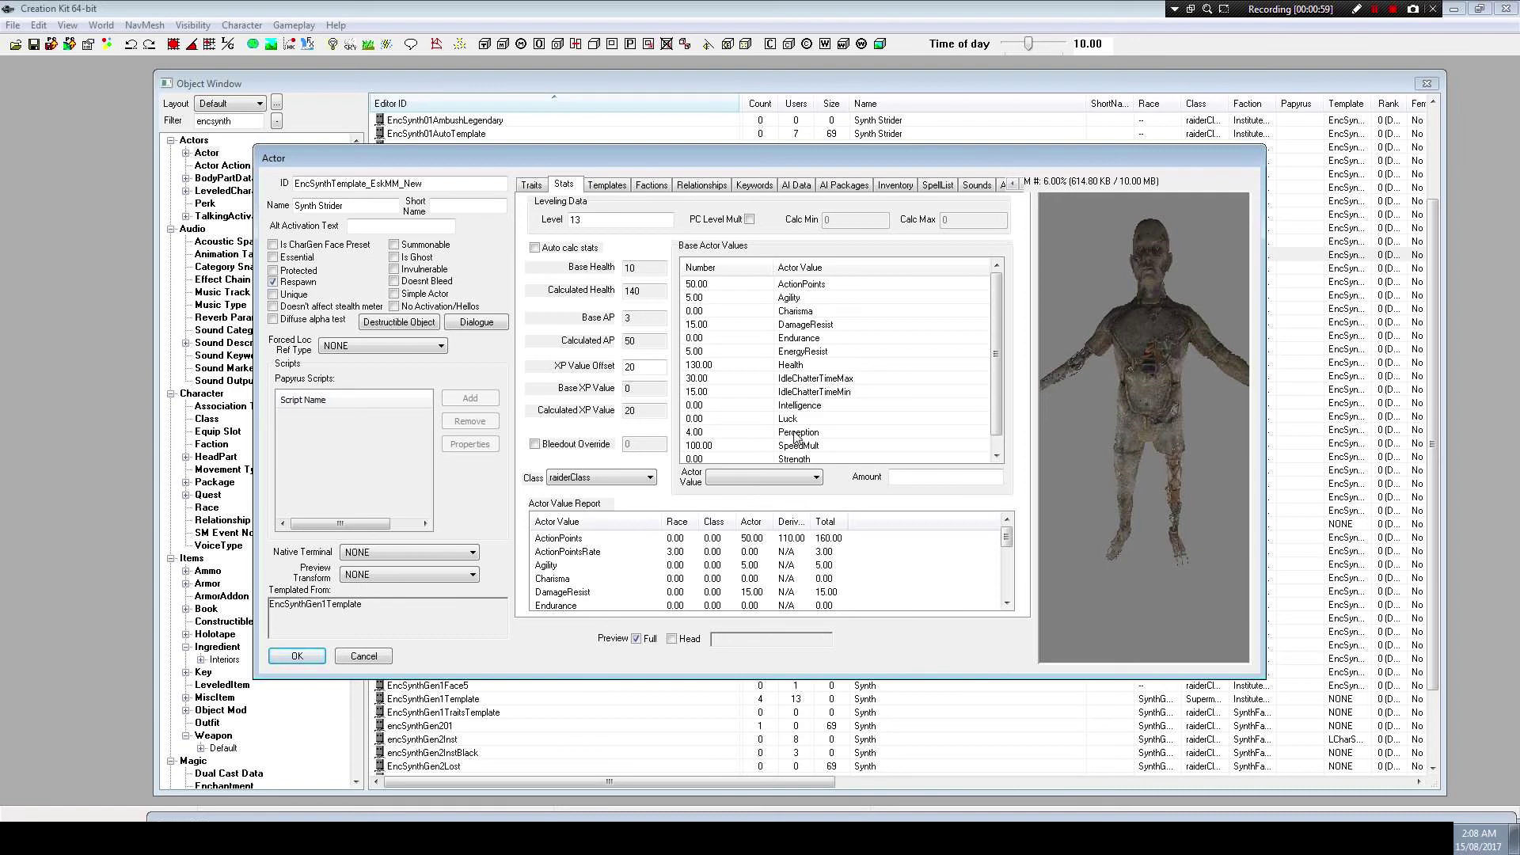
left_click(701, 224)
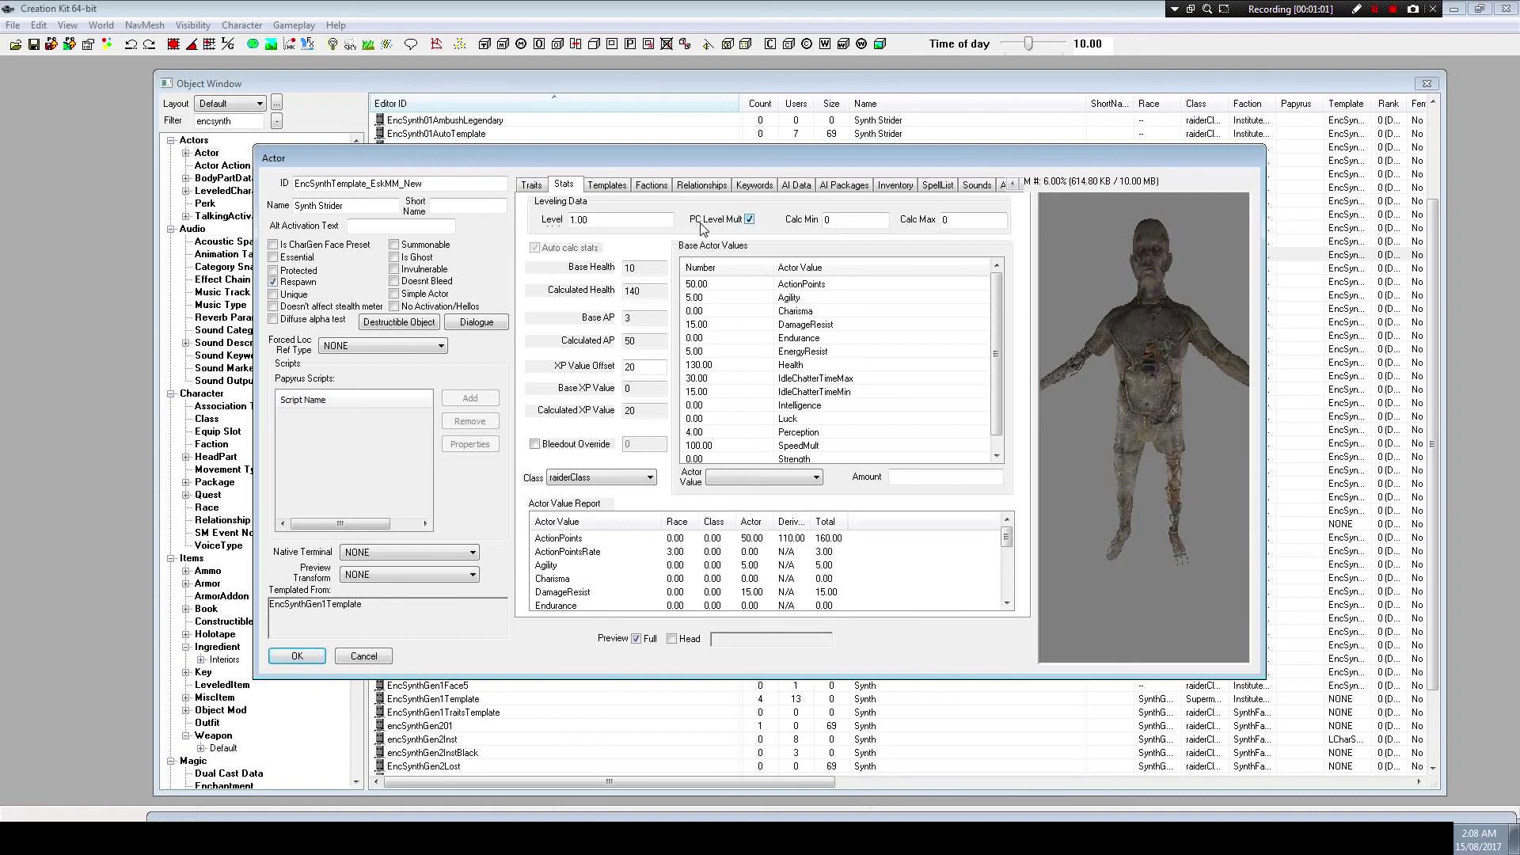
double_click(857, 223)
type("6")
left_click(992, 223)
double_click(641, 292)
left_click(295, 657)
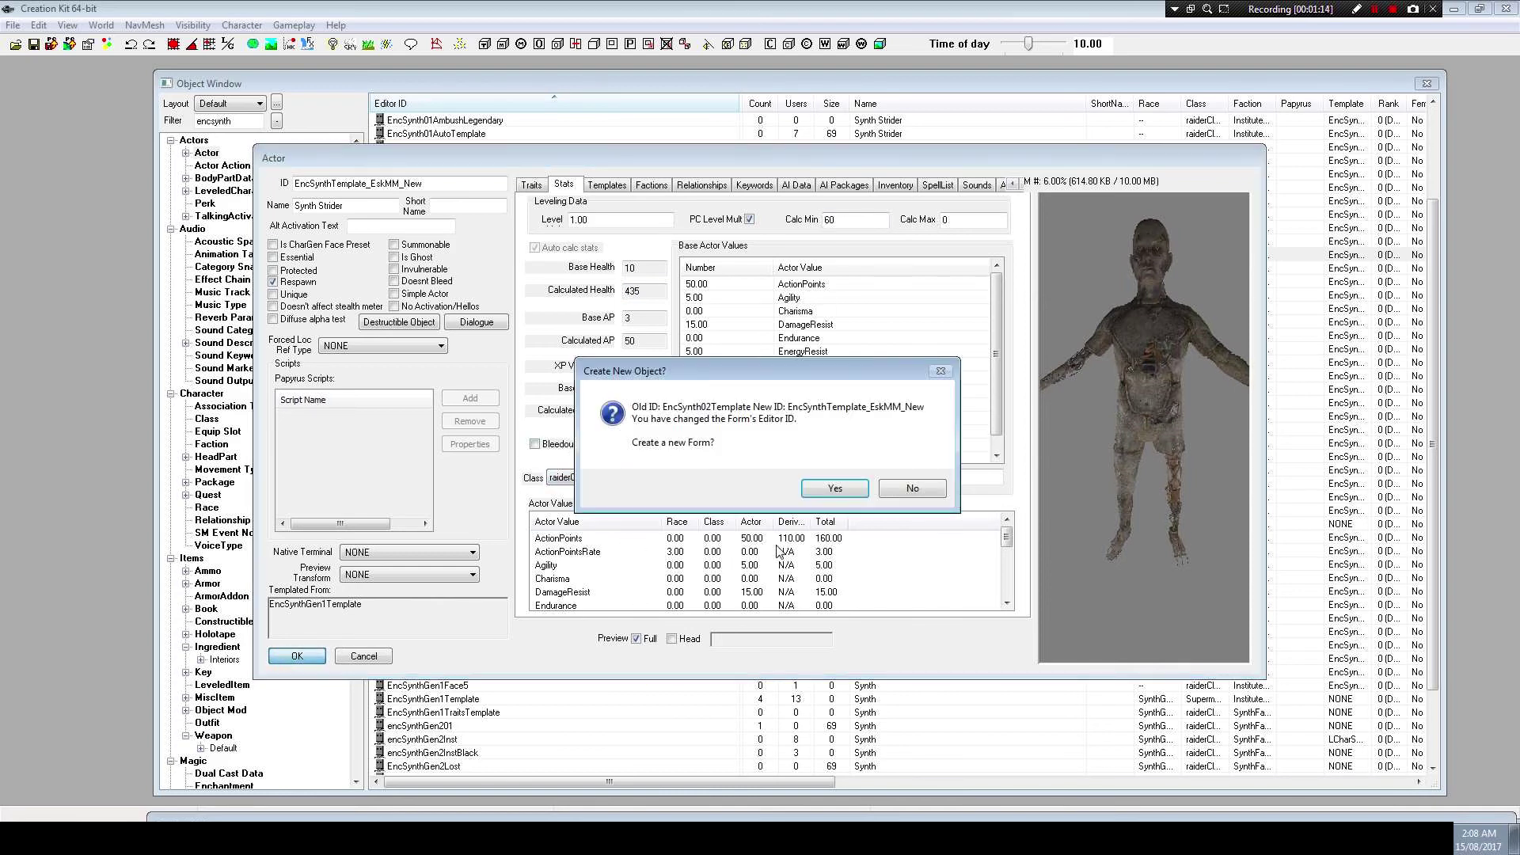
left_click(837, 489)
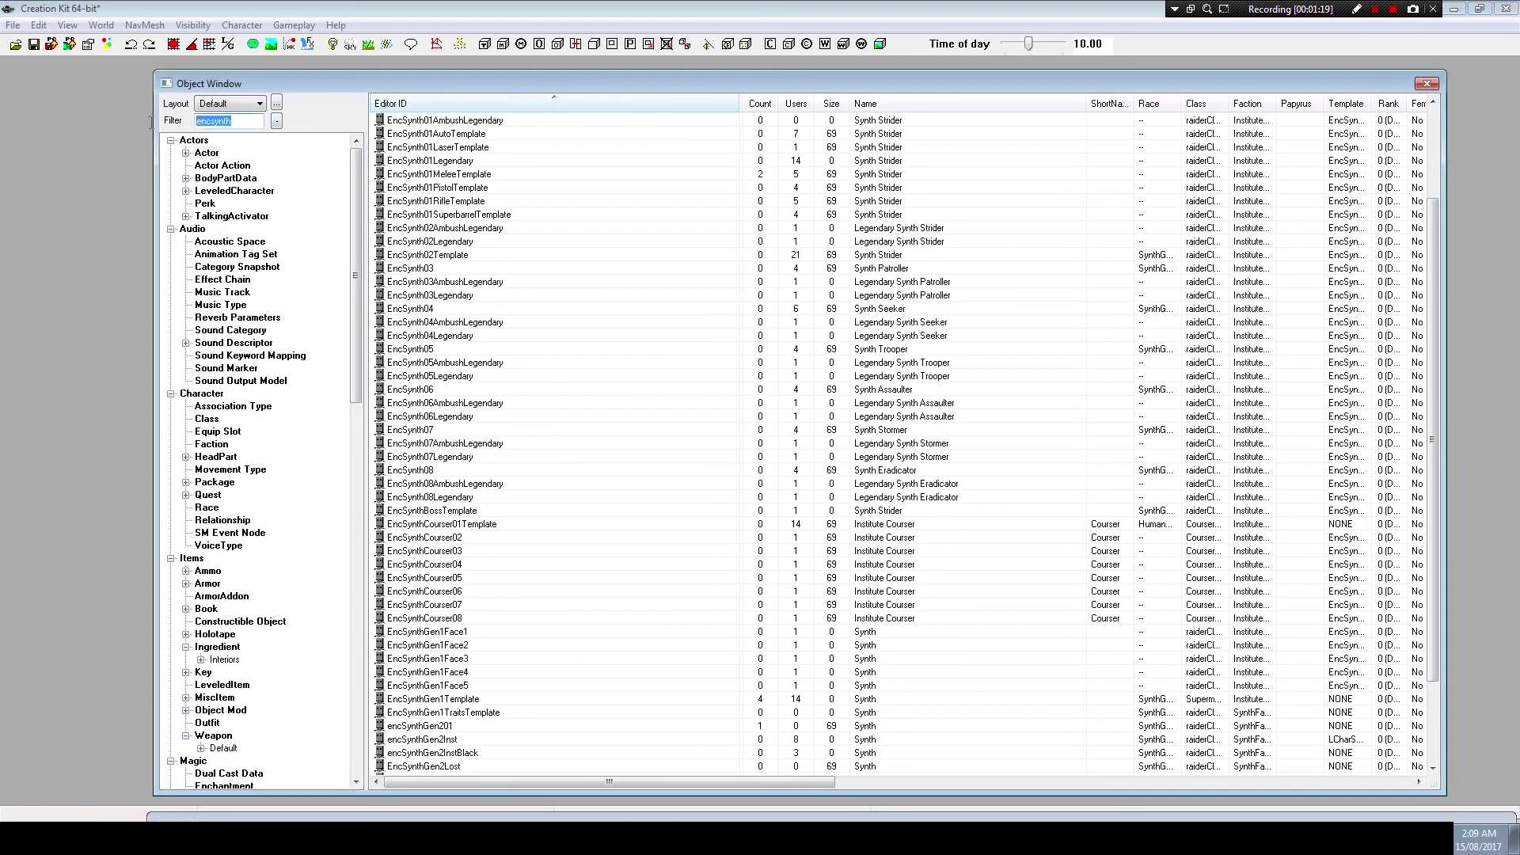
Filter the actors by "eskmm" and open encGunnerFaceM01_EskMM for editing
type("eskmm")
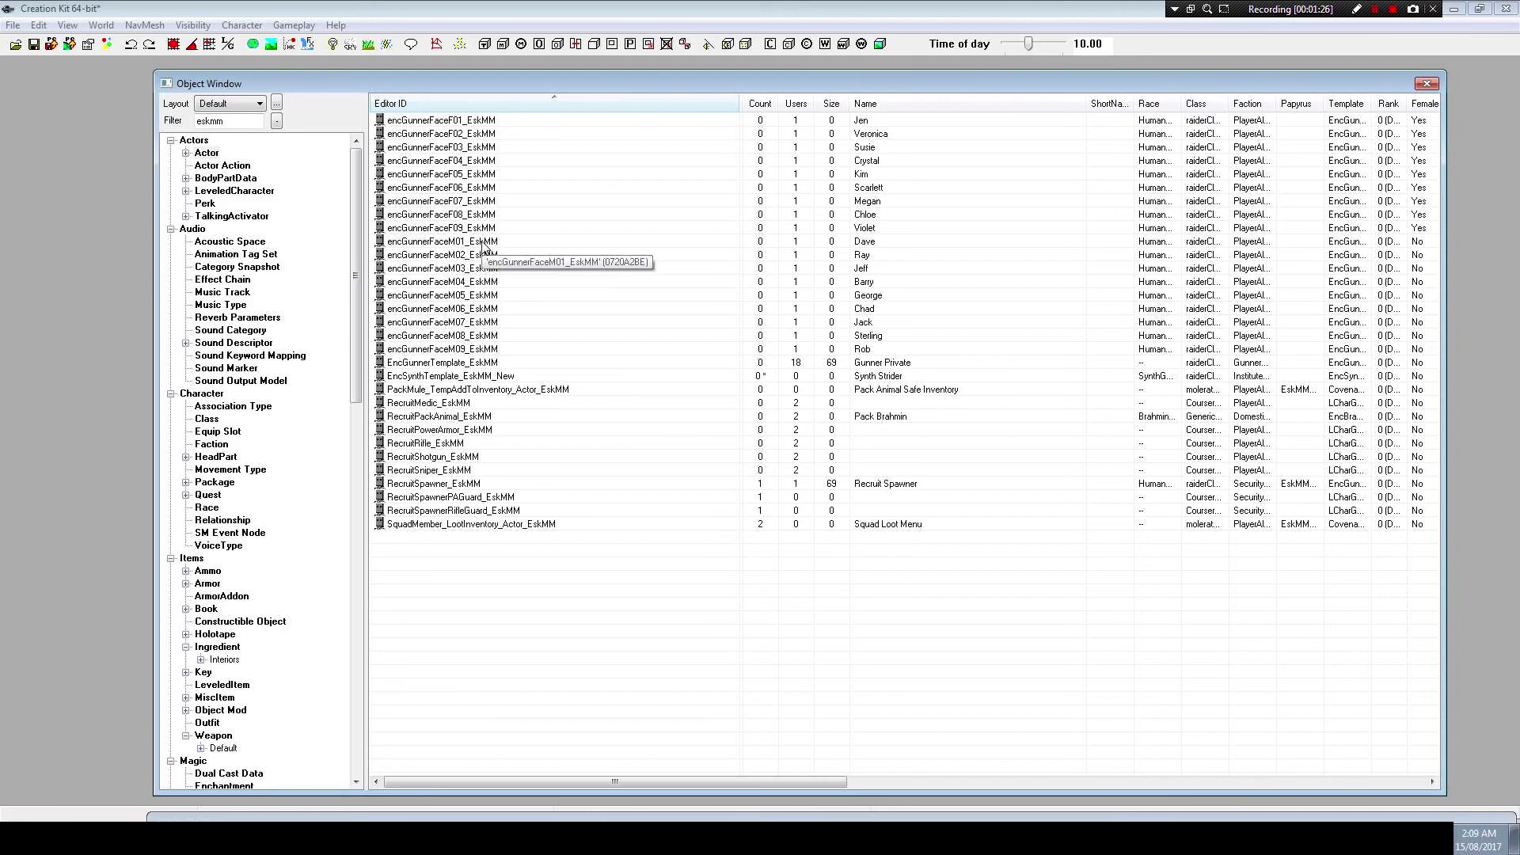
left_click(407, 244)
double_click(517, 246)
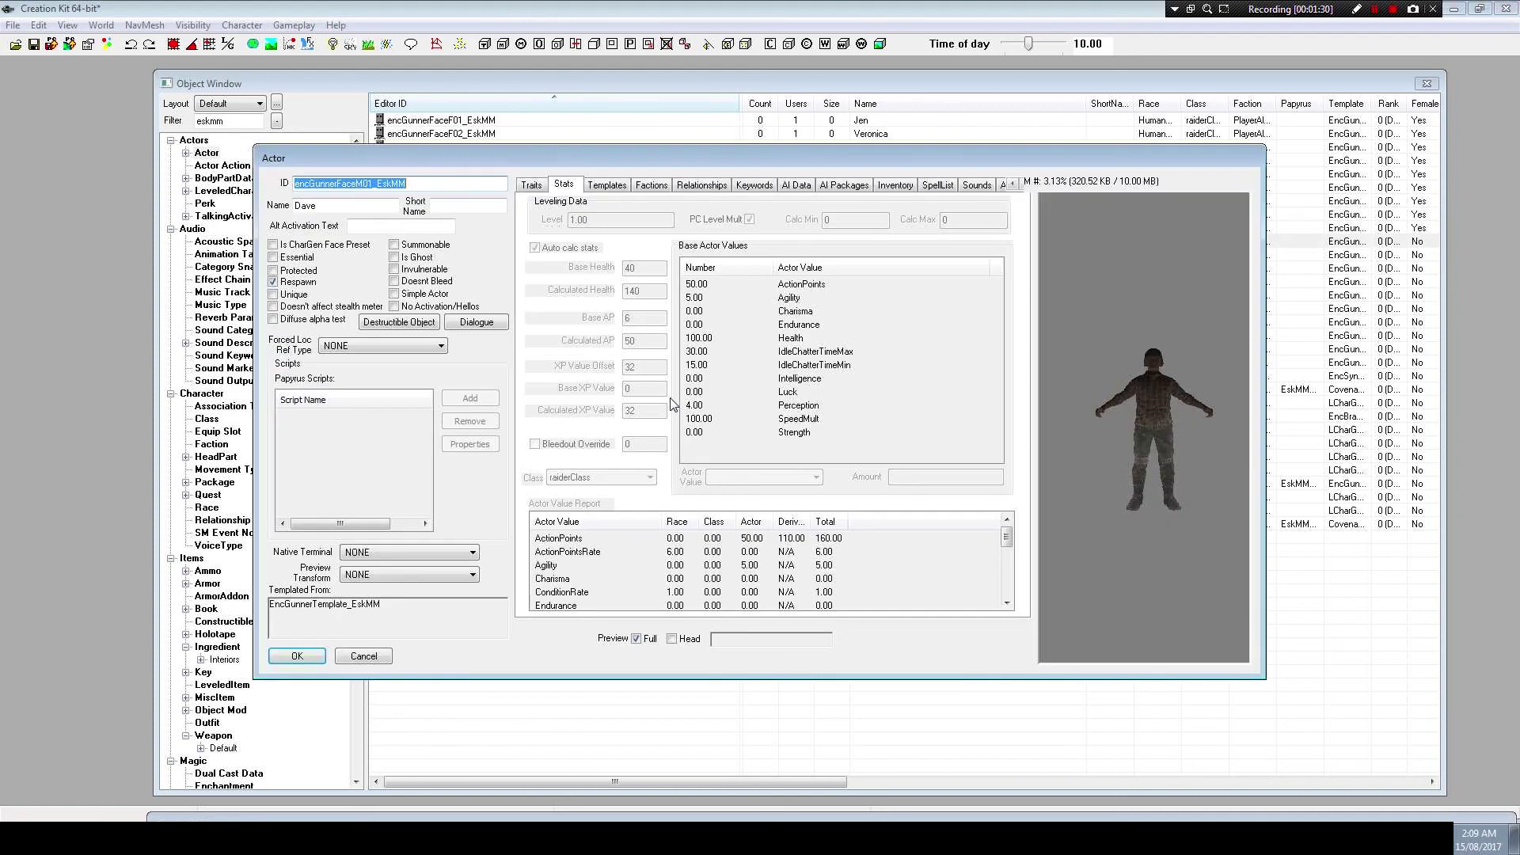
scroll(1167, 411, "up", 3)
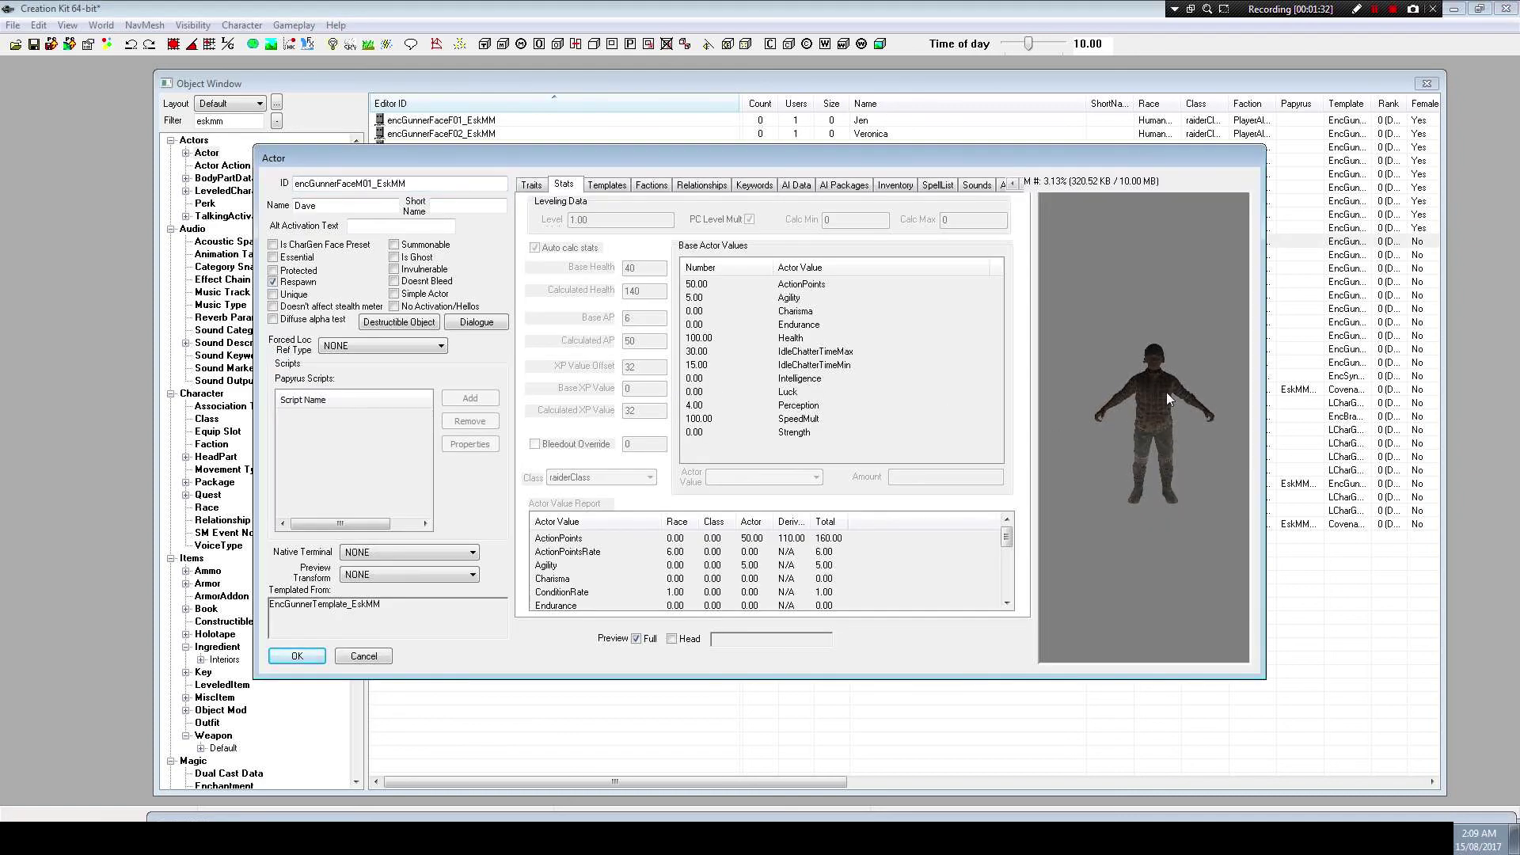
scroll(1166, 391, "up", 2)
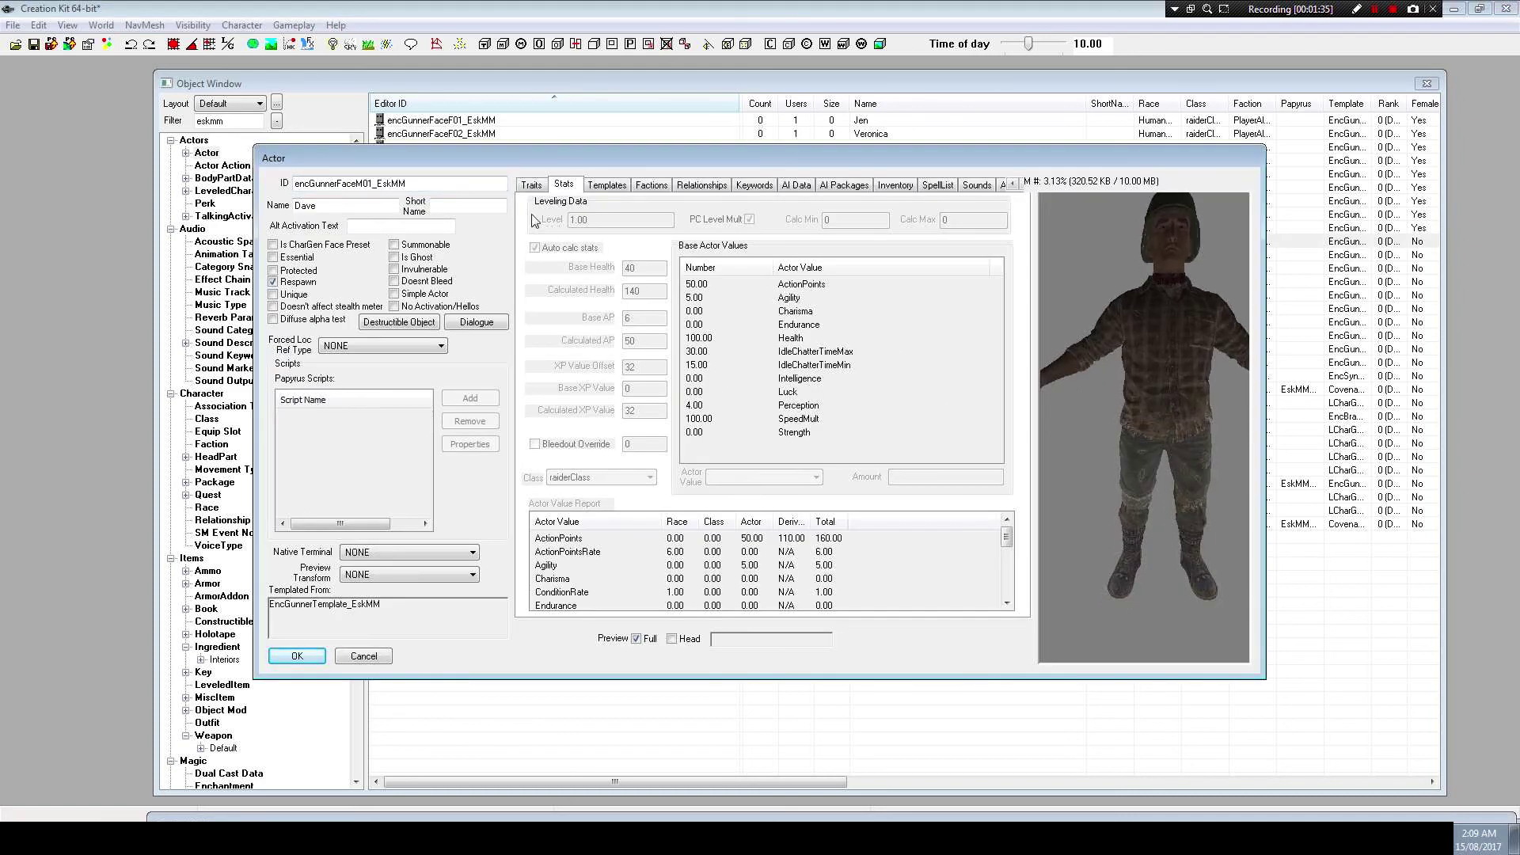
Set the gunner face actor's ID to encSynthFaceM01_EskMM_New and its name to k-op1
left_click_drag(340, 185, 317, 185)
type("Synth")
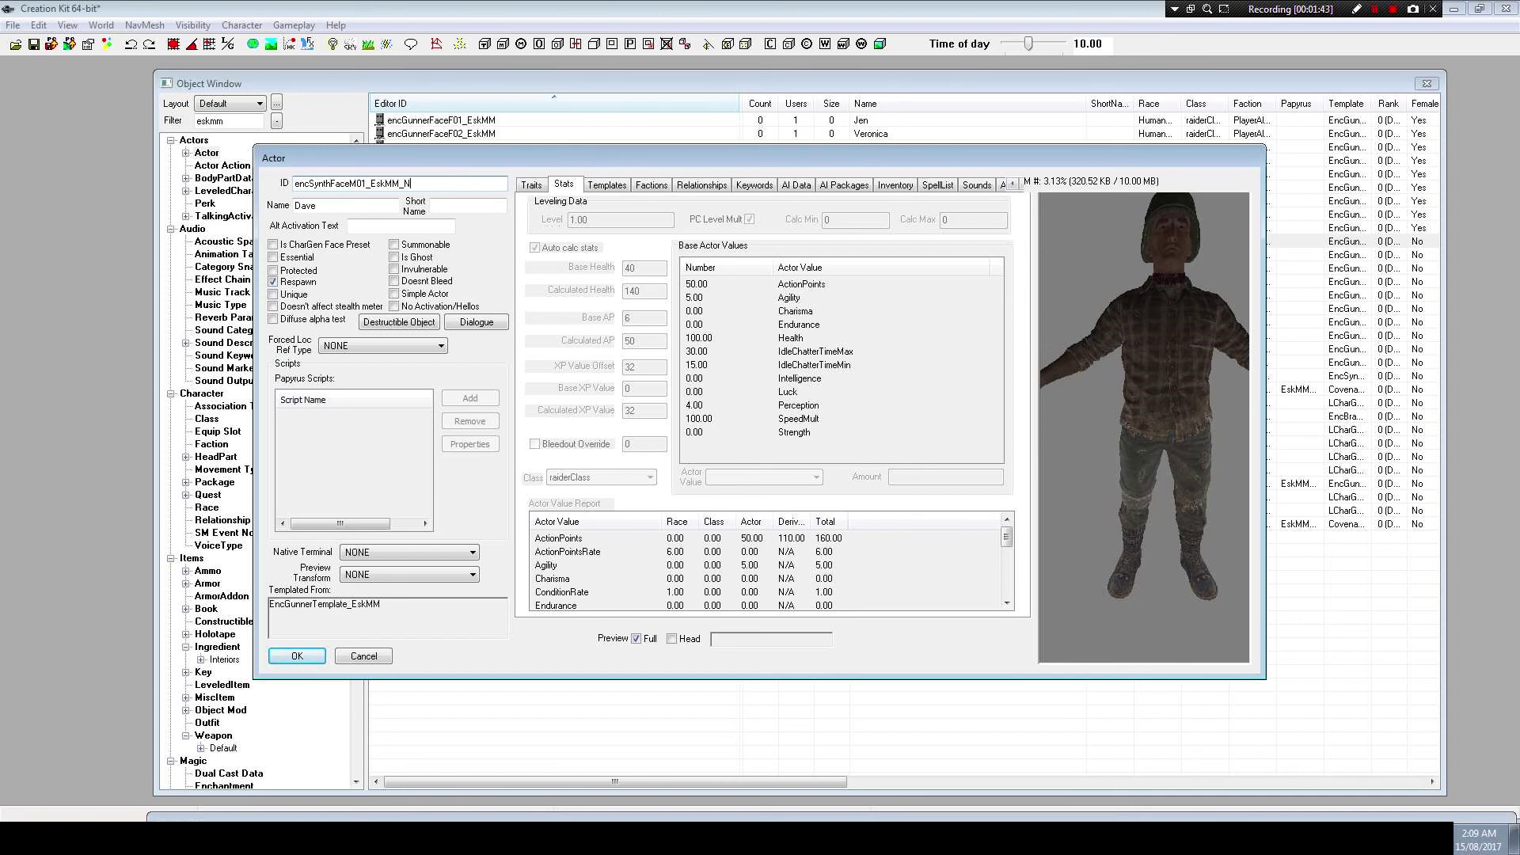
key("Tab")
key("BackSpace")
left_click_drag(811, 160, 742, 148)
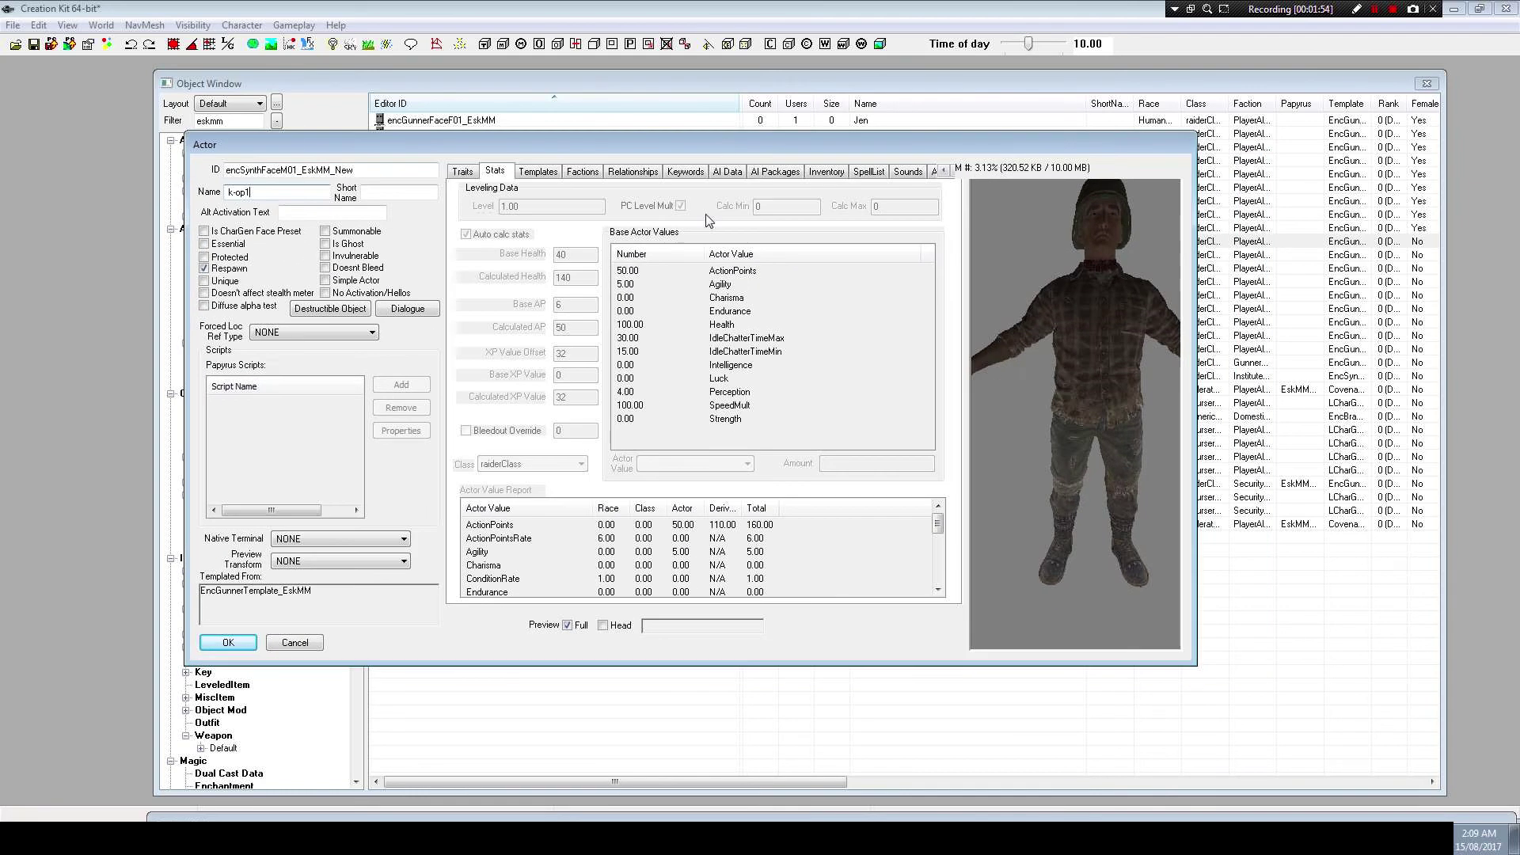
Set the synth face actor's default template to EncSynthTemplate_EskMM_New
left_click(538, 171)
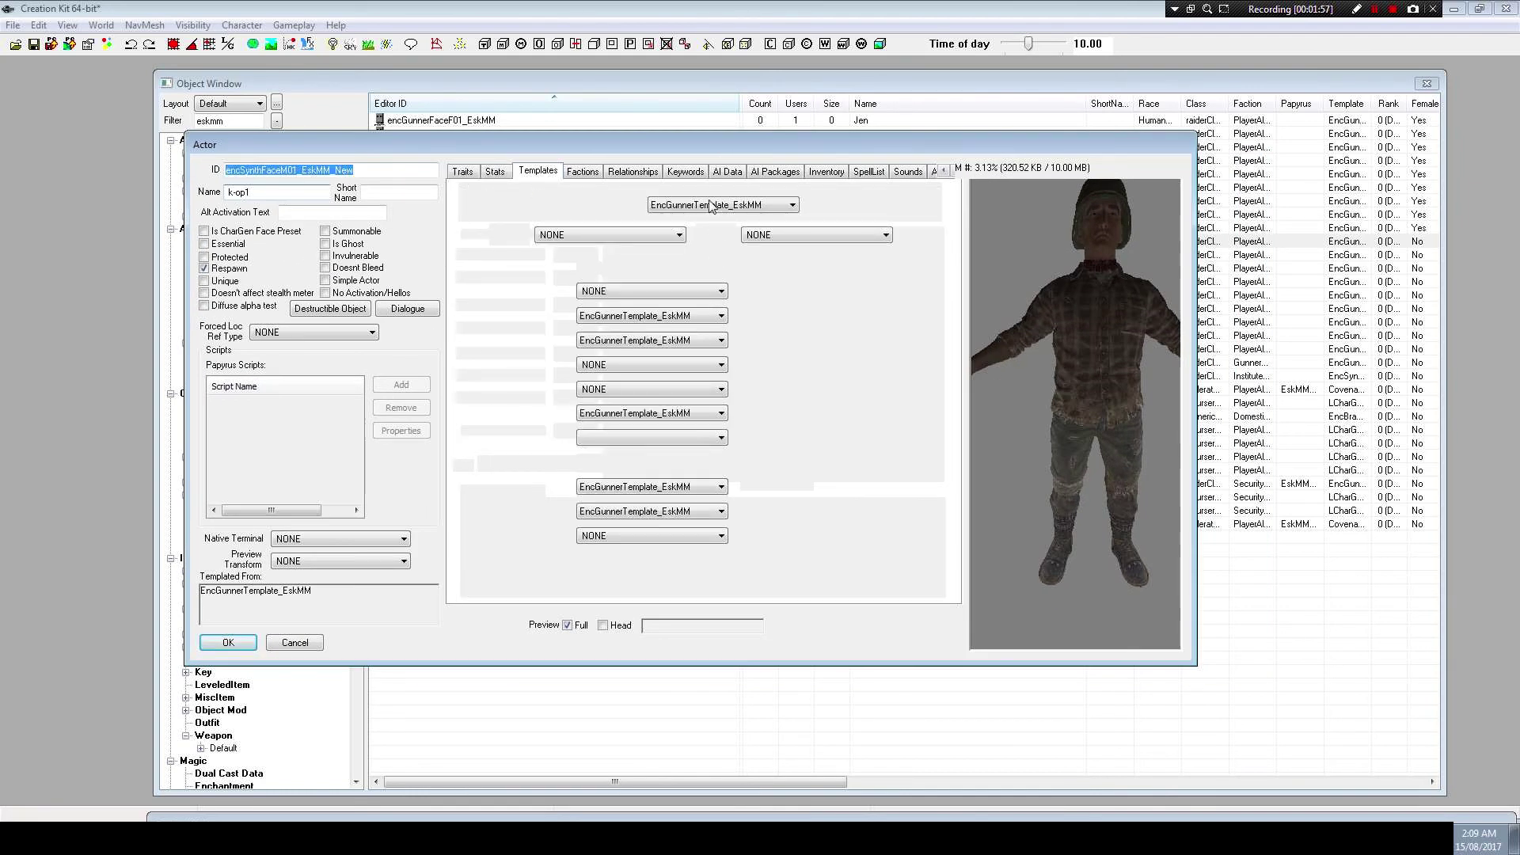
left_click(726, 205)
scroll(760, 252, "up", 1)
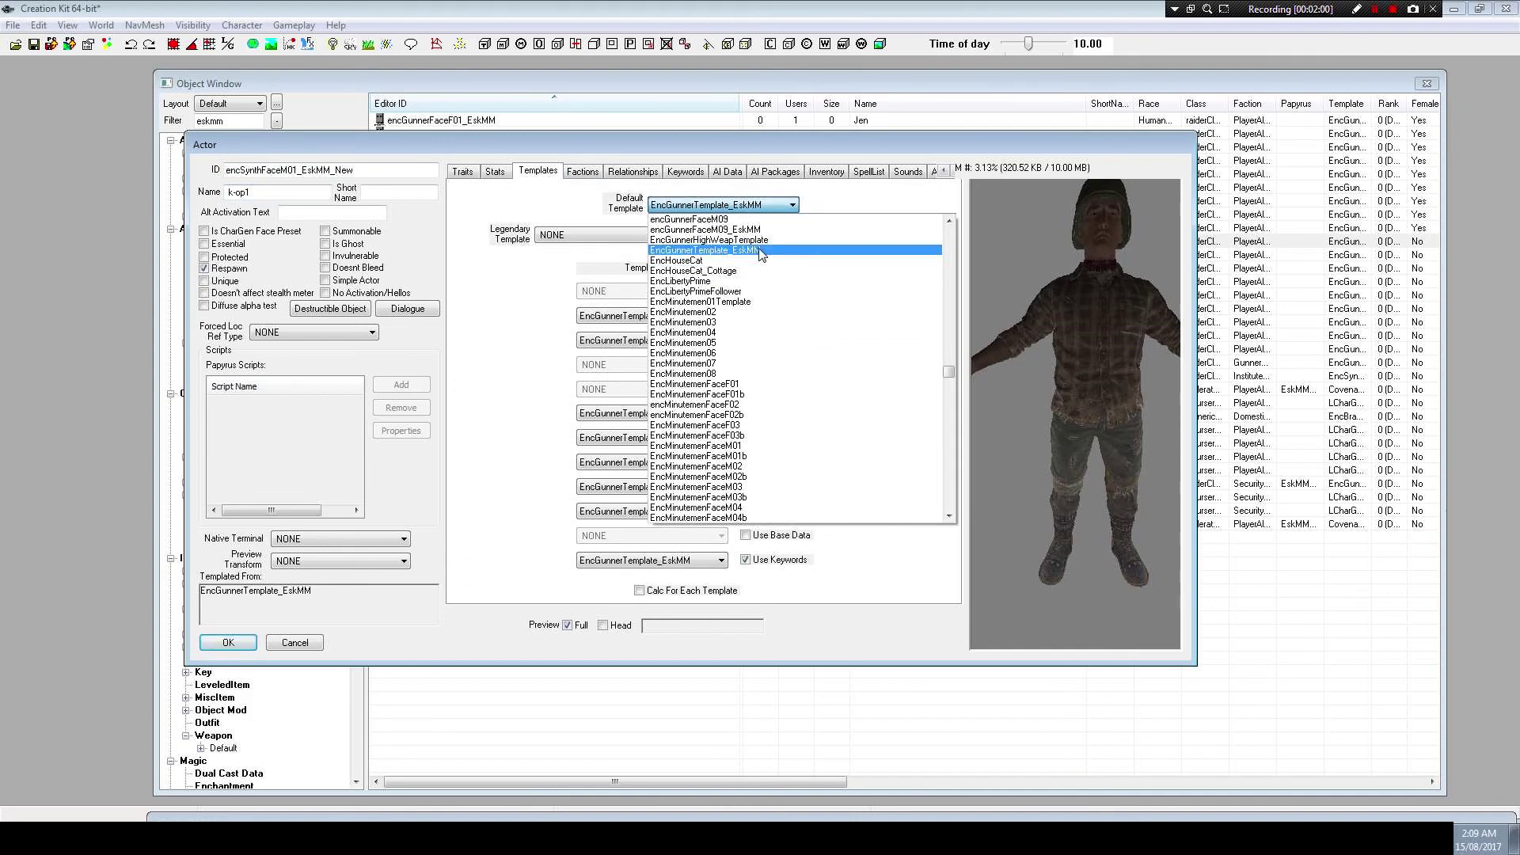
type("encs")
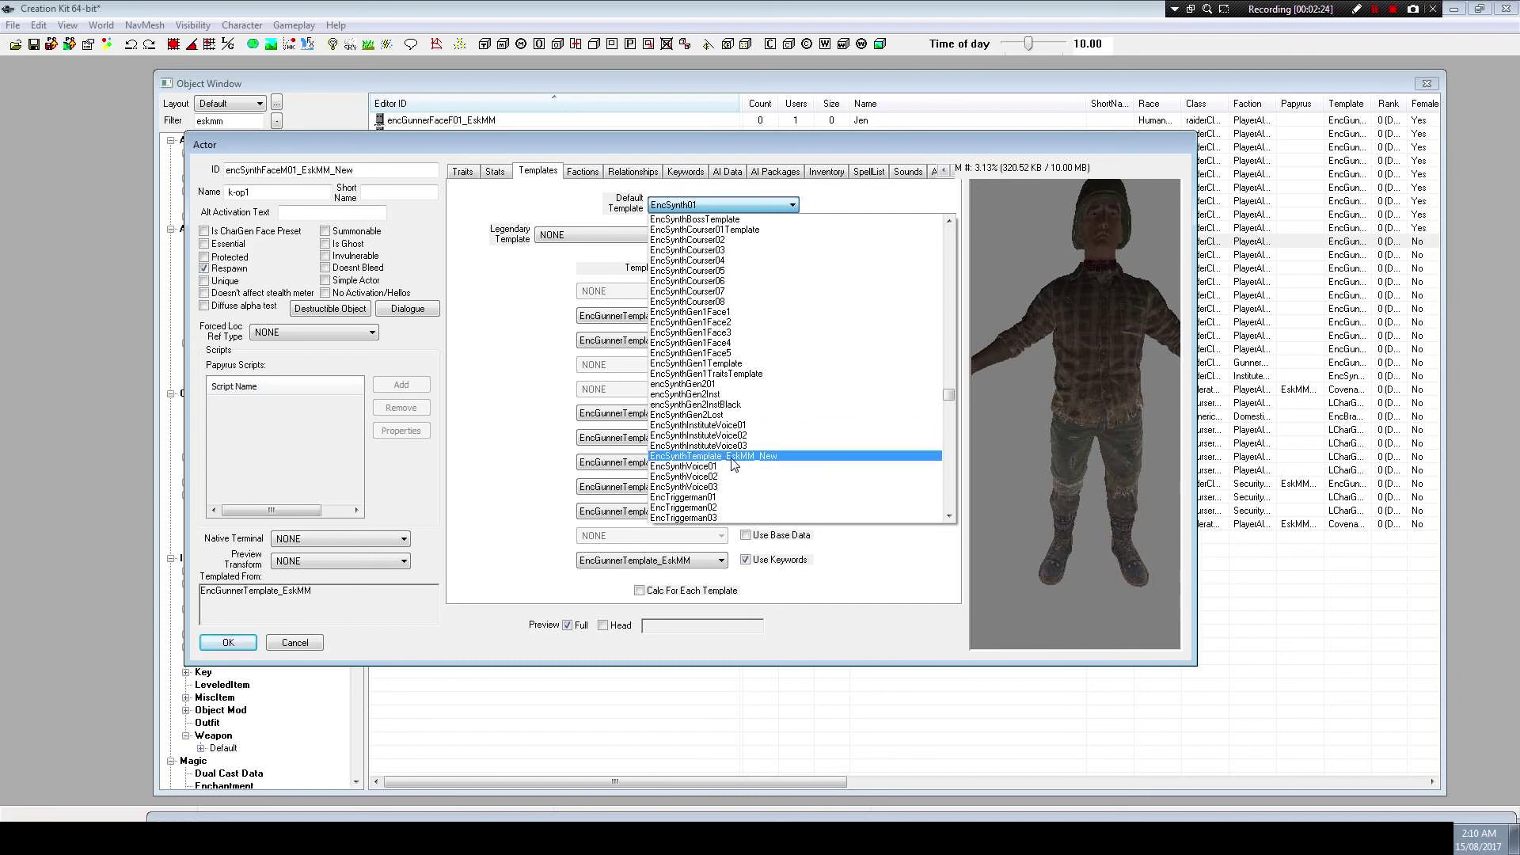
left_click(791, 463)
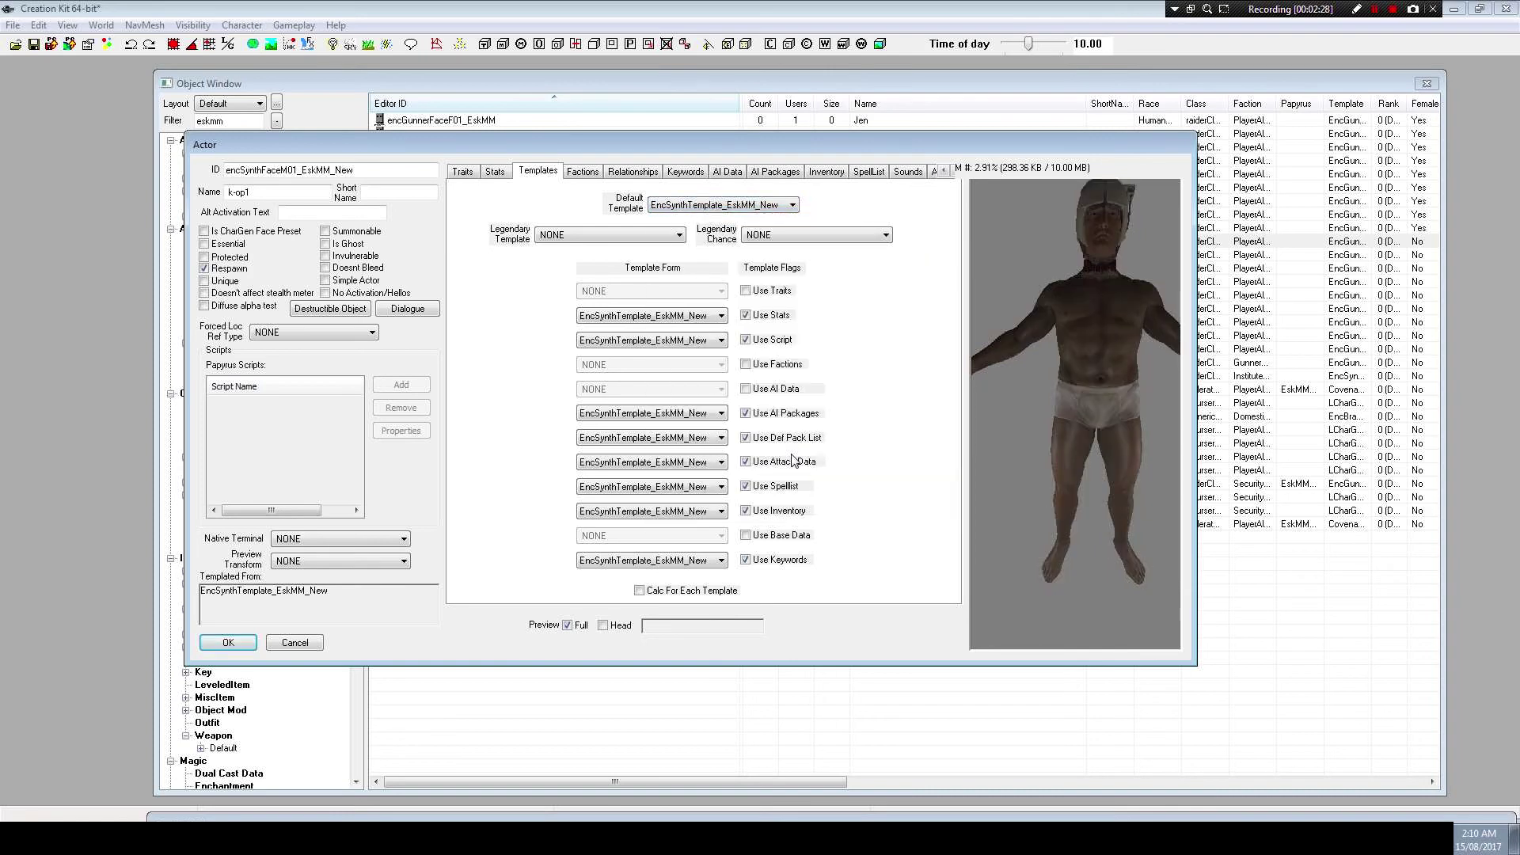
mouse_move(1104, 379)
left_mouse_down()
mouse_move(988, 371)
mouse_move(1105, 382)
left_mouse_up()
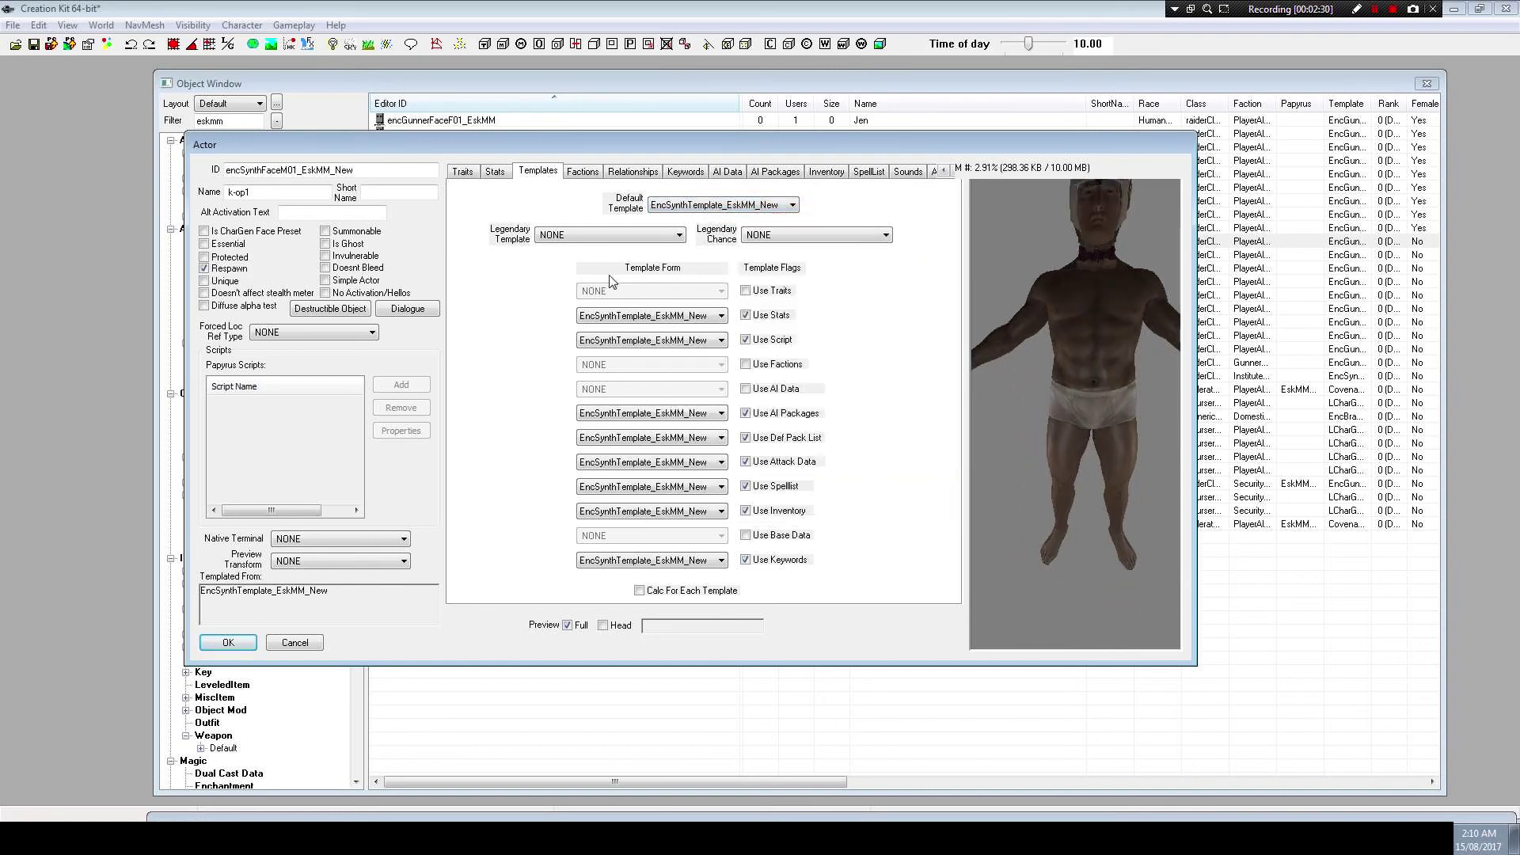
Enable the Use Traits template flag and look over the actor's full-body preview
left_click(746, 291)
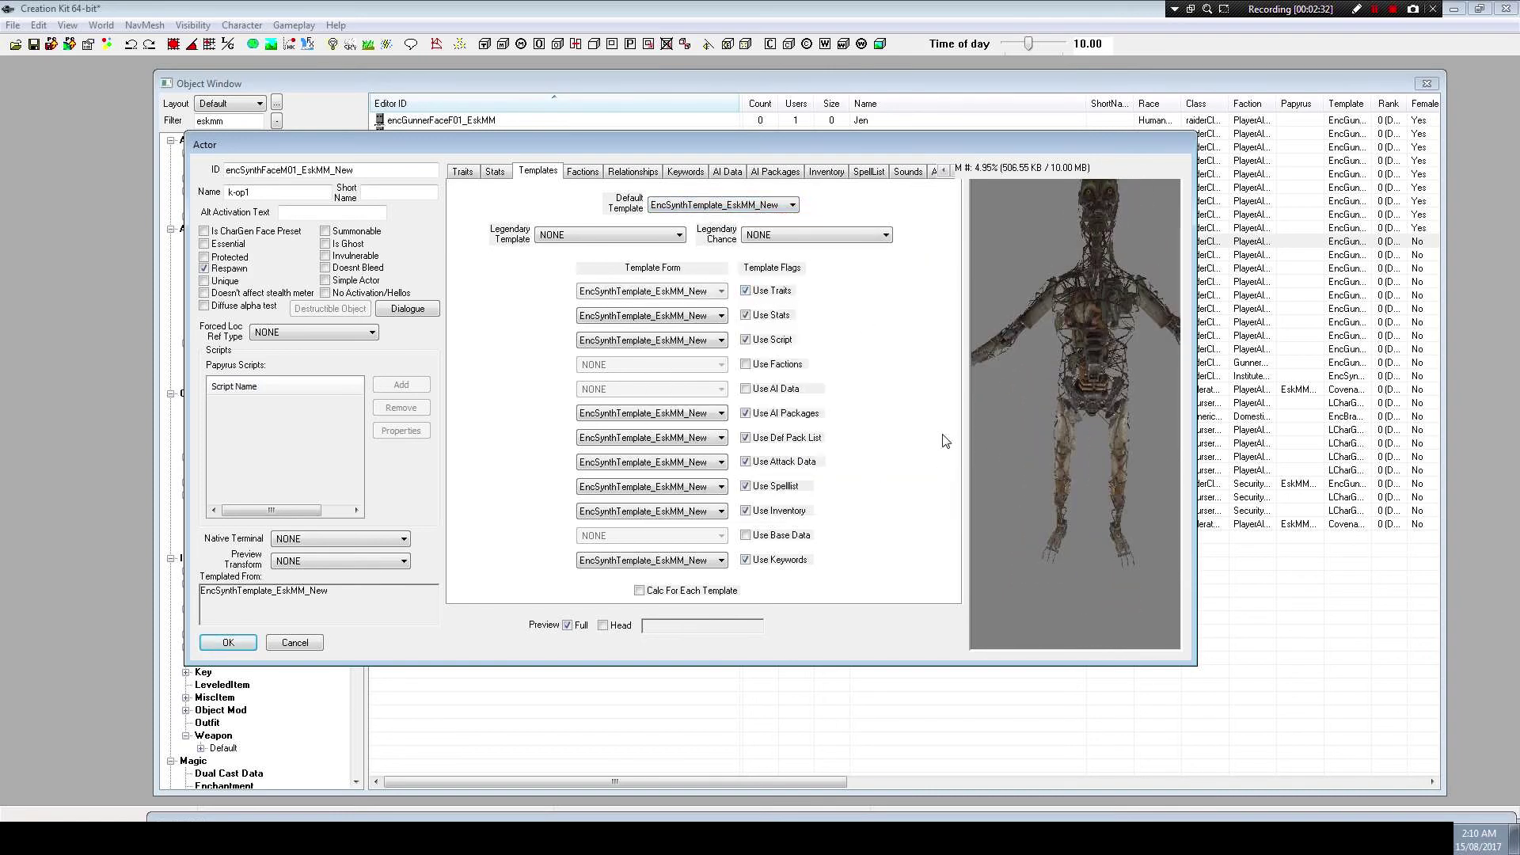
mouse_move(1098, 438)
left_mouse_down()
mouse_move(943, 435)
mouse_move(1074, 428)
left_mouse_up()
scroll(1074, 427, "down", 5)
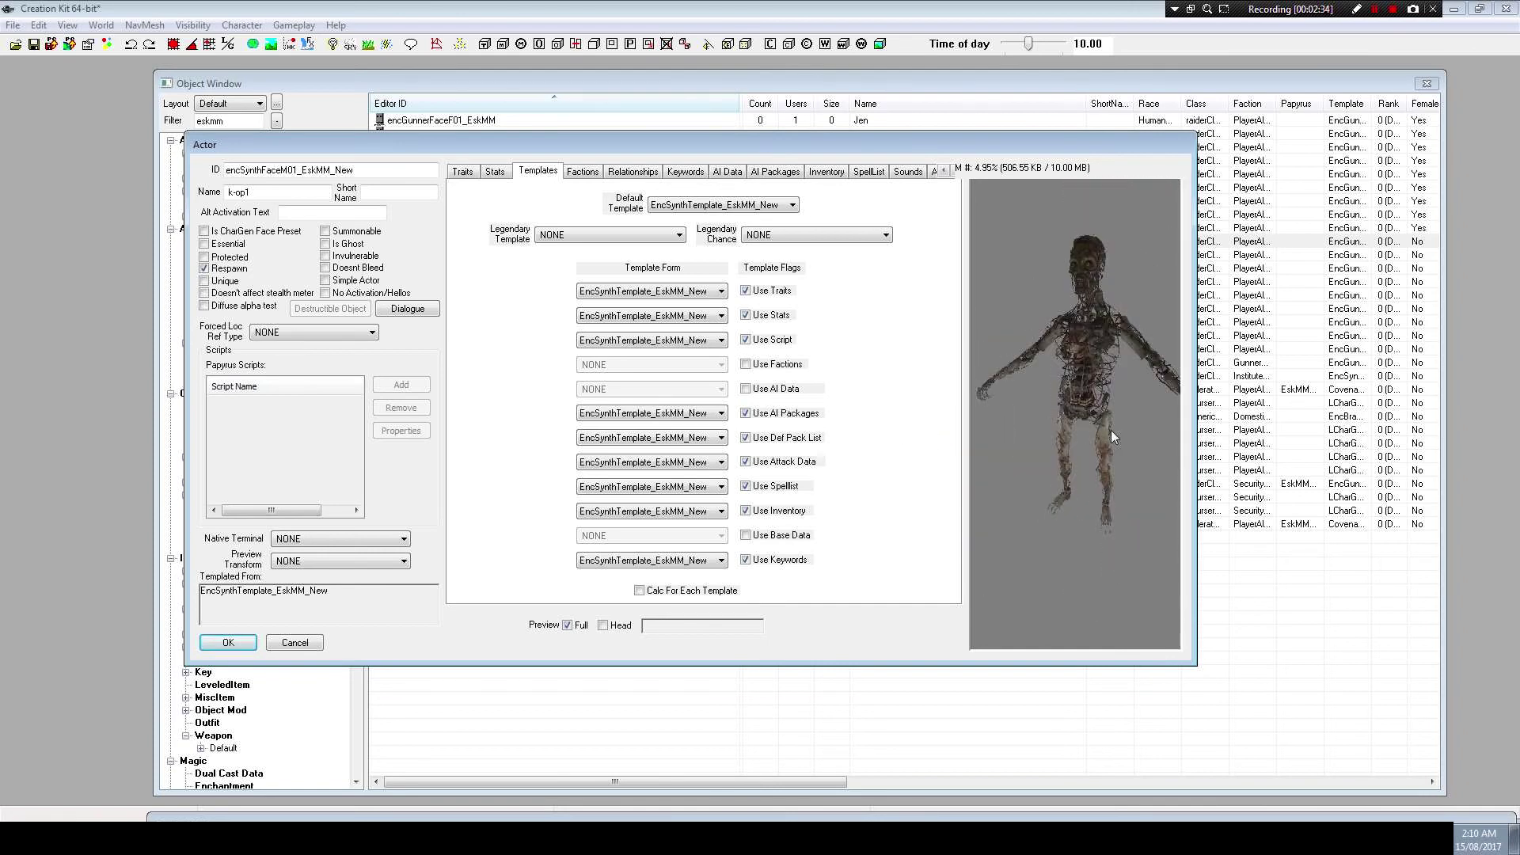
Check the traits and inventory inherited from the synth template, and save the actor as a new form
left_click(463, 171)
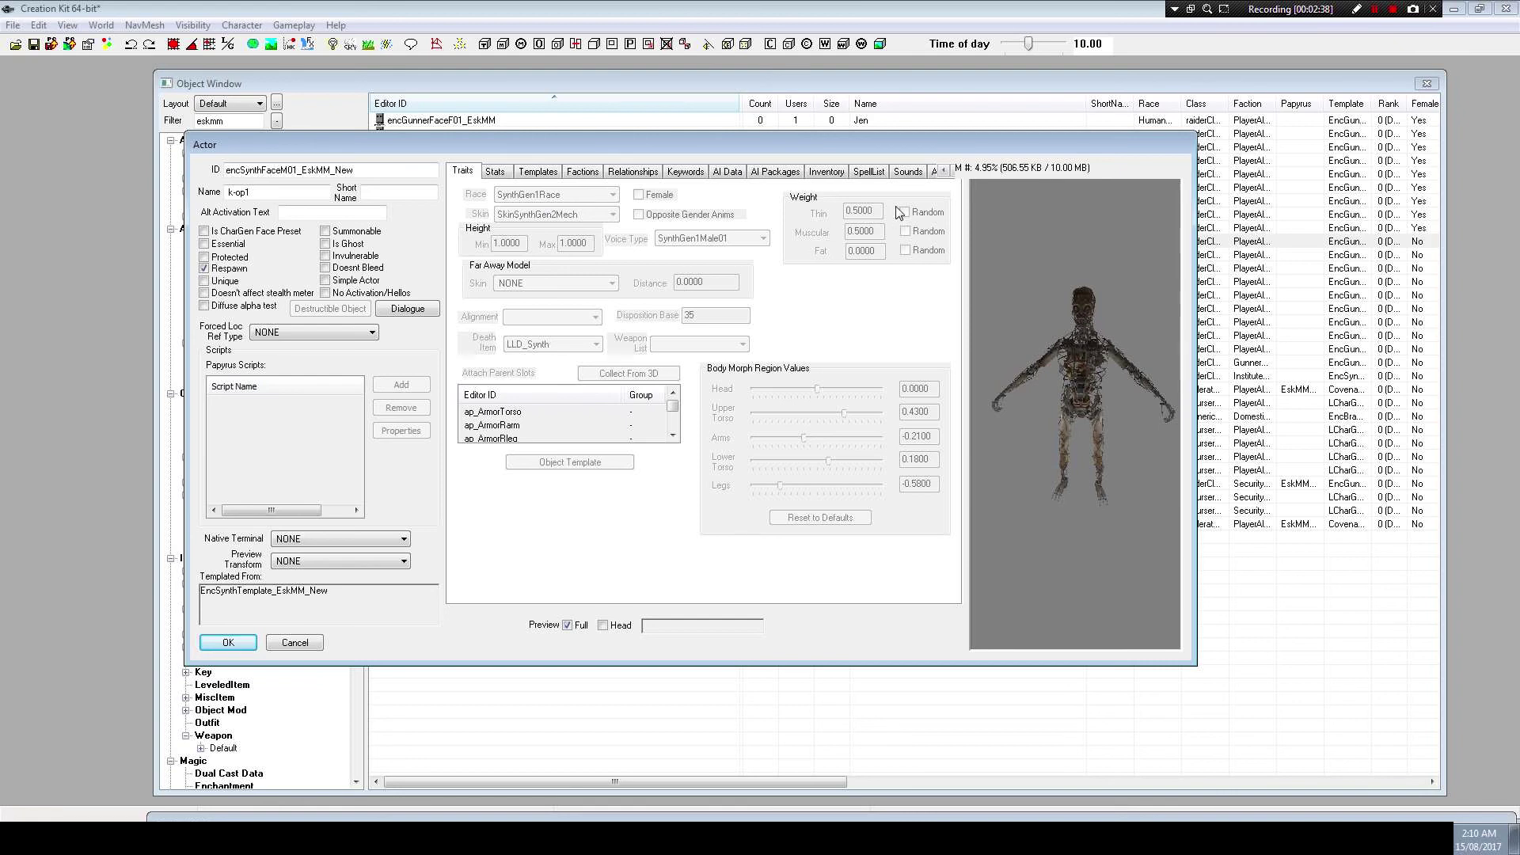
left_click(825, 172)
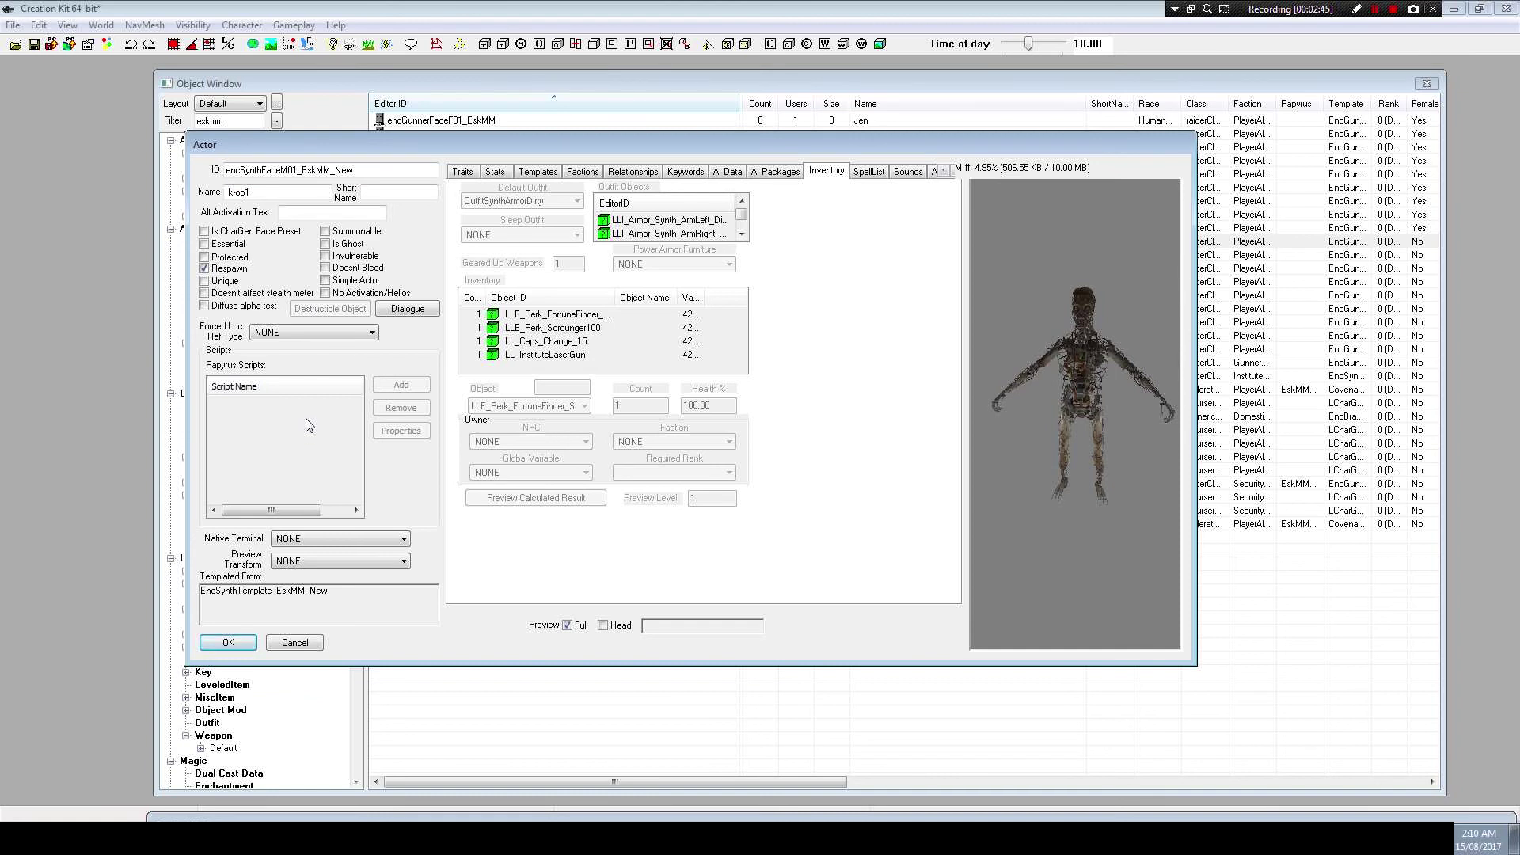
left_click(229, 645)
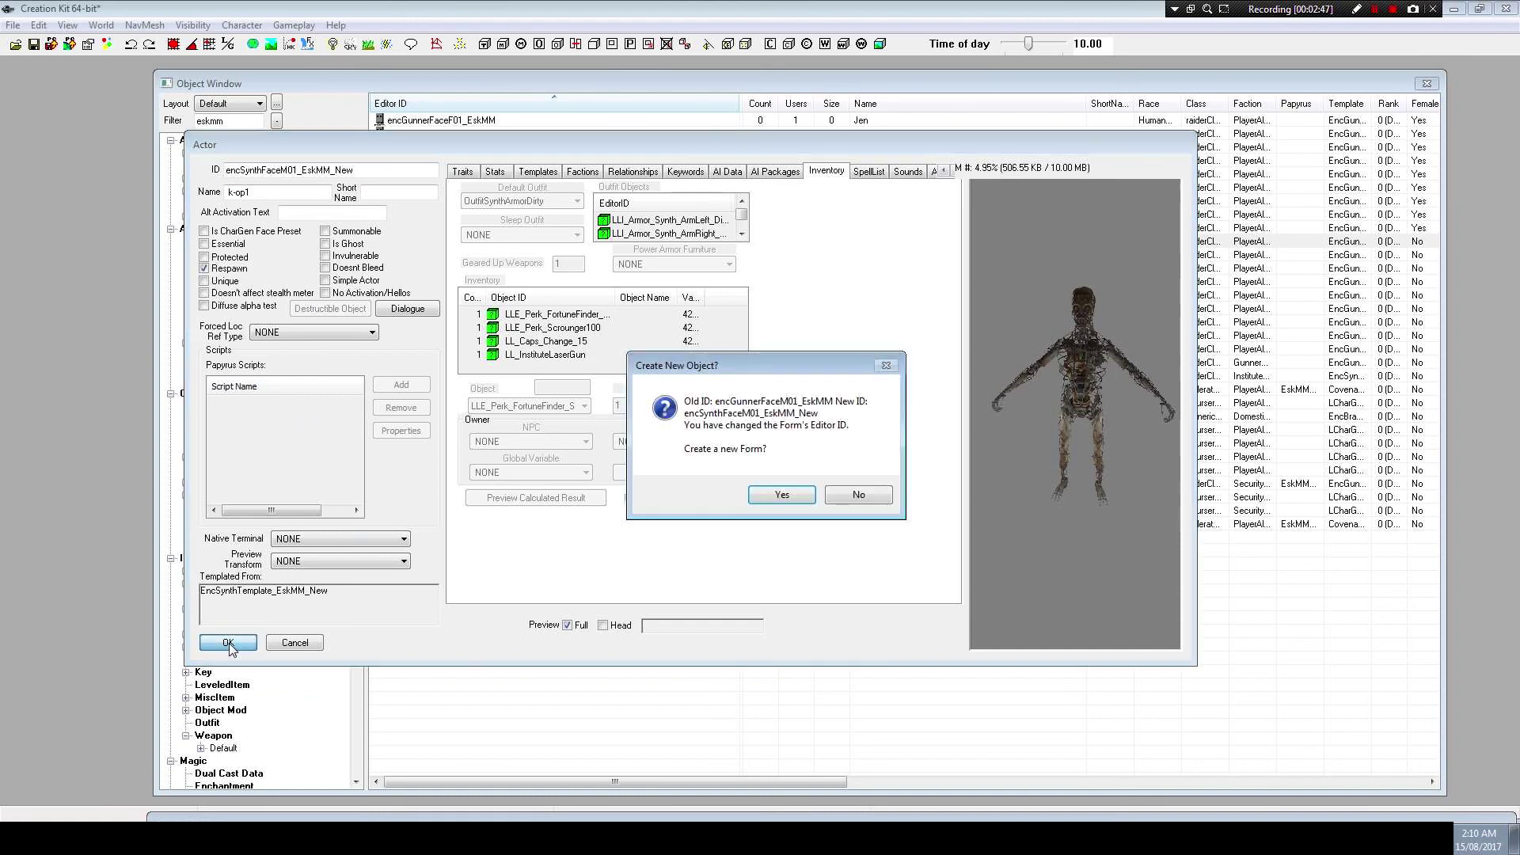
left_click(781, 495)
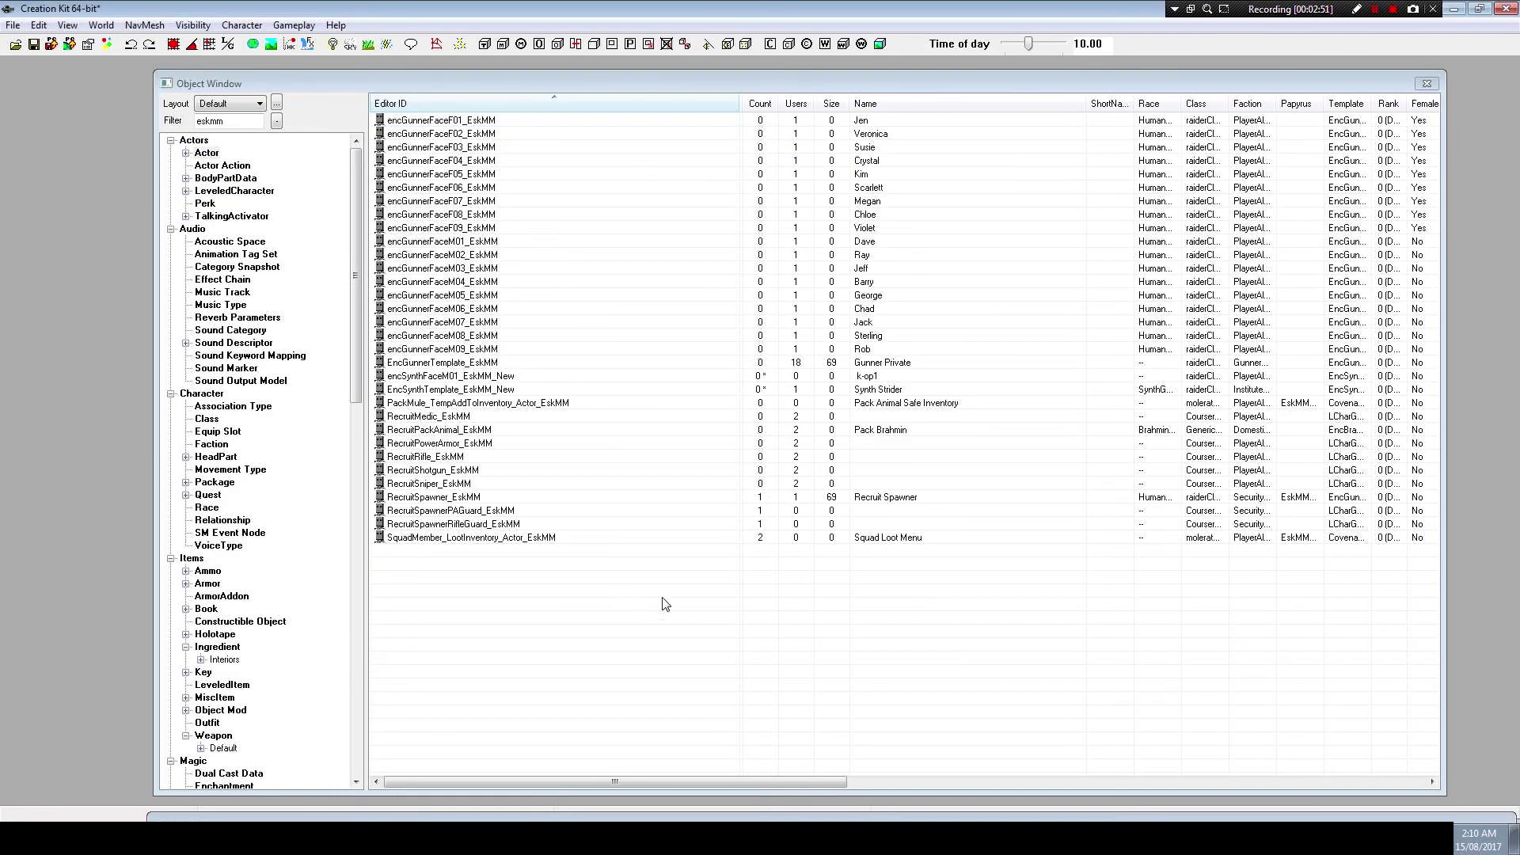
Open the leveled character LCharGunnerFaceAndGender_EskMM, examine its list of gunner face entries, and close it without changes
left_click(492, 122)
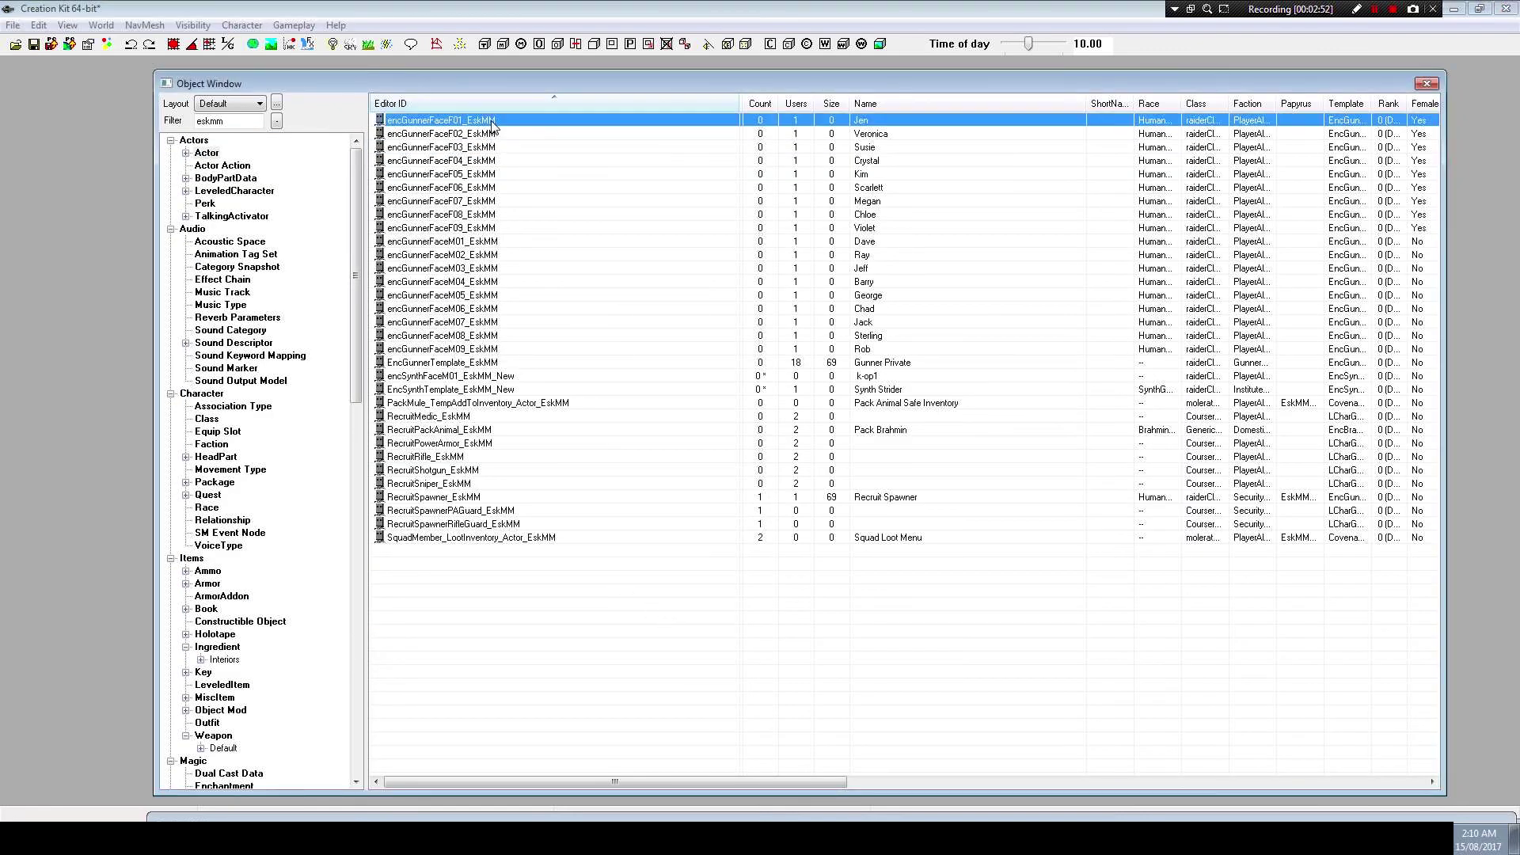
left_click(270, 195)
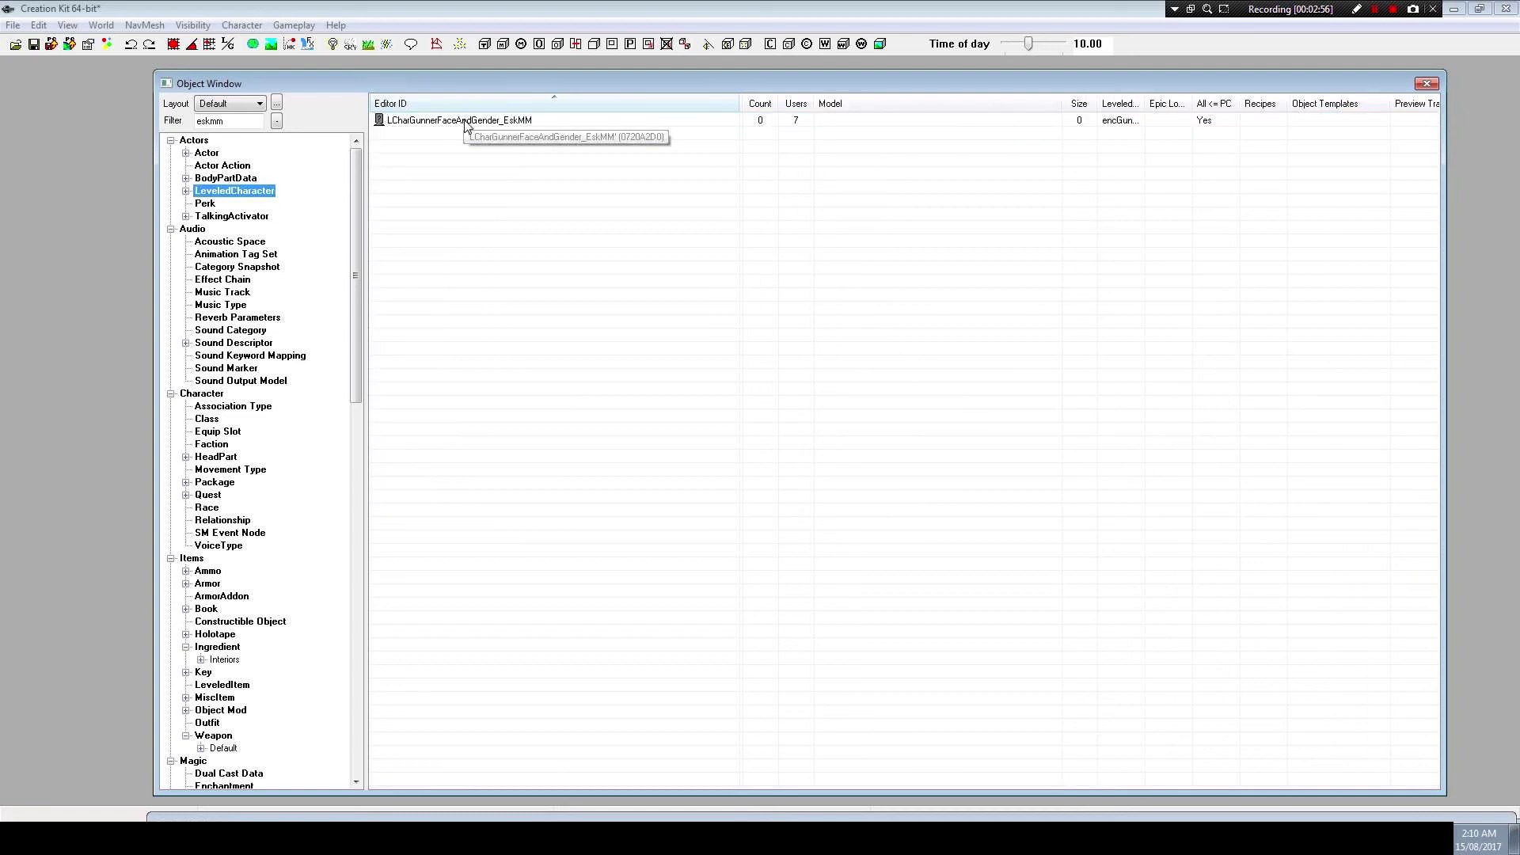
left_click(510, 122)
double_click(511, 123)
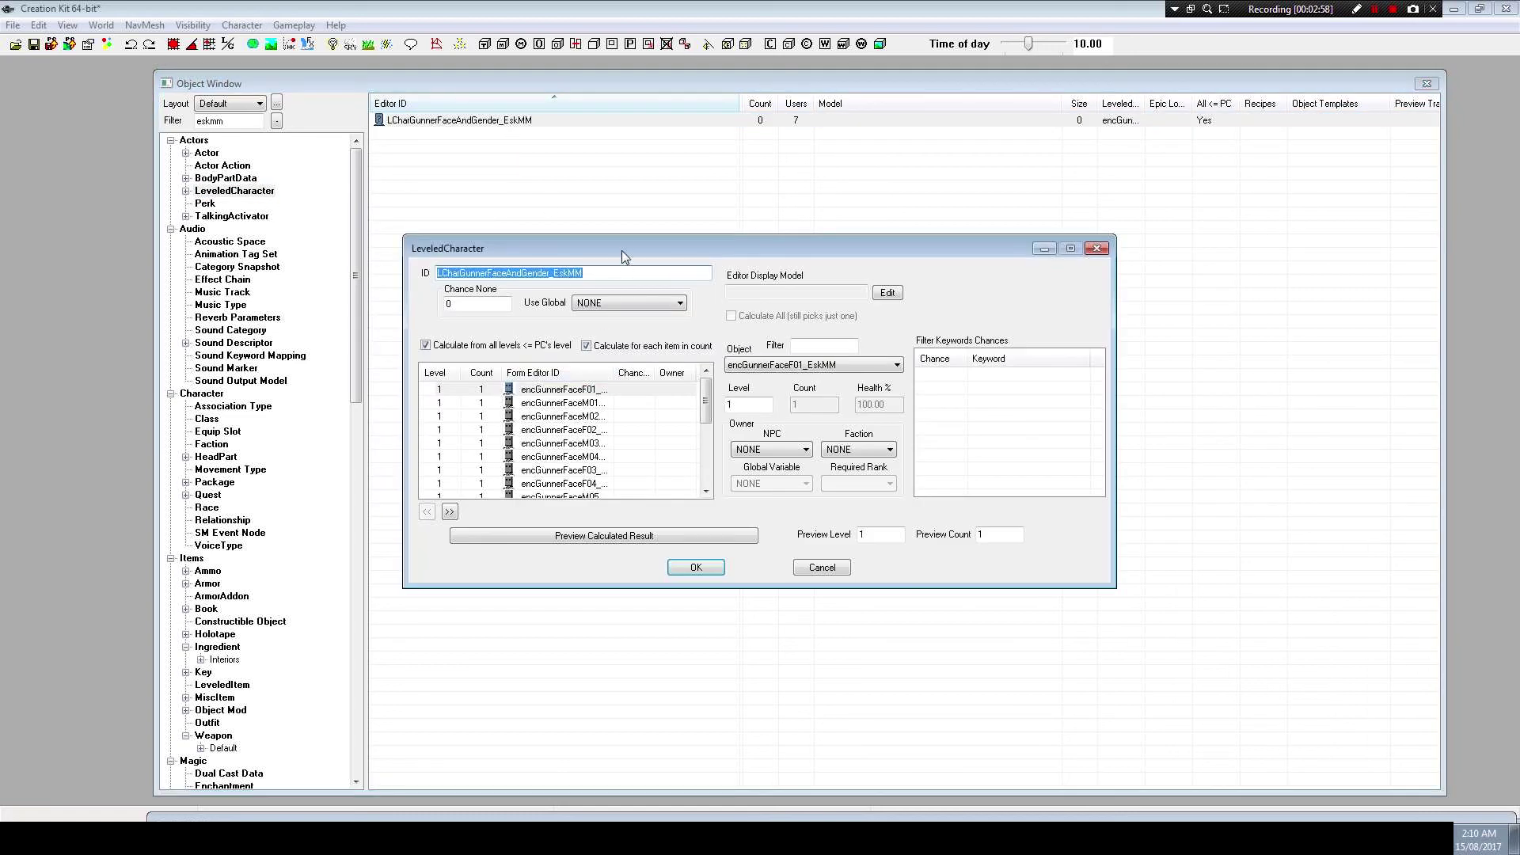
left_click_drag(623, 263, 602, 140)
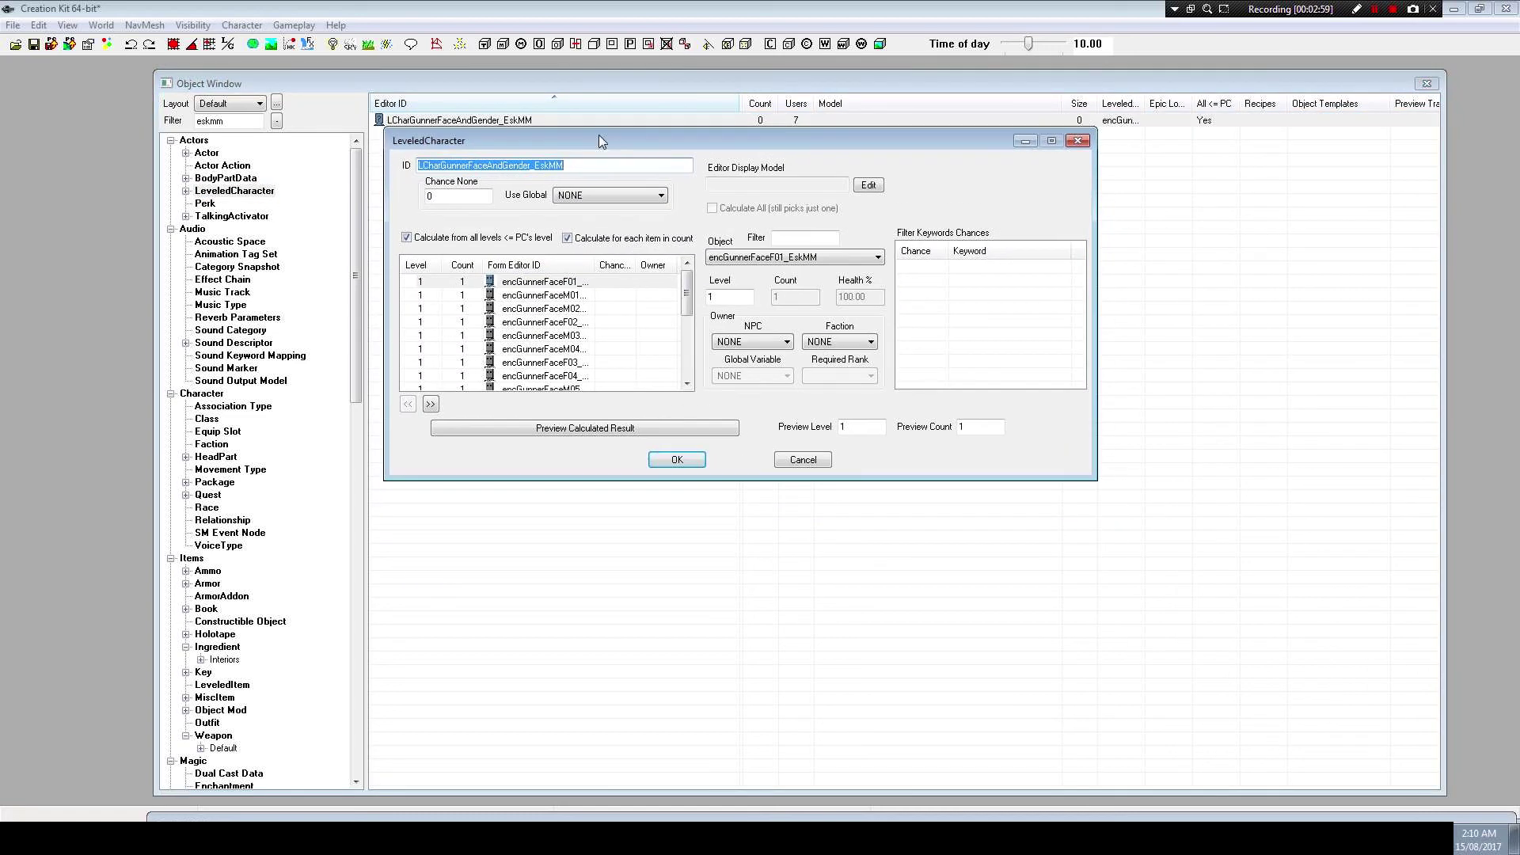
left_click(570, 282)
left_click_drag(596, 264, 687, 371)
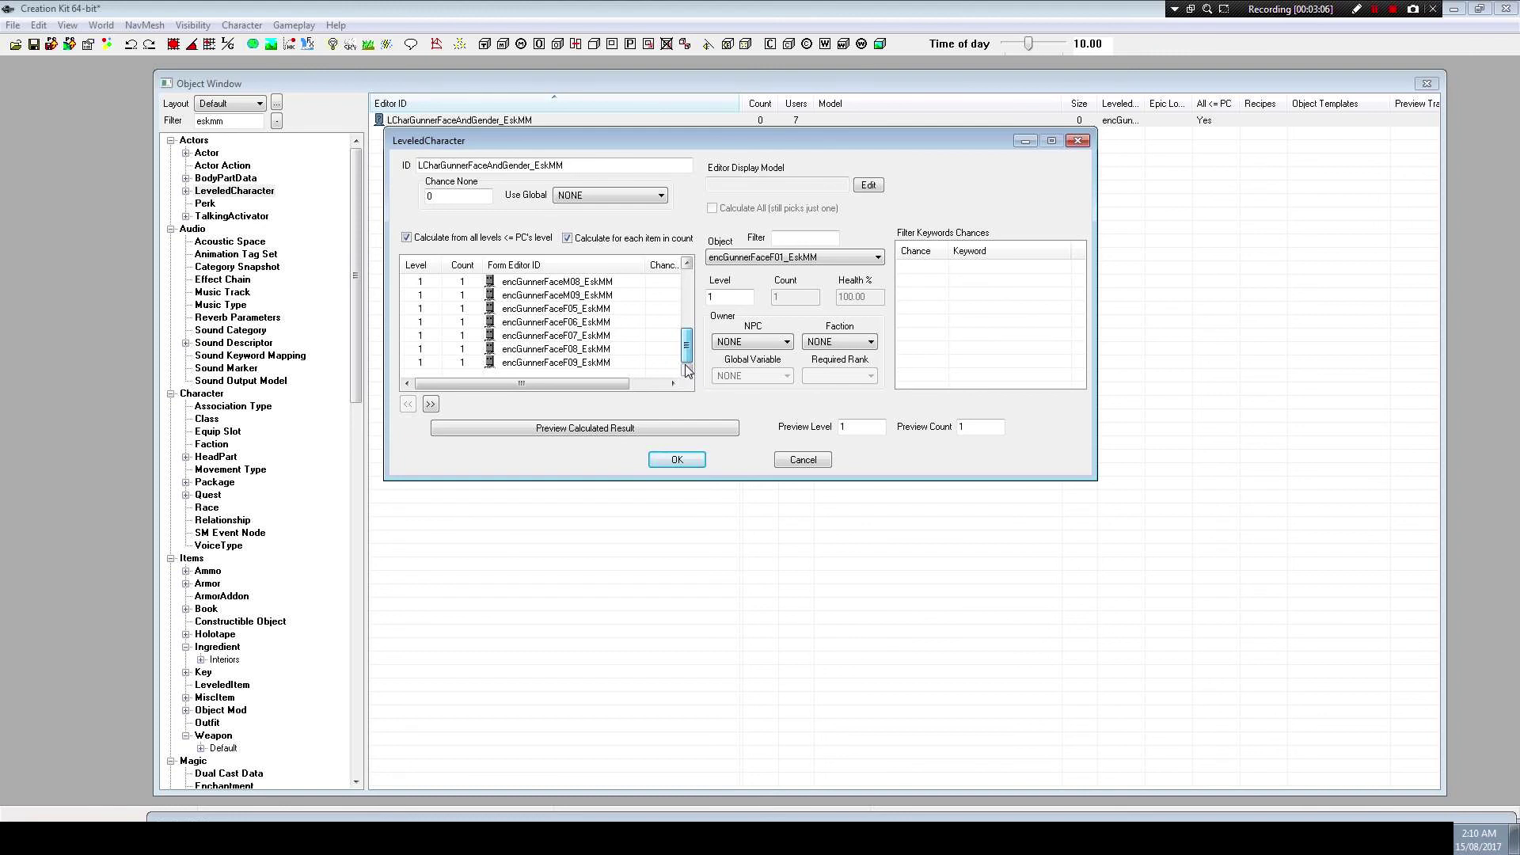
left_click_drag(689, 348, 687, 285)
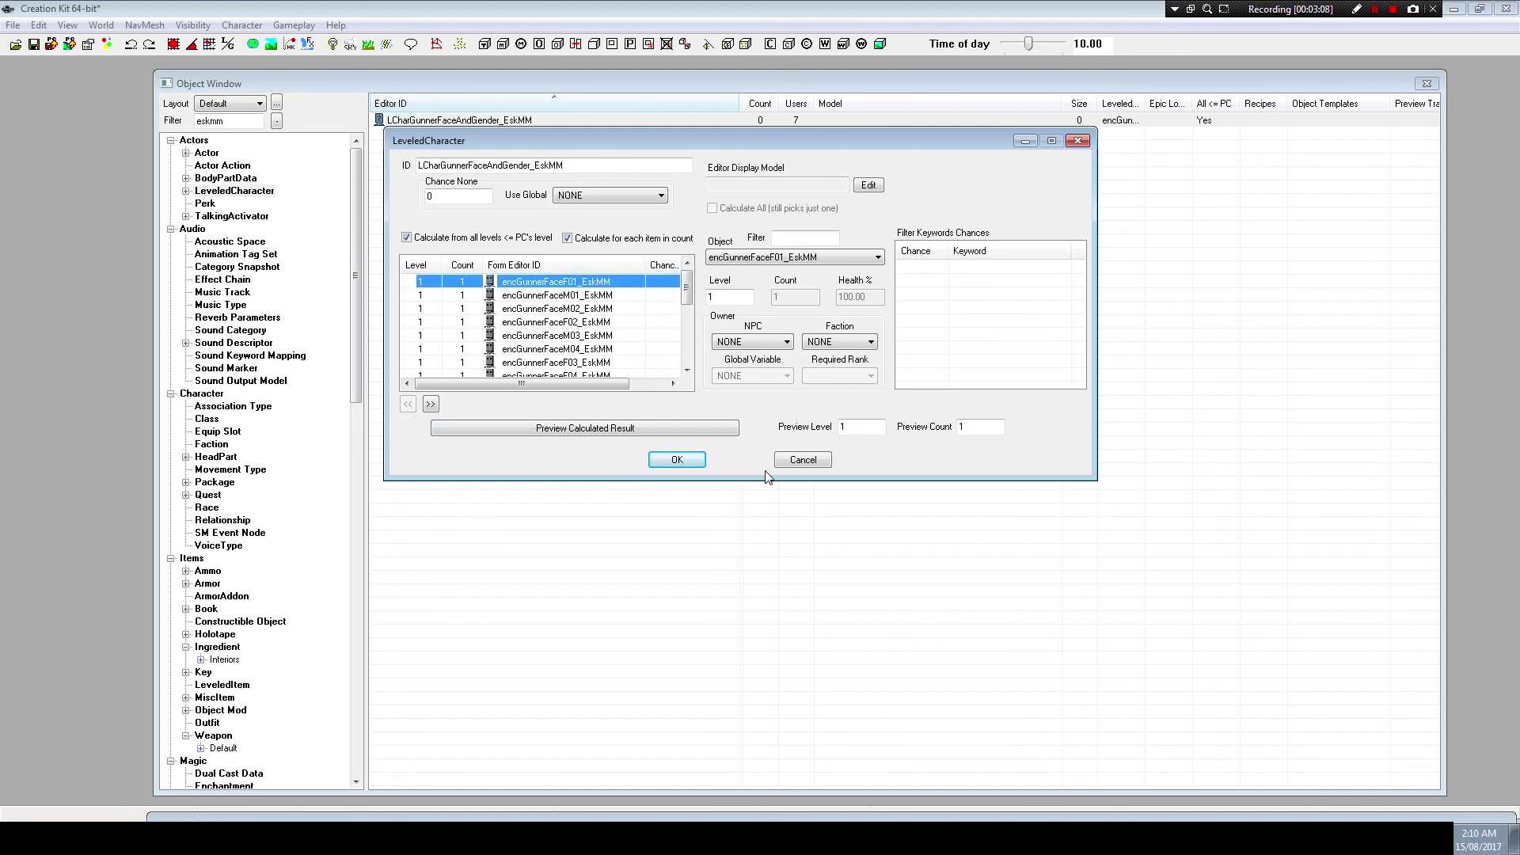
left_click(802, 460)
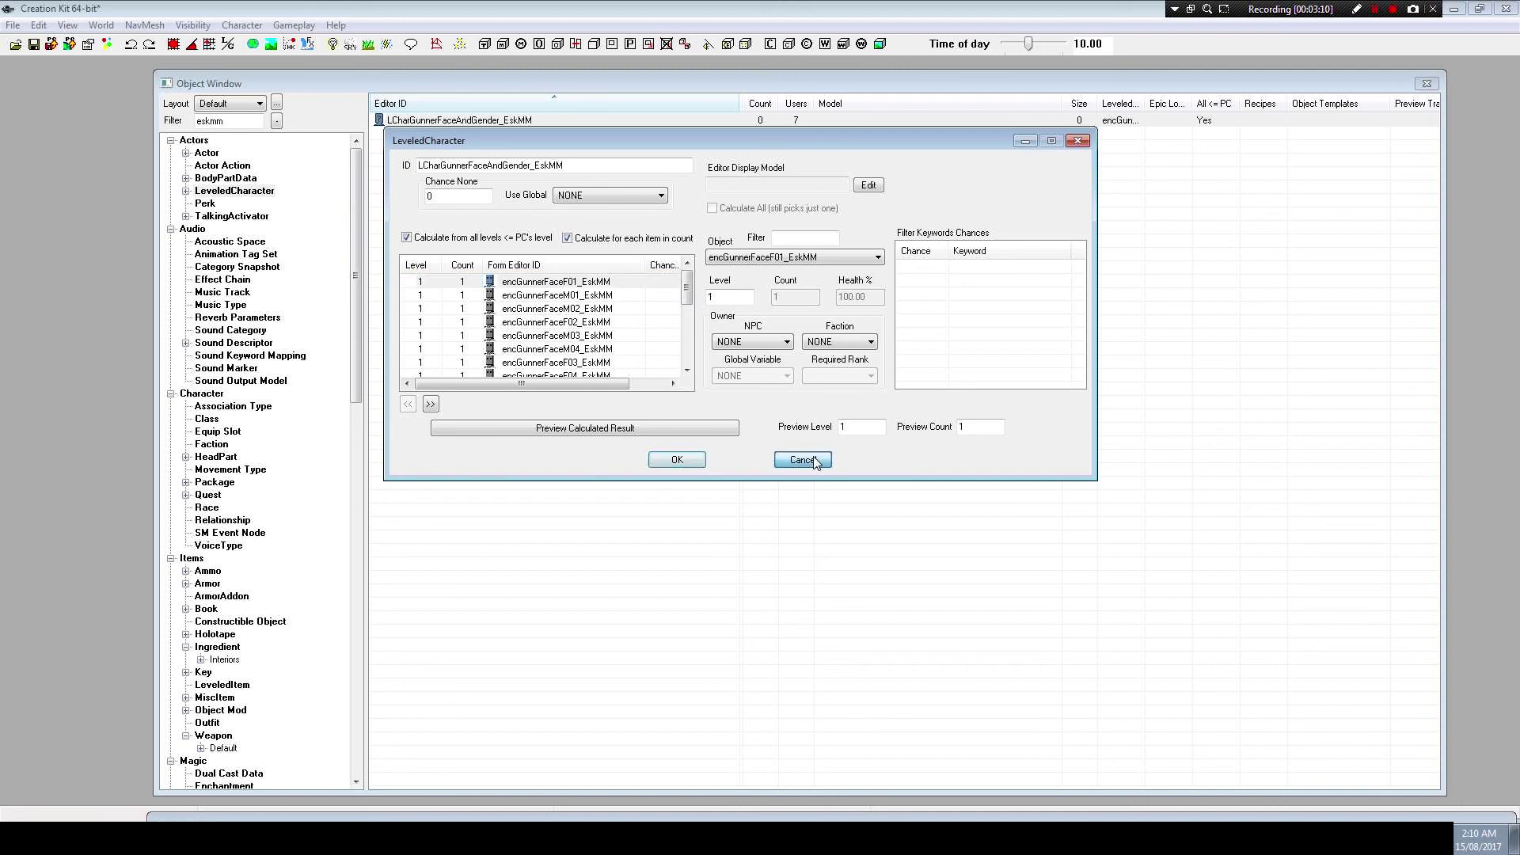
Create a new leveled character with the ID LCharSynth_EskMM_New
right_click(466, 169)
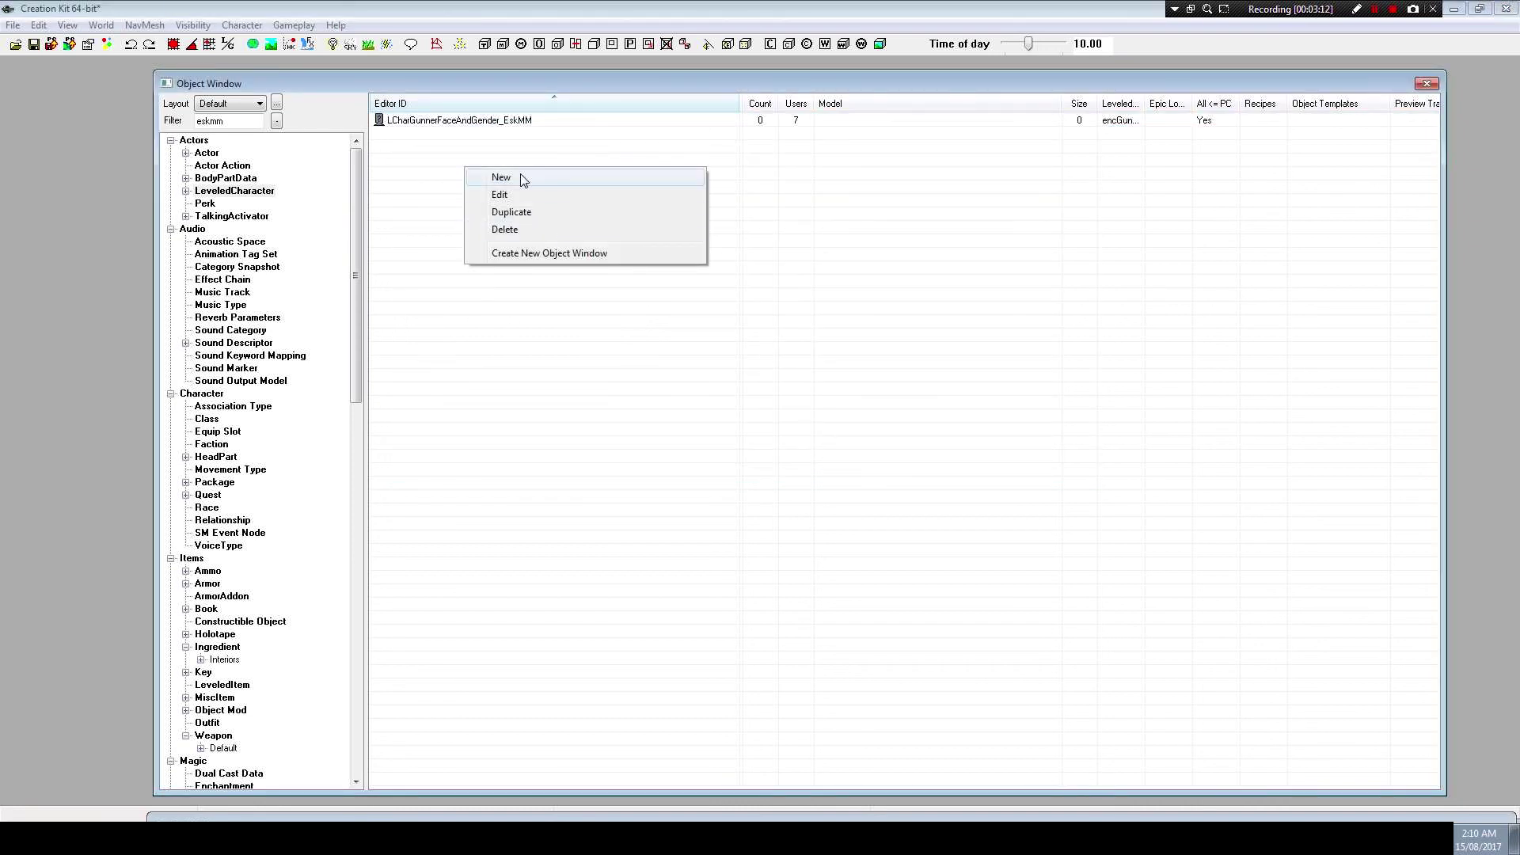
left_click(523, 178)
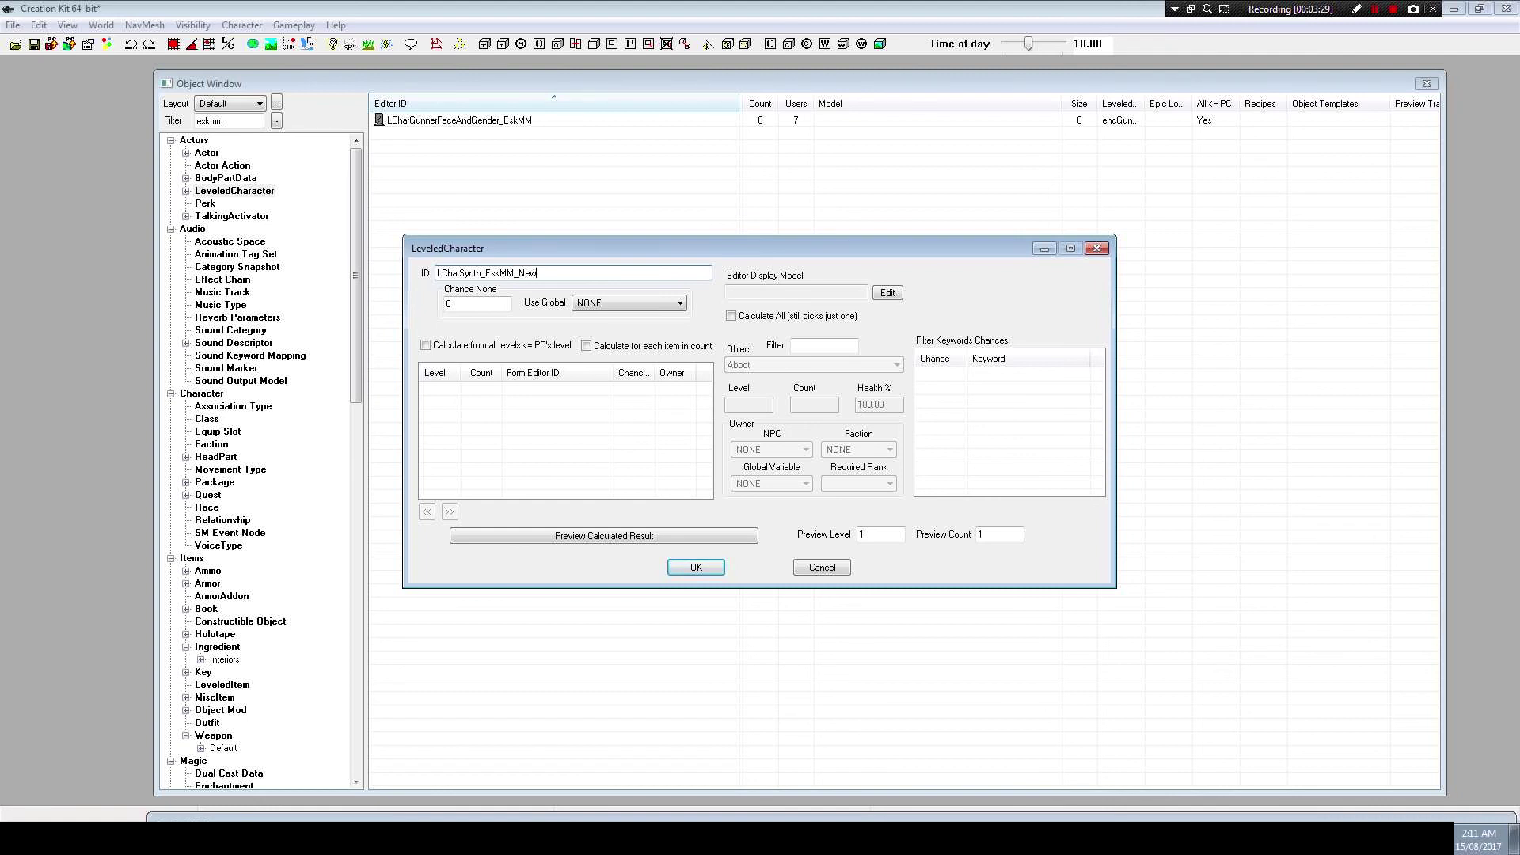
right_click(507, 416)
List the EskMM actors and arrange the Object Window and leveled character dialog so both lists are accessible
left_click_drag(513, 242, 667, 228)
left_click(209, 154)
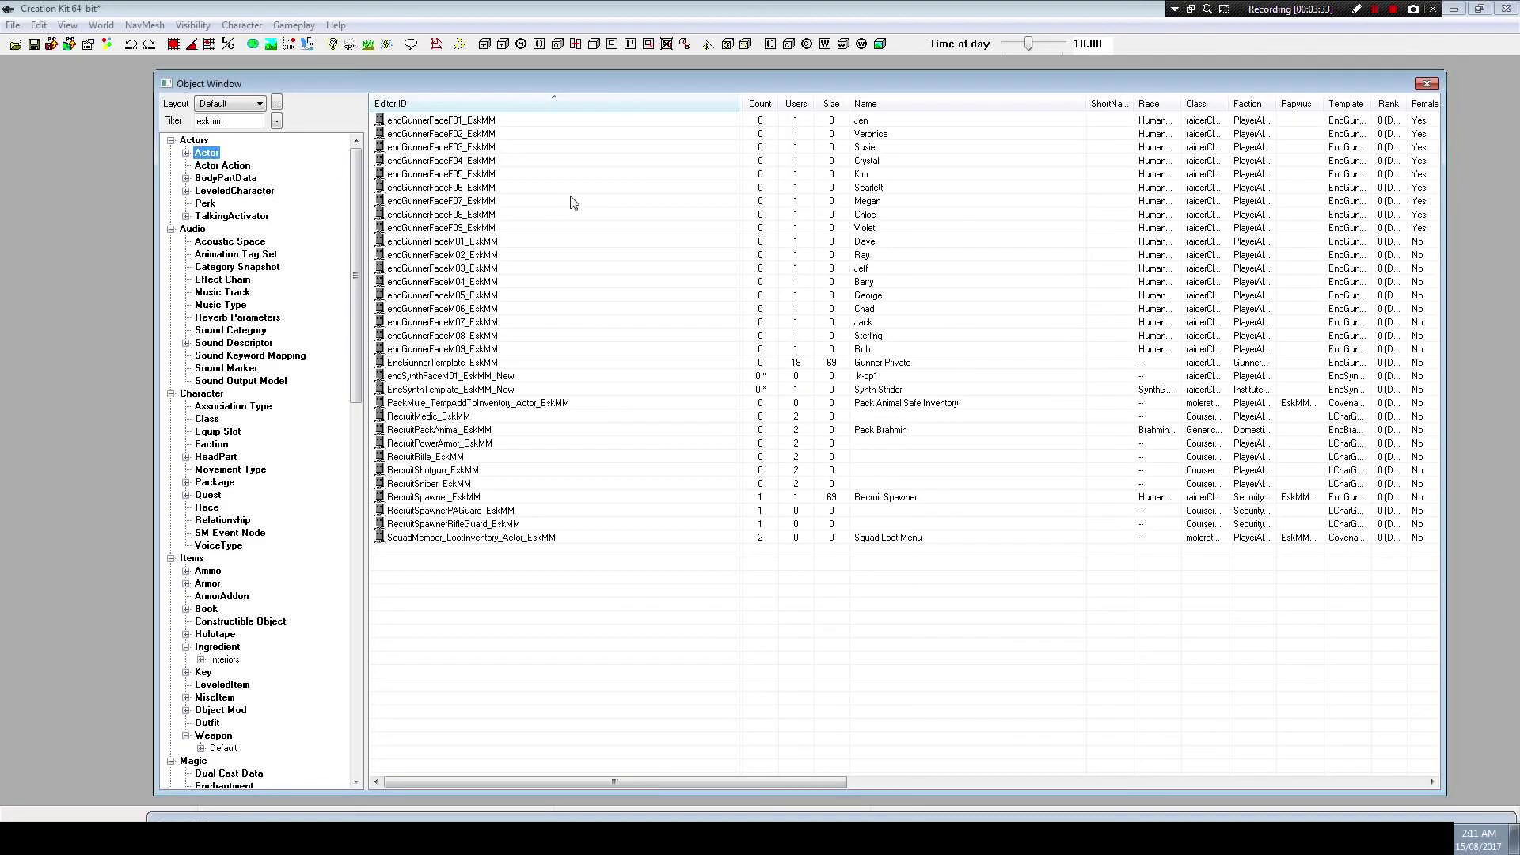
left_click_drag(491, 83, 535, 486)
left_click_drag(673, 234, 761, 58)
left_click_drag(615, 488, 643, 356)
left_click(569, 583)
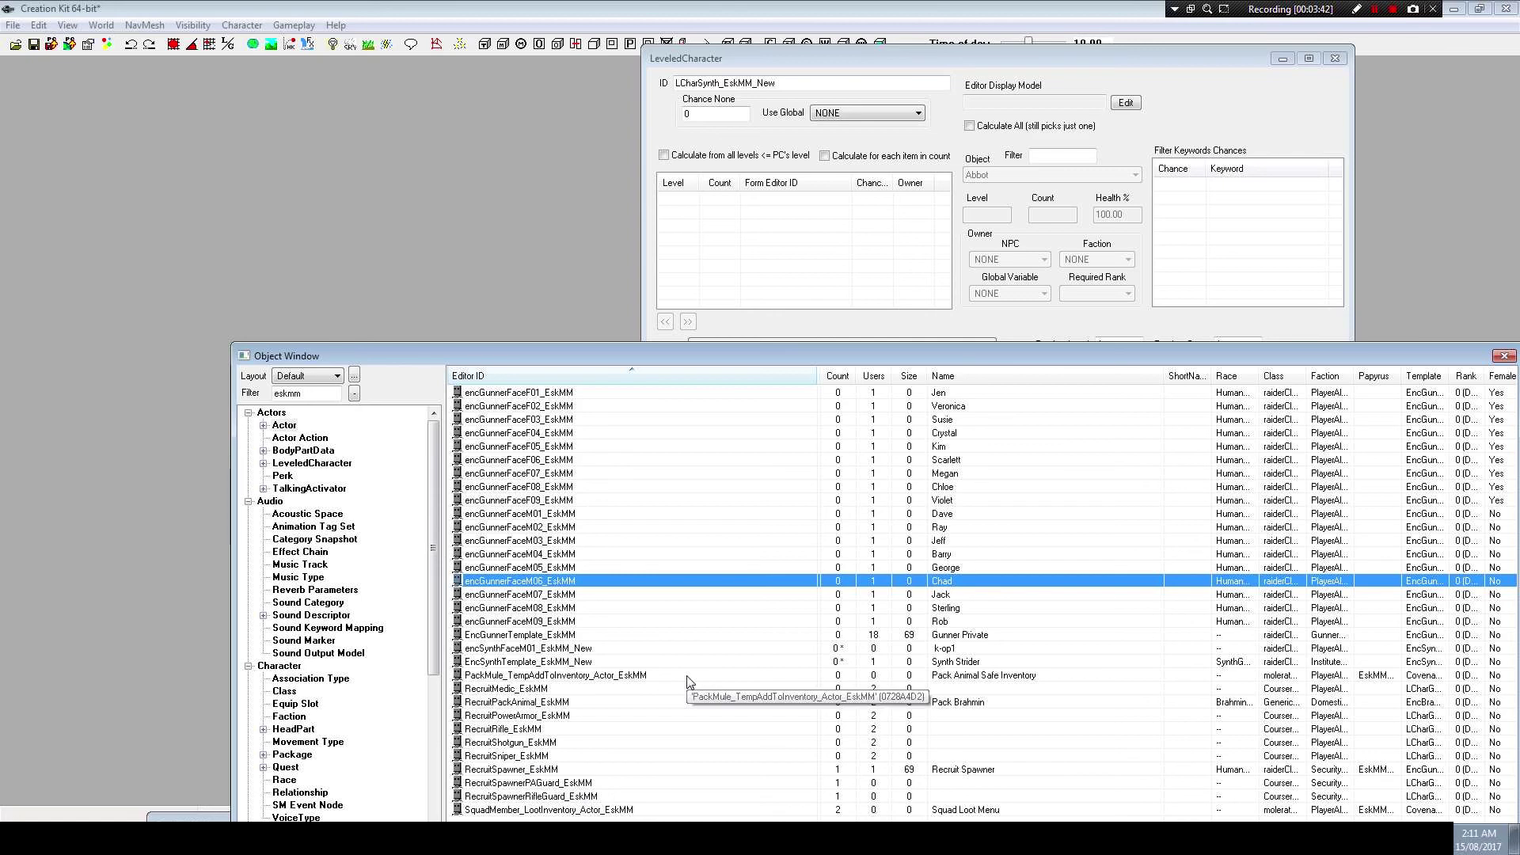
Add encSynthFaceM01_EskMM_New to the leveled character's list and save it
left_click_drag(558, 662, 788, 226)
left_click(519, 649)
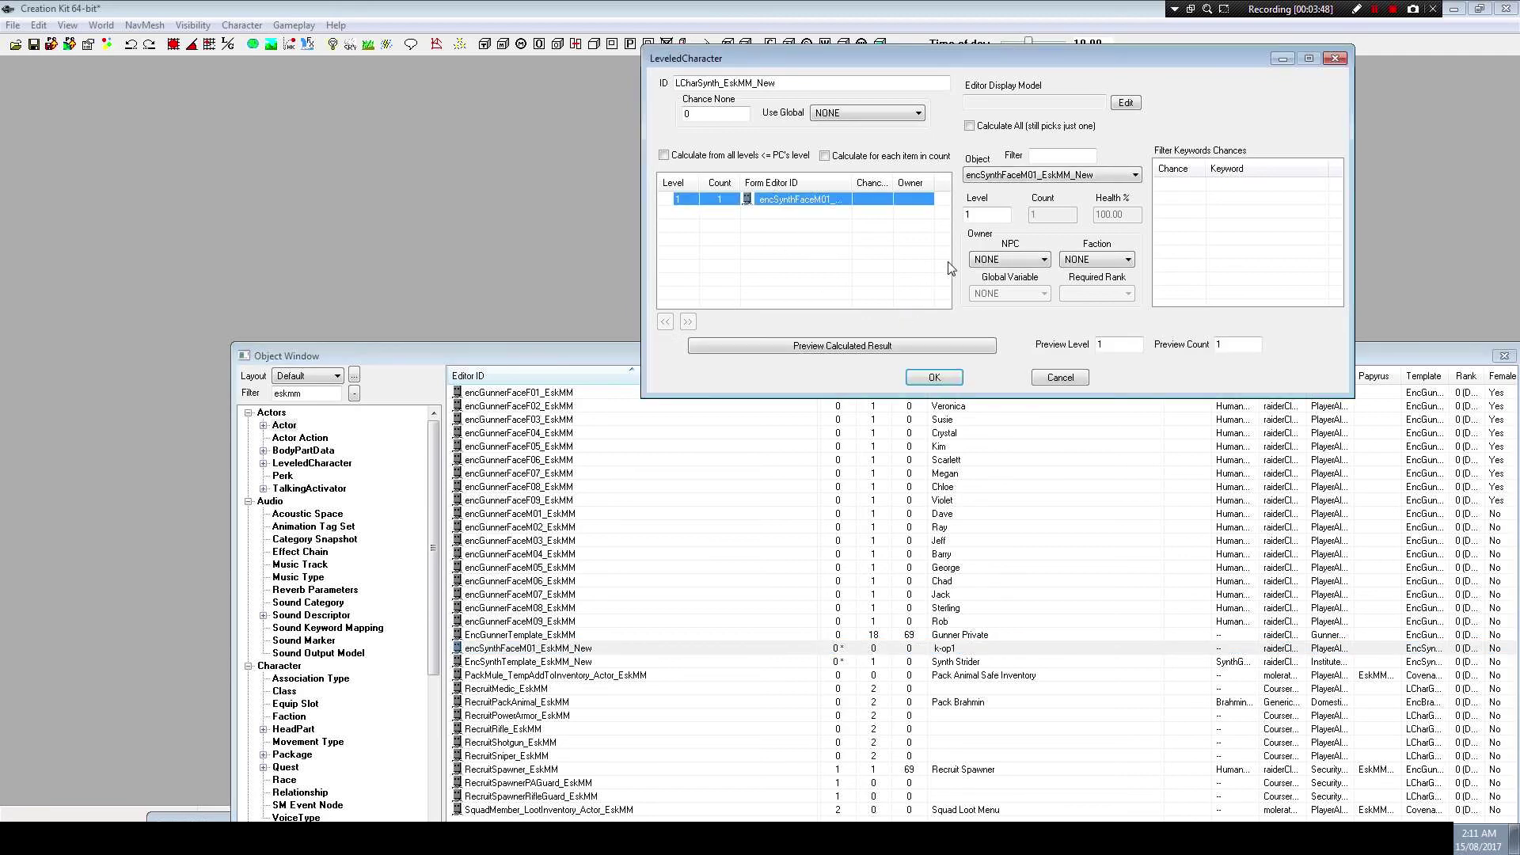
left_click(934, 379)
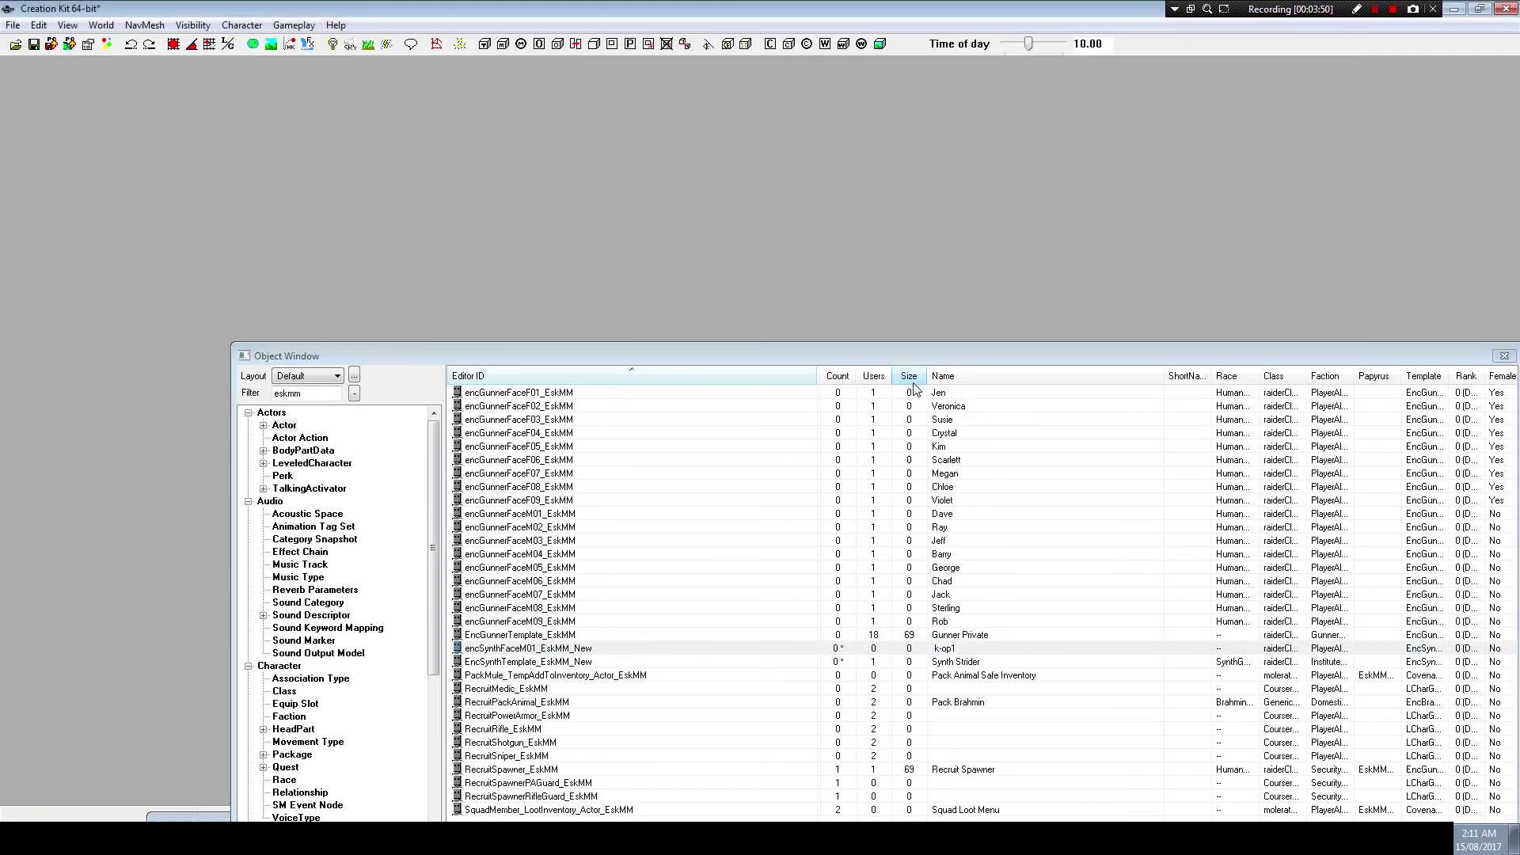
Move the Object Window back up and open the RecruitRifle_EskMM actor for editing
left_click_drag(582, 356, 559, 79)
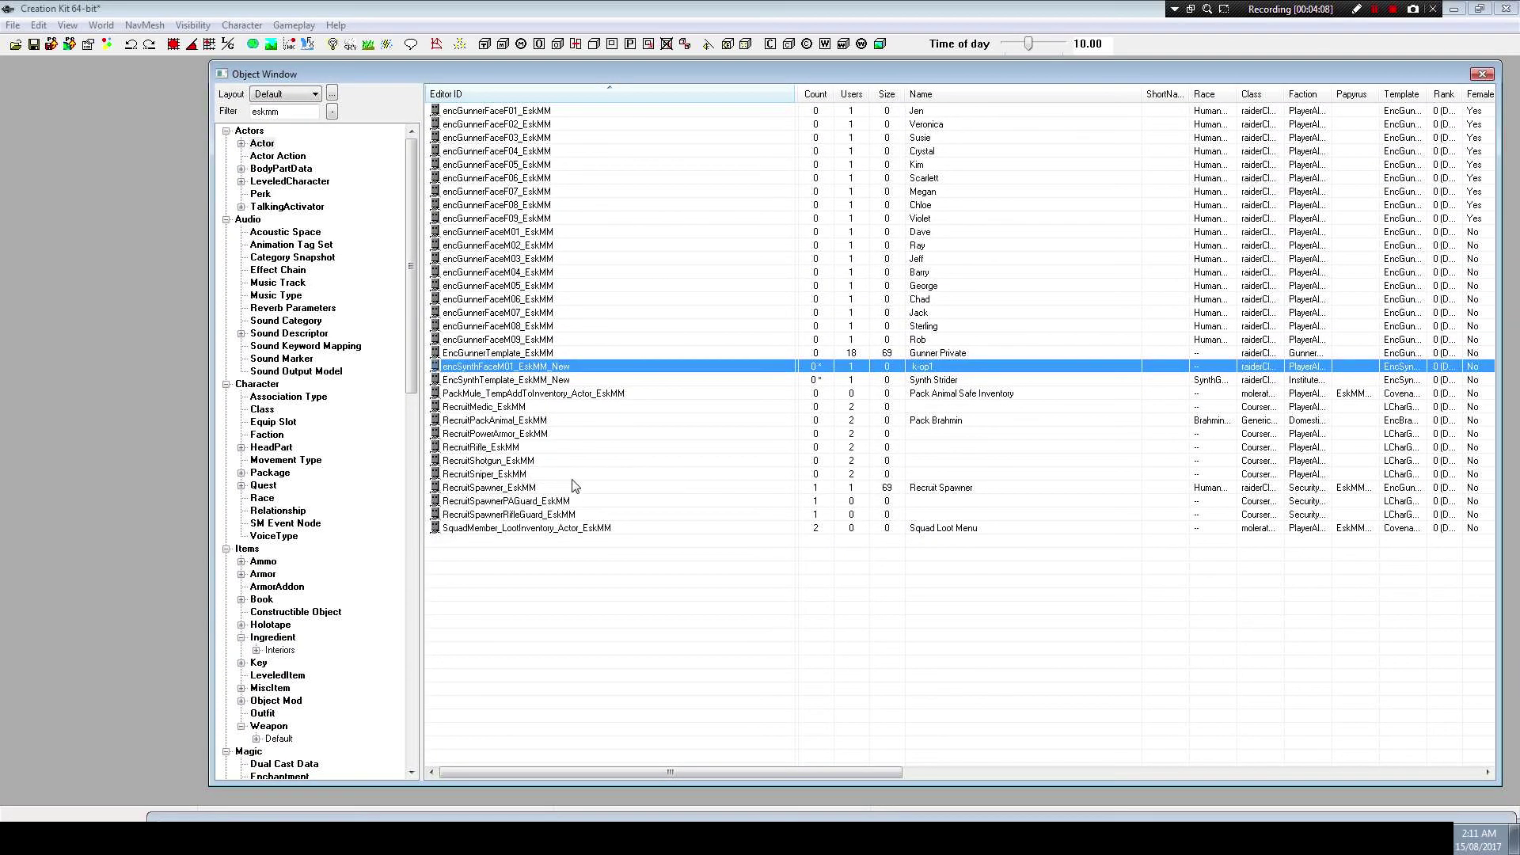
left_click(487, 448)
left_click(513, 463)
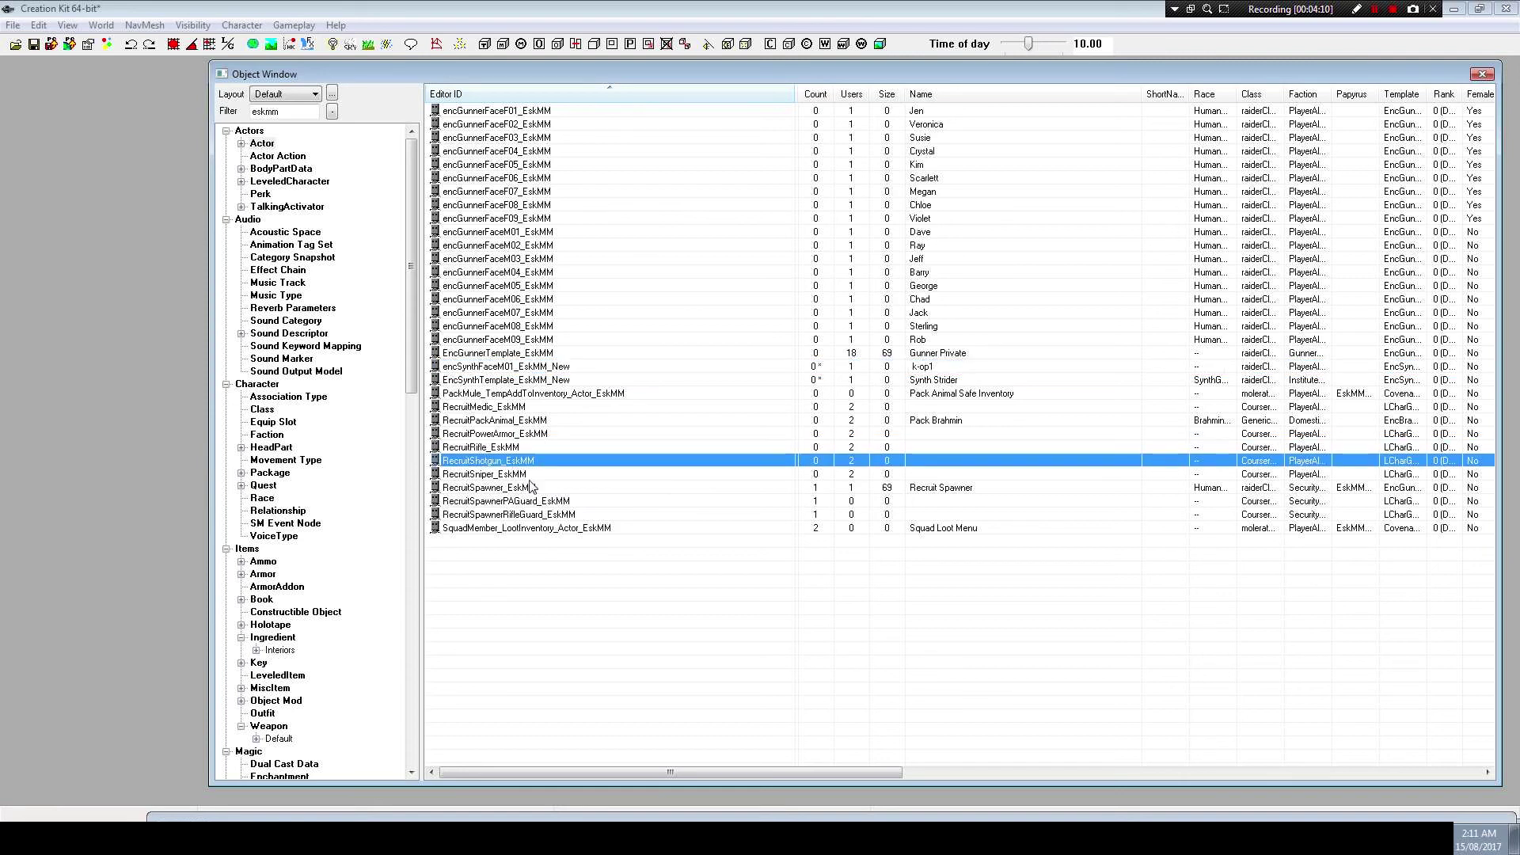
left_click(494, 408)
left_click(497, 448)
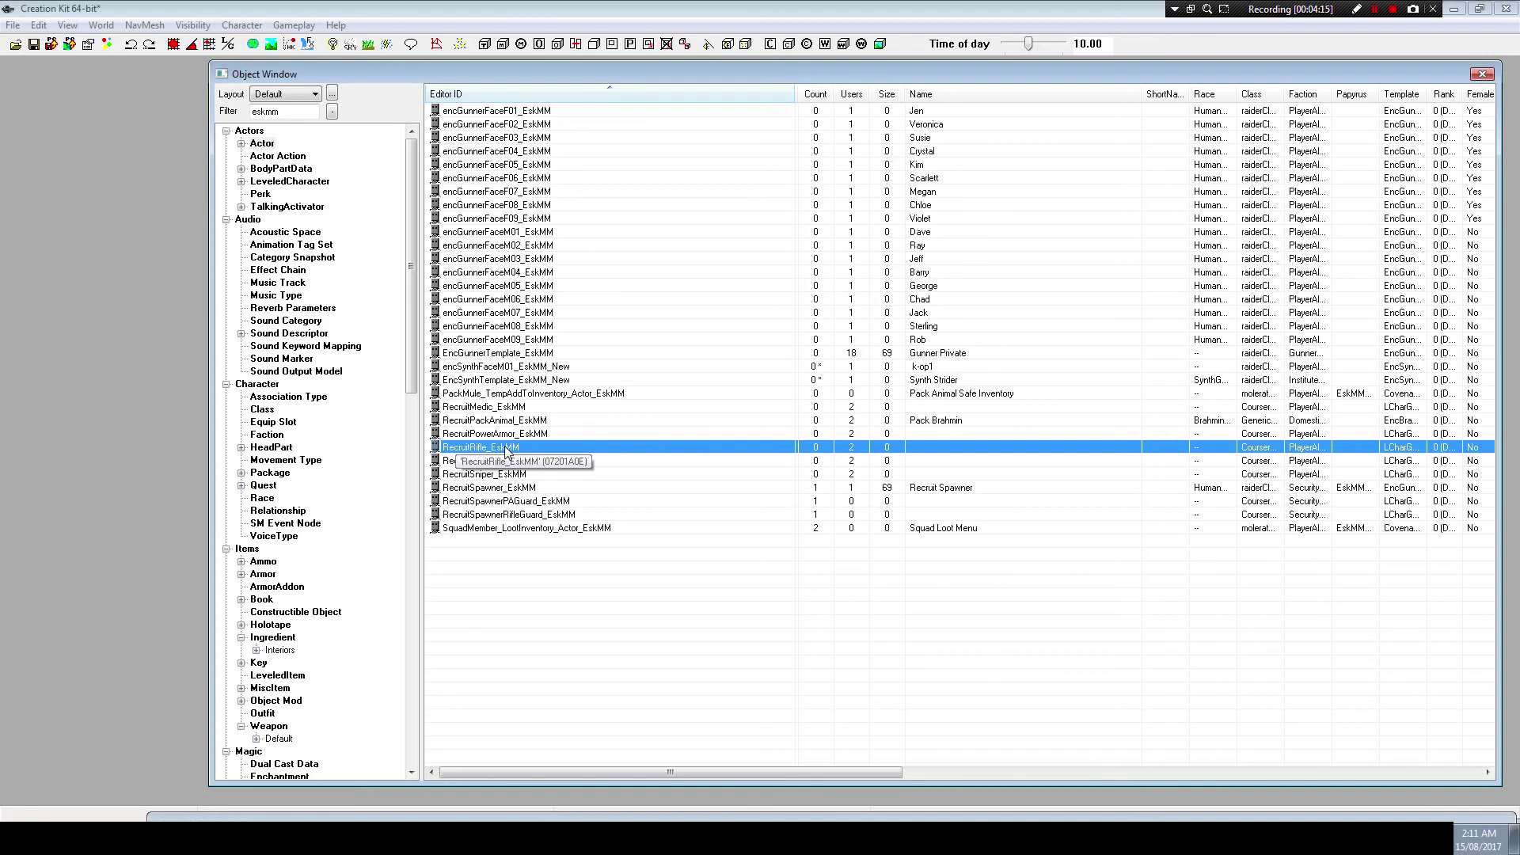
double_click(506, 448)
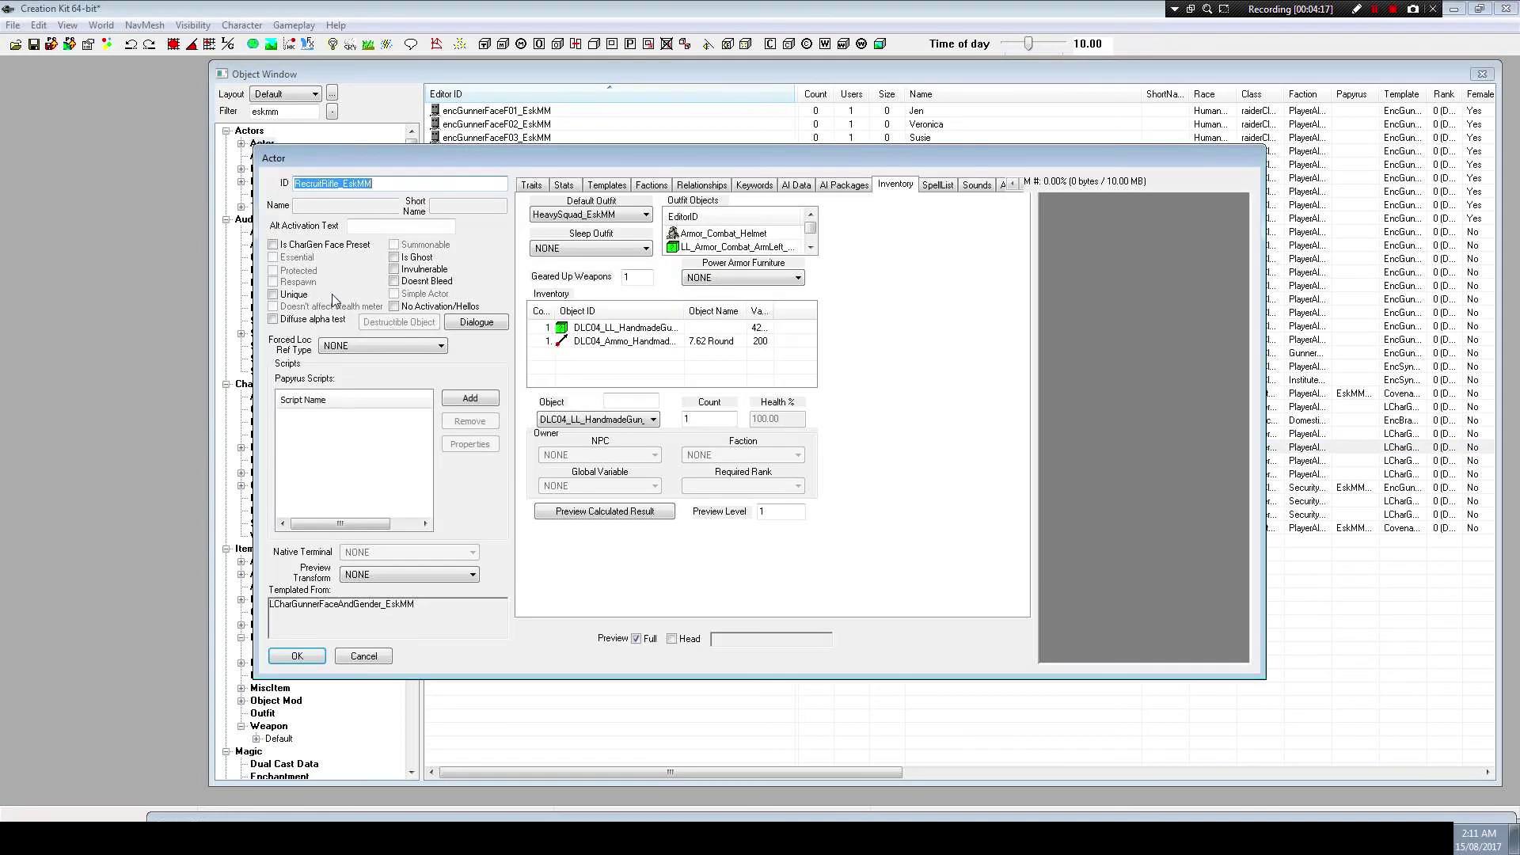
Change the rifle recruit actor's ID to SynthRecruitRifle_EskMM
left_click(300, 183)
type("Synth")
left_click_drag(368, 159, 435, 168)
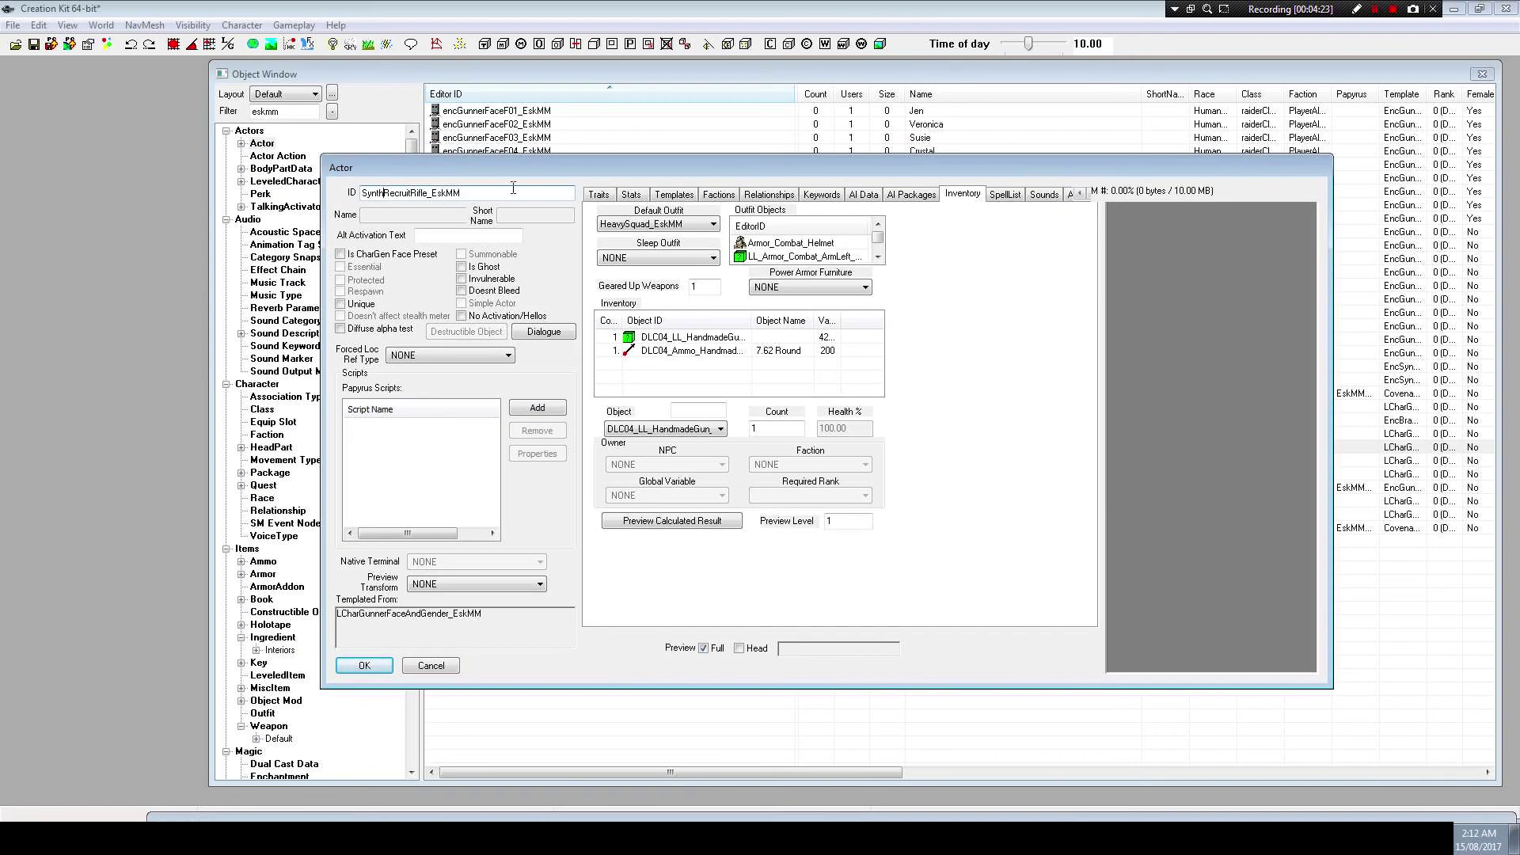
left_click_drag(533, 168, 467, 144)
Delete the handmade gun and its 7.62 ammo from the rifle recruit's inventory
left_click(643, 317)
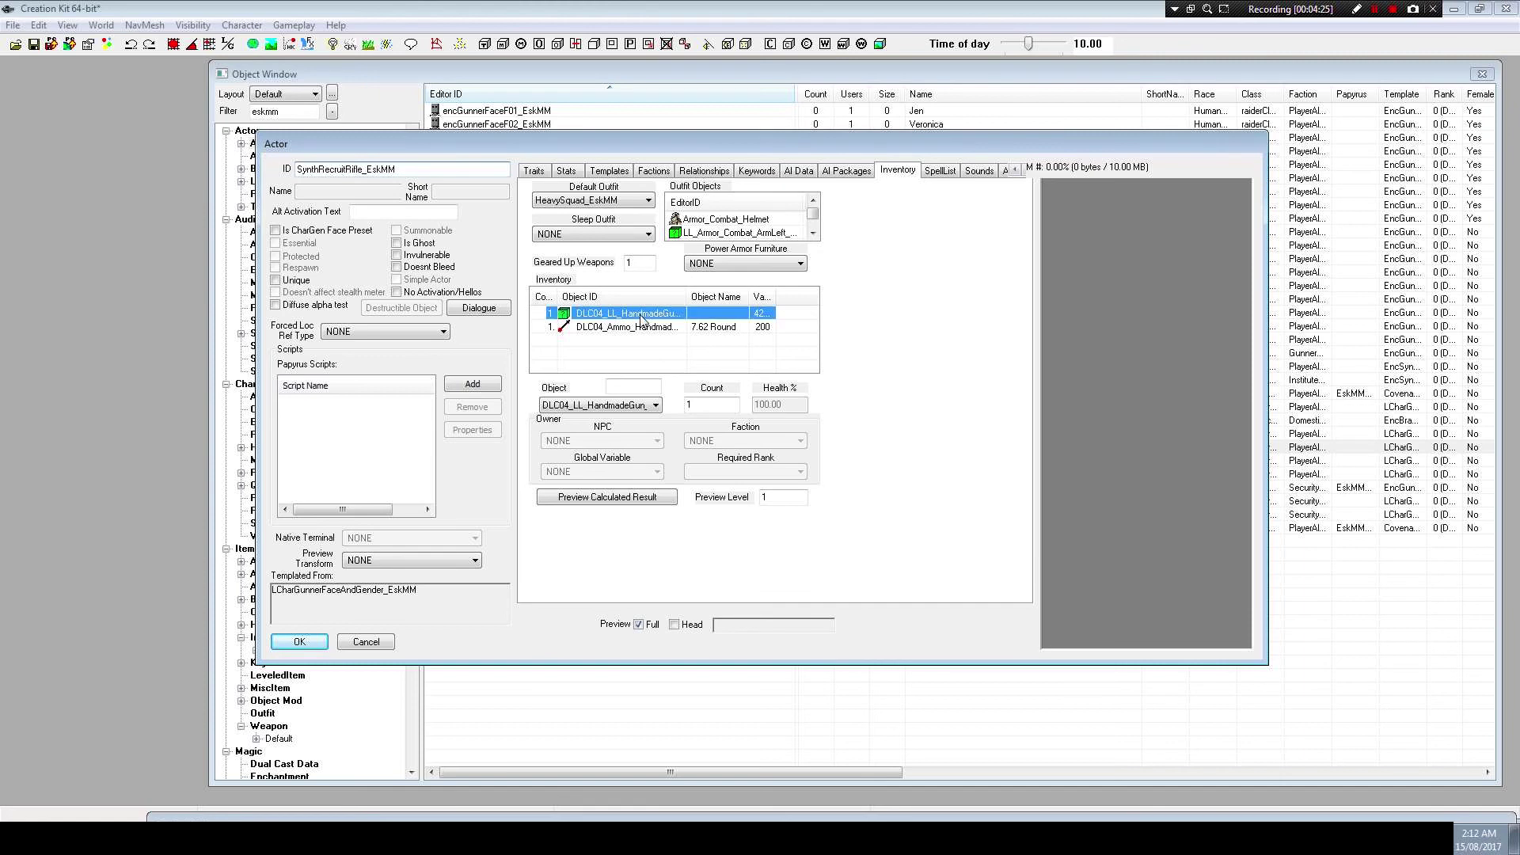
left_click(638, 327, "shift")
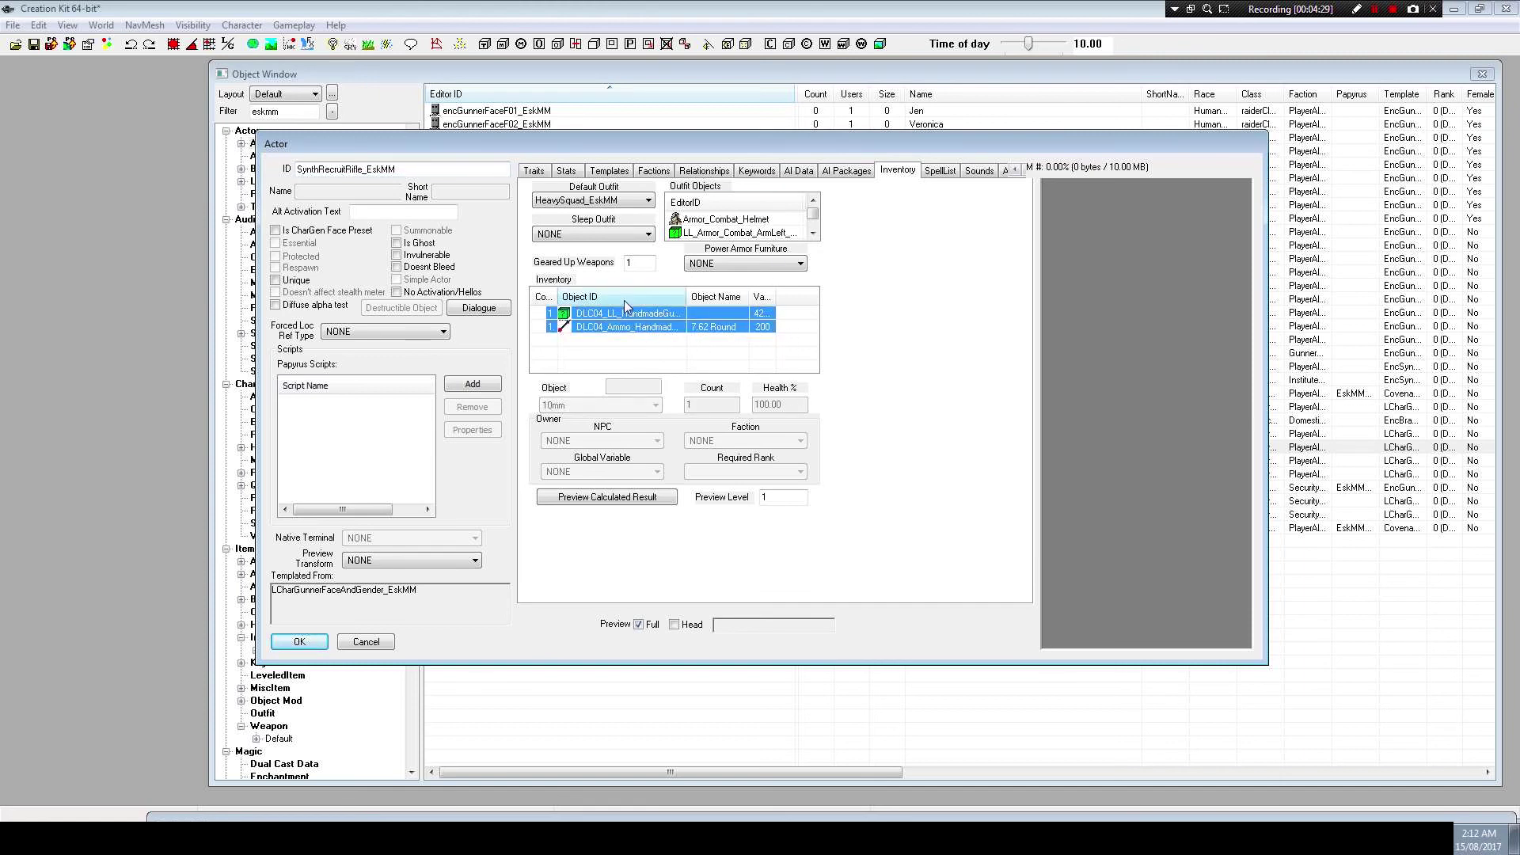
key("Delete")
Set the rifle recruit's default outfit to InstituteSynthGen2ArmorOutfit
left_click(615, 201)
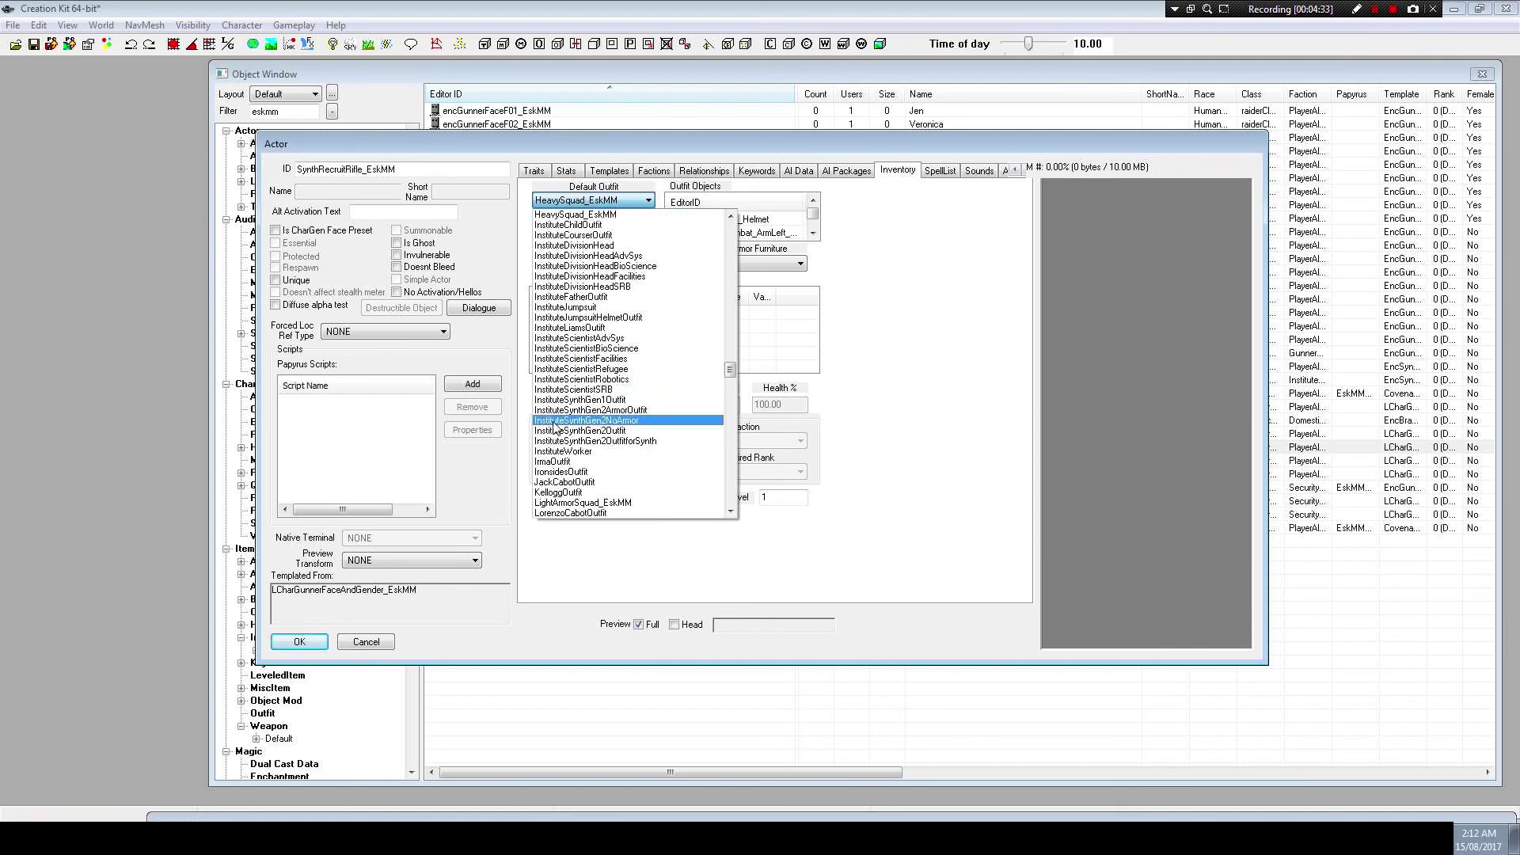
left_click(656, 410)
left_click(691, 342)
left_click_drag(586, 148, 757, 190)
Add a new inventory entry to the synth rifle recruit and set its object to AmmoFusionCell
right_click(782, 373)
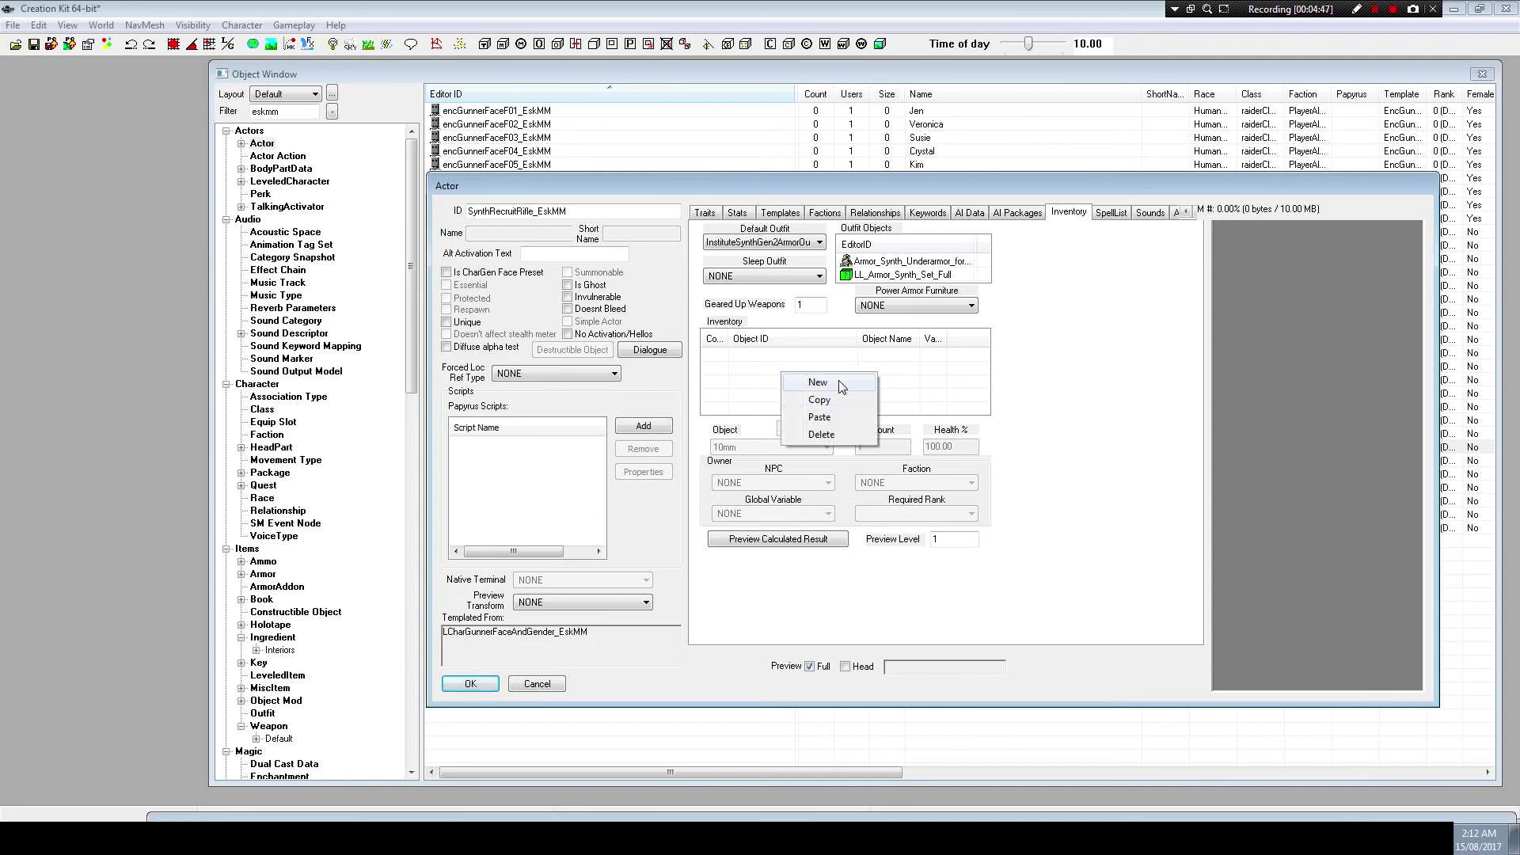
left_click(819, 383)
left_click(753, 449)
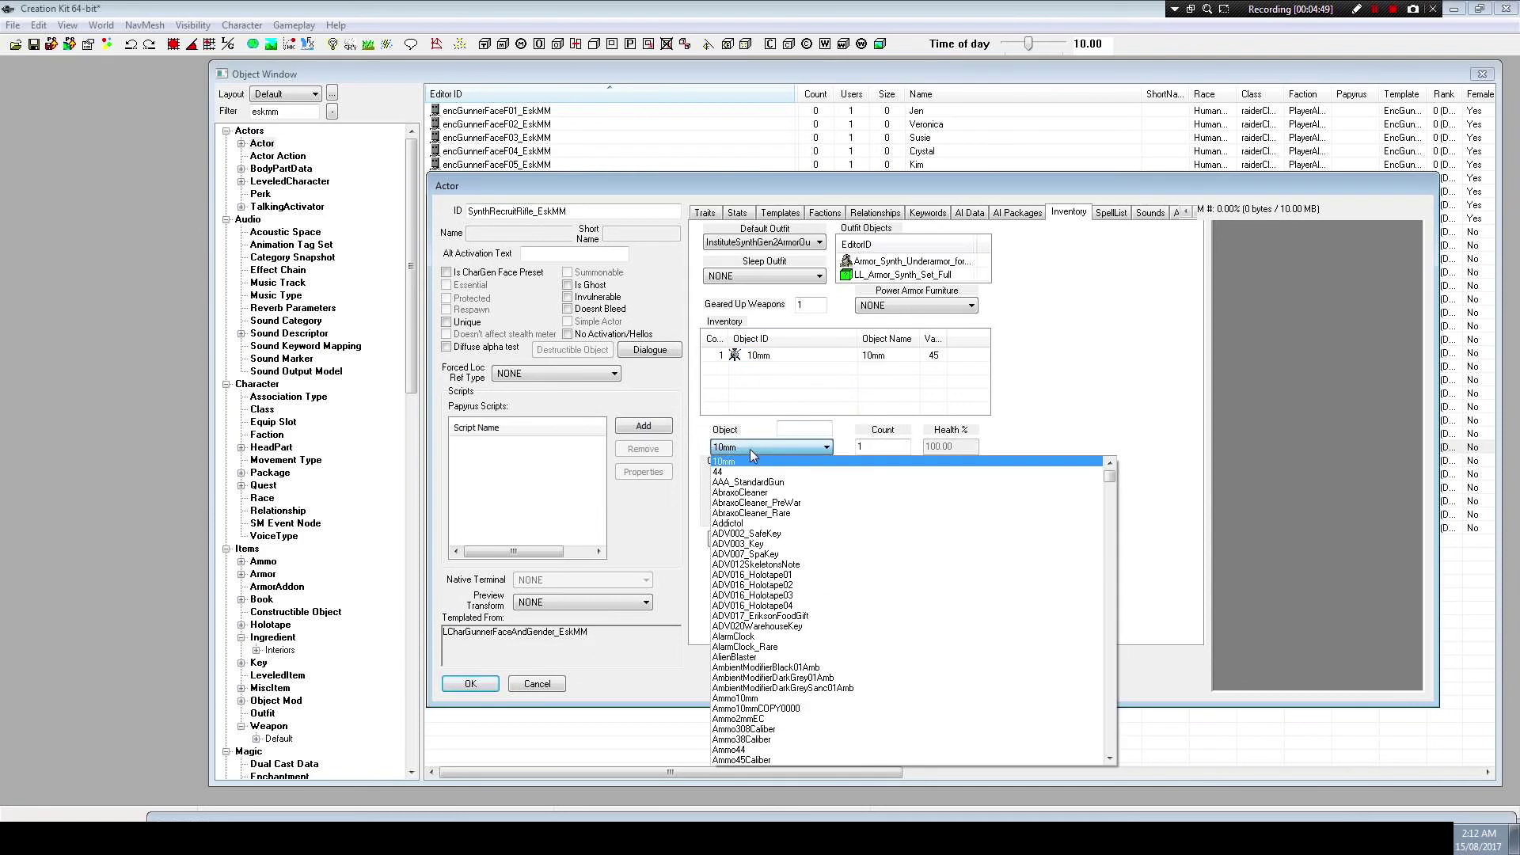
type("ammofu")
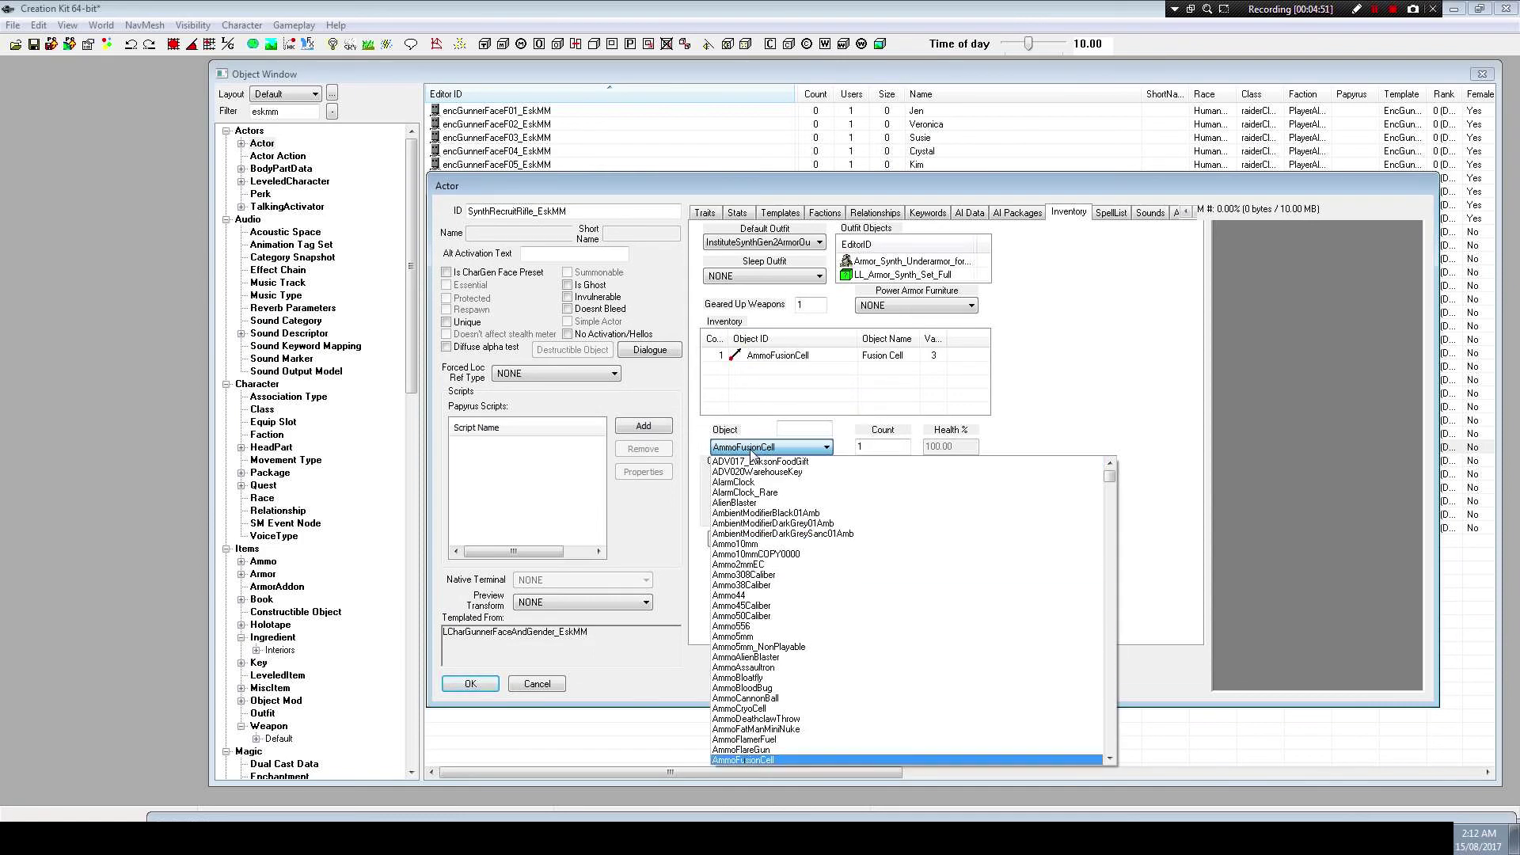
left_click(765, 761)
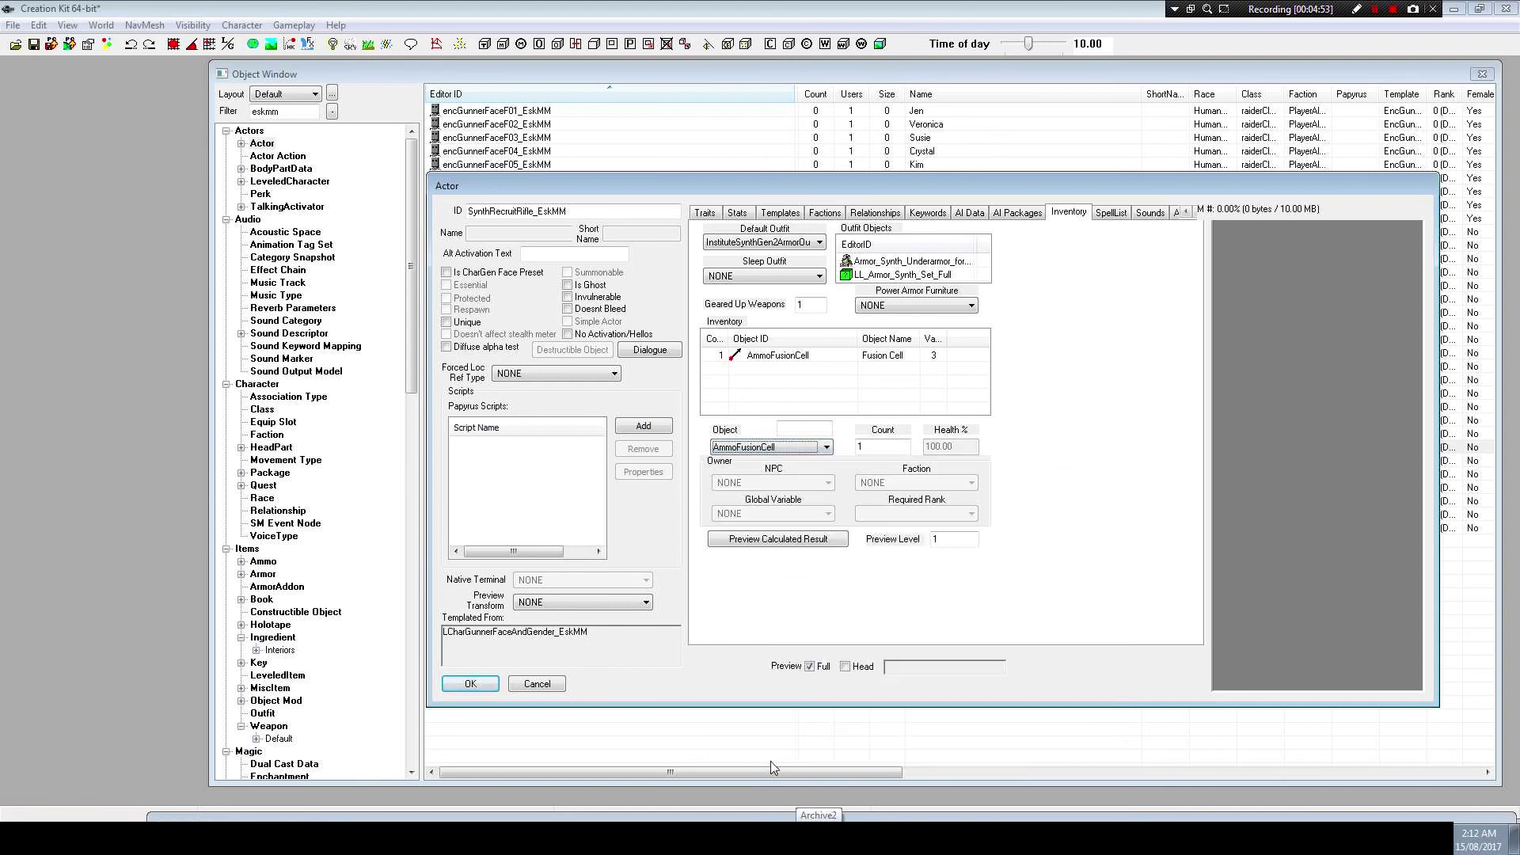
right_click(759, 382)
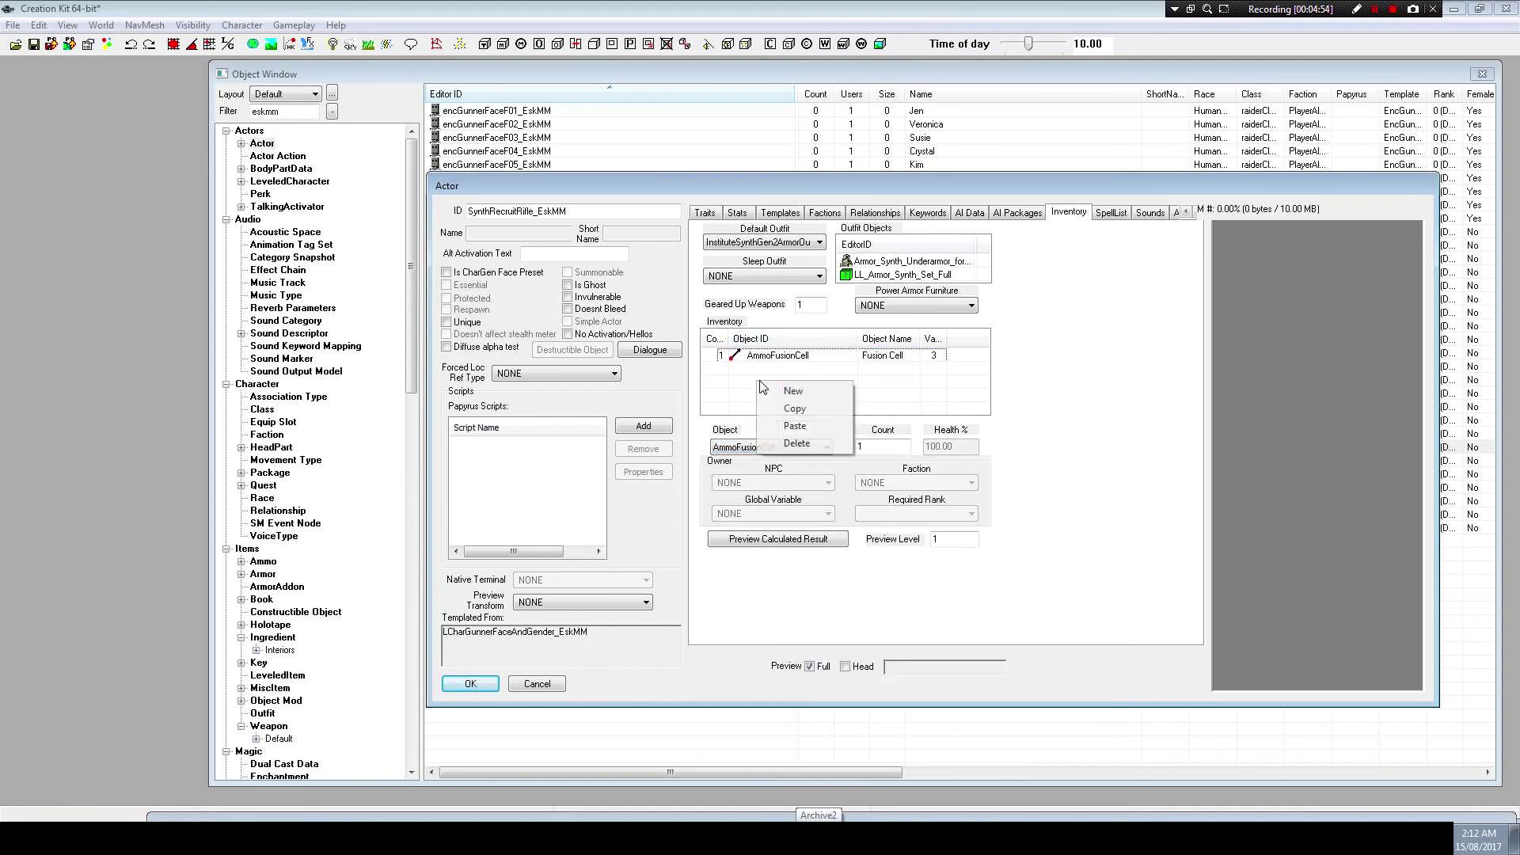
left_click(816, 393)
left_click(786, 448)
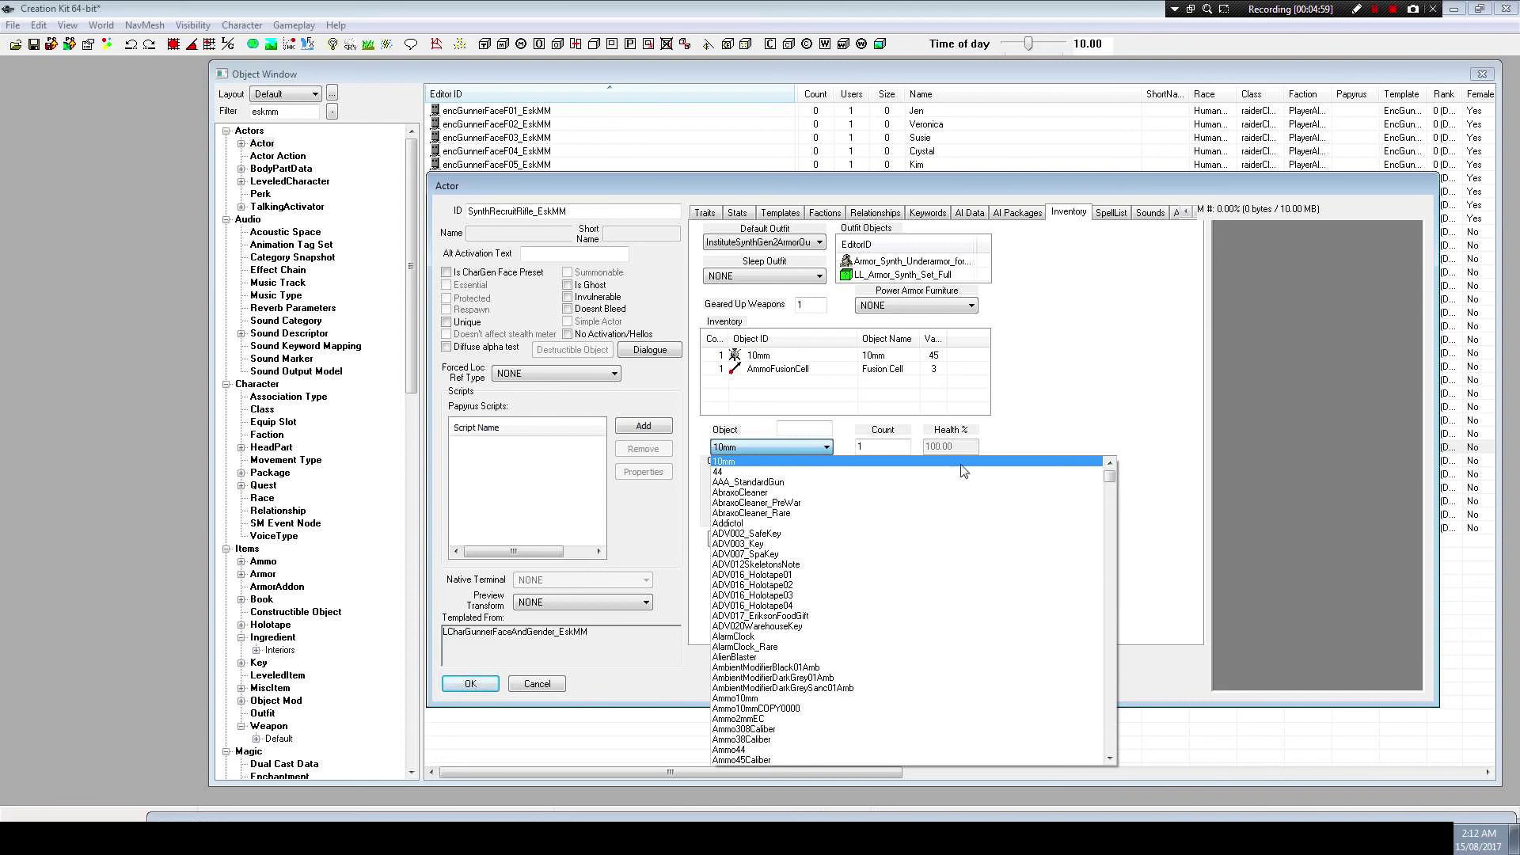
left_click(1059, 337)
left_click_drag(668, 179, 709, 175)
left_click(823, 354)
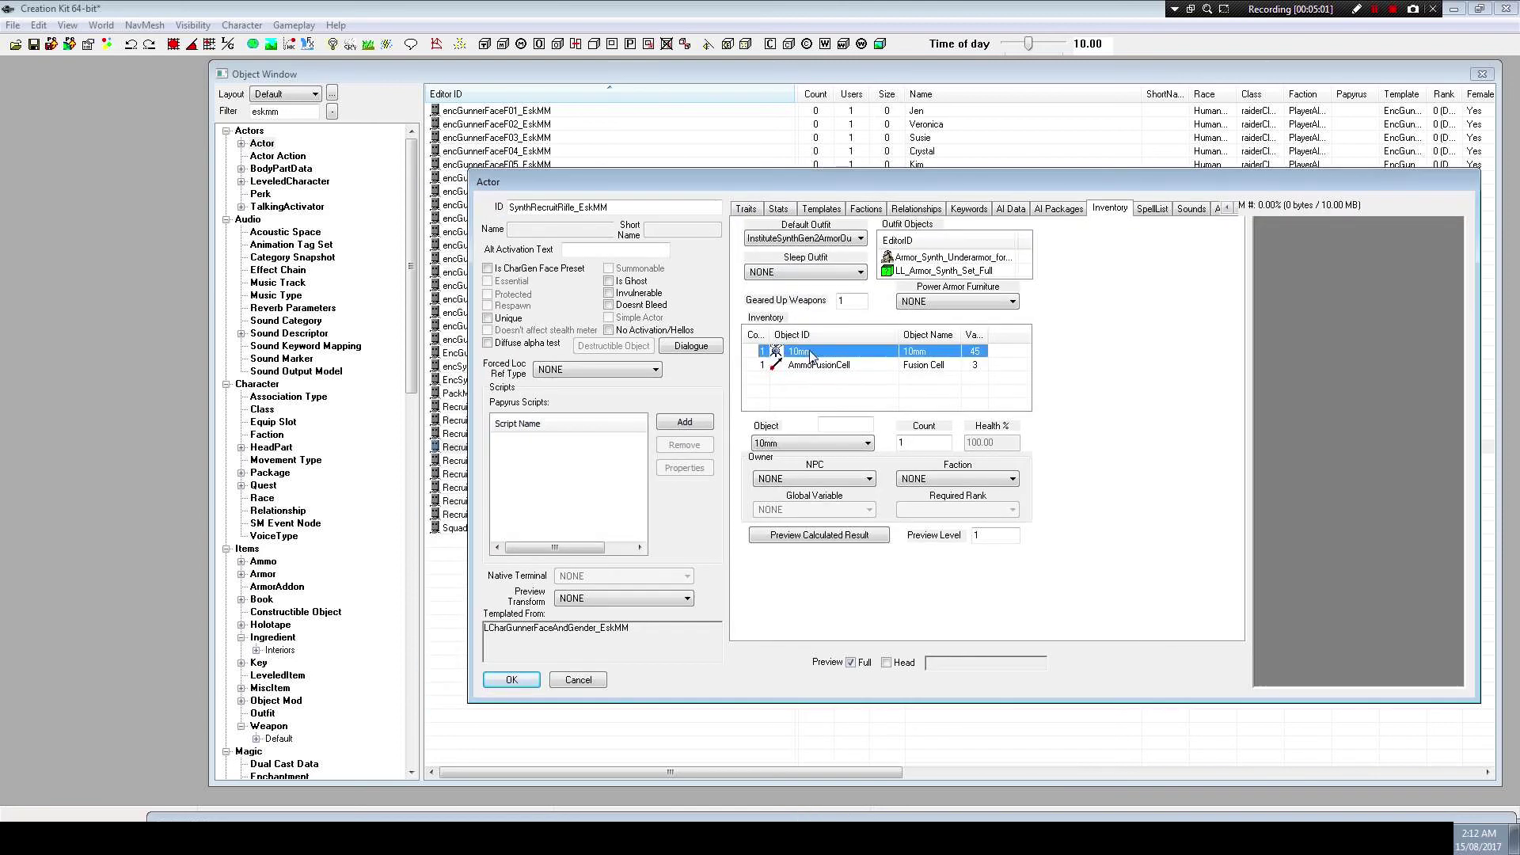
key("Delete")
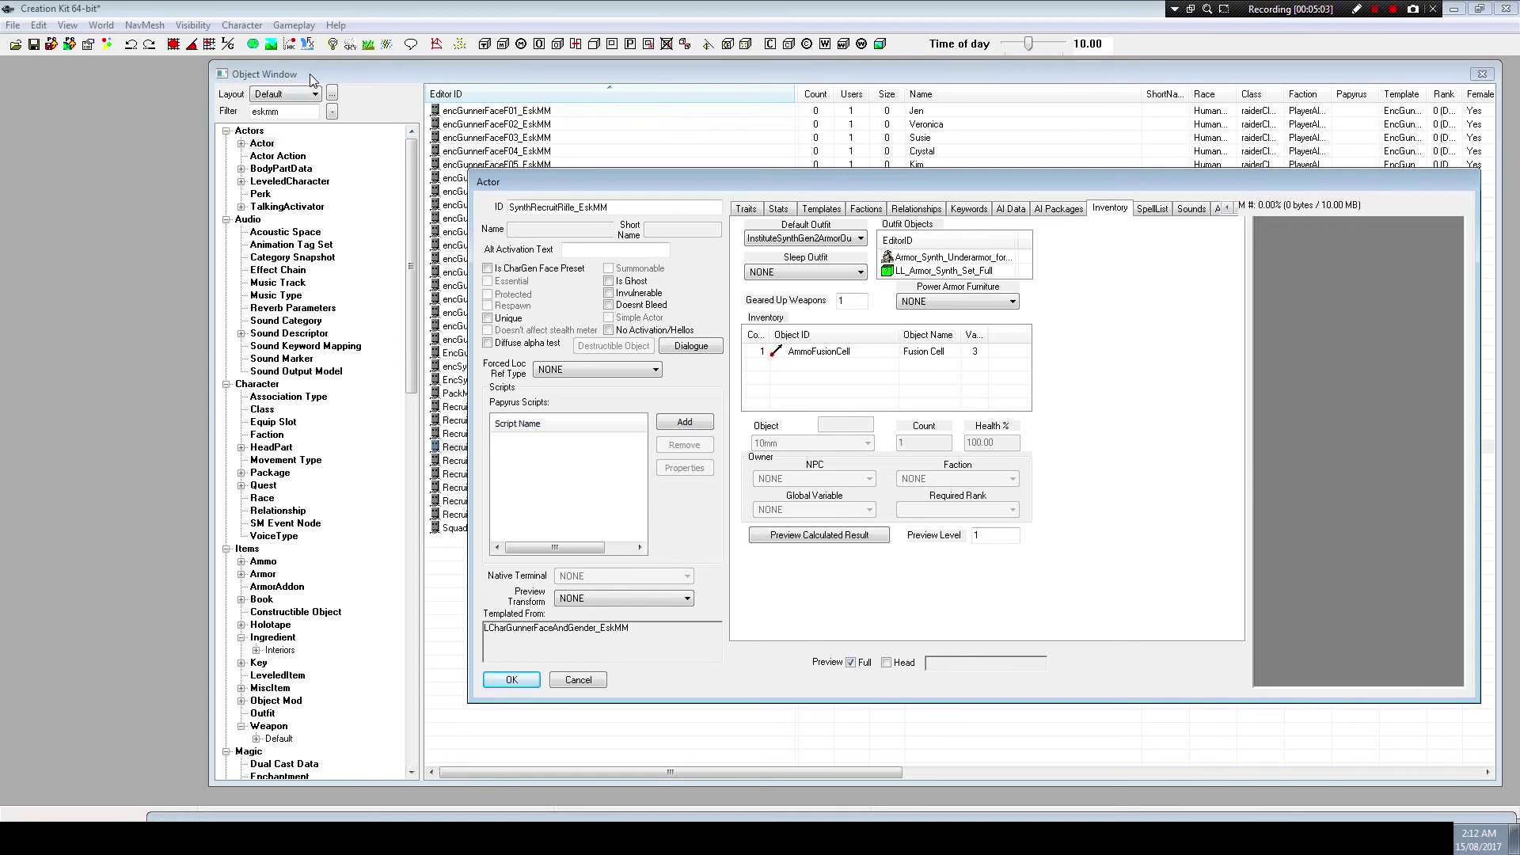
List the leveled items in the Object Window and filter them by "ins"
left_click_drag(310, 74, 300, 71)
left_click(283, 675)
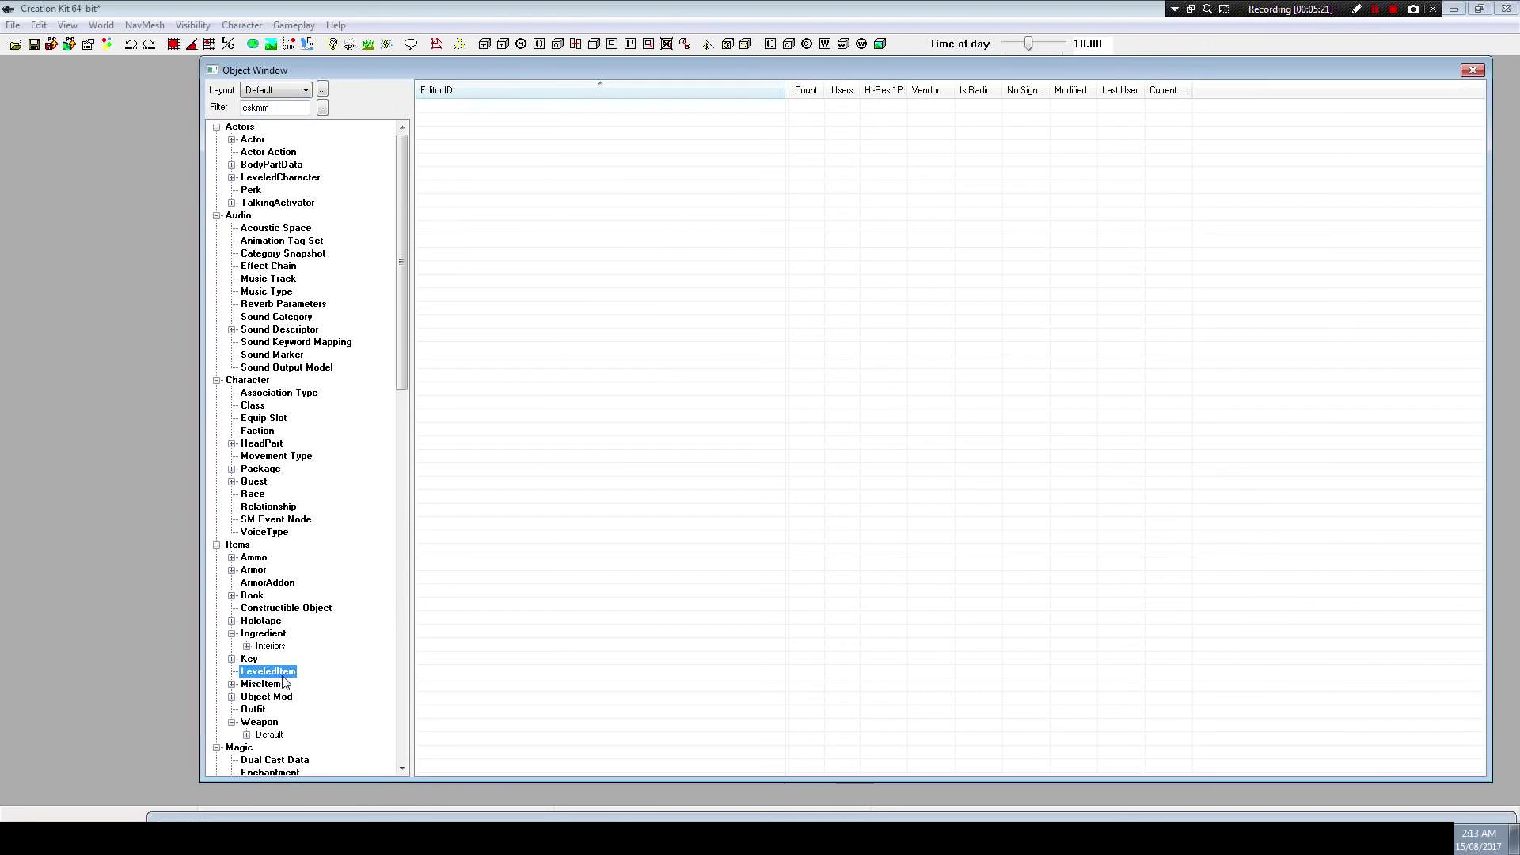
double_click(256, 108)
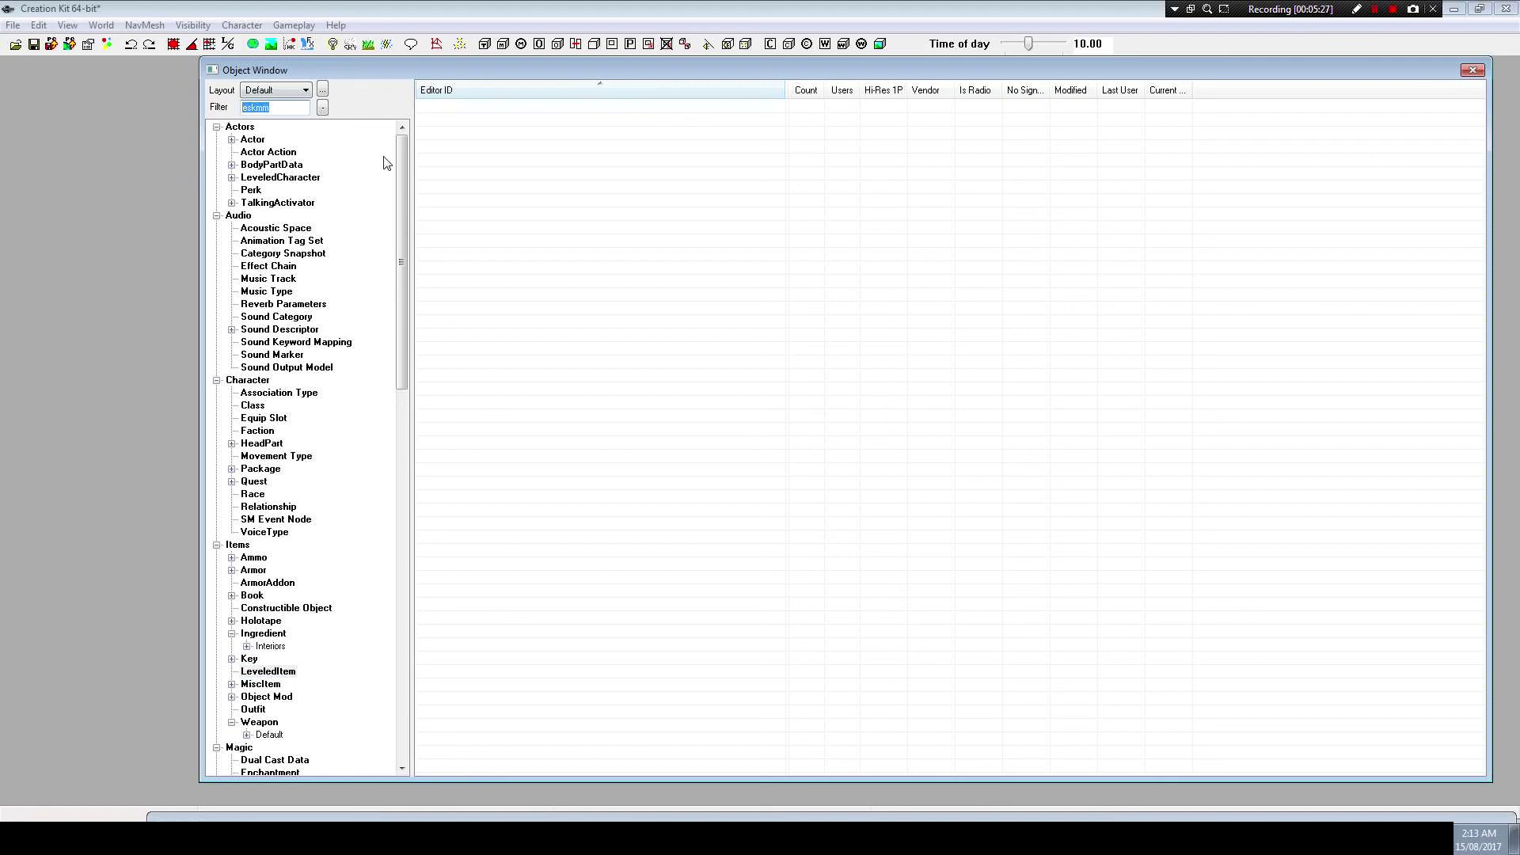
type("ins")
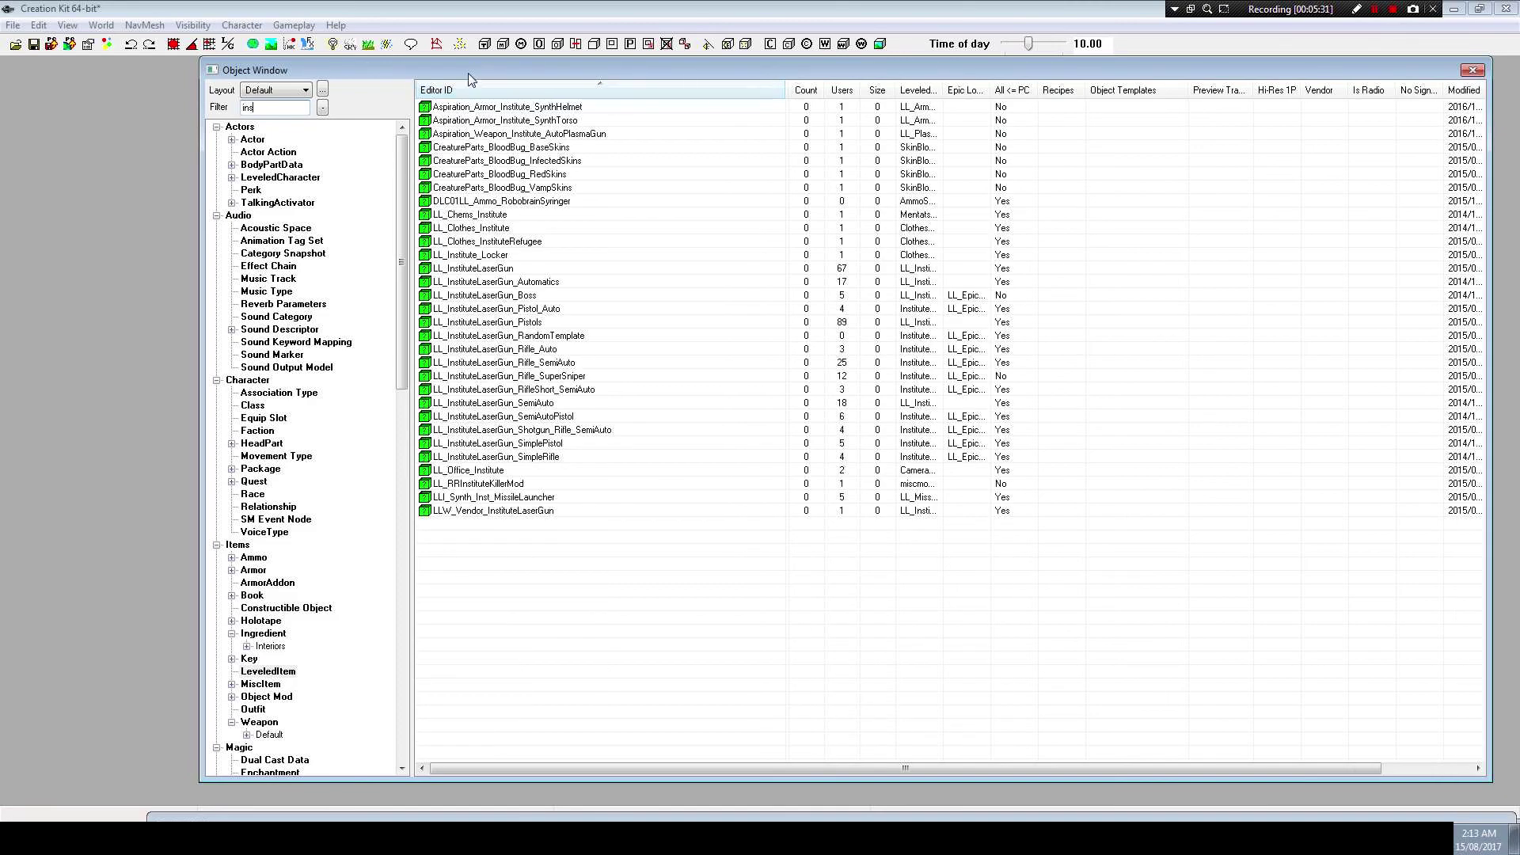
Arrange the Actor and Object windows side by side and add LL_InstituteLaserGun_Rifle_Auto to the synth rifle recruit's inventory
left_click_drag(439, 74, 829, 291)
left_click_drag(784, 184, 400, 97)
left_click_drag(1143, 285, 1519, 214)
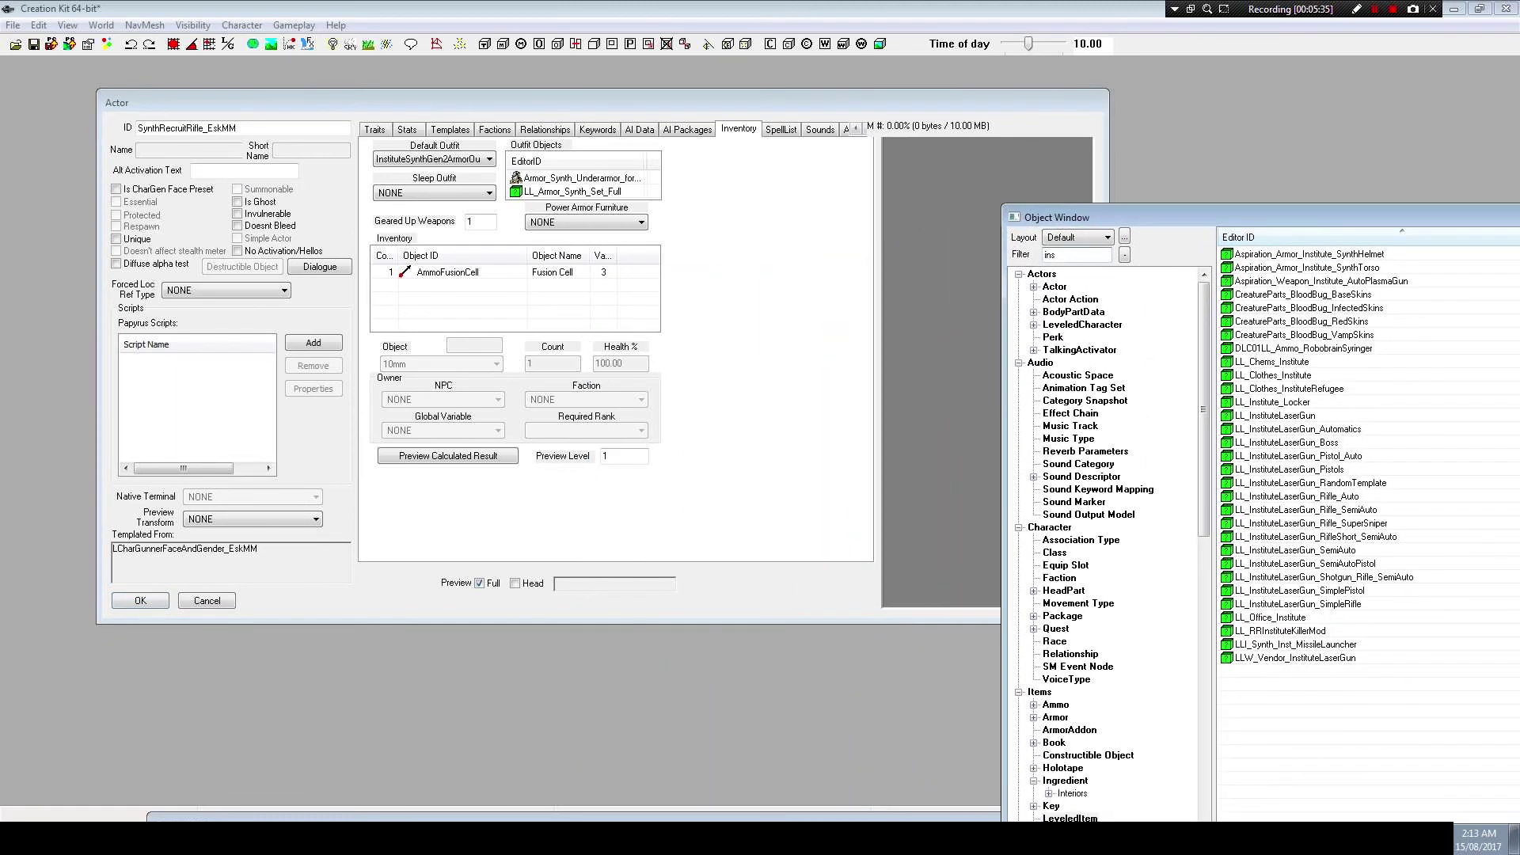
left_click(1328, 605)
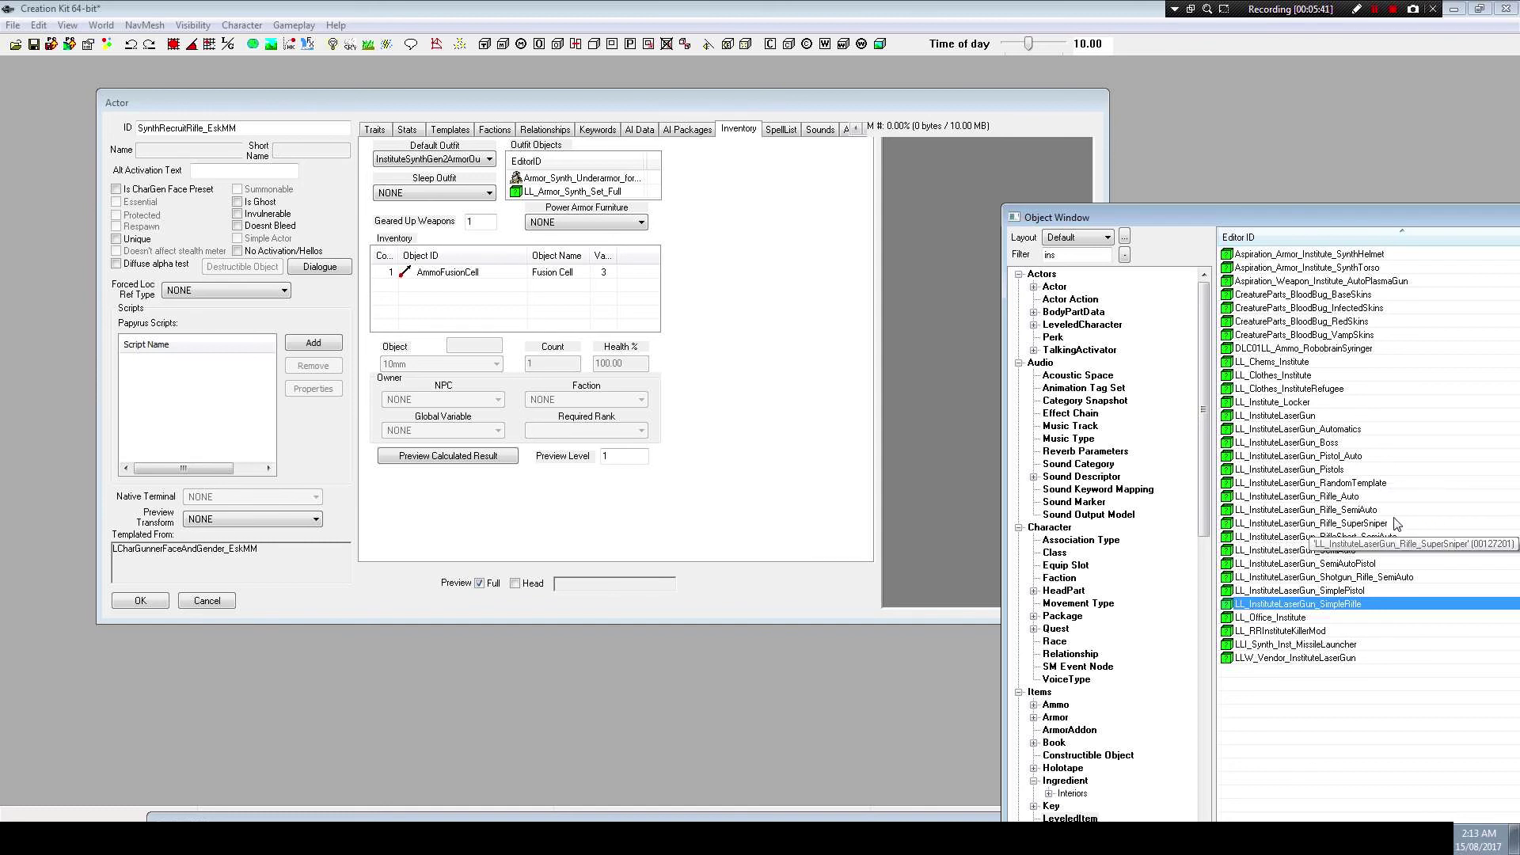
left_click(1344, 552)
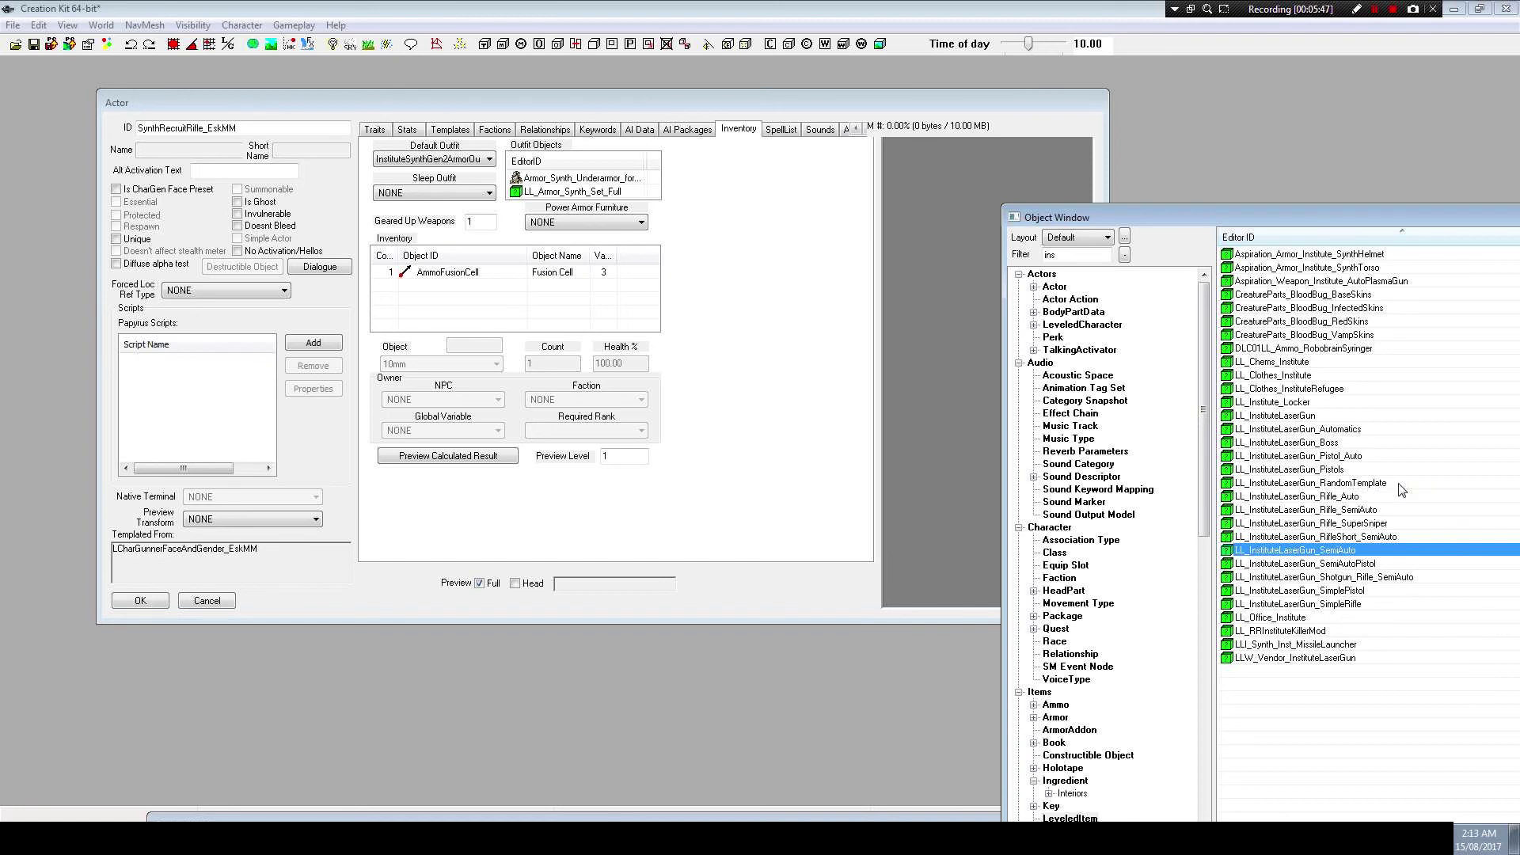
left_click(1353, 499)
left_click_drag(1325, 504, 468, 319)
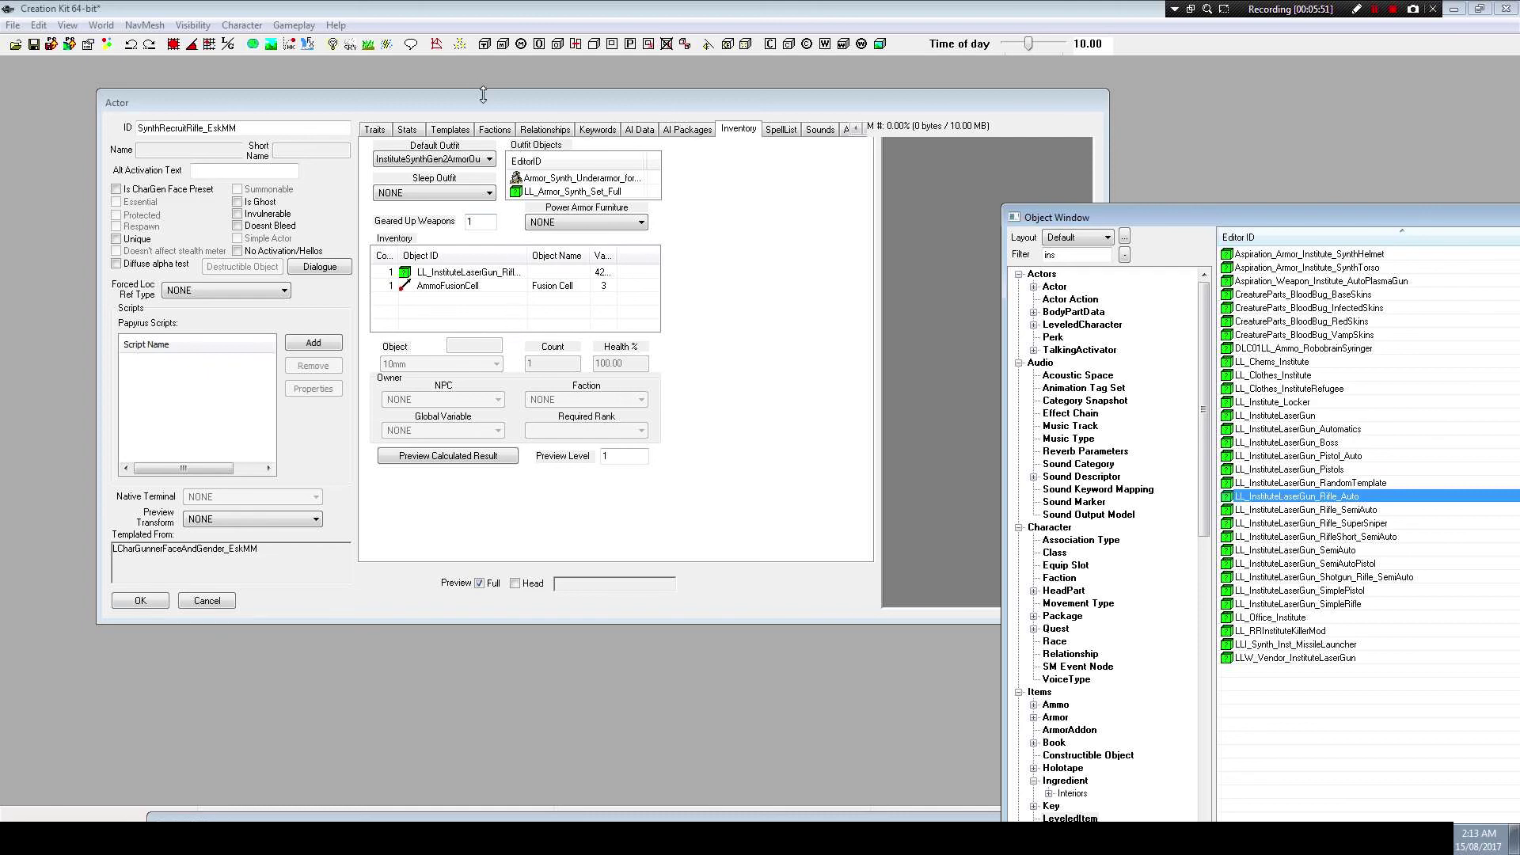
Save the edited rifle recruit as a new form, SynthRecruitRifle_EskMM
left_click_drag(518, 108, 473, 89)
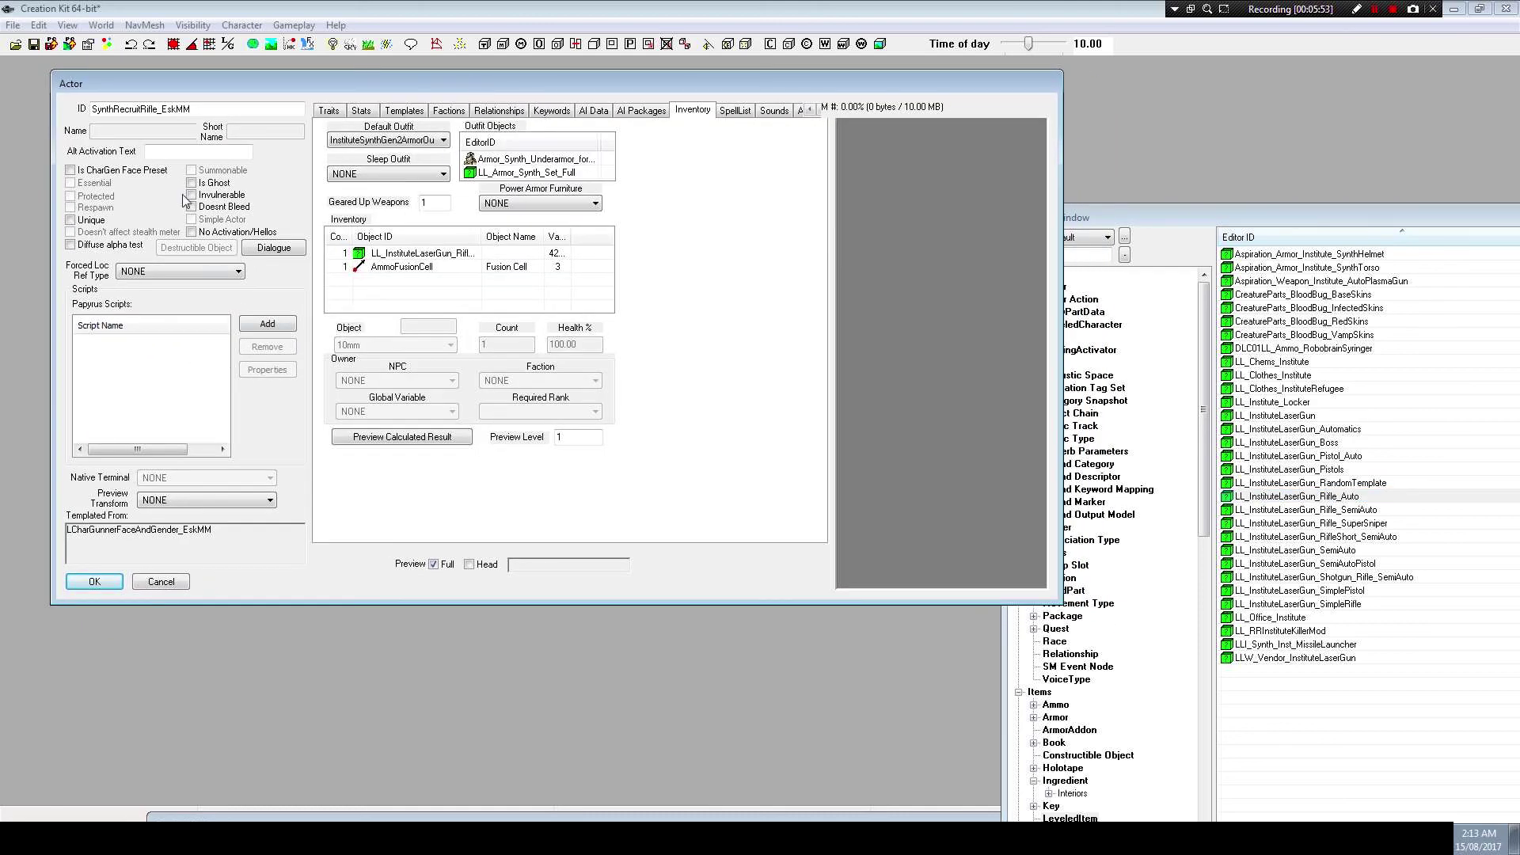
left_click(94, 583)
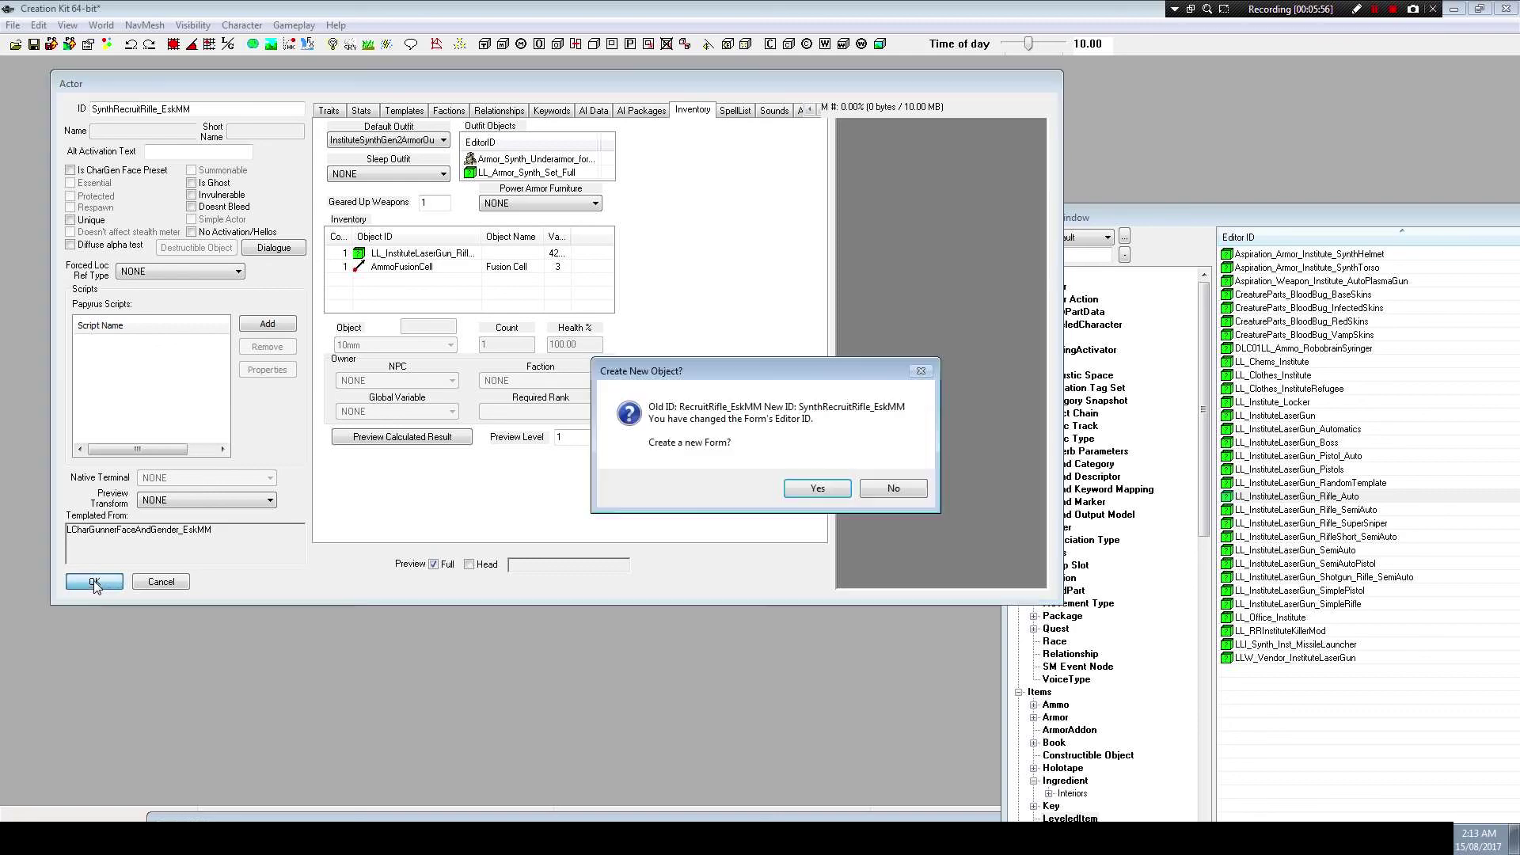
left_click(815, 489)
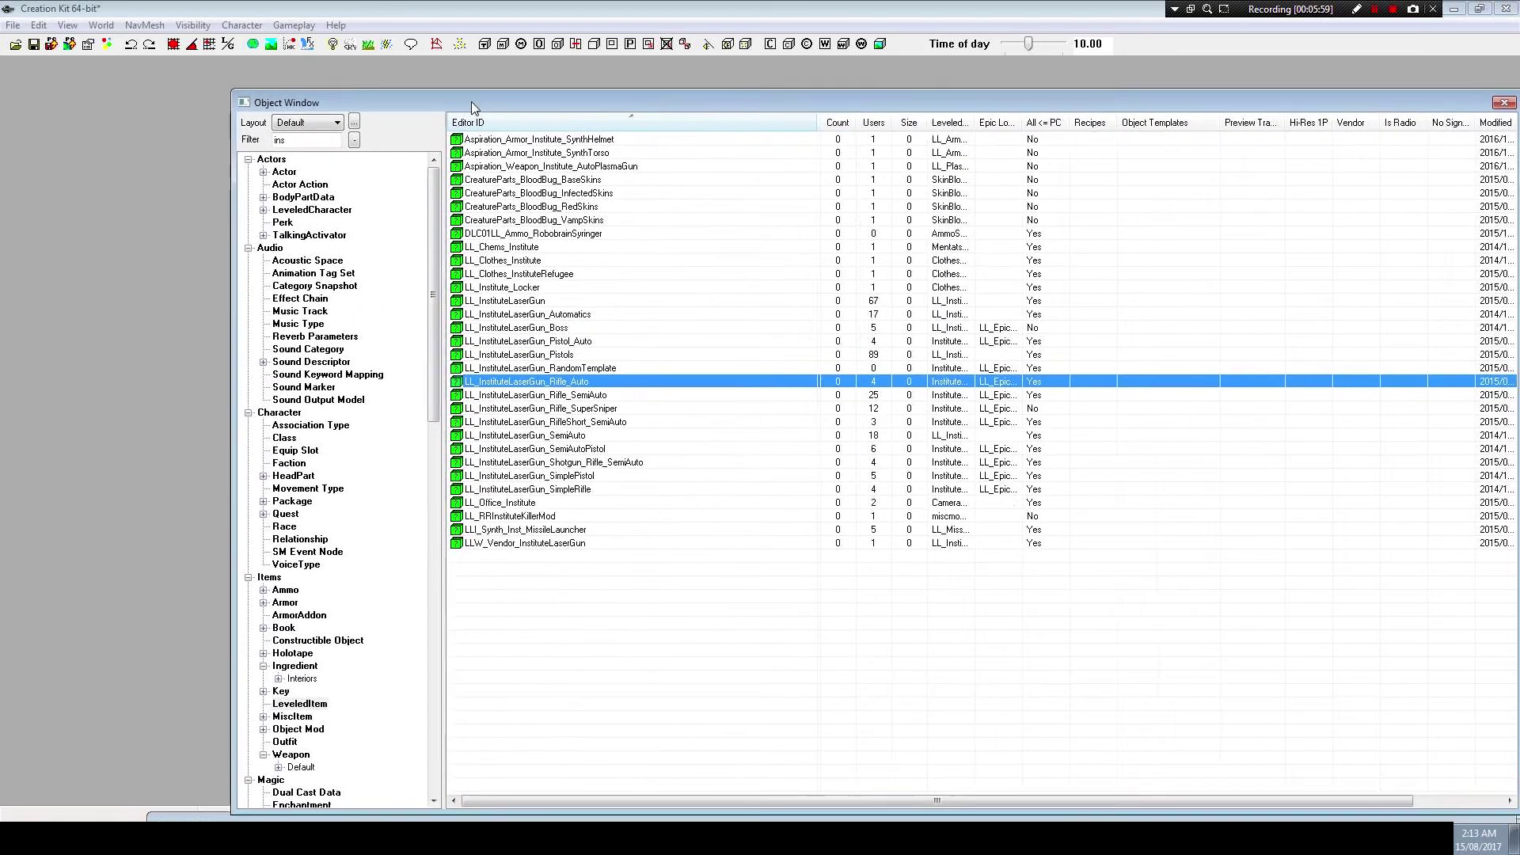
List the actors filtered by "eskmm" and open the RecruitSpawner_EskMM actor for editing
left_click_drag(473, 107, 426, 97)
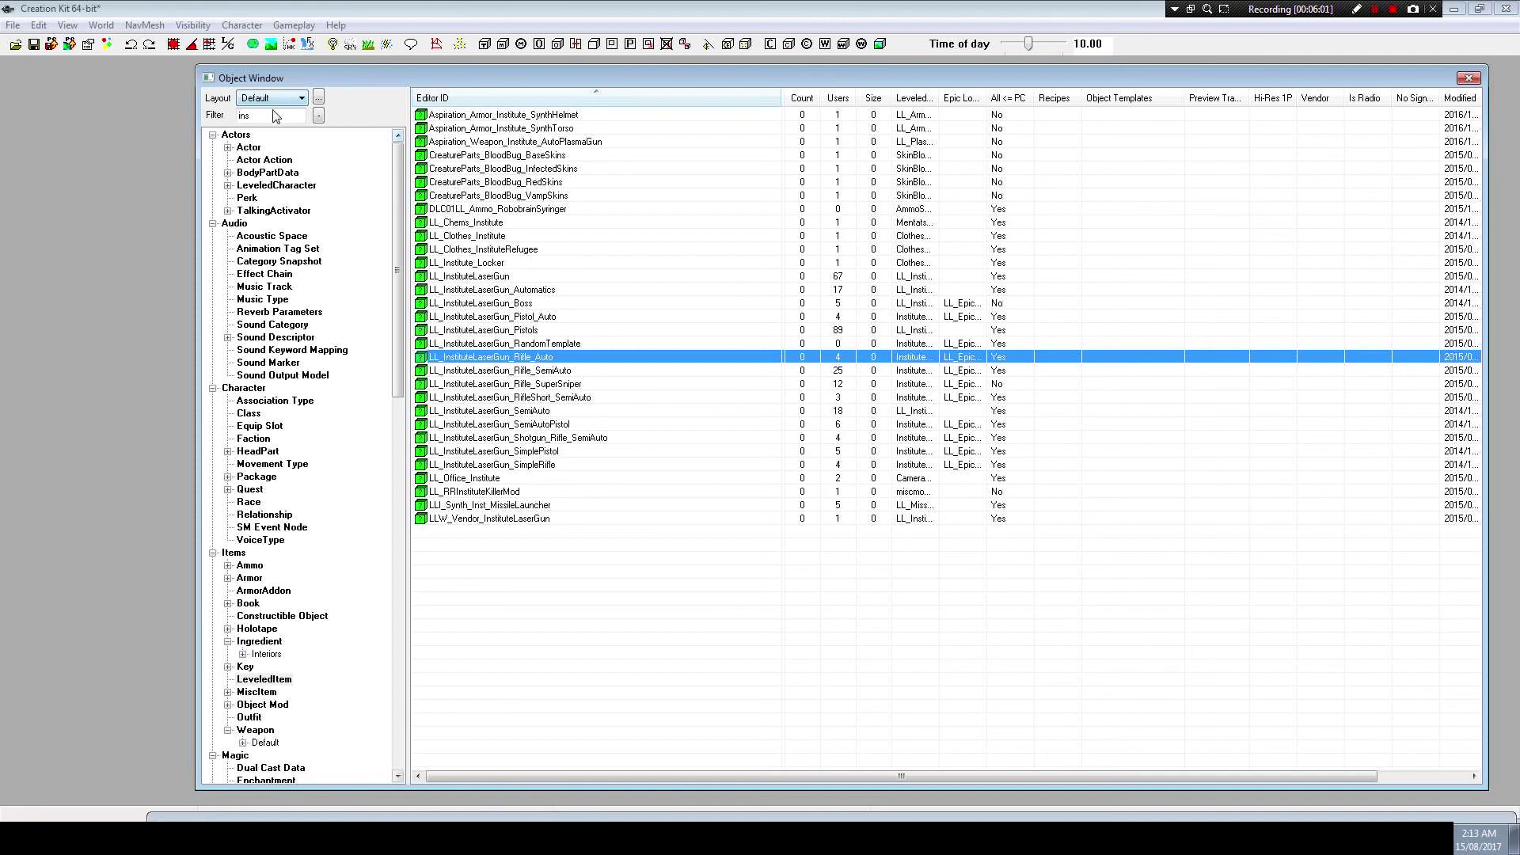
left_click(249, 147)
double_click(293, 114)
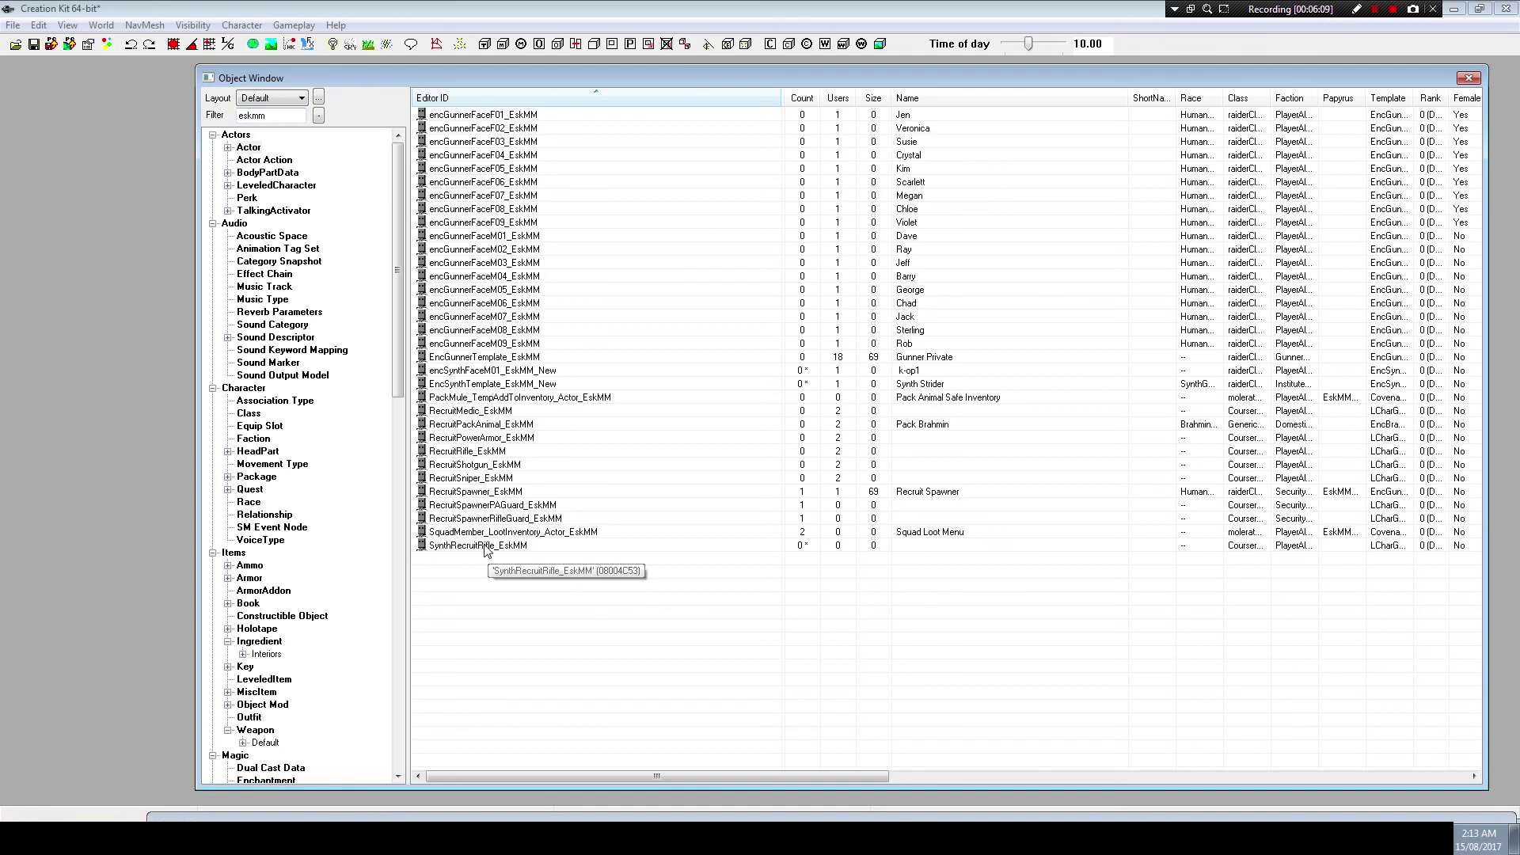
left_click(455, 493)
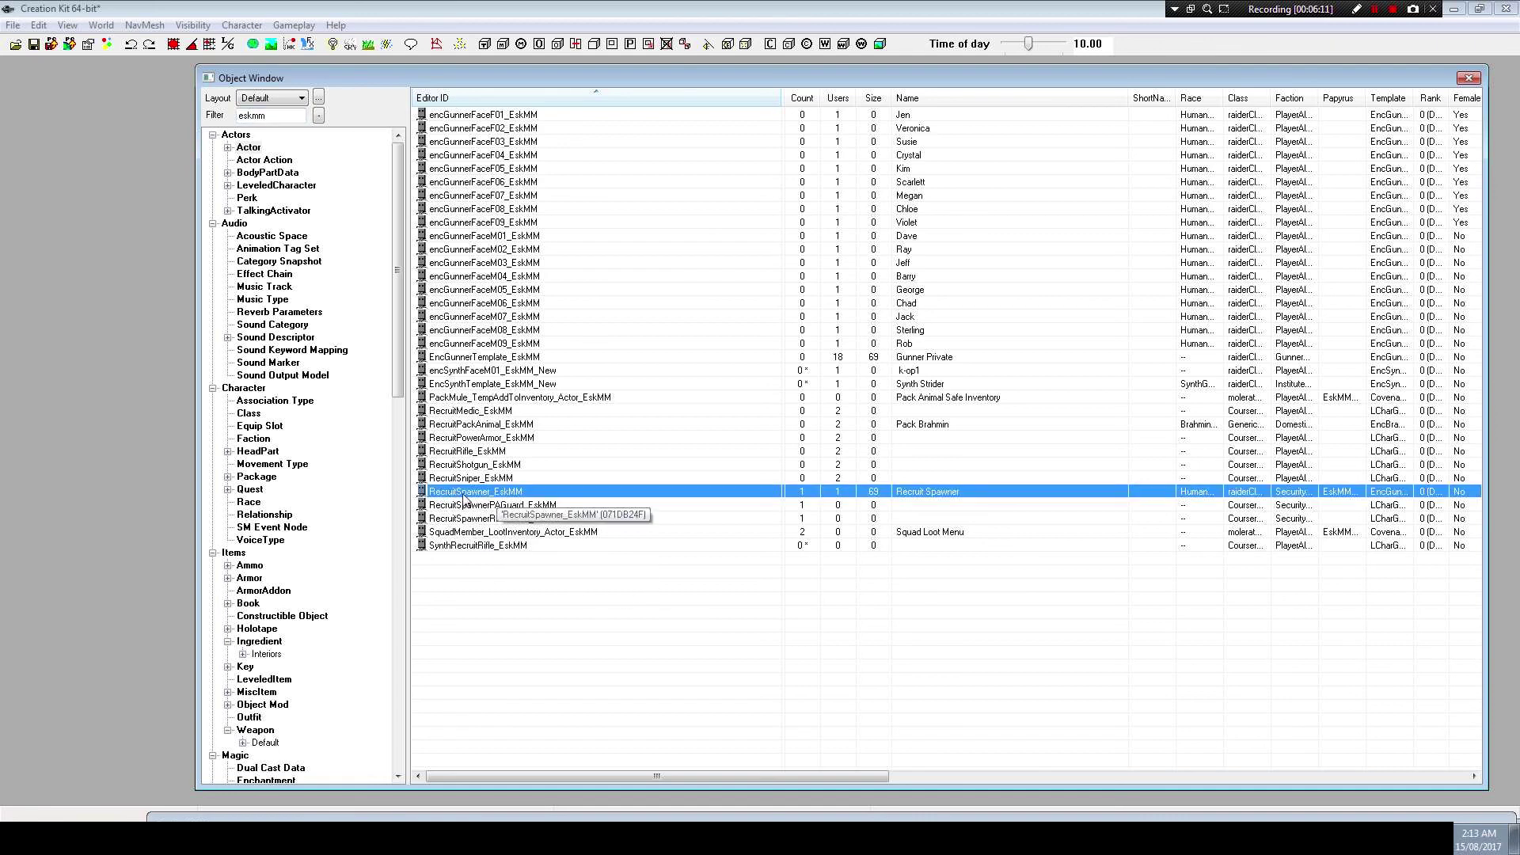
key("Delete")
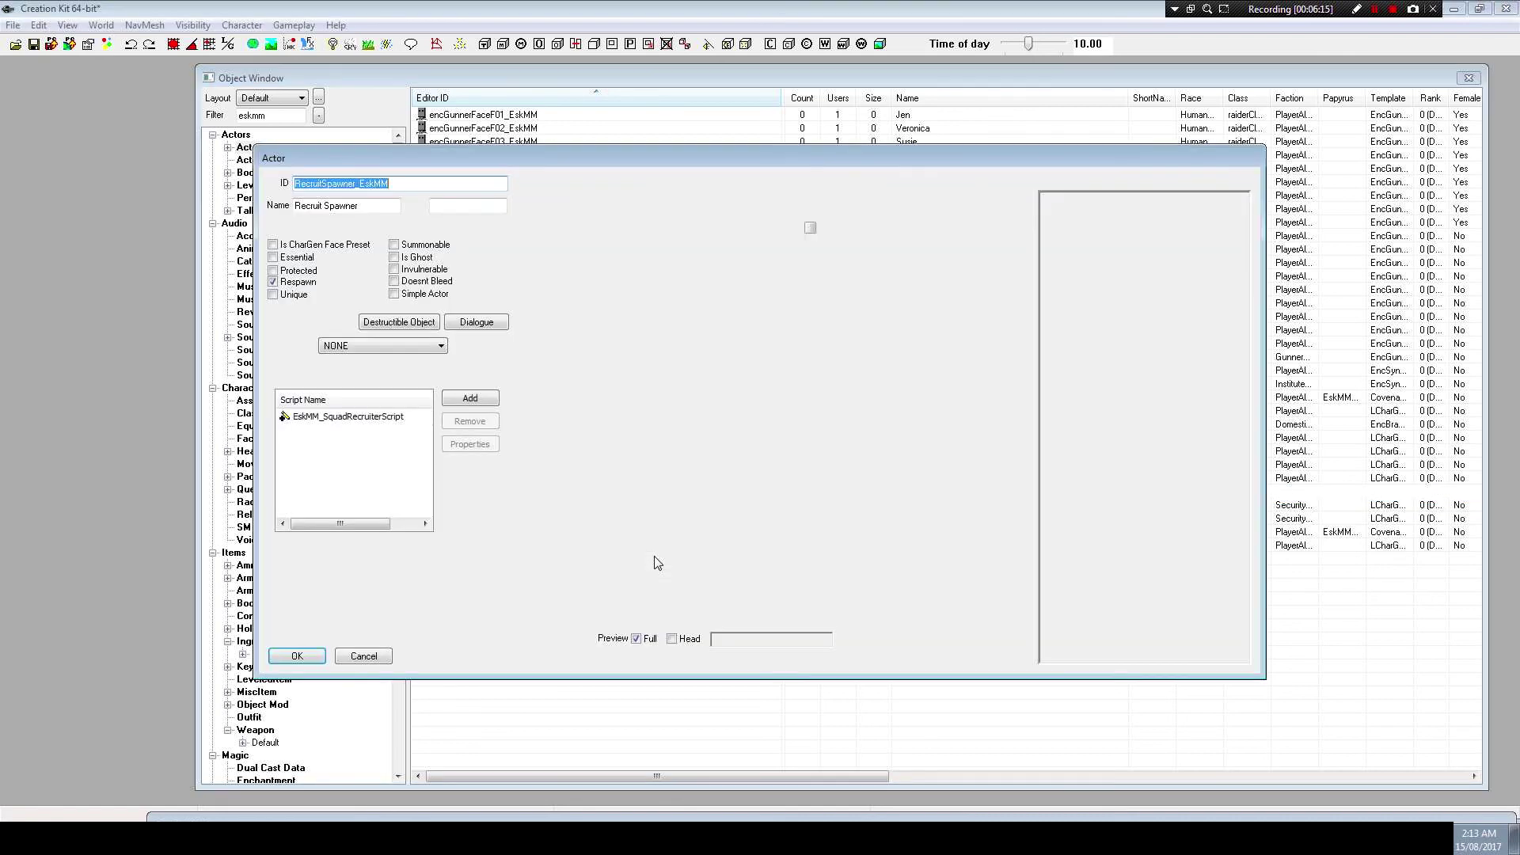
left_click(1228, 395)
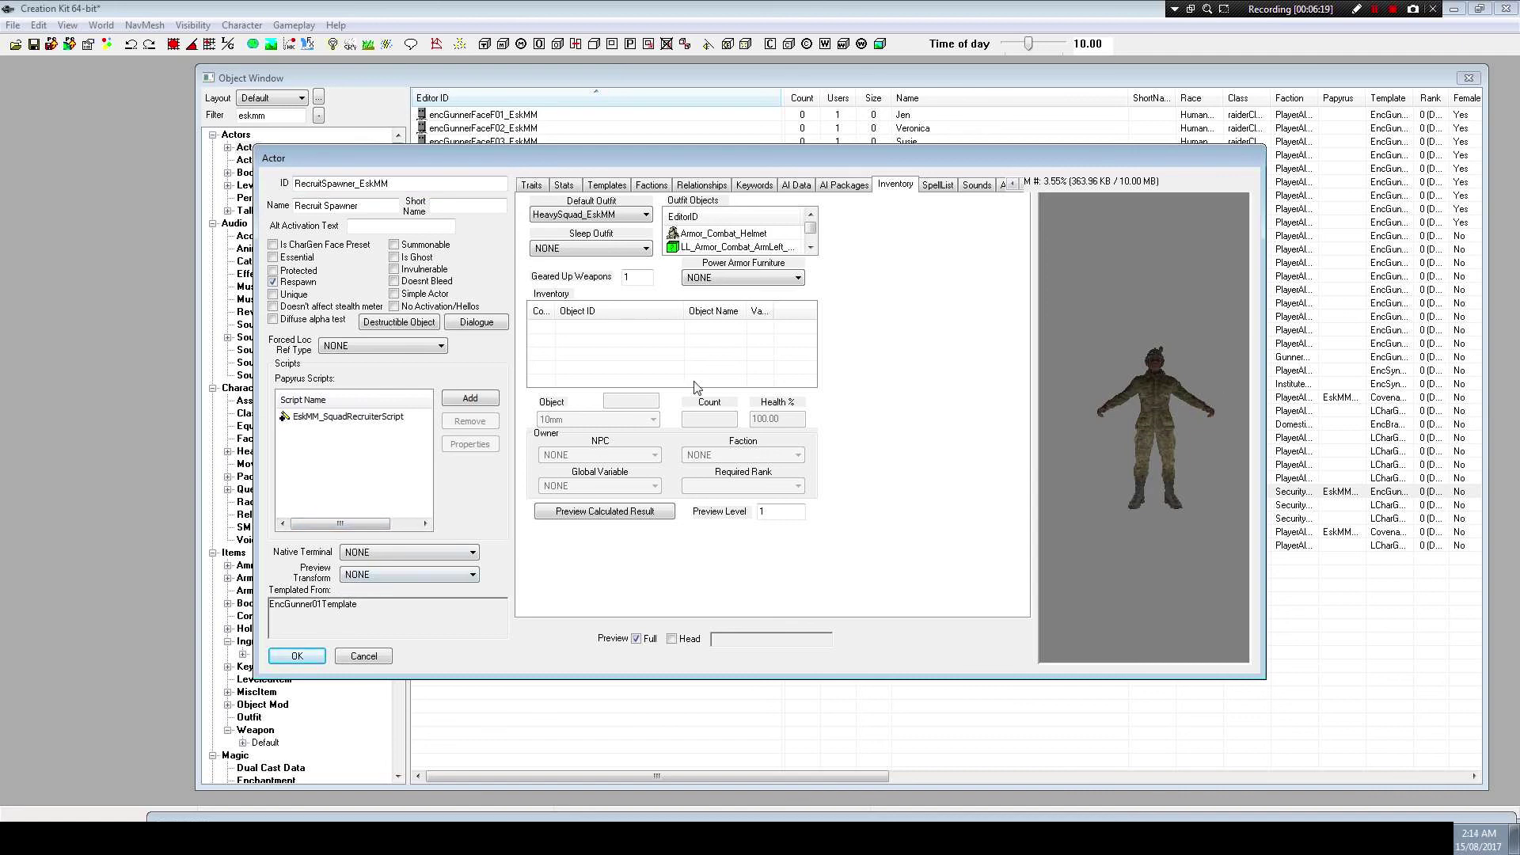
Check the recruit spawner's template settings and the available default templates
left_click(629, 185)
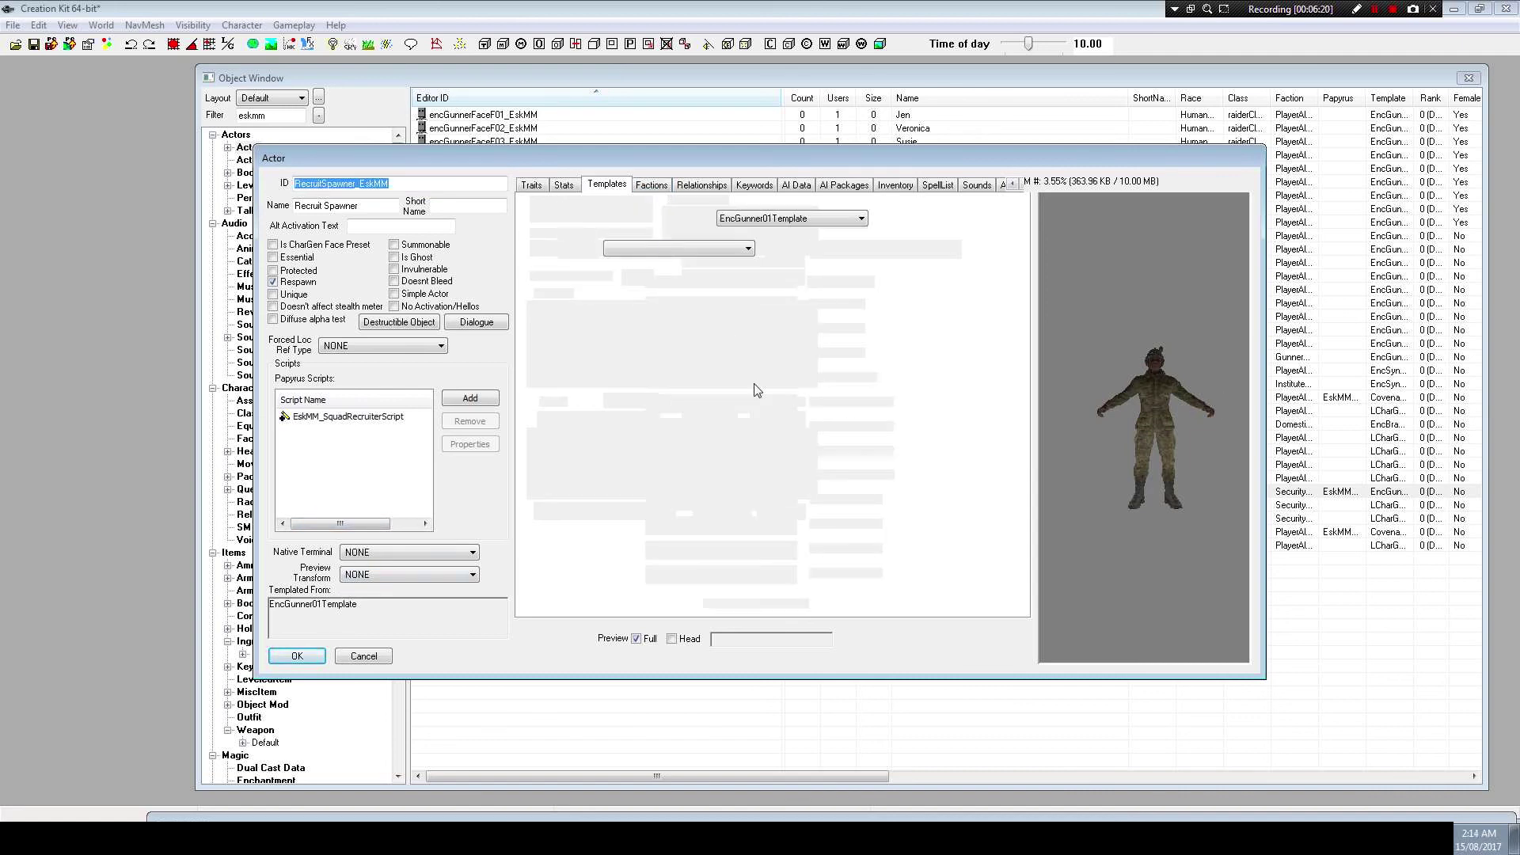
left_click(767, 220)
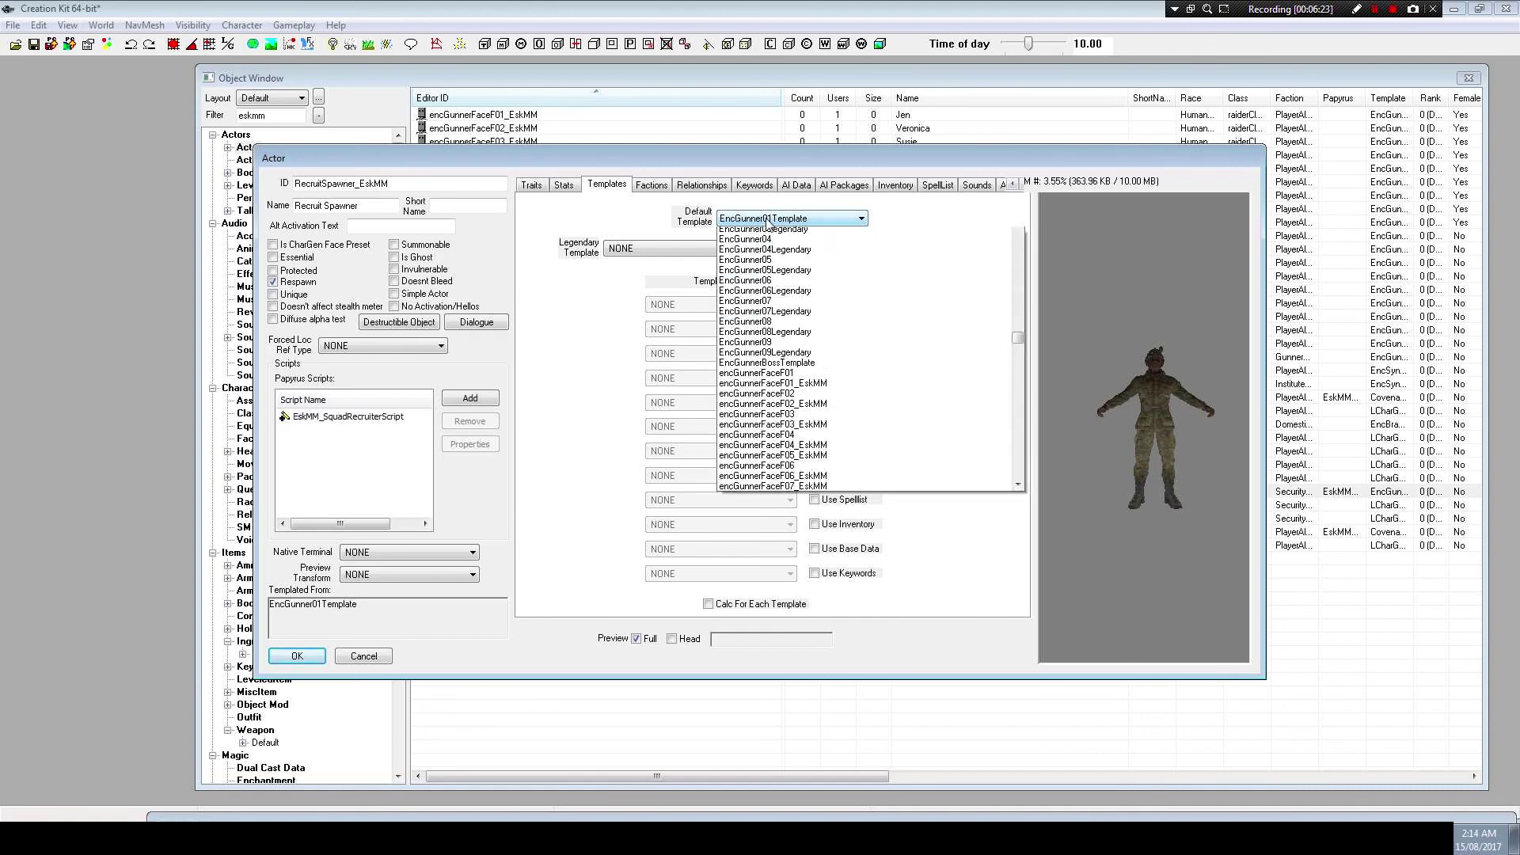
left_click(780, 232)
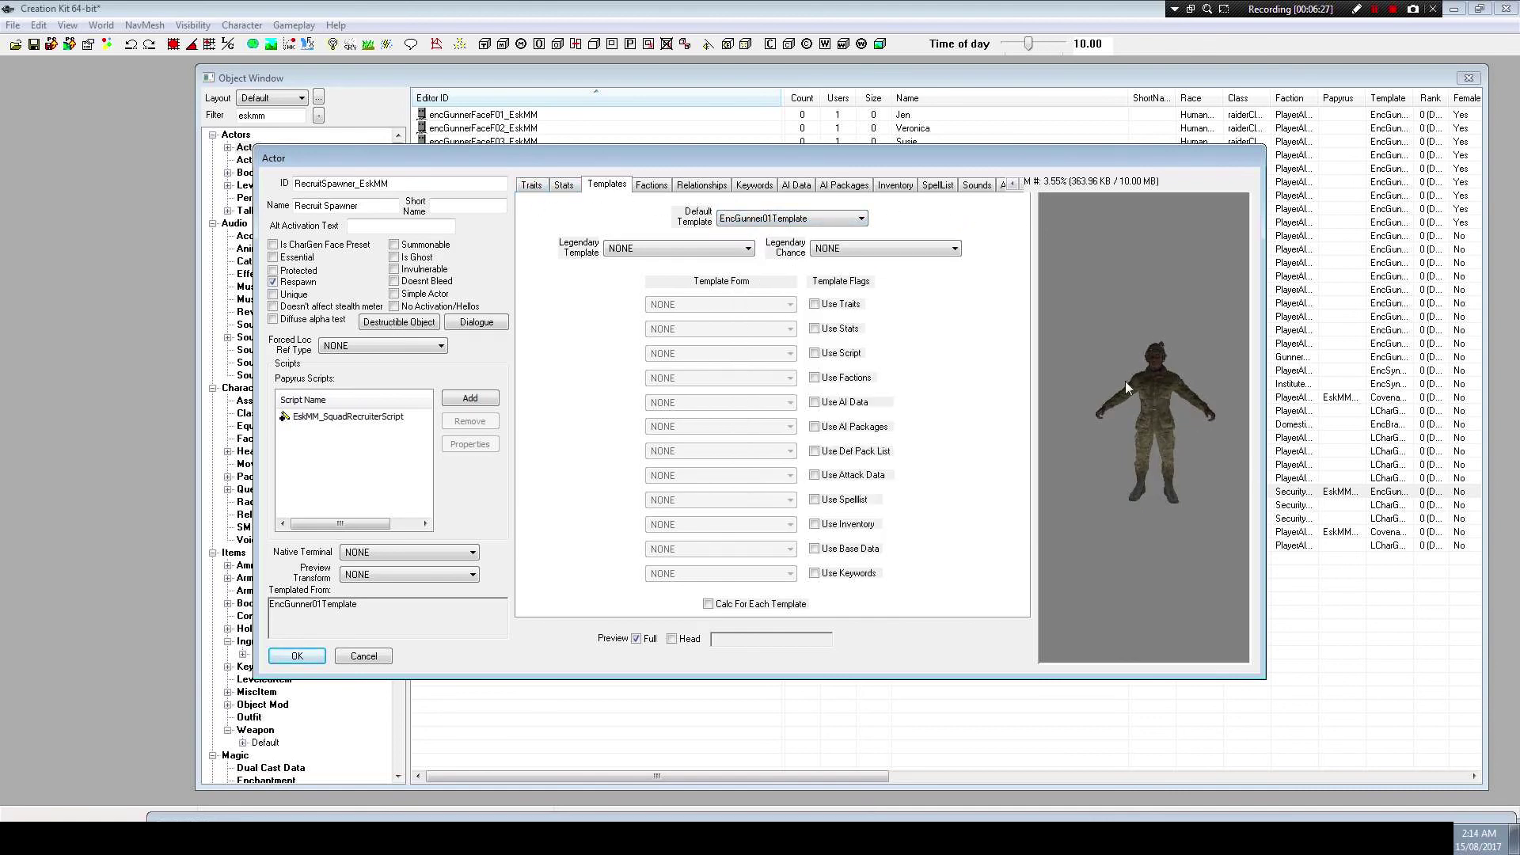
Change the spawner's ID to RecruitSynthSpawner_EskMM_New and its name to Recruit Synth Spawner
left_click_drag(567, 154, 669, 148)
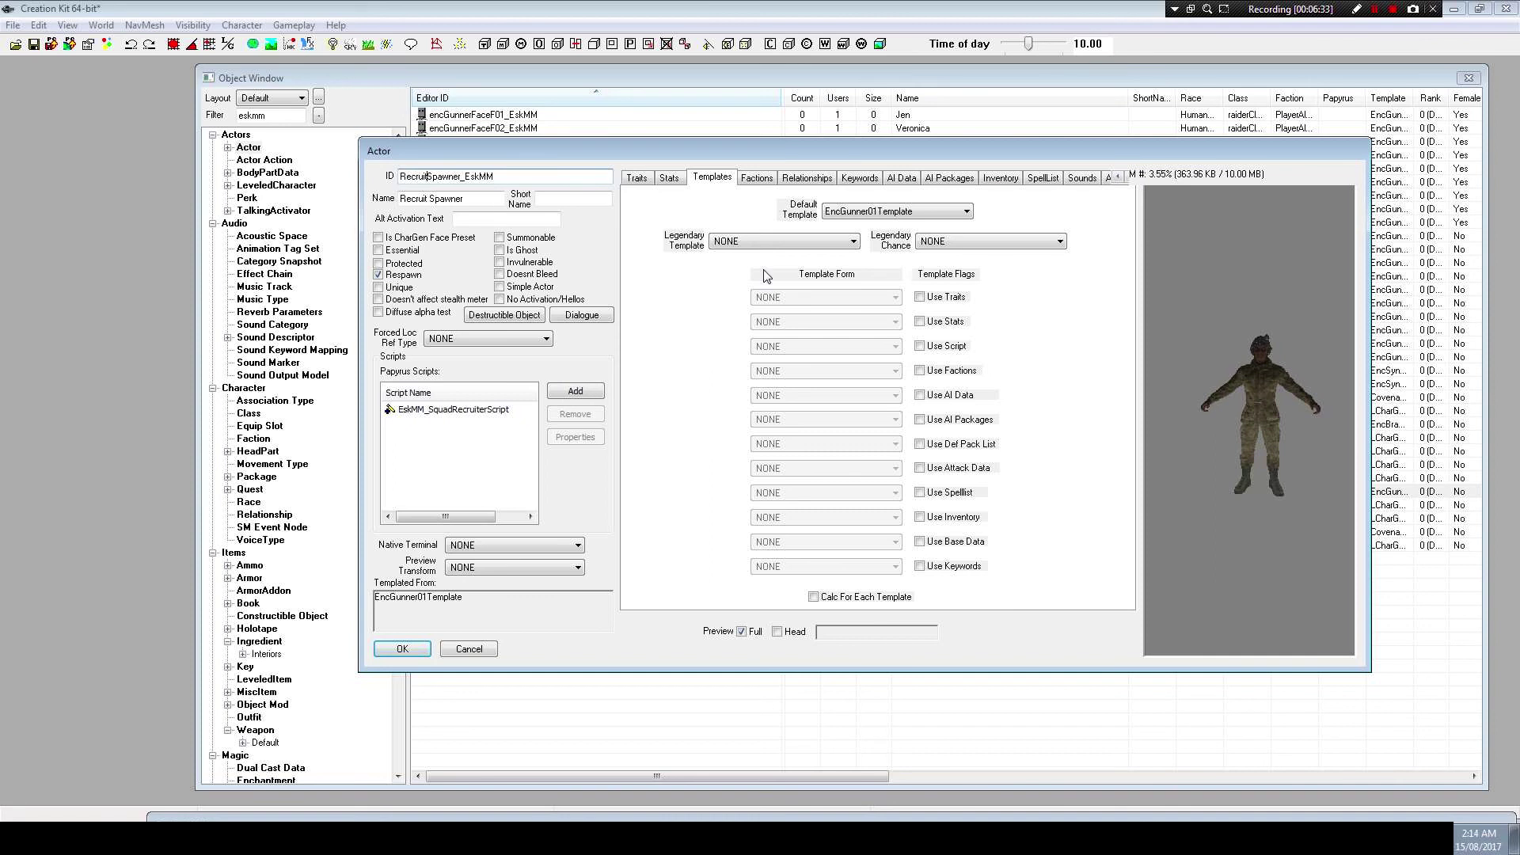
type("Synth")
left_click(429, 198)
type("Synth")
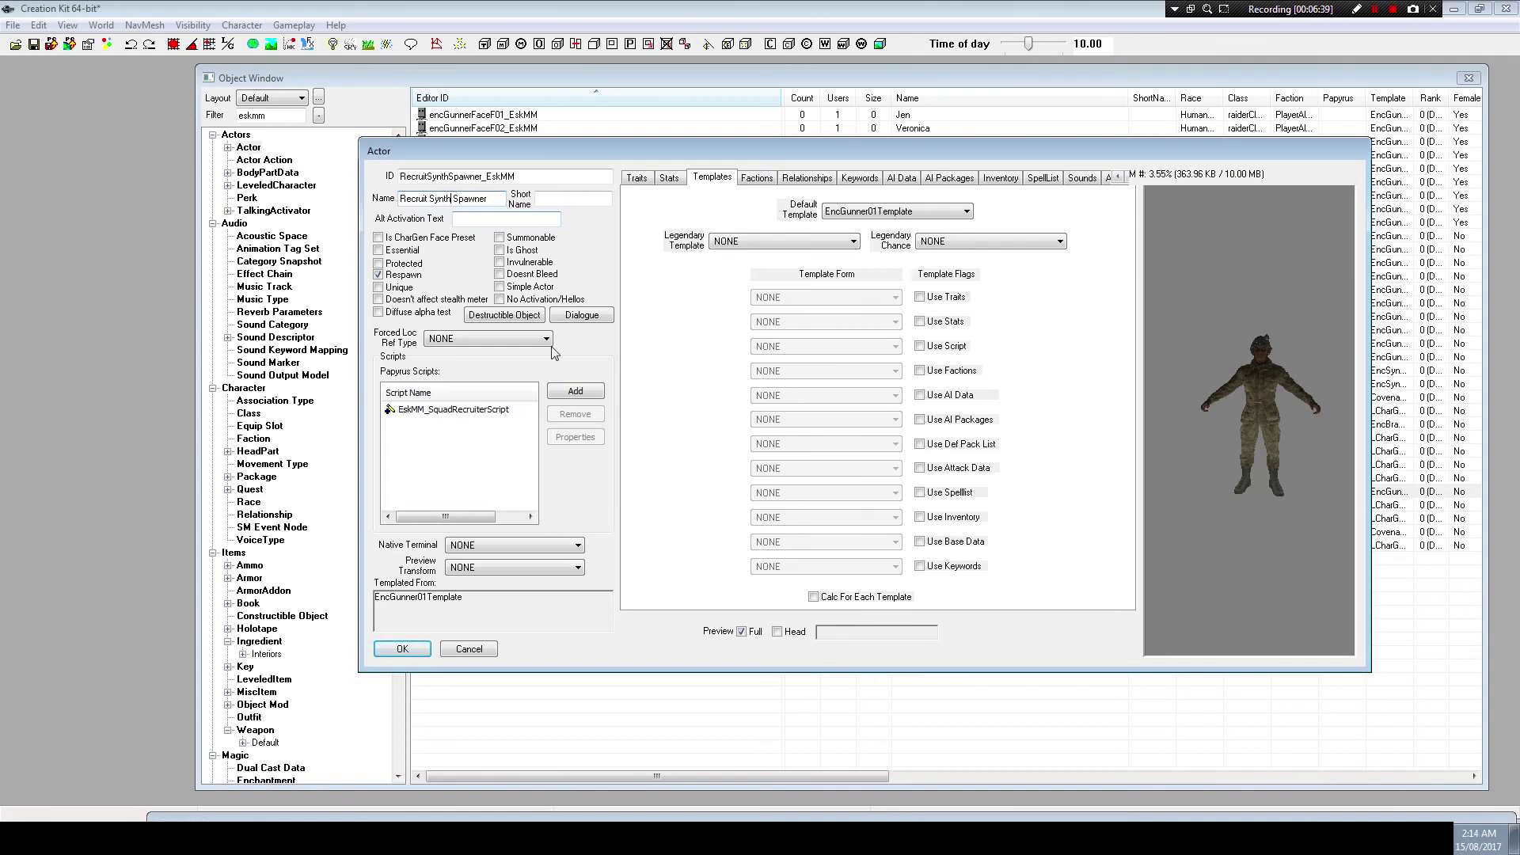
left_click(548, 178)
Accept the spawner changes and create RecruitSynthSpawner_EskMM_New as a new form
left_click_drag(745, 152, 640, 125)
left_click(299, 621)
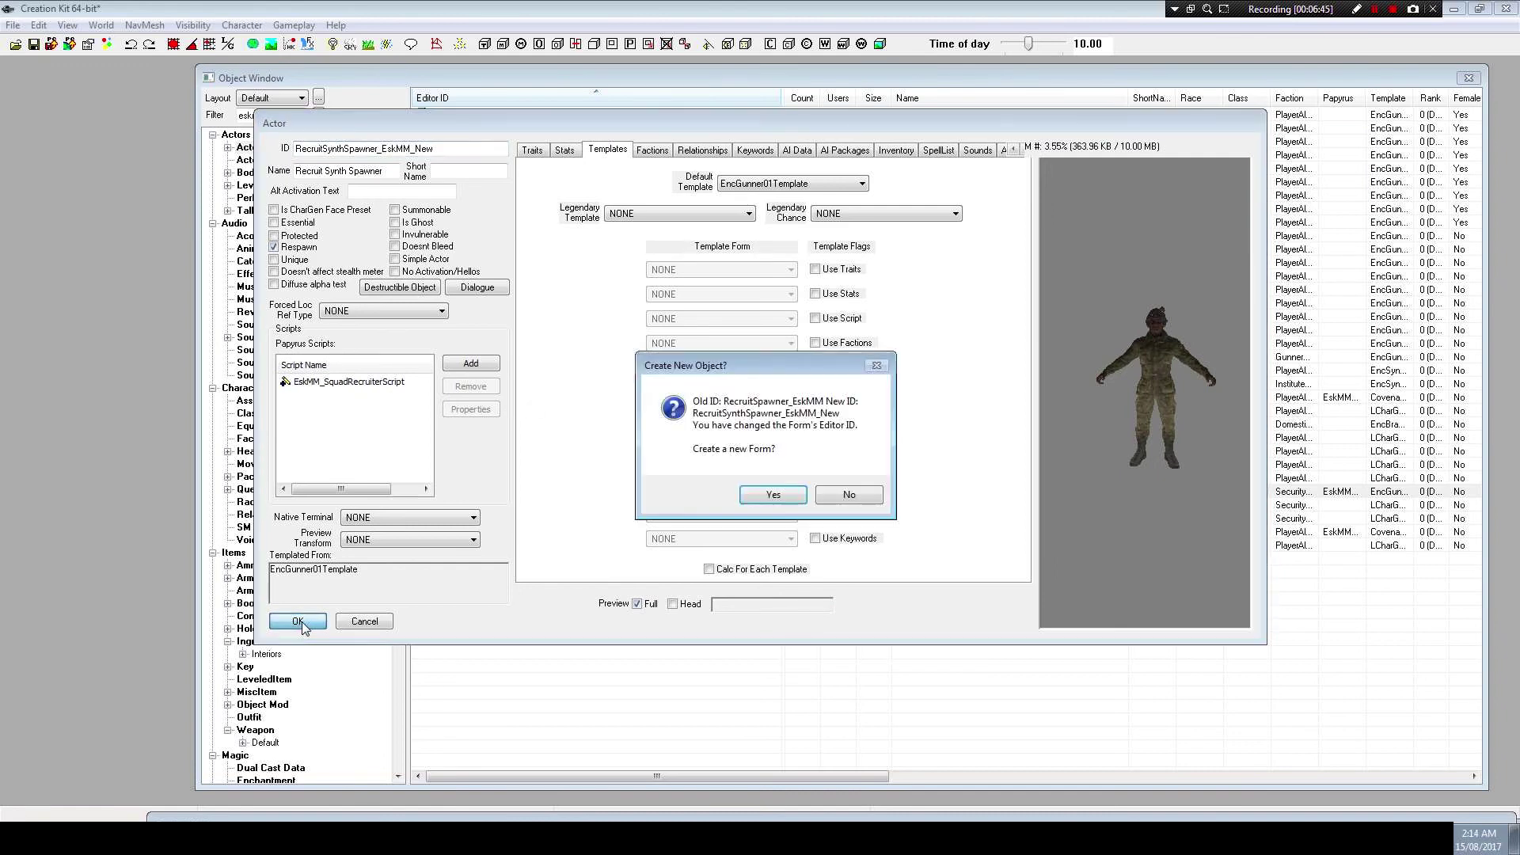
left_click(764, 495)
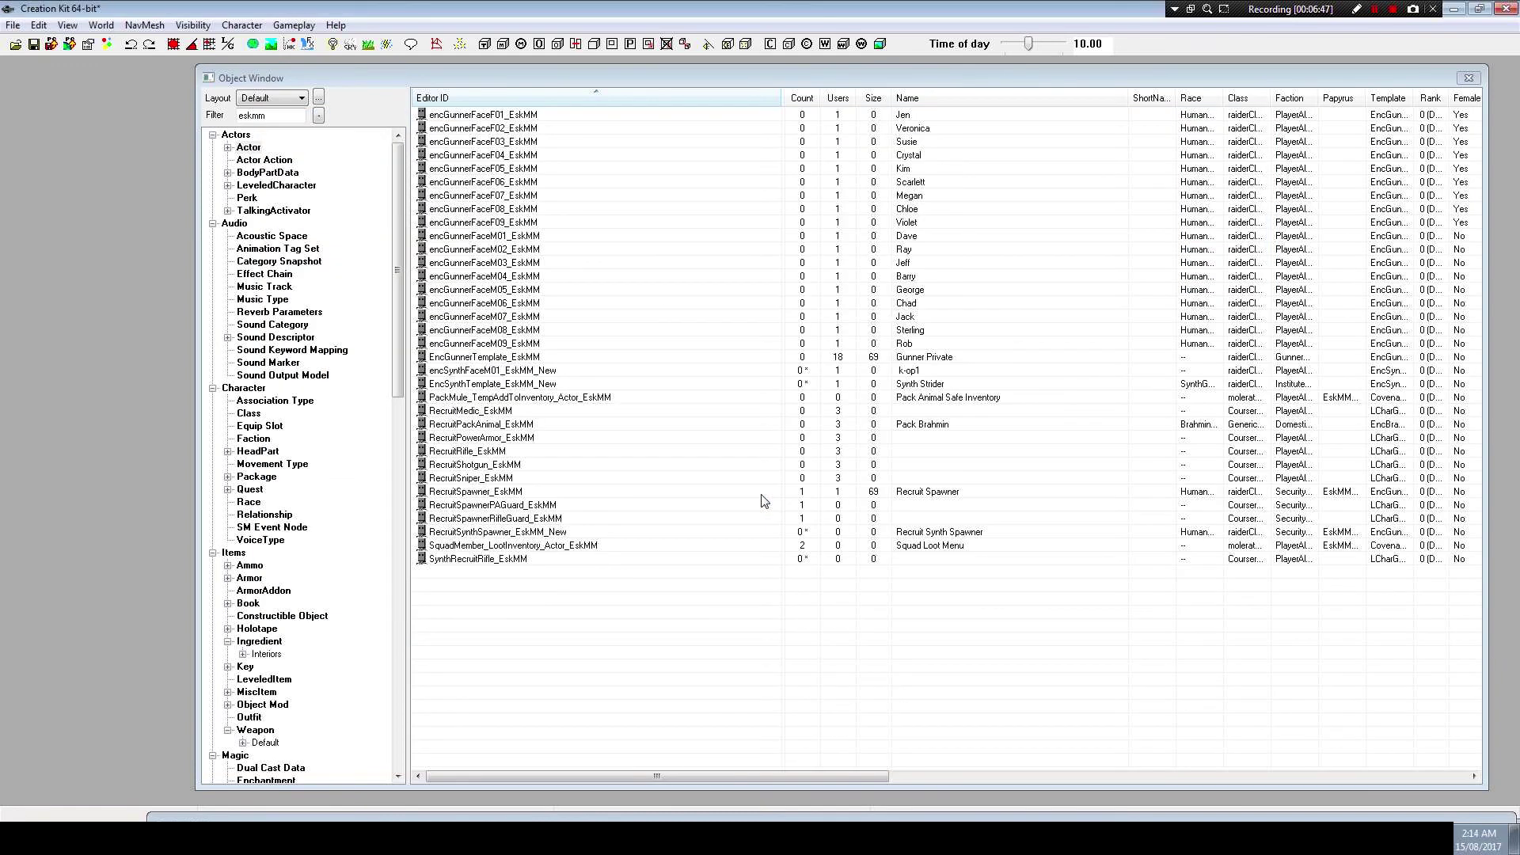
Show the EskMM message forms under Miscellaneous and select EskMM_SquadRecruiterMainMenu
left_click_drag(324, 77, 330, 75)
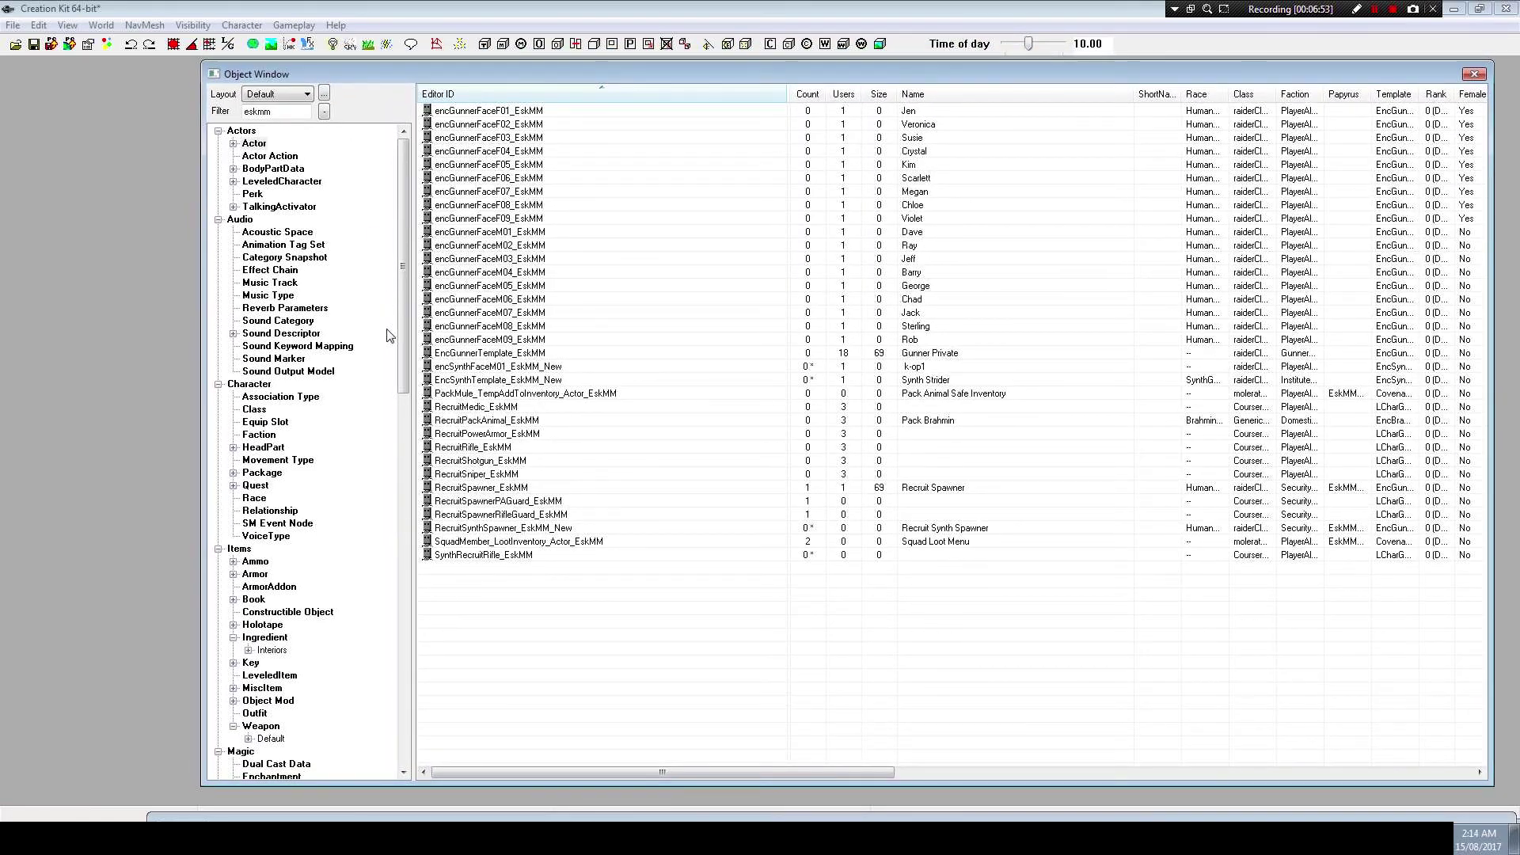
left_click(282, 580)
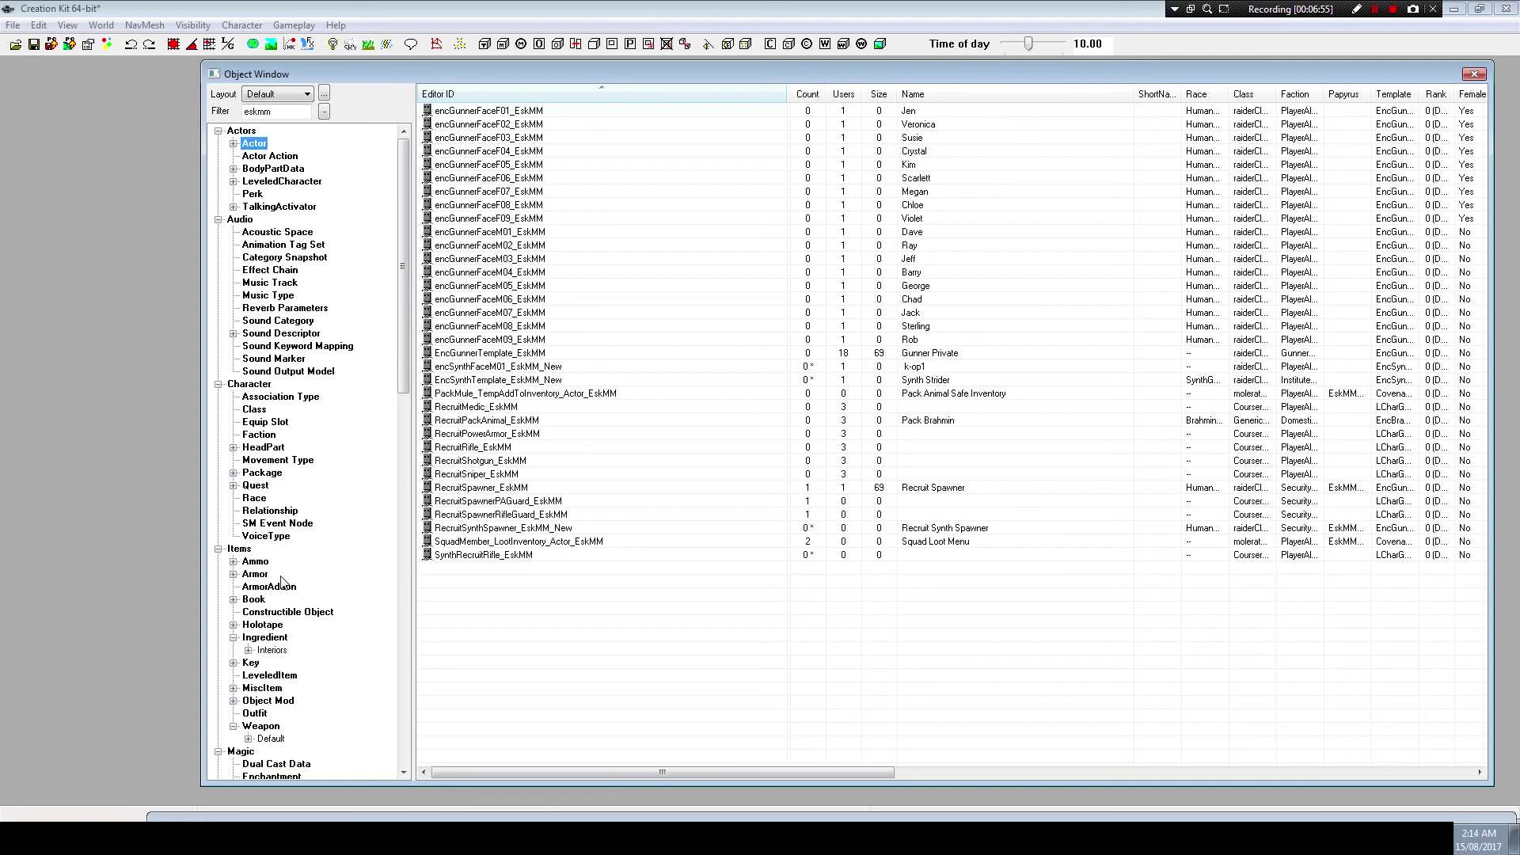
left_click(283, 586)
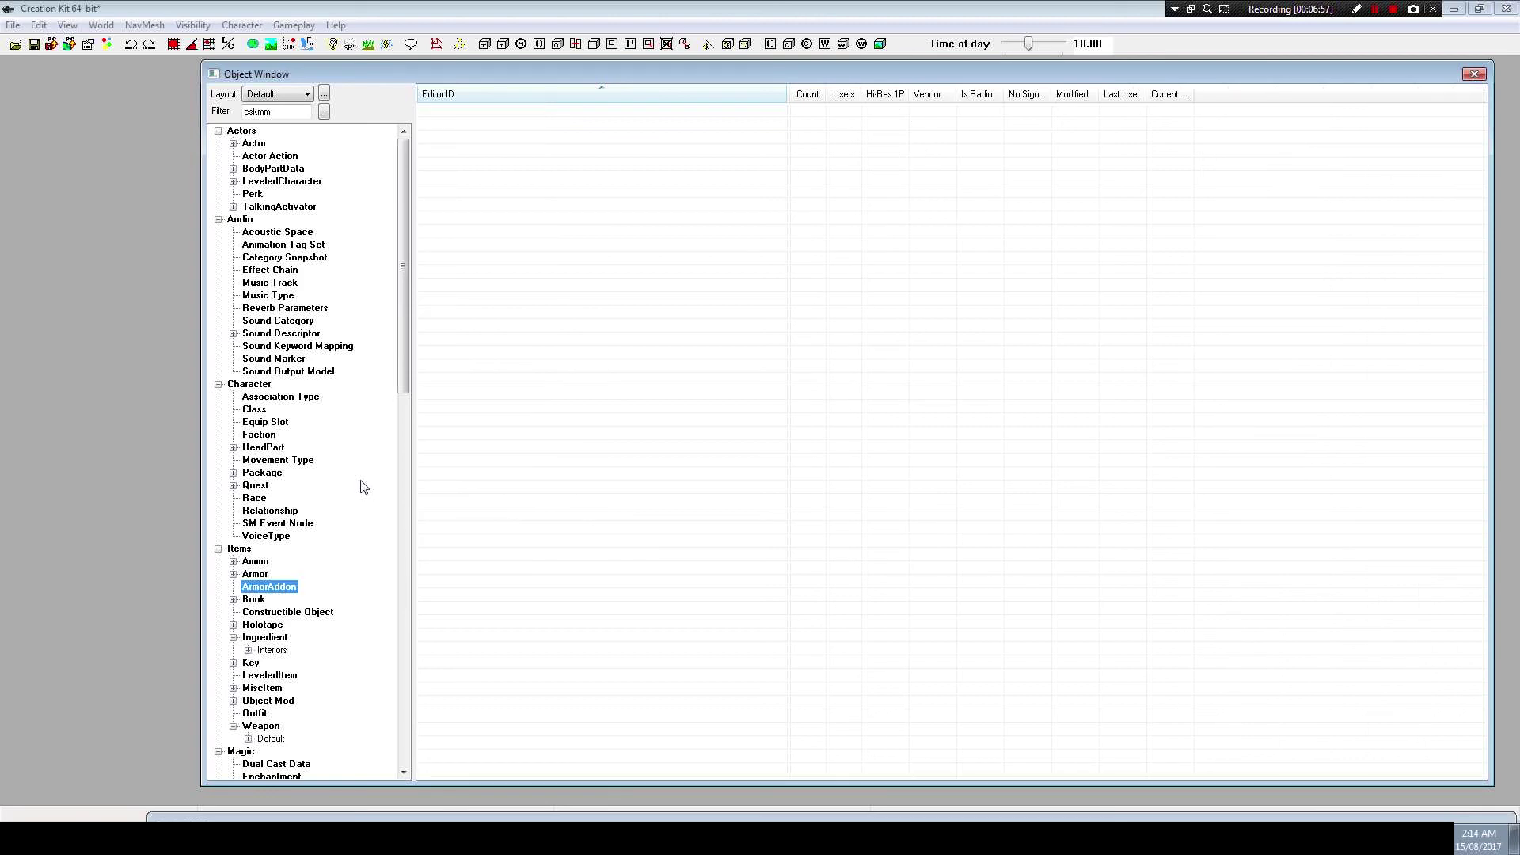
key("m")
key("e")
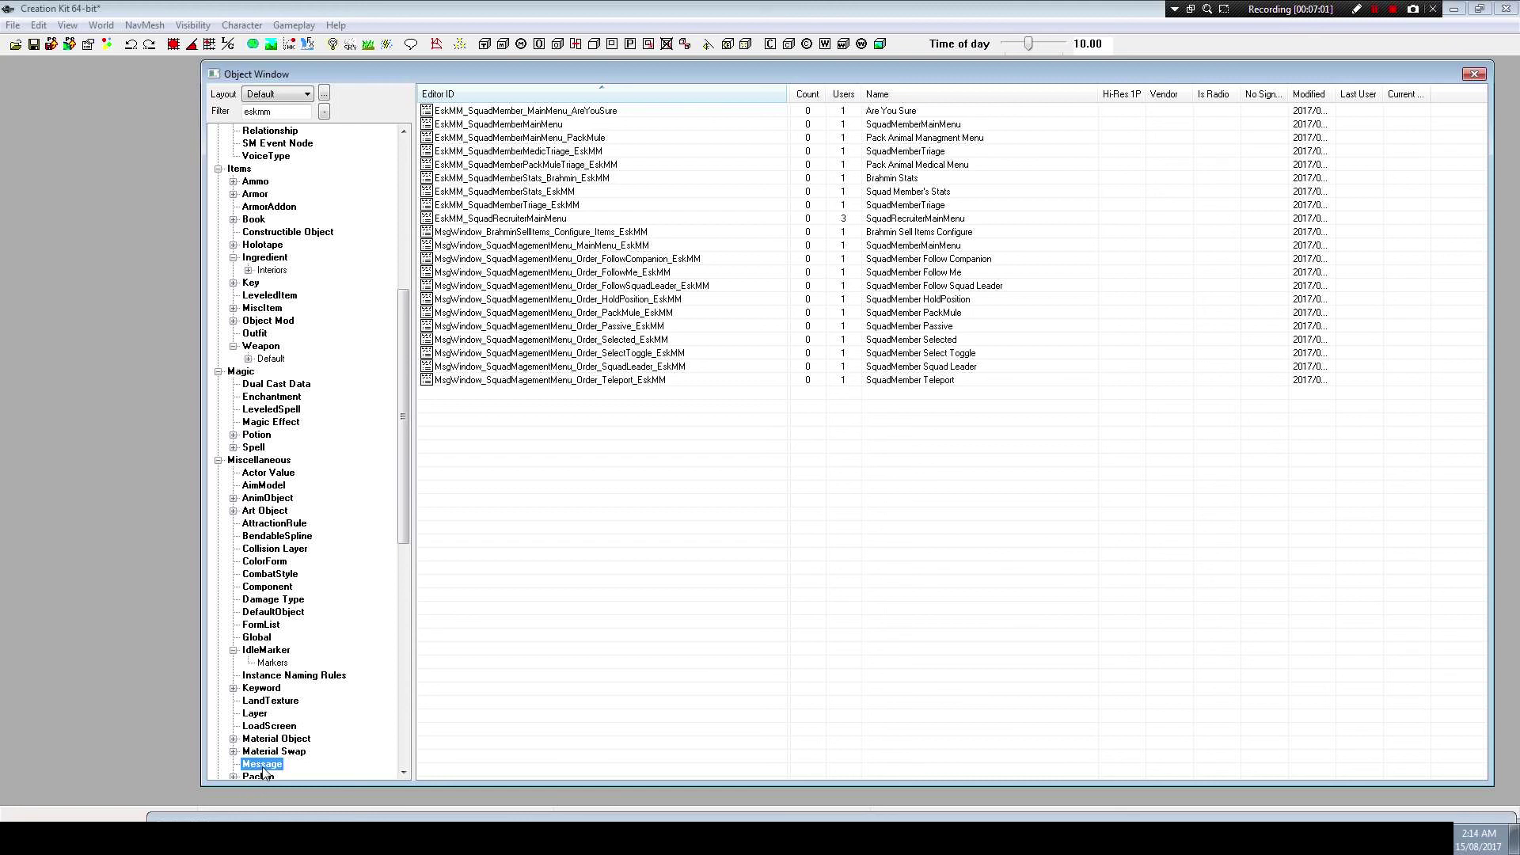
left_click(556, 220)
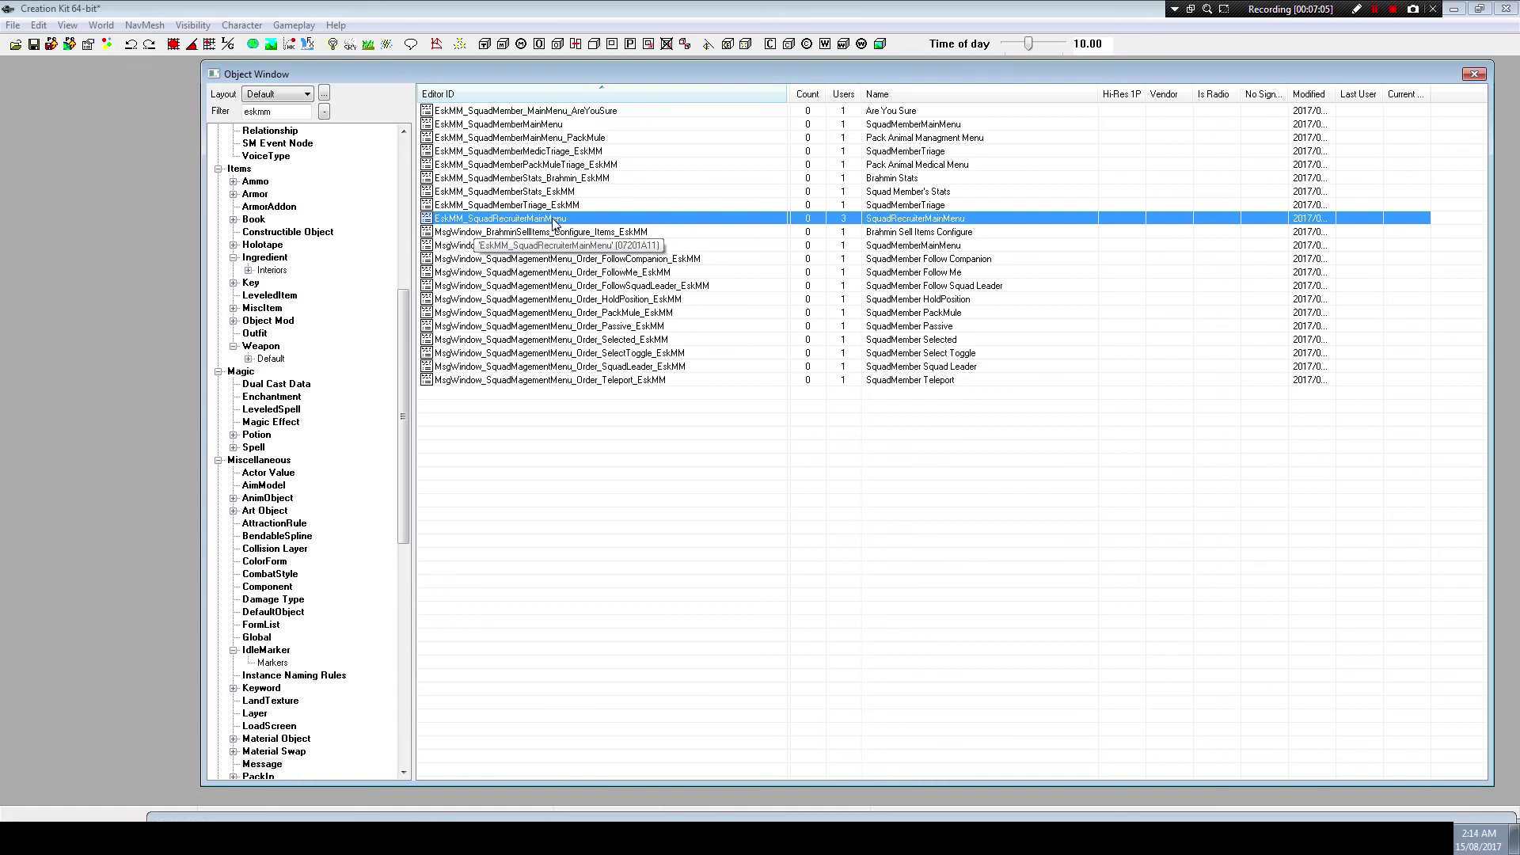
Open the EskMM_SquadRecruiterMainMenu message and change its ID to EskMM_SquadRecruiterMainMenu_New
double_click(555, 220)
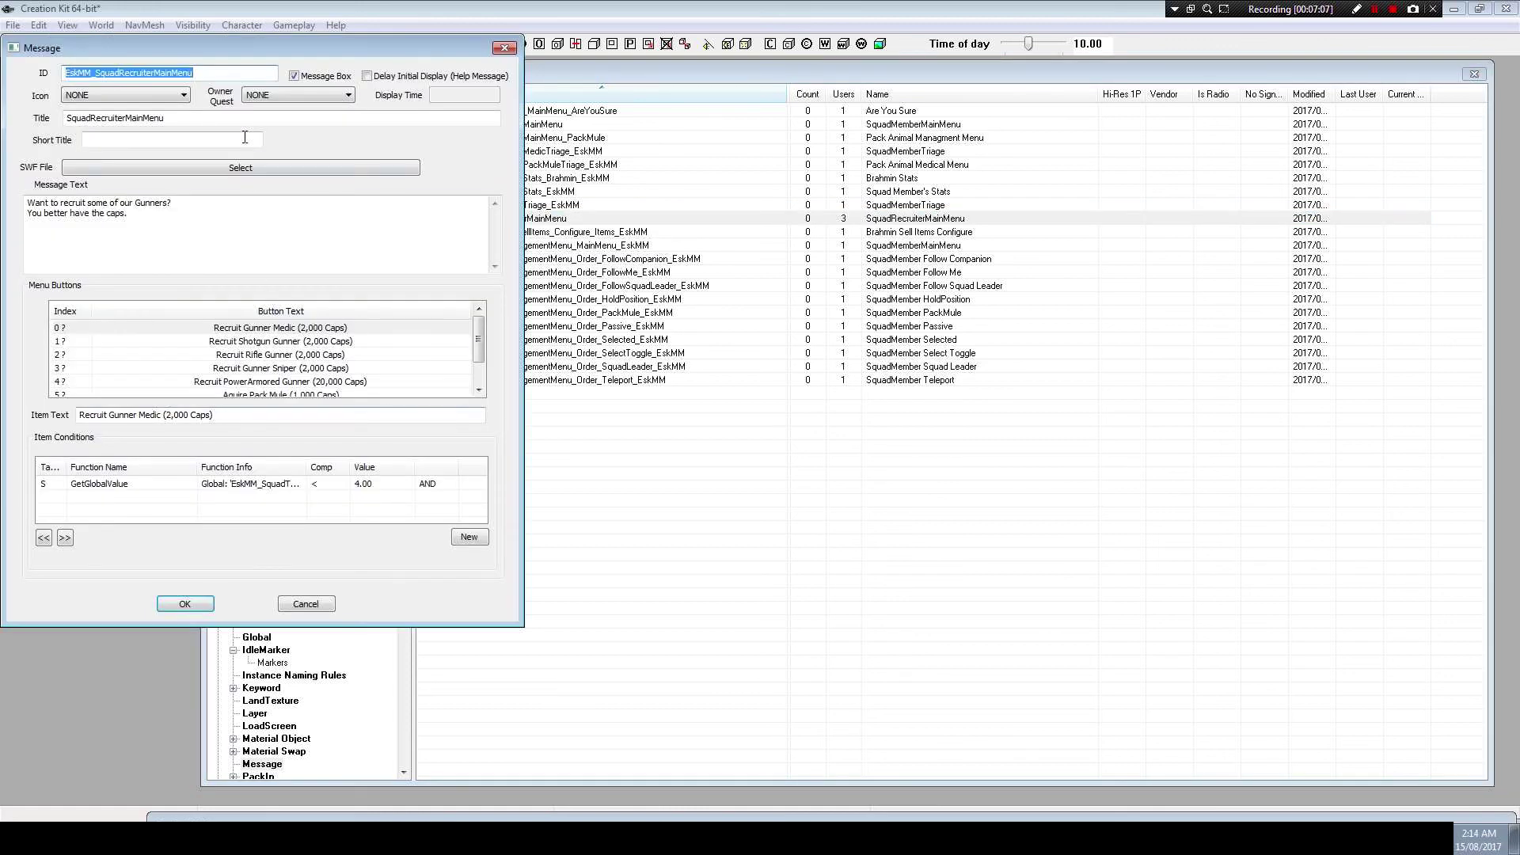
left_click_drag(211, 40, 441, 62)
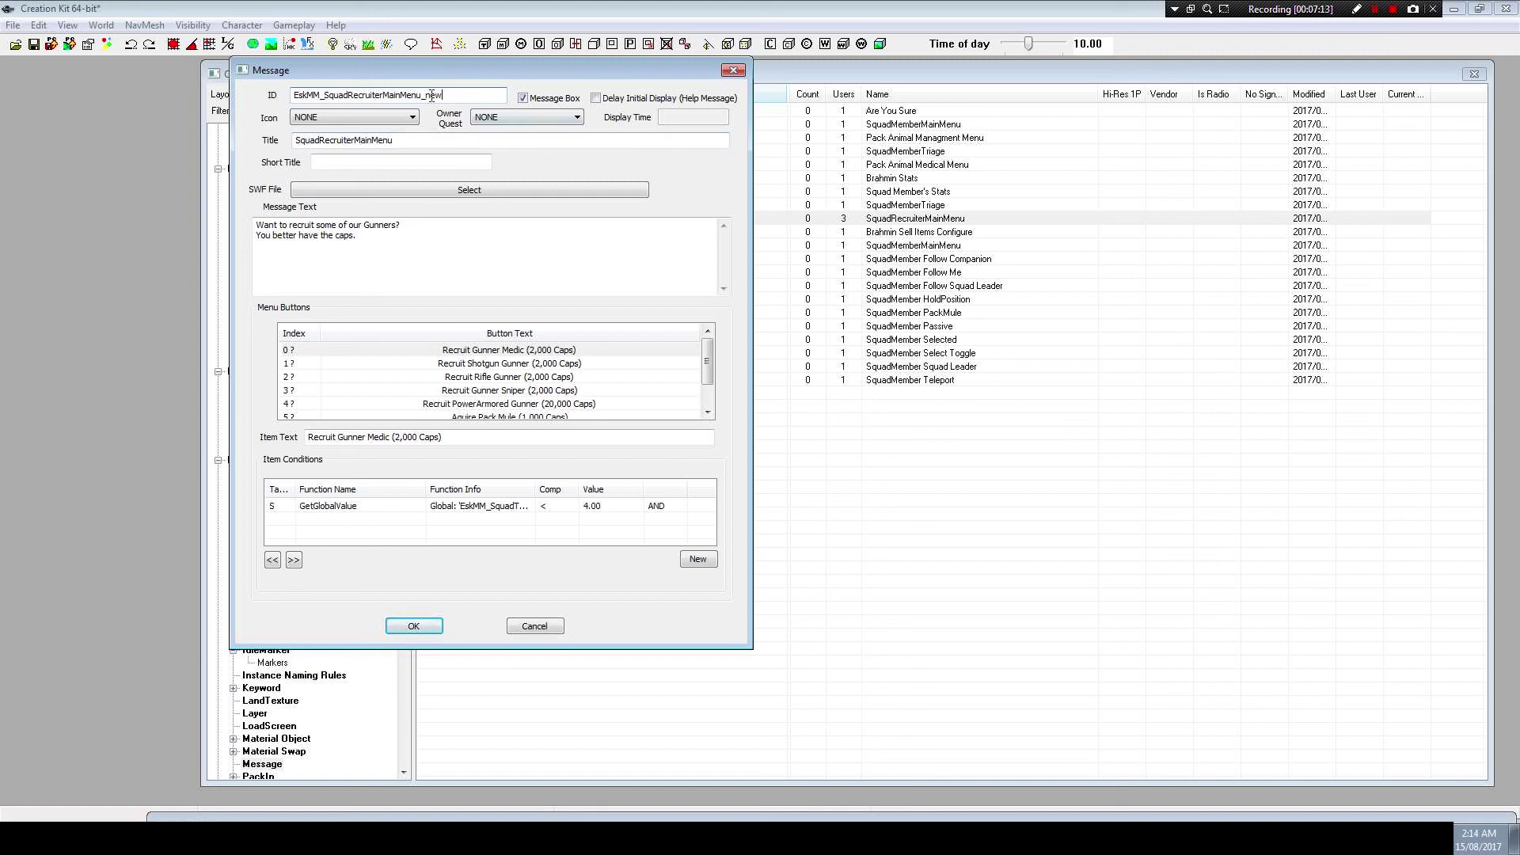
type("N")
Replace "Gunners" in the first line of the message text with "Synth's"
left_click(403, 252)
left_click_drag(388, 227, 367, 227)
type("Synth'")
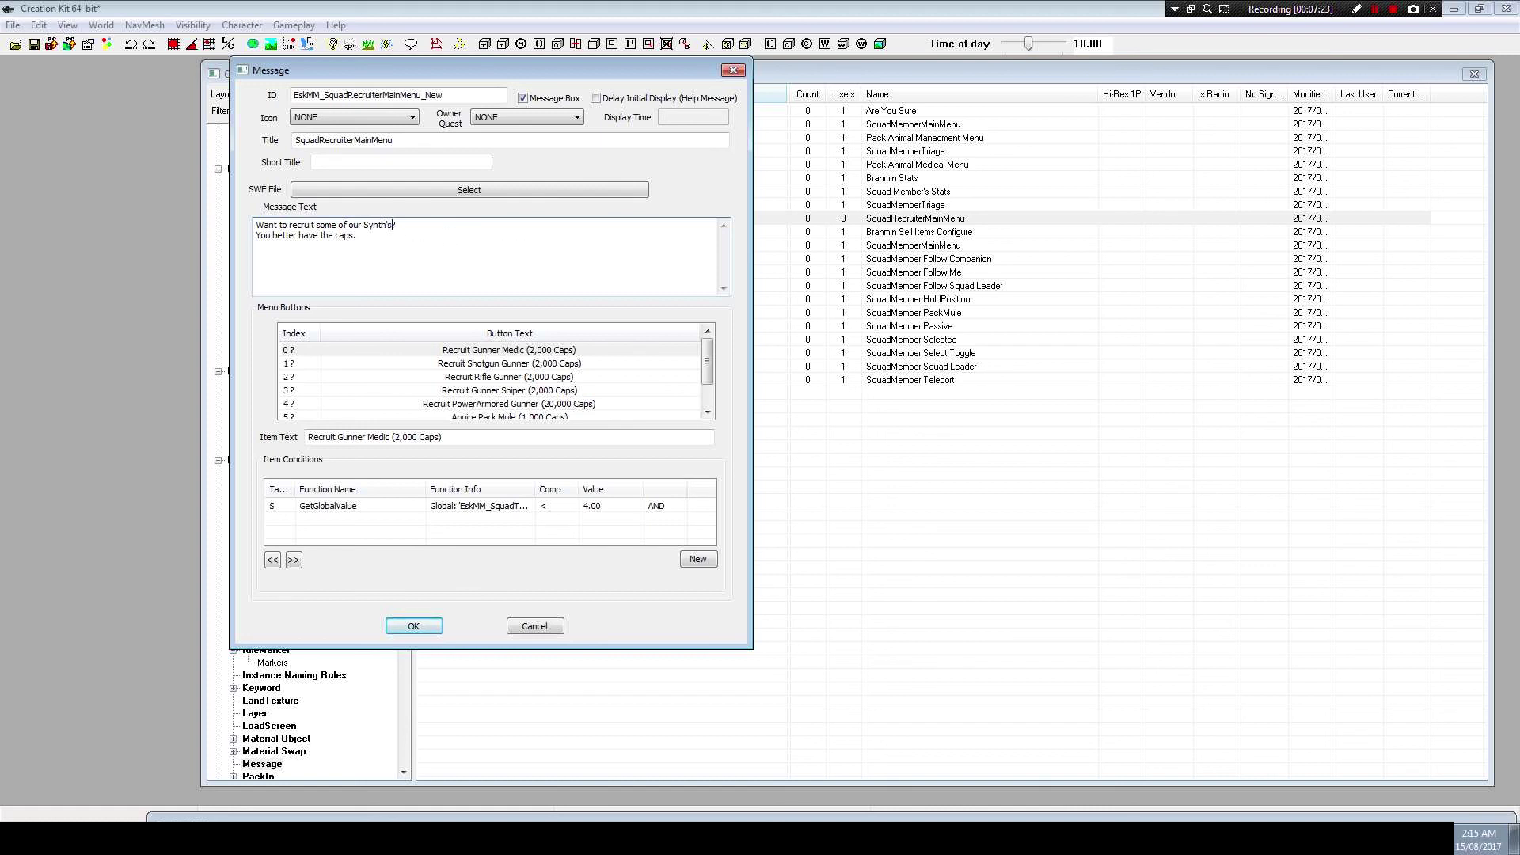
left_click_drag(343, 71, 386, 55)
left_click_drag(403, 224, 278, 208)
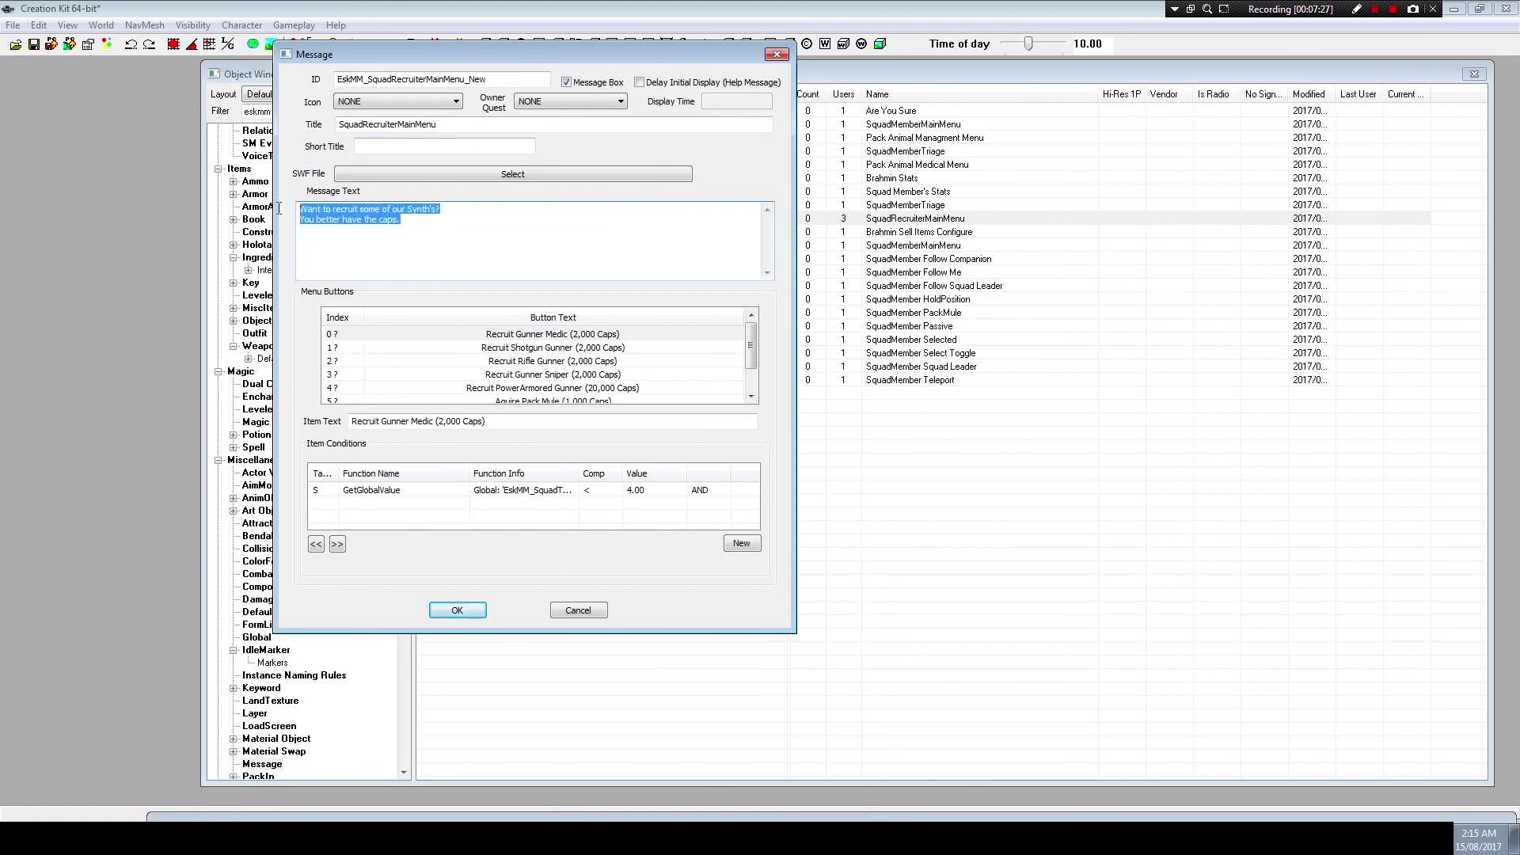
left_click(484, 231)
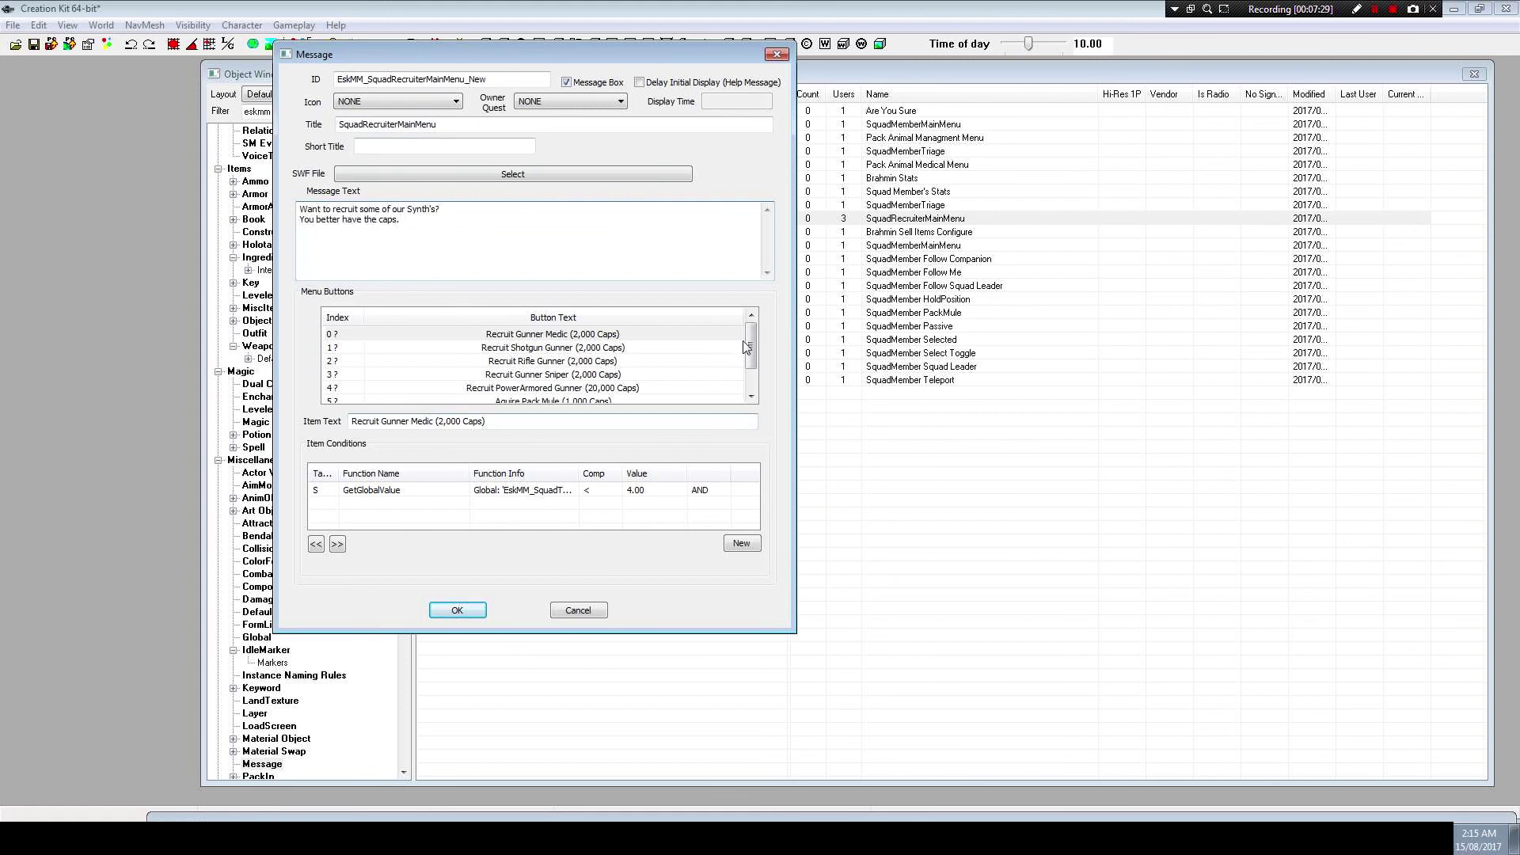
Examine the recruiter message's menu buttons, including the PowerArmored Gunner entry and its condition
mouse_move(751, 340)
left_mouse_down()
mouse_move(752, 381)
mouse_move(752, 340)
left_mouse_up()
left_click(624, 388)
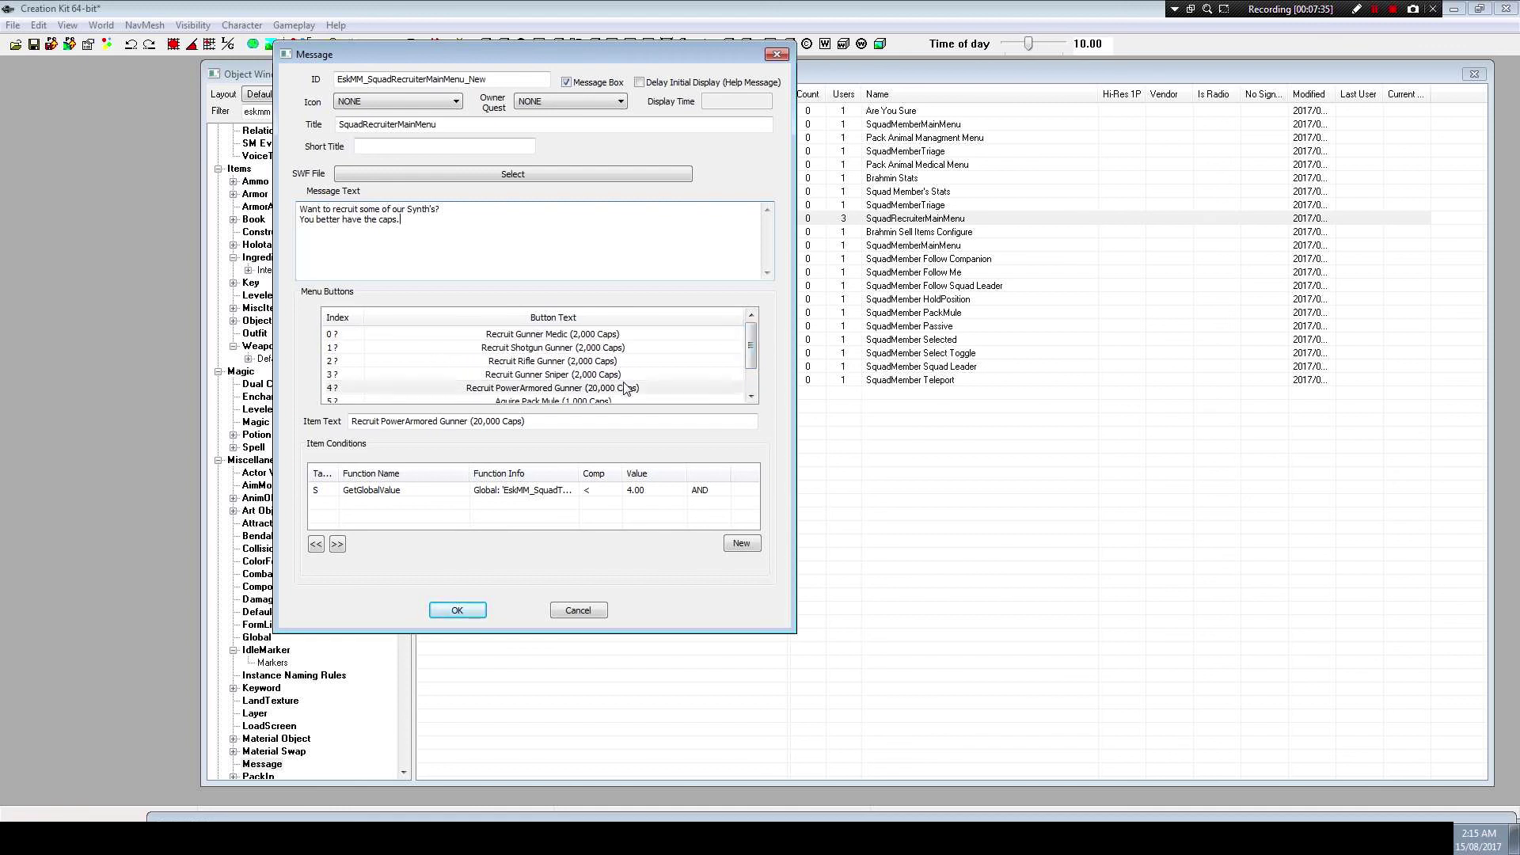
left_click(624, 388)
scroll(627, 389, "down", 1)
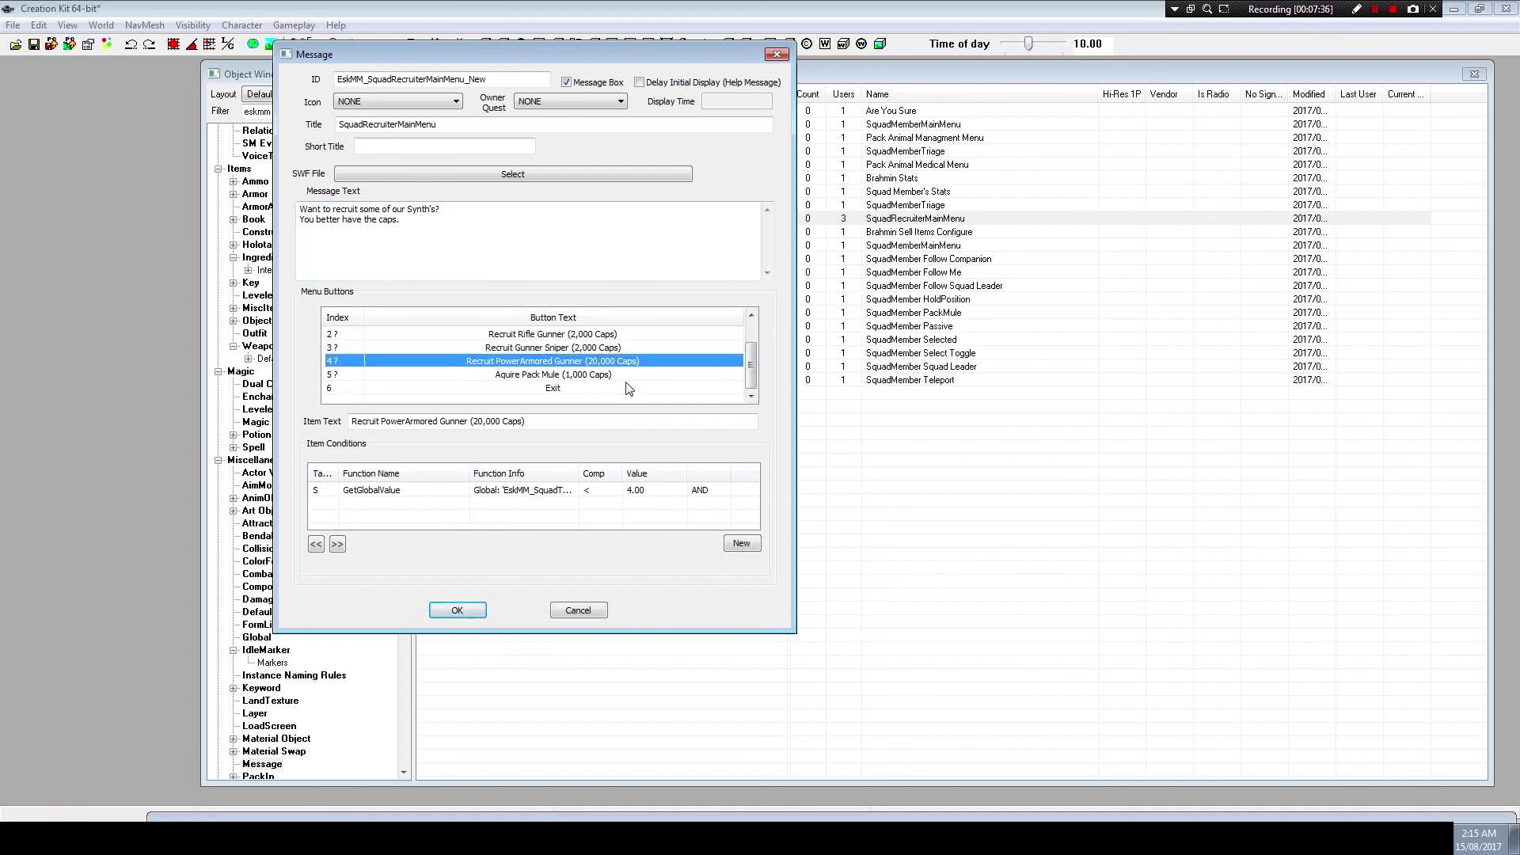
scroll(575, 400, "up", 1)
scroll(599, 354, "down", 1)
scroll(602, 357, "up", 1)
scroll(606, 364, "down", 1)
Add a HasKeyword condition with the keyword ActorTypeSynth, comparison == and value 1 to the Aquire Pack Mule button
left_click(568, 377)
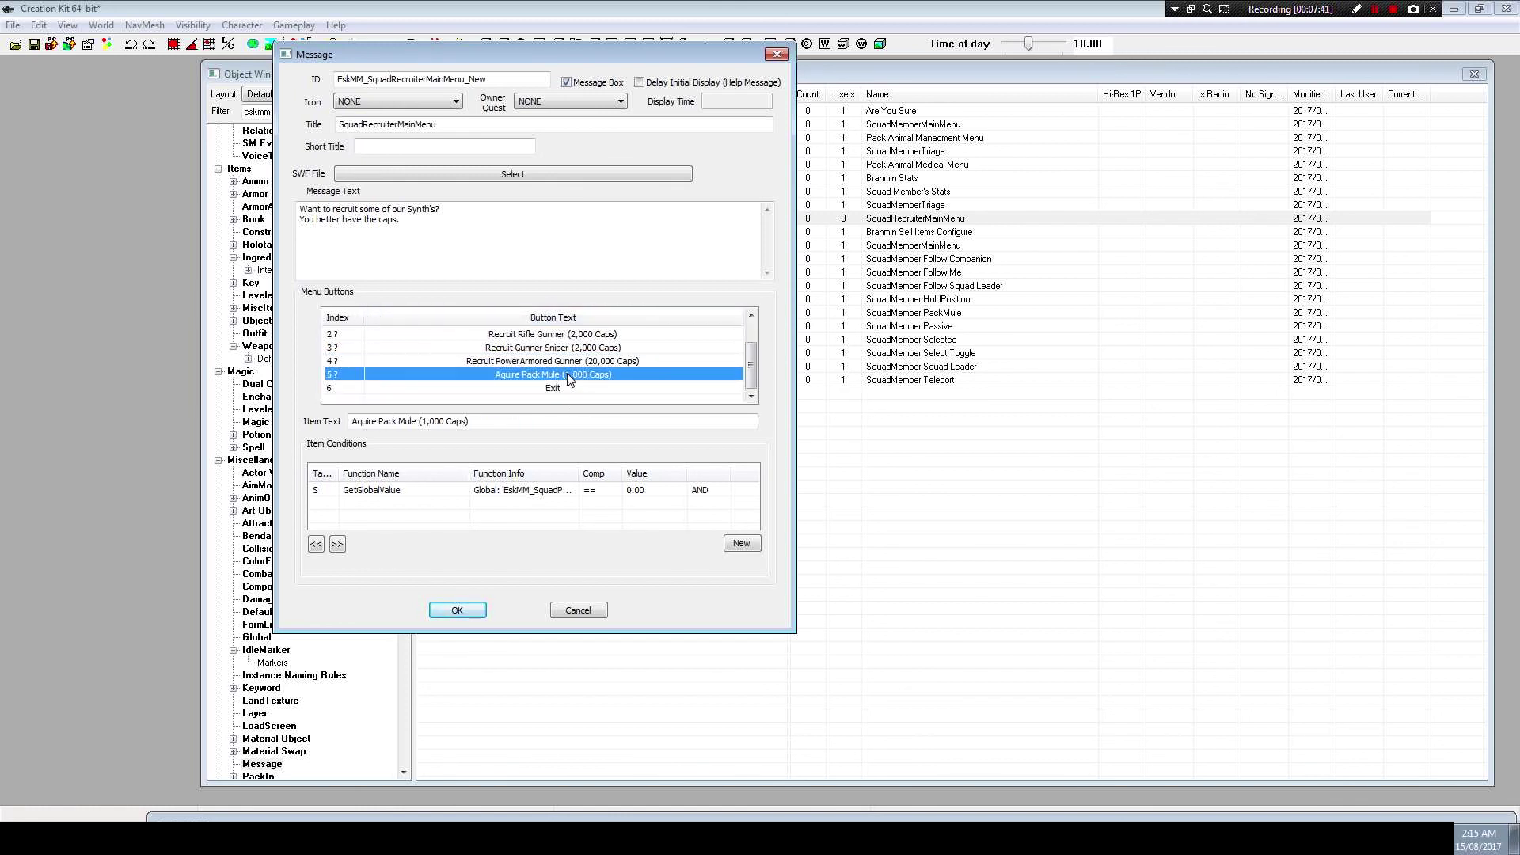
right_click(525, 515)
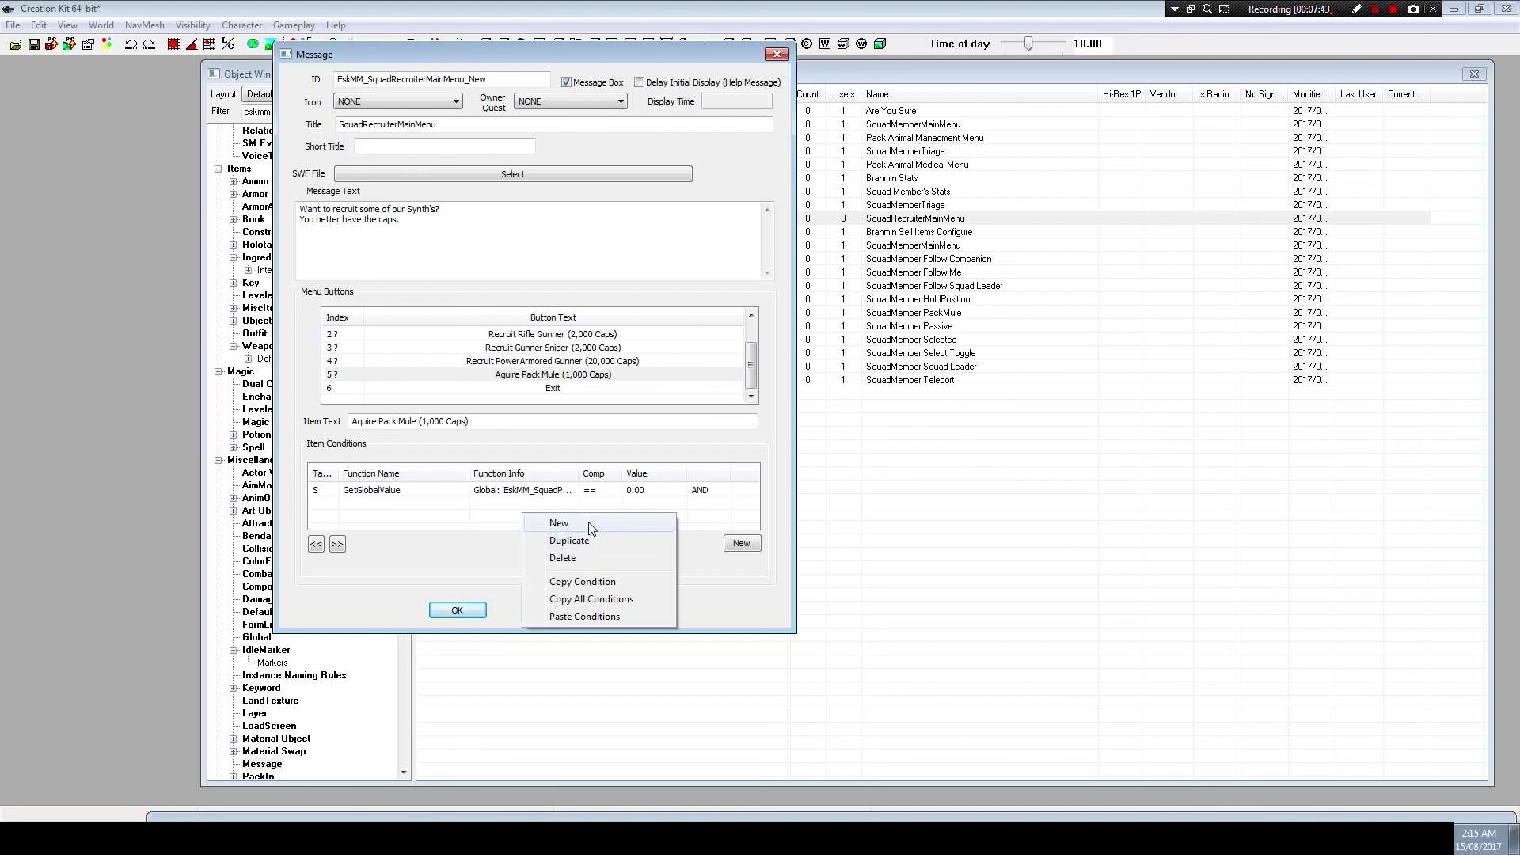
left_click(591, 526)
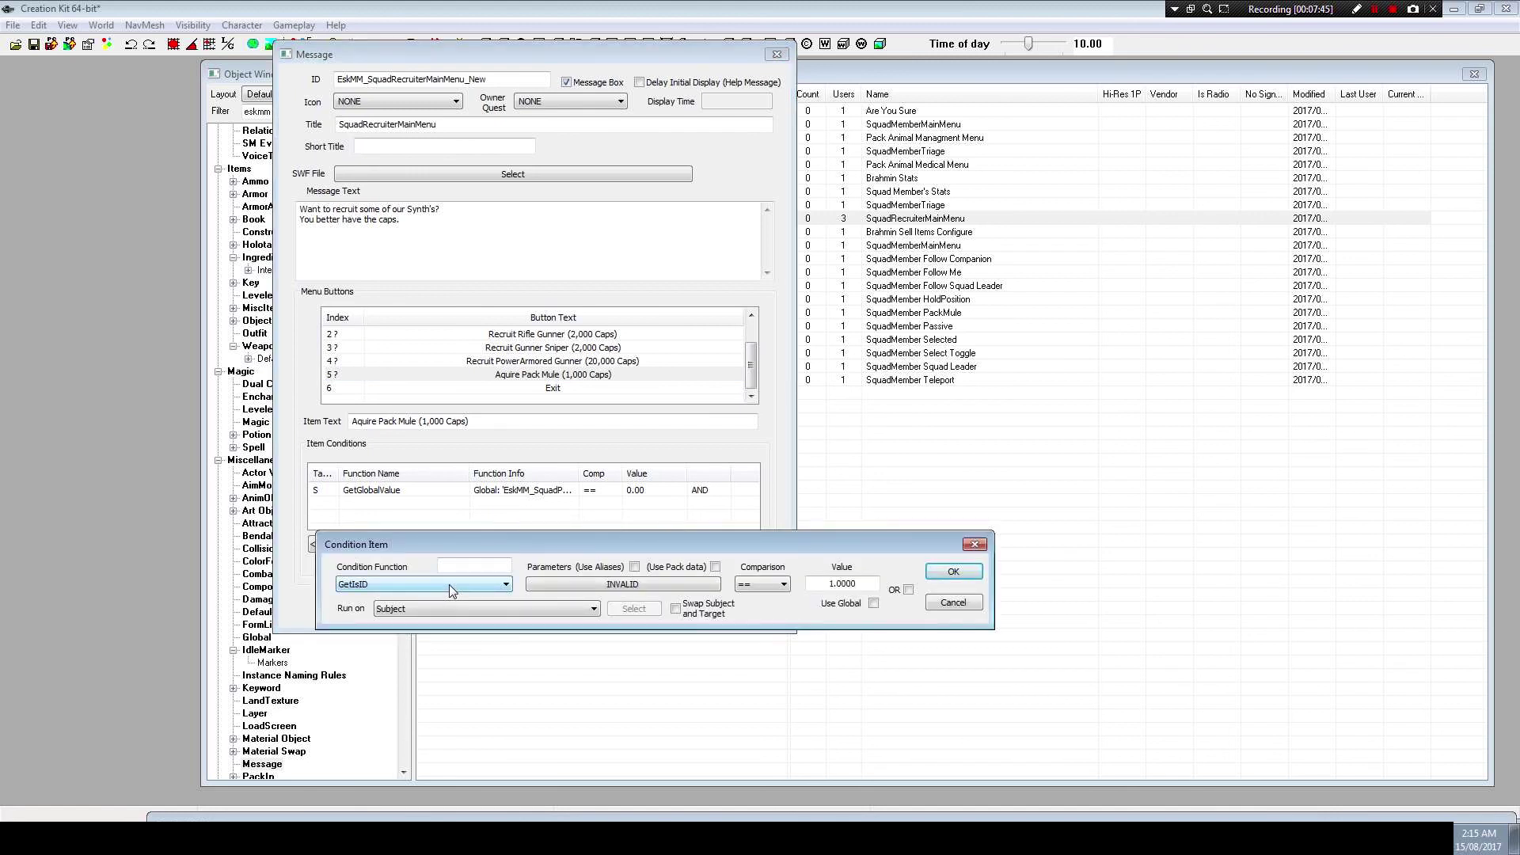
type("haskeyword")
left_click(590, 586)
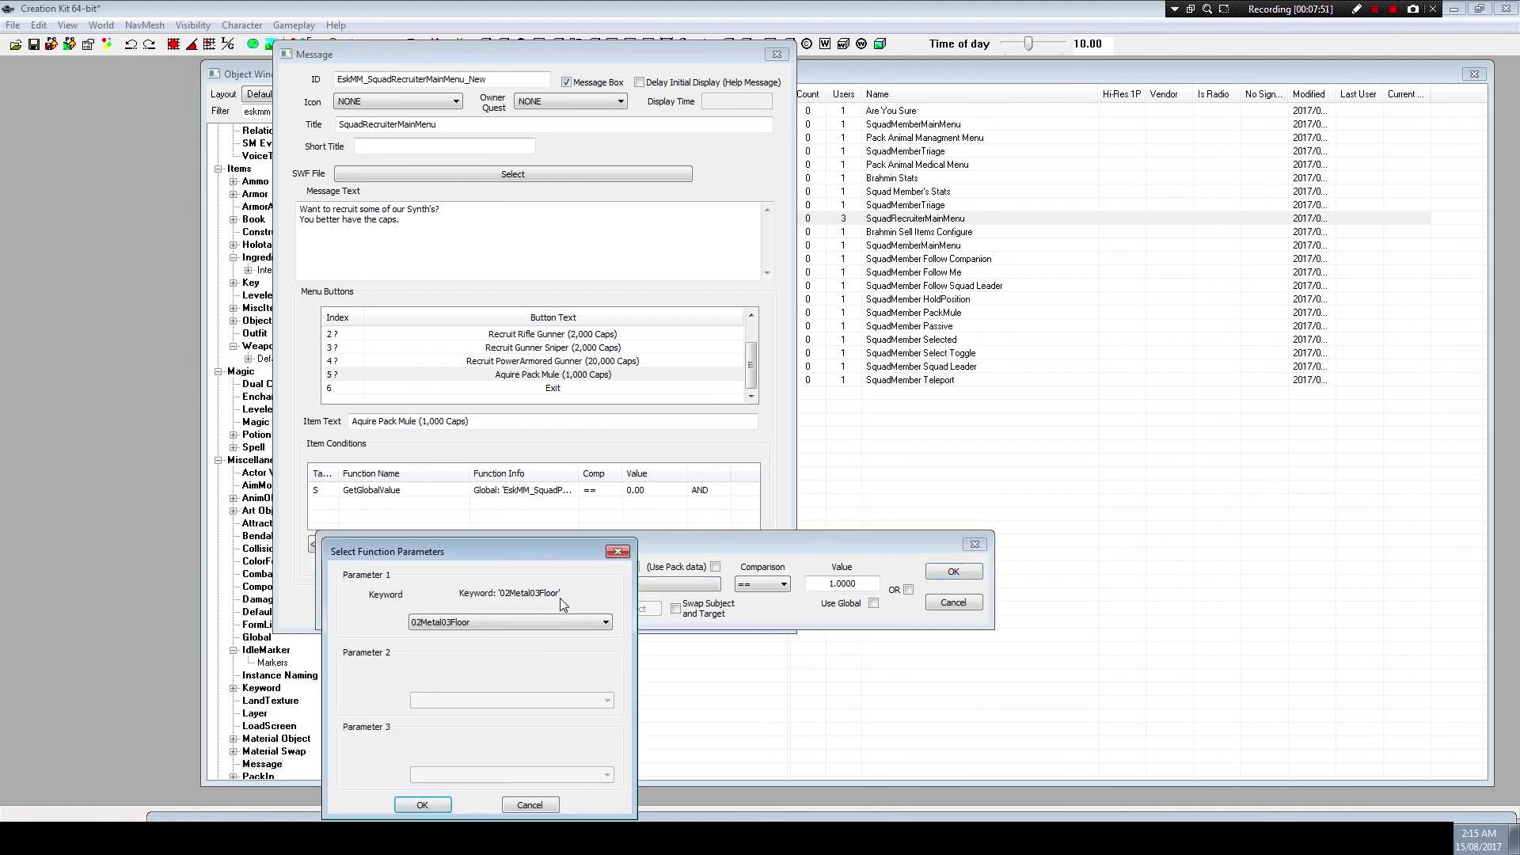
type("actort")
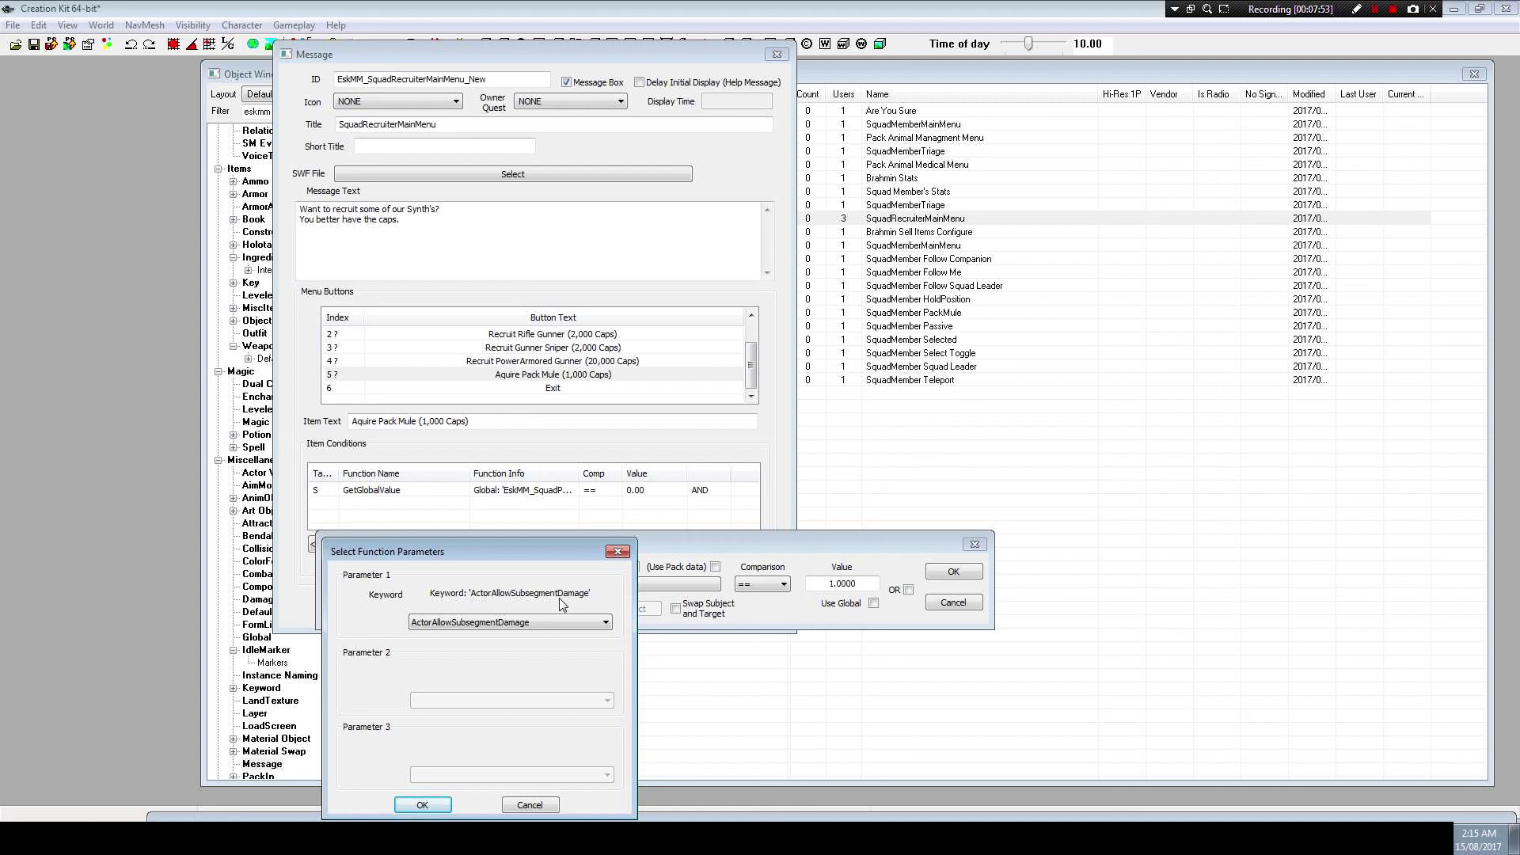
type("sy")
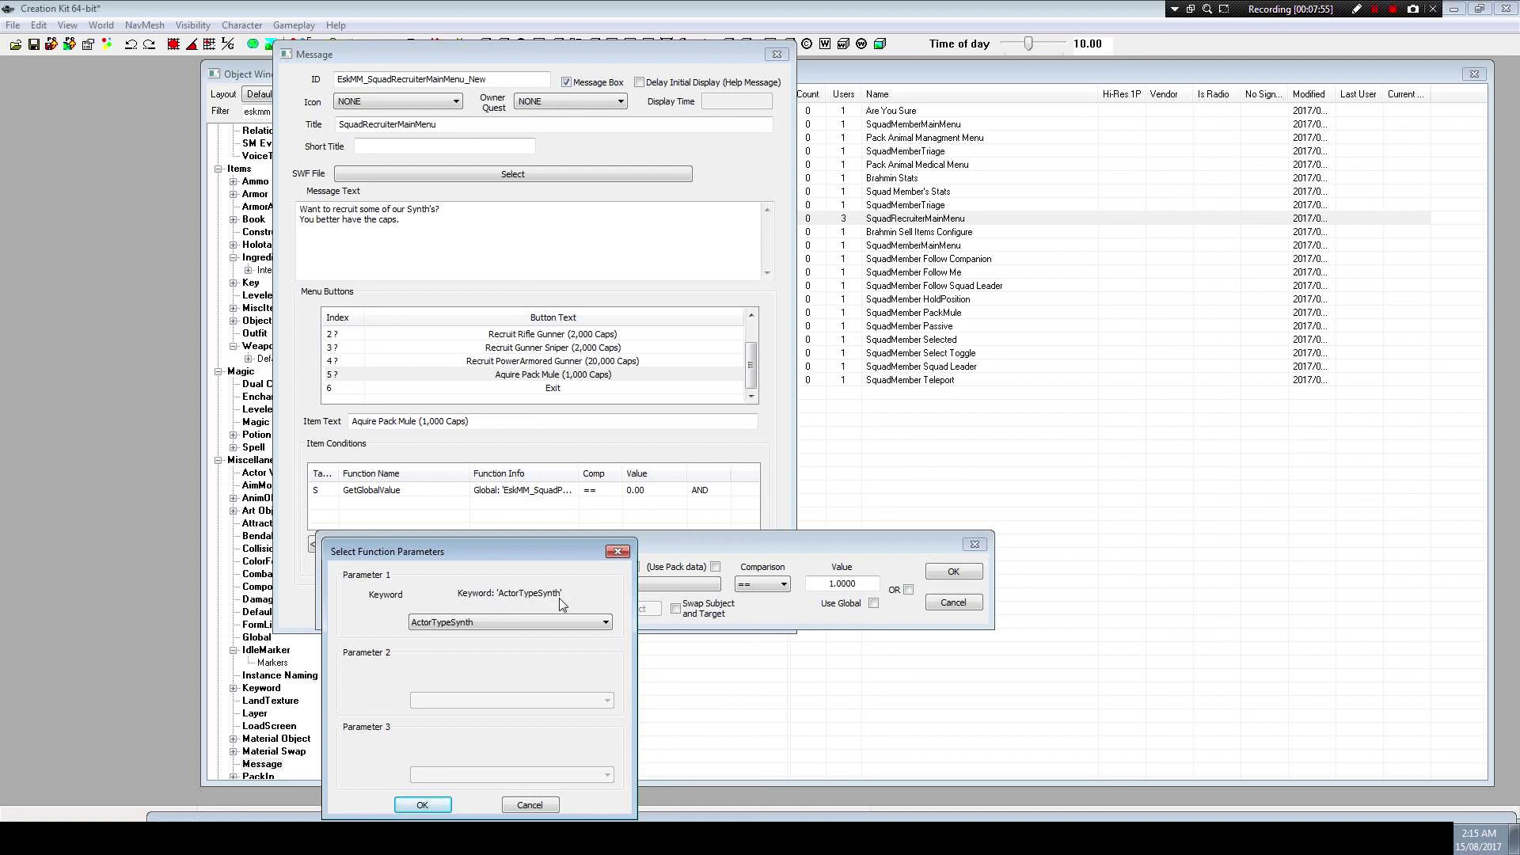
left_click_drag(506, 550, 1115, 489)
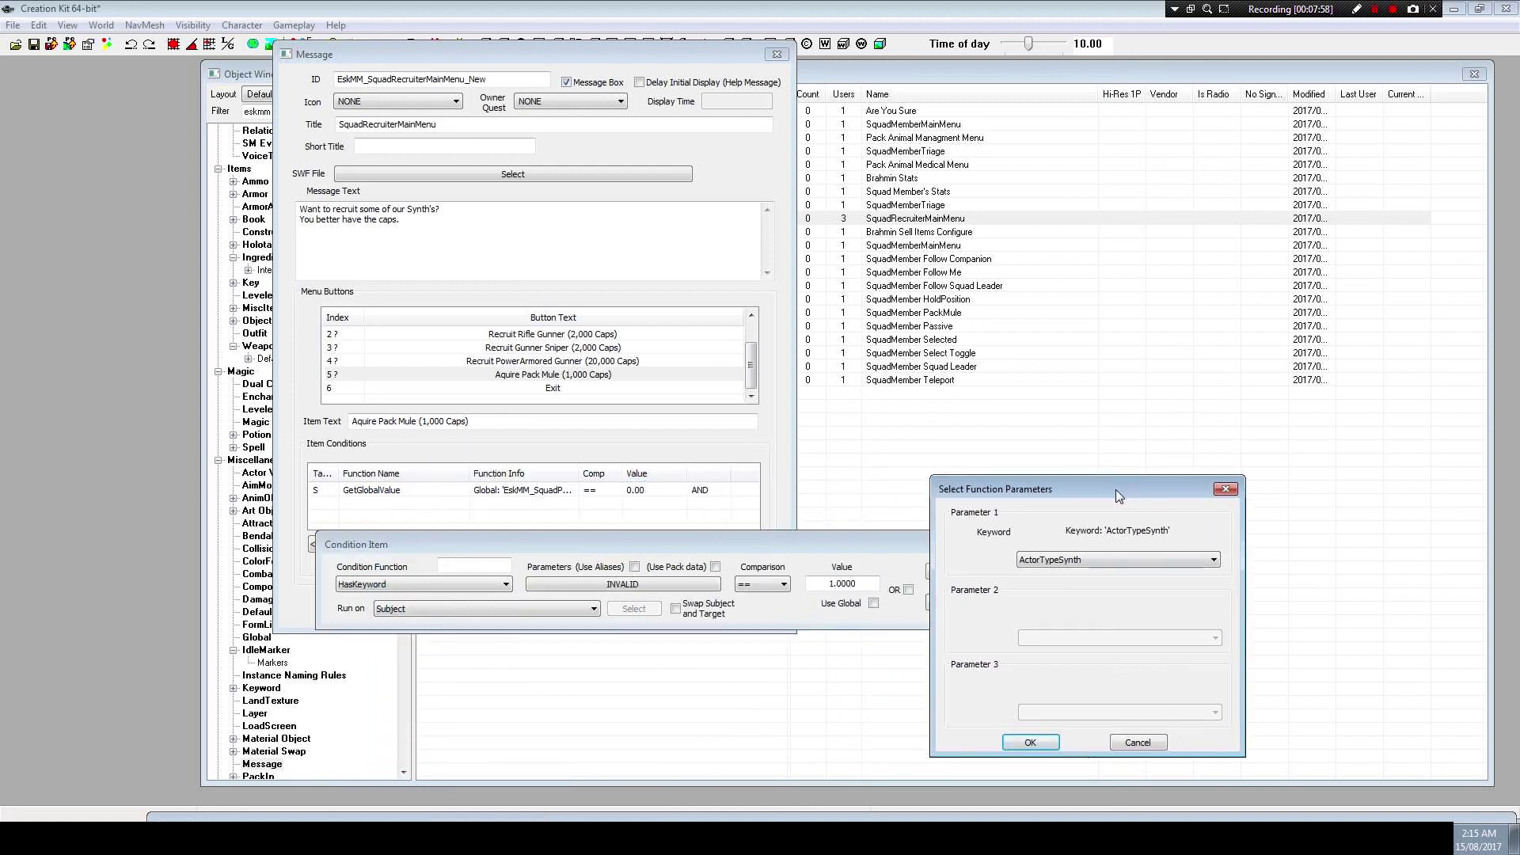
left_click(1031, 742)
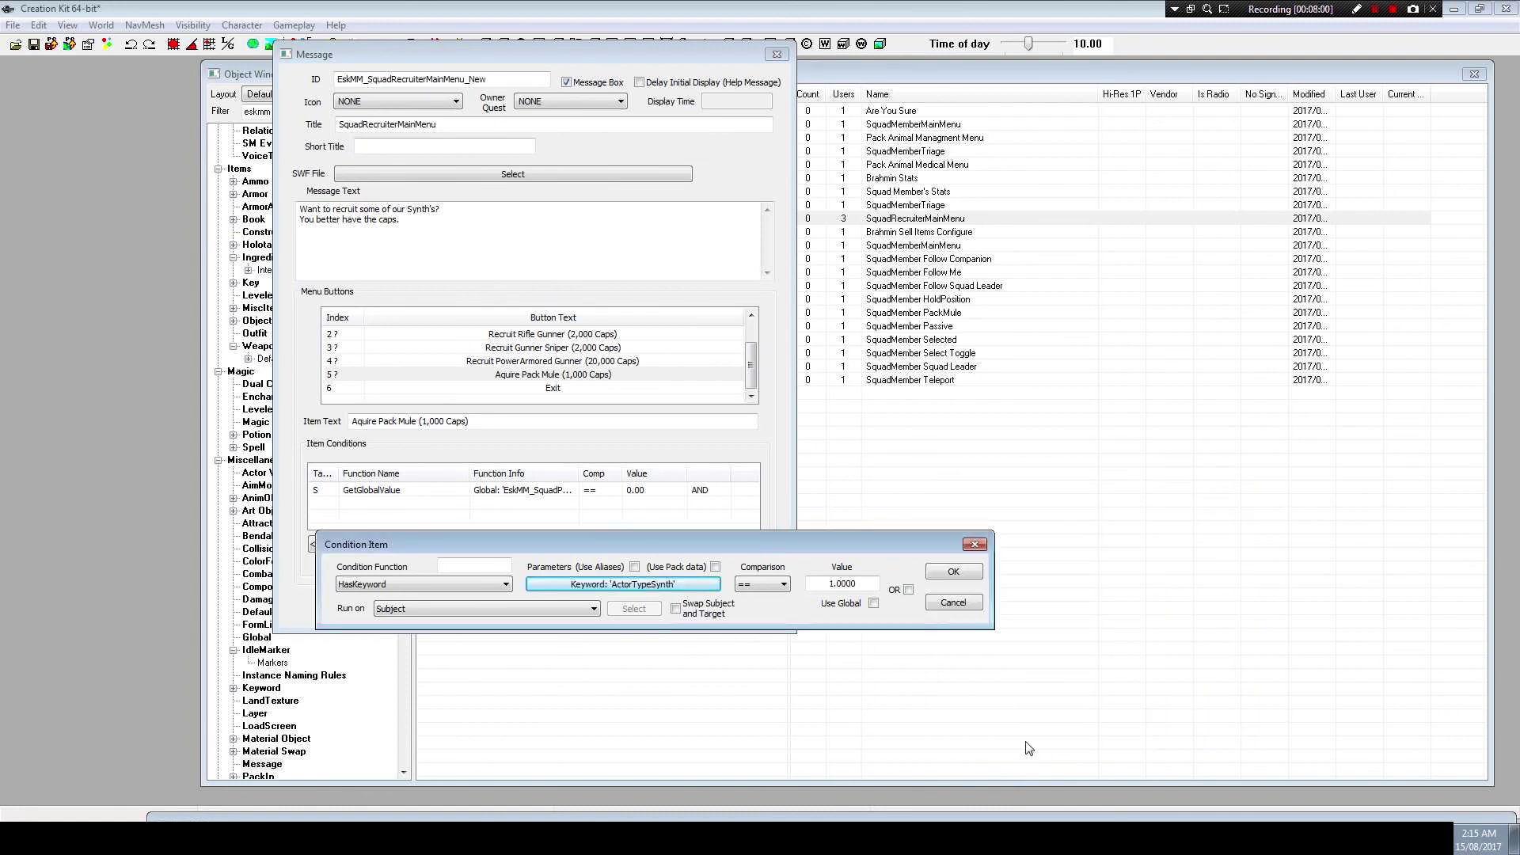
left_click(953, 572)
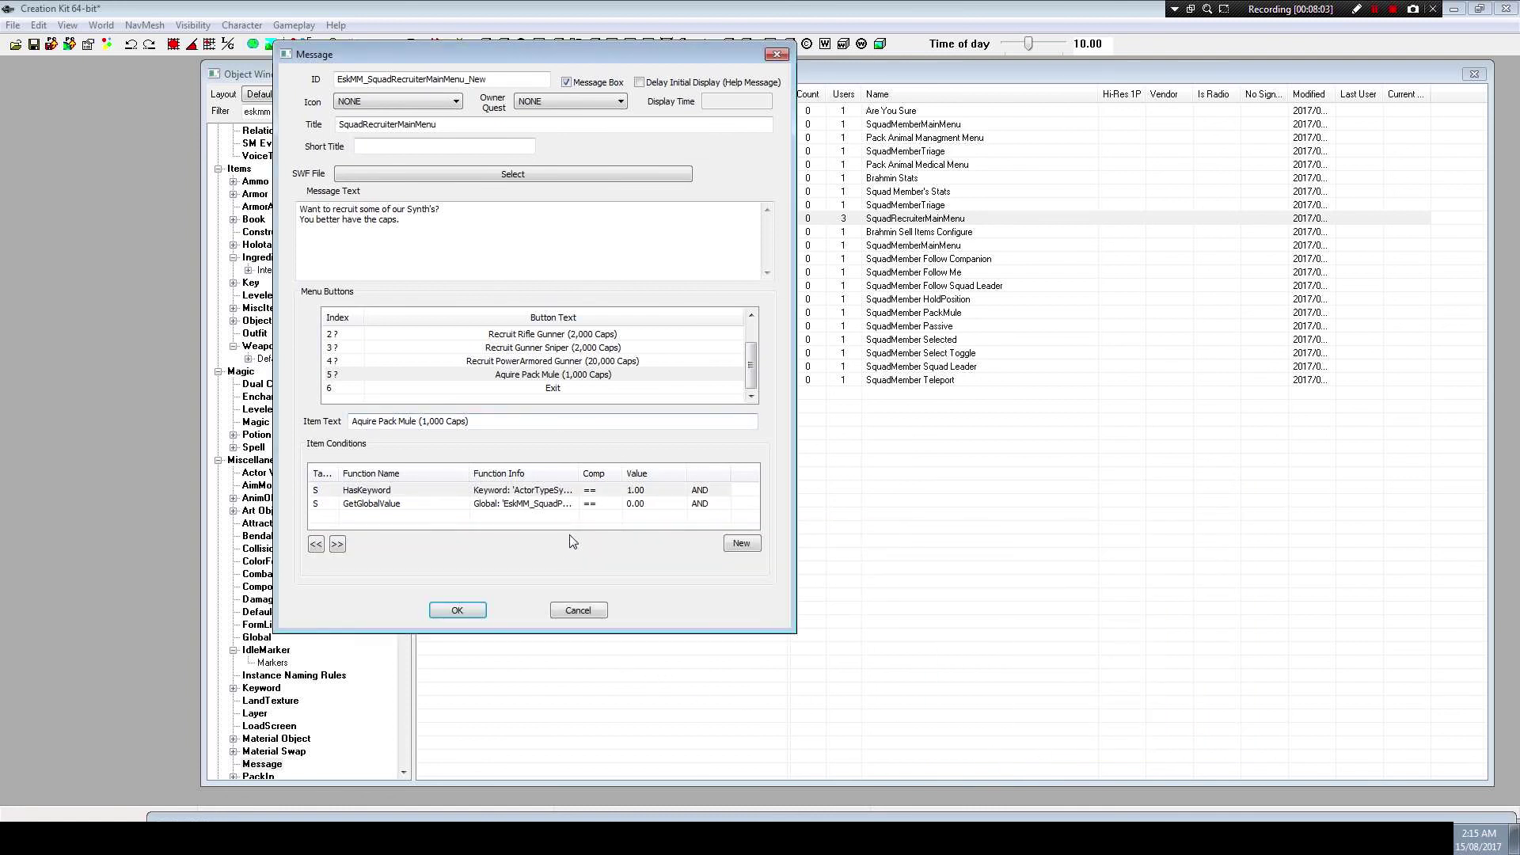
Copy the ActorTypeSynth condition from the Aquire Pack Mule button to the Recruit PowerArmored Gunner button
left_click(538, 492)
right_click(539, 491)
left_click(610, 575)
left_click(590, 362)
right_click(557, 508)
left_click(603, 618)
Paste the copied ActorTypeSynth condition into the Gunner Sniper, Rifle Gunner and Shotgun Gunner recruit buttons
left_click(586, 347)
right_click(544, 517)
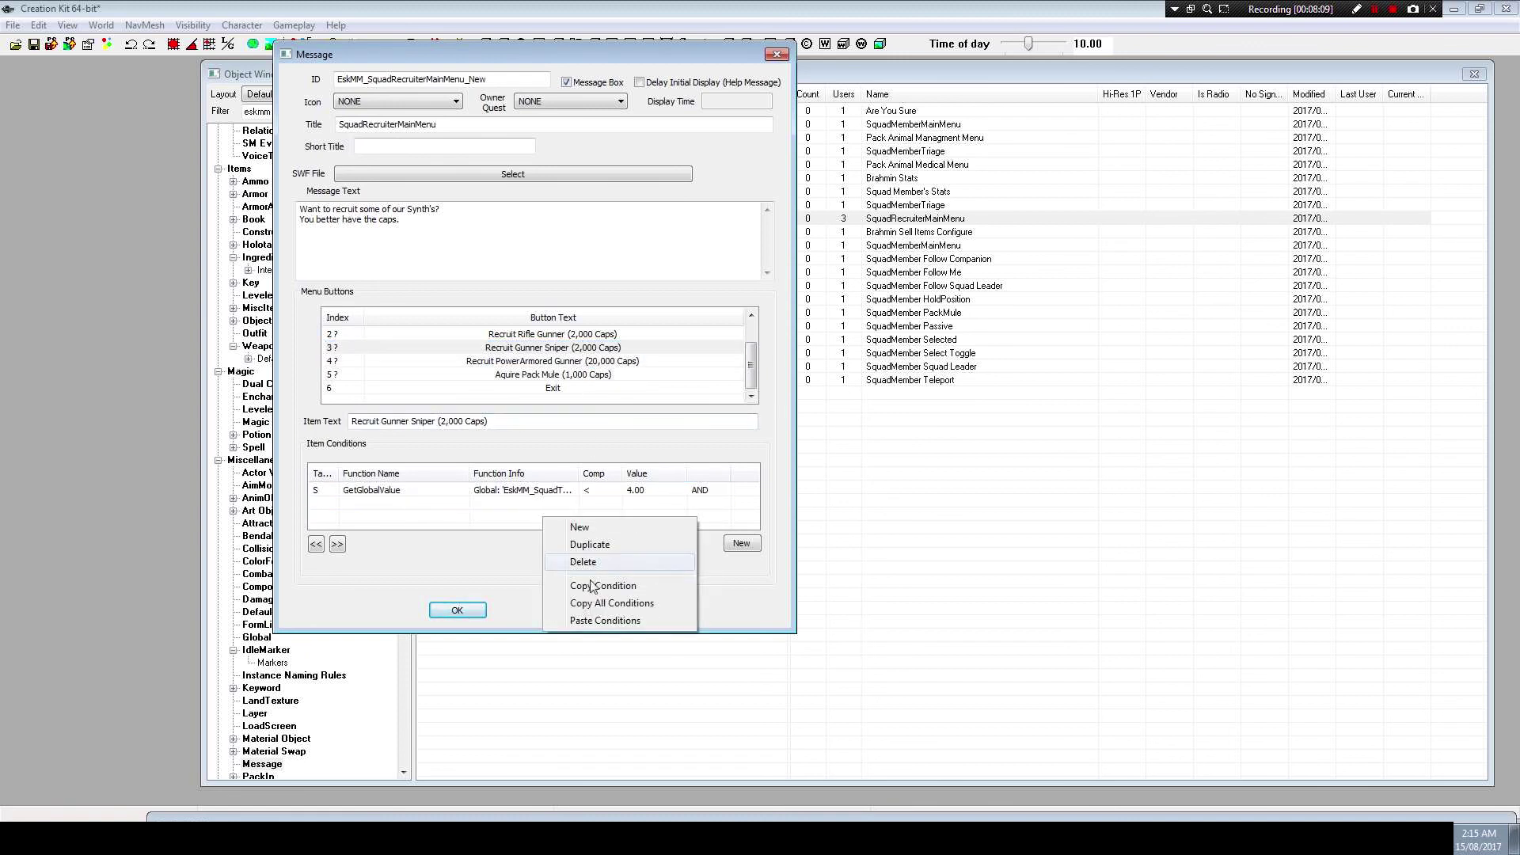
left_click(603, 618)
left_click(578, 335)
right_click(584, 516)
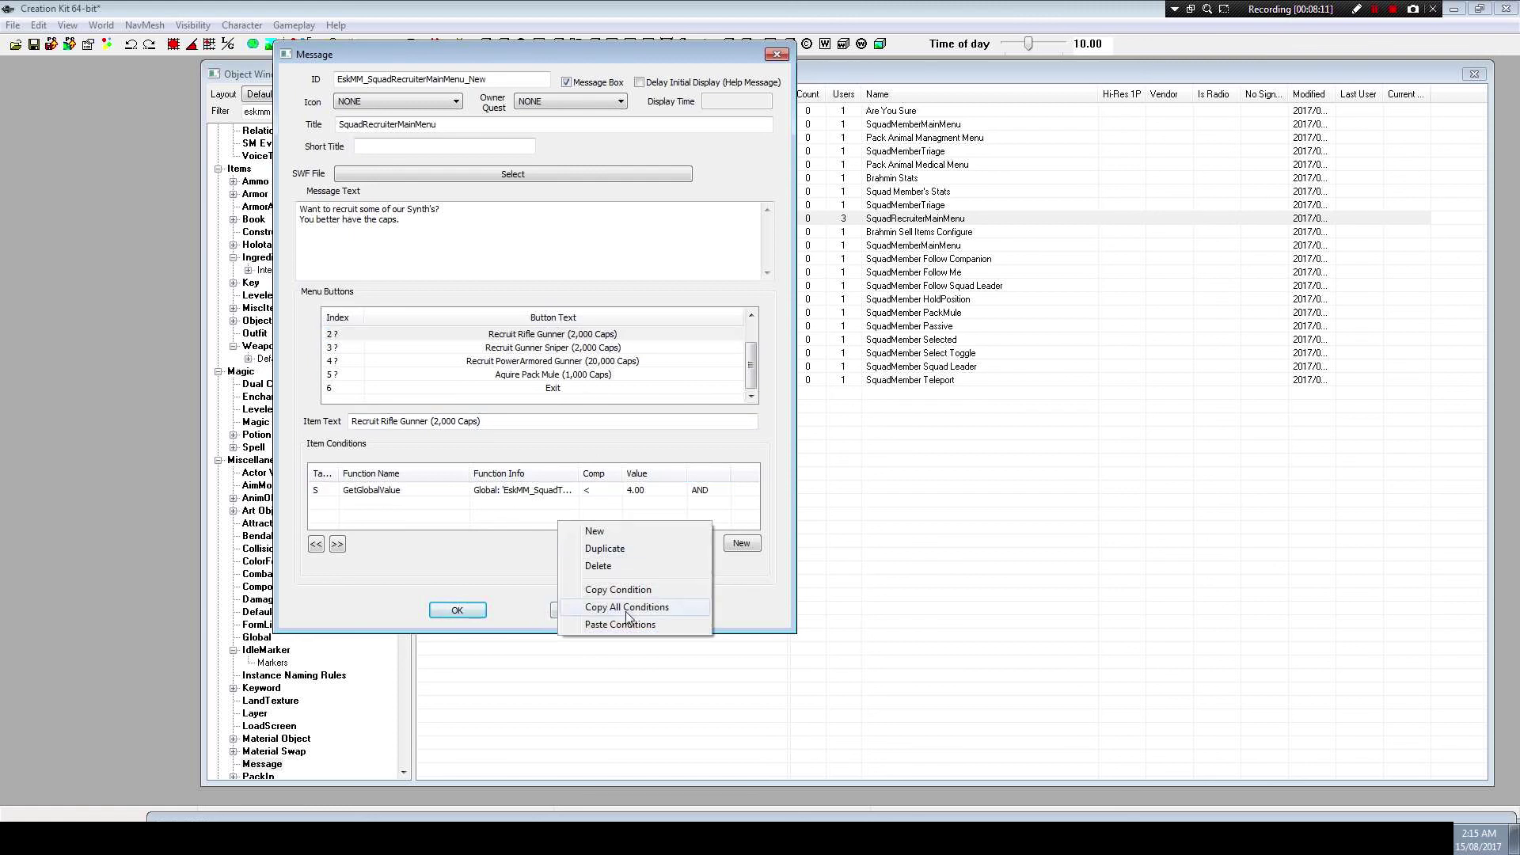
left_click(625, 620)
scroll(582, 354, "up", 2)
left_click(582, 349)
right_click(554, 518)
left_click(622, 620)
Change the item text of the Recruit Gunner Medic button to "Recruit Synth Rifleman (500 Caps)"
left_click(552, 336)
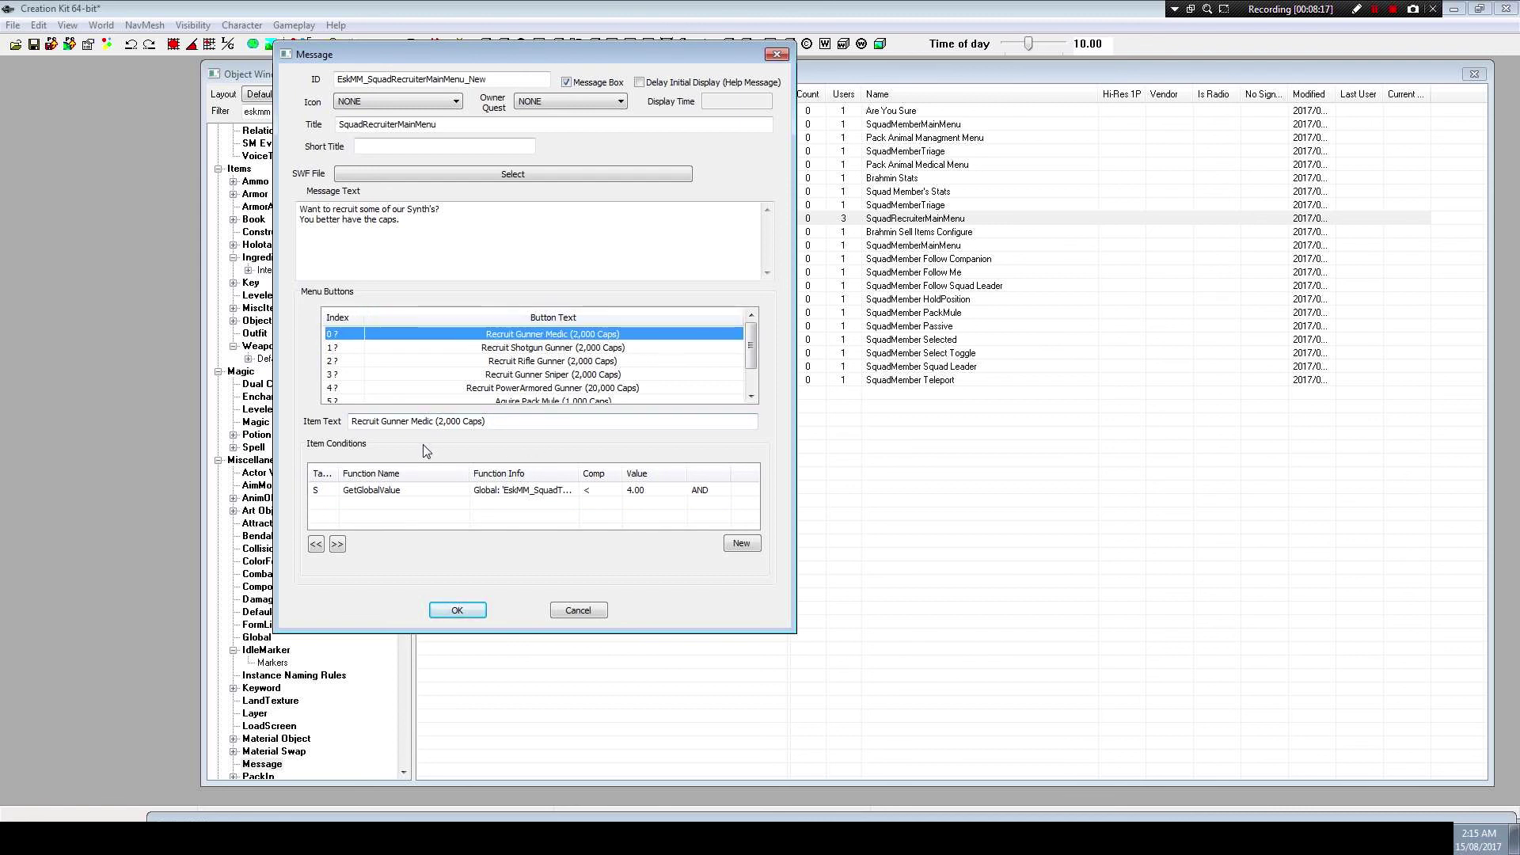
left_click_drag(435, 421, 384, 423)
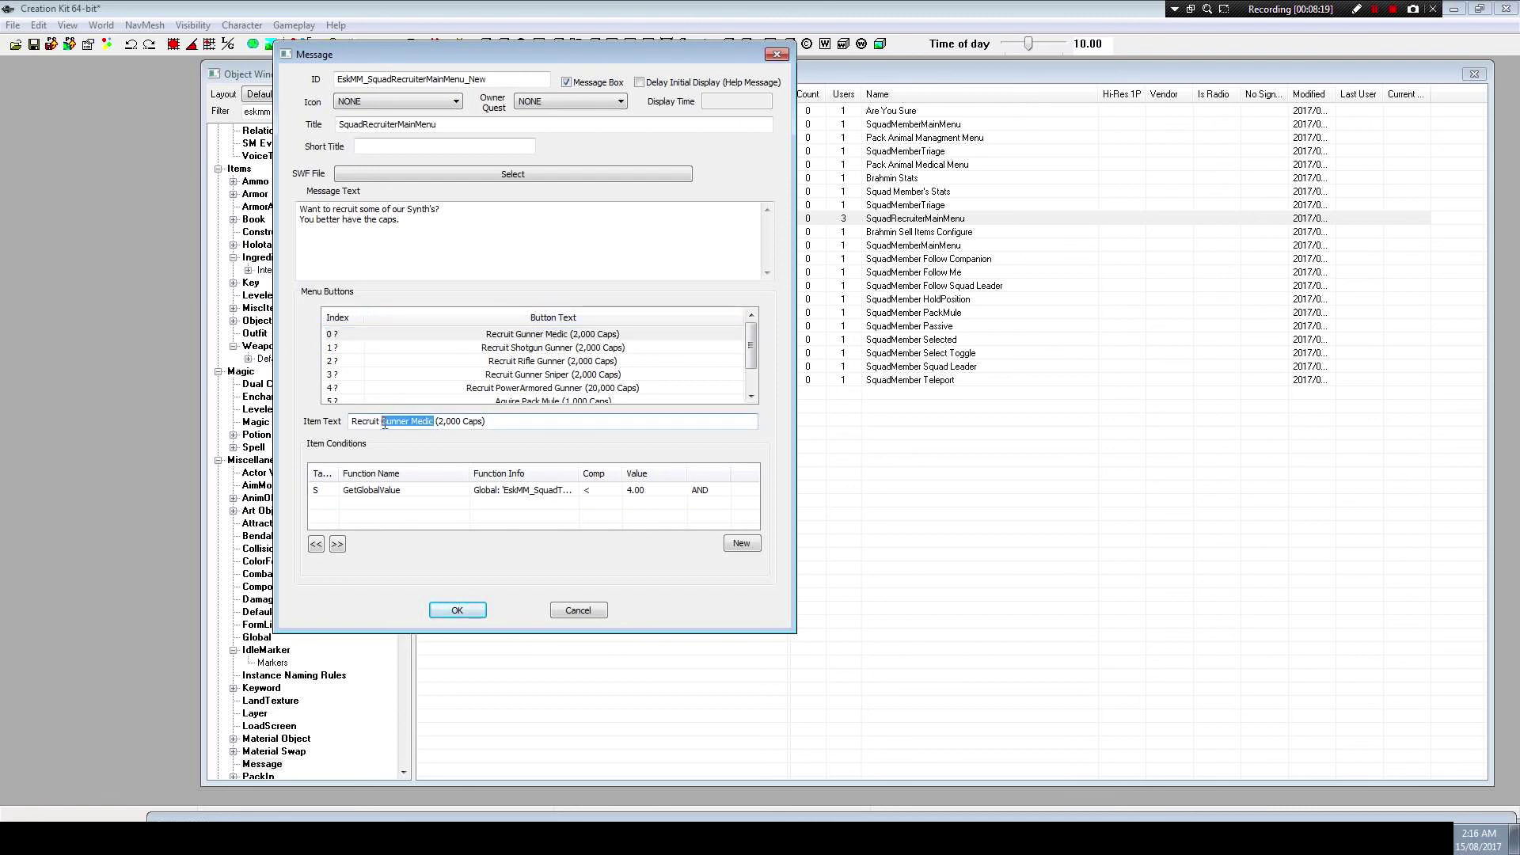
type("Synth ")
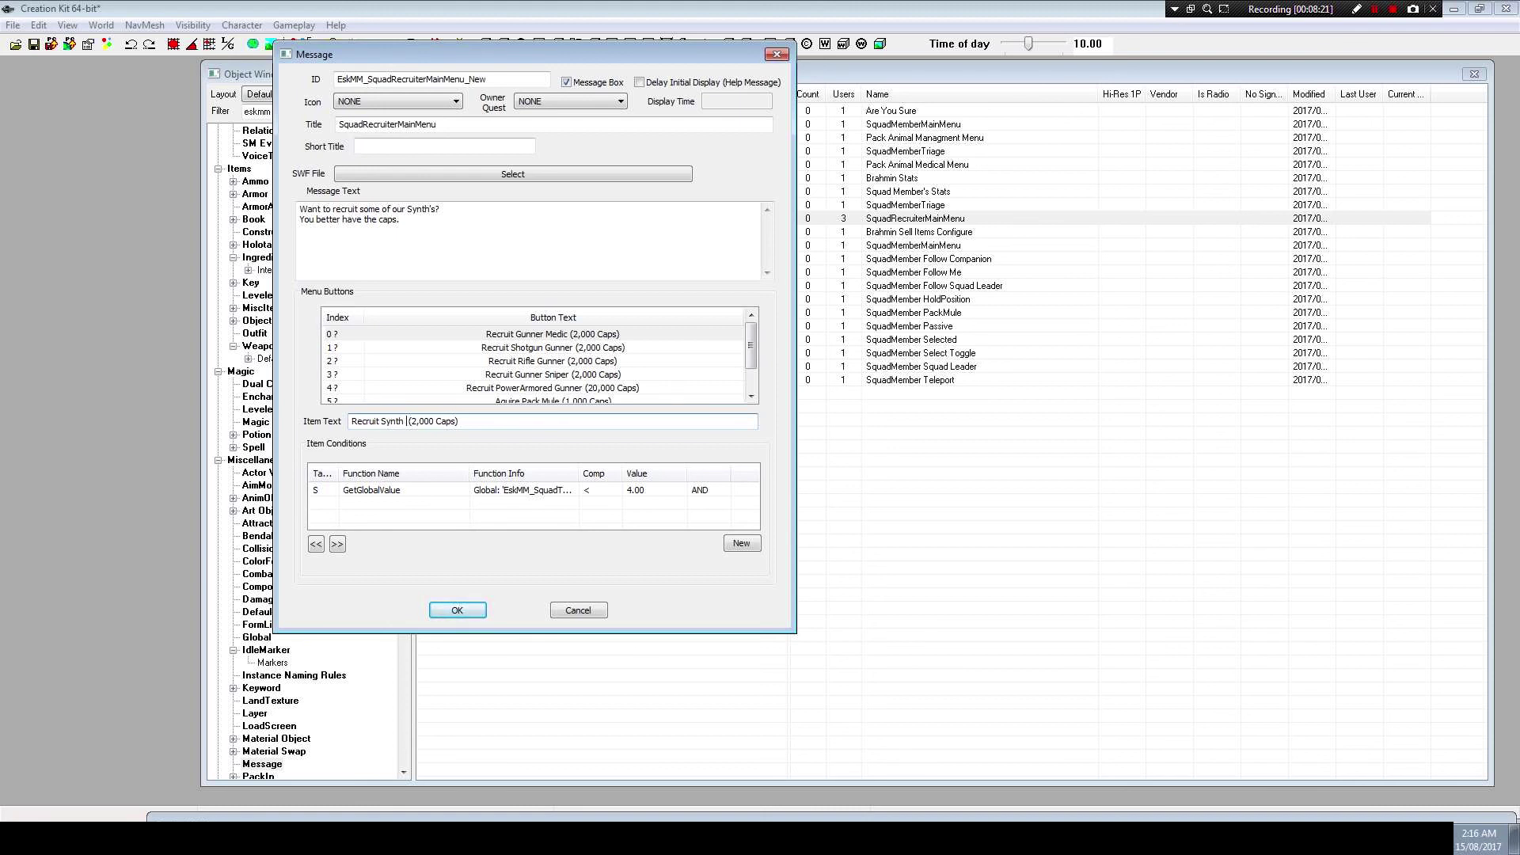
type("Rifleman")
left_click_drag(467, 421, 448, 421)
type("500")
Accept the message changes and create EskMM_SquadRecruiterMainMenu_New as a new form
left_click_drag(463, 50, 591, 90)
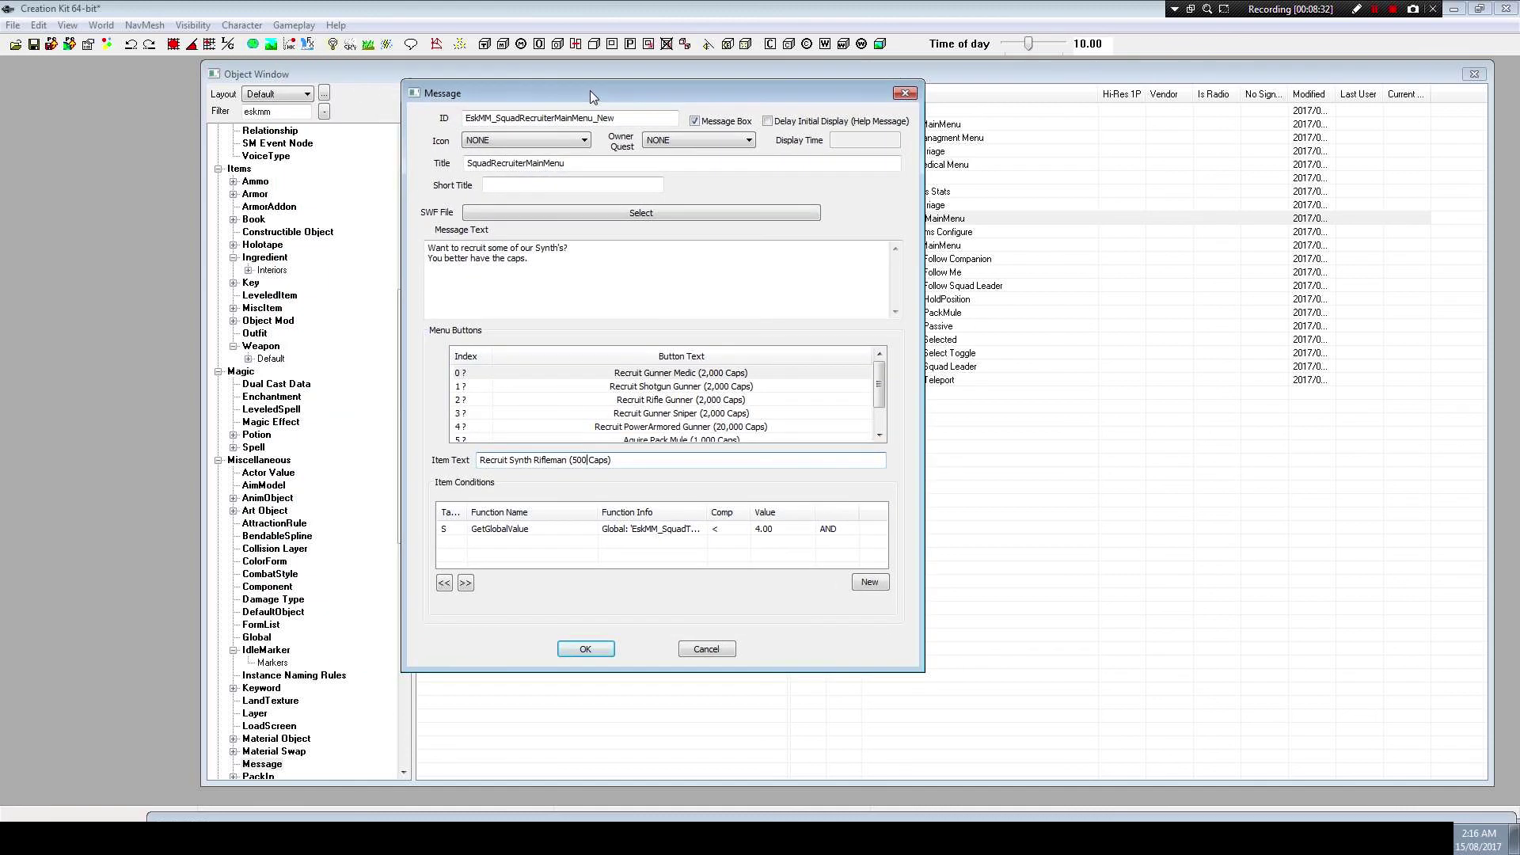
left_click(587, 650)
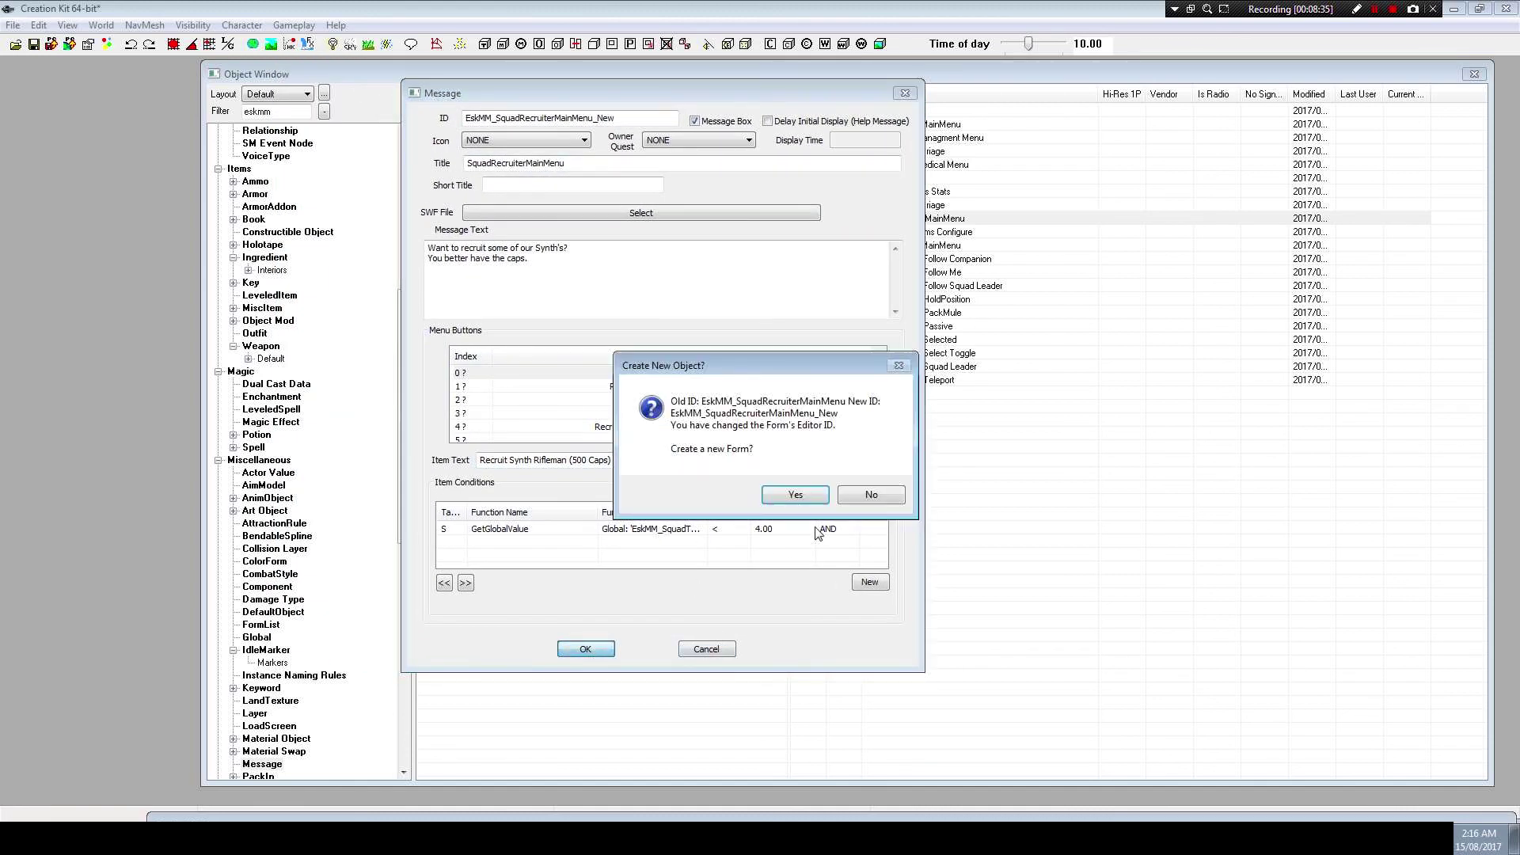
left_click(792, 497)
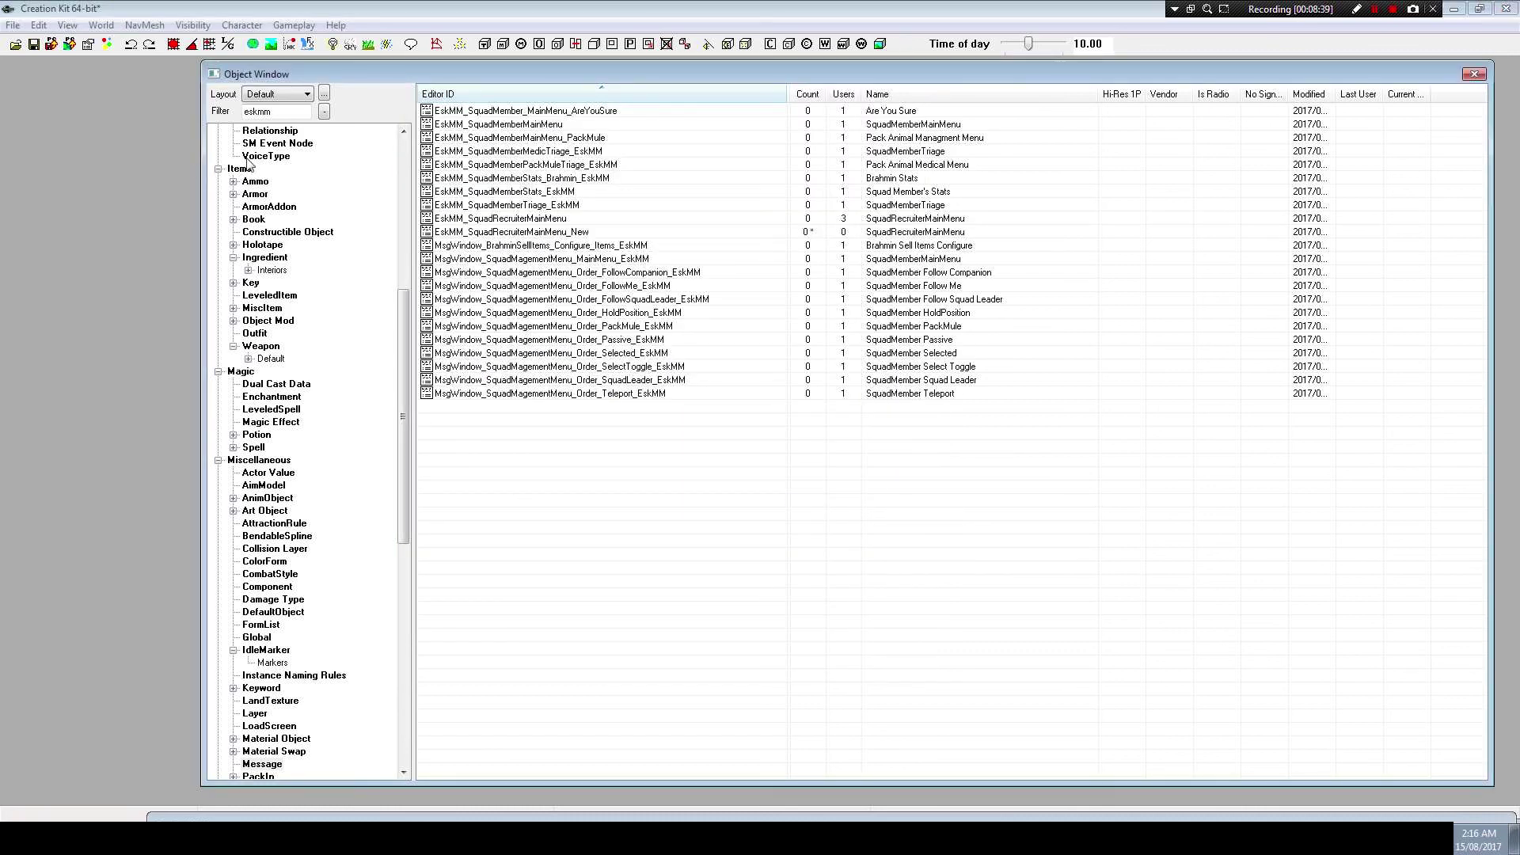
Open the RecruitSynthSpawner_EskMM_New actor and show the properties of its EskMM_SquadRecruiterScript
left_click_drag(402, 435, 388, 228)
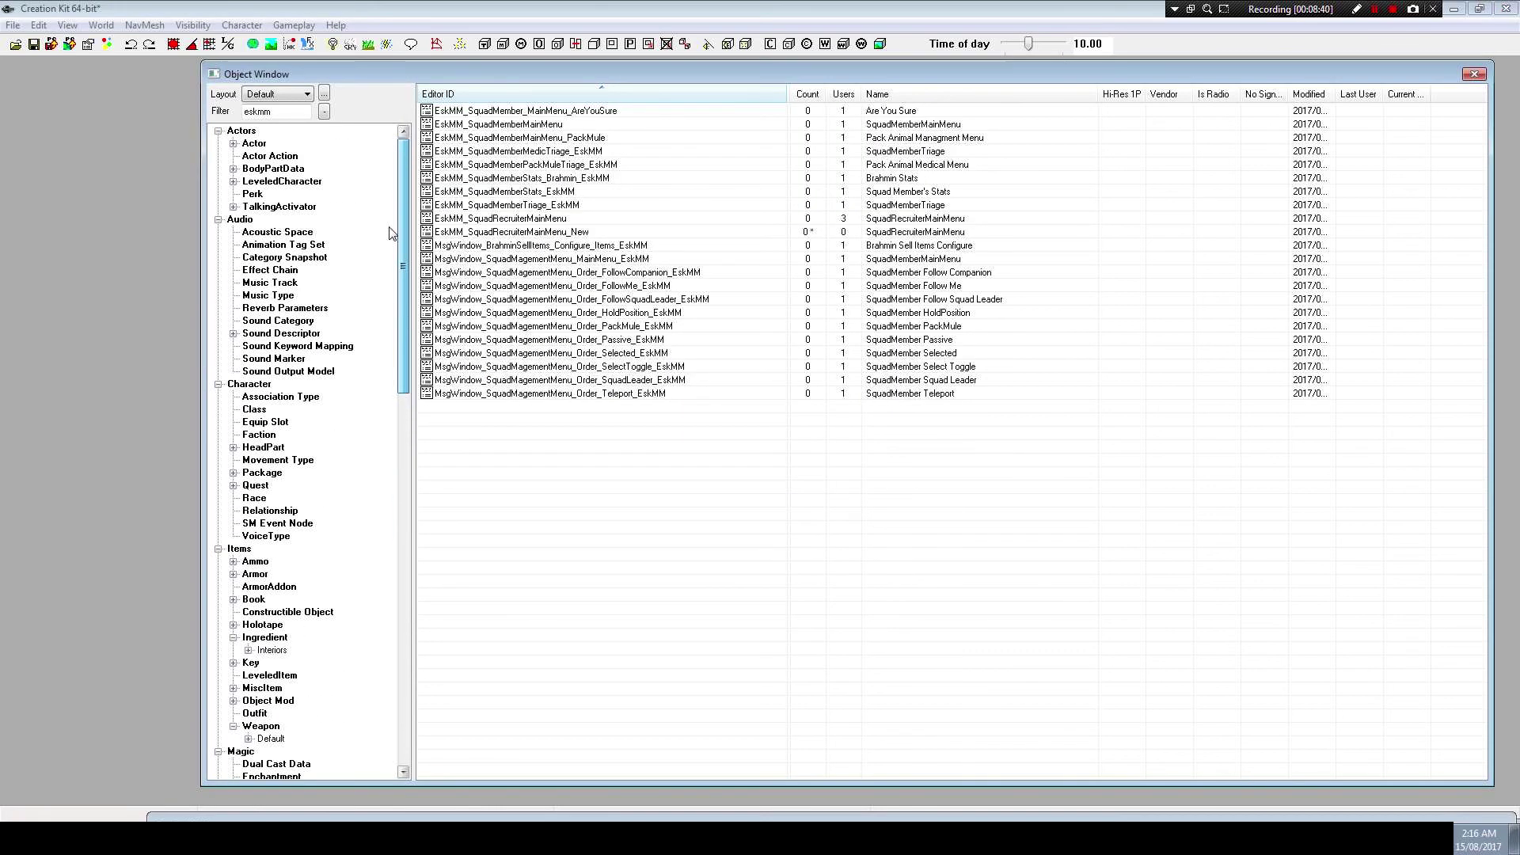
left_click(254, 143)
left_click(494, 516)
left_click(553, 527)
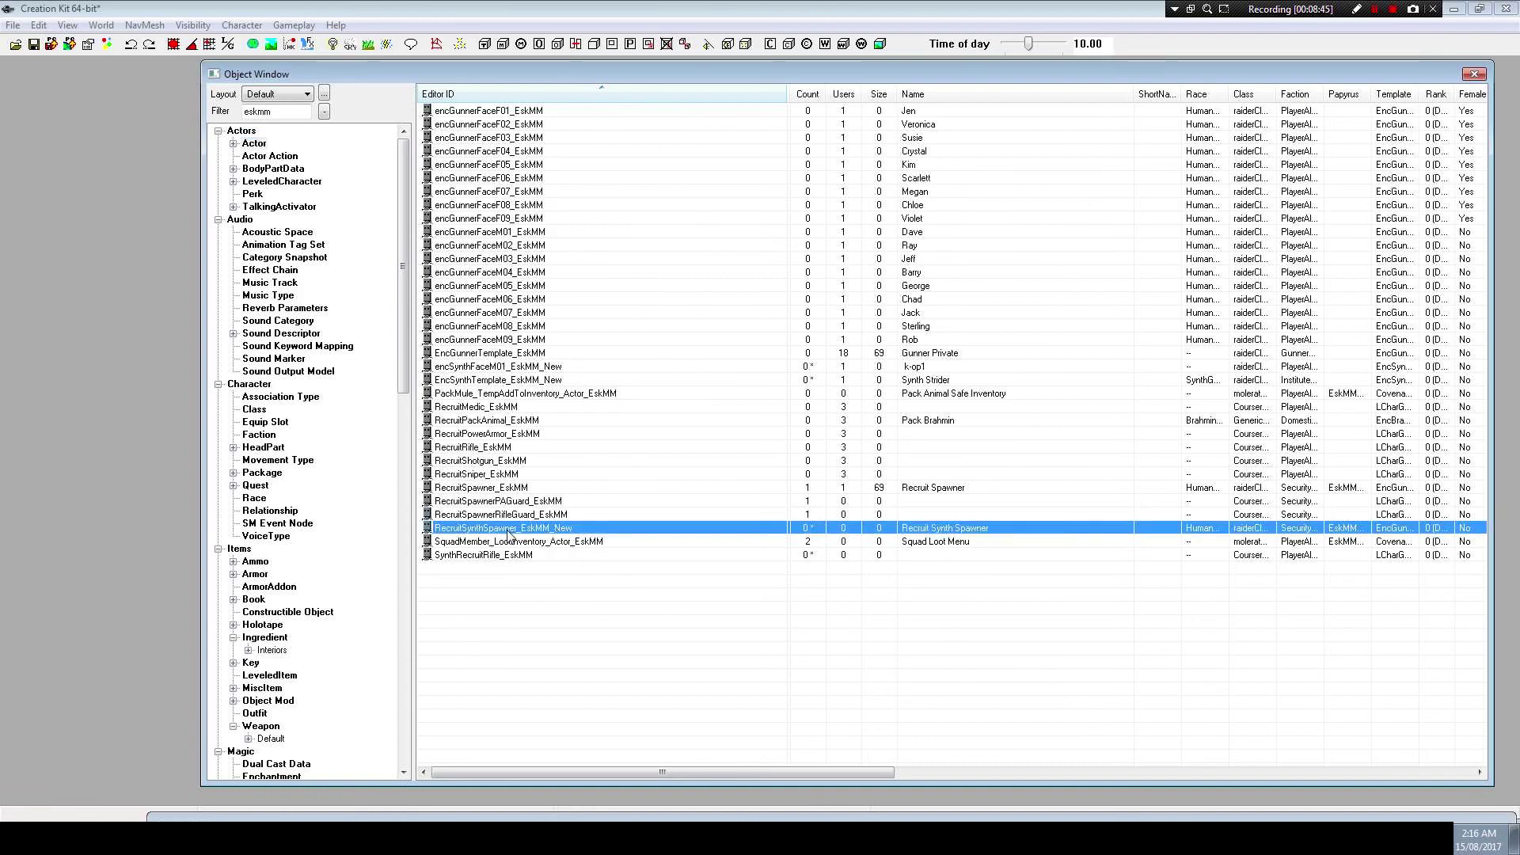
key("Delete")
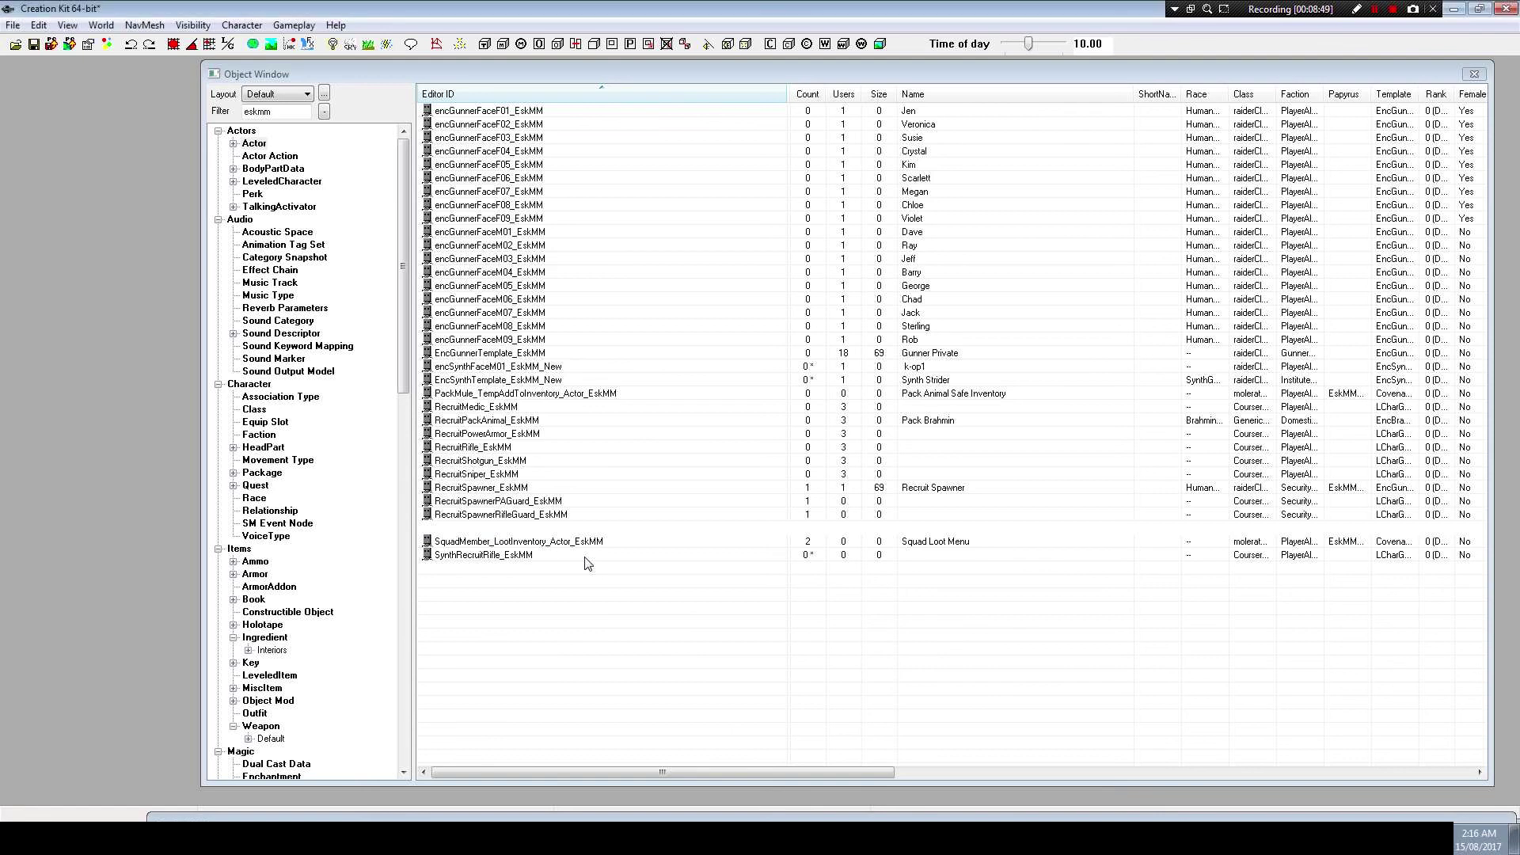
left_click(378, 417)
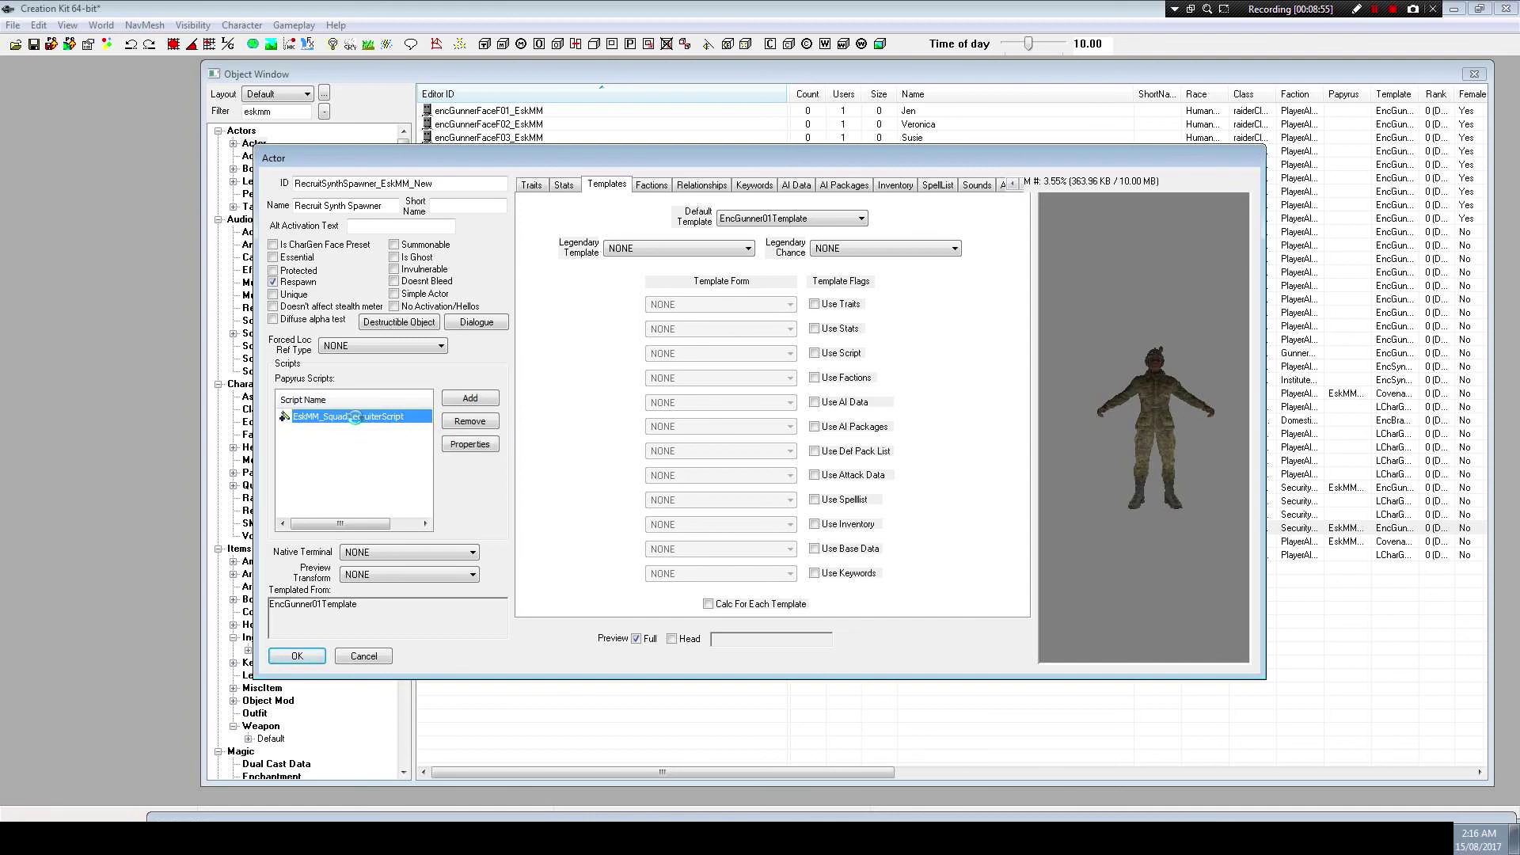
double_click(356, 424)
left_click_drag(574, 176, 667, 79)
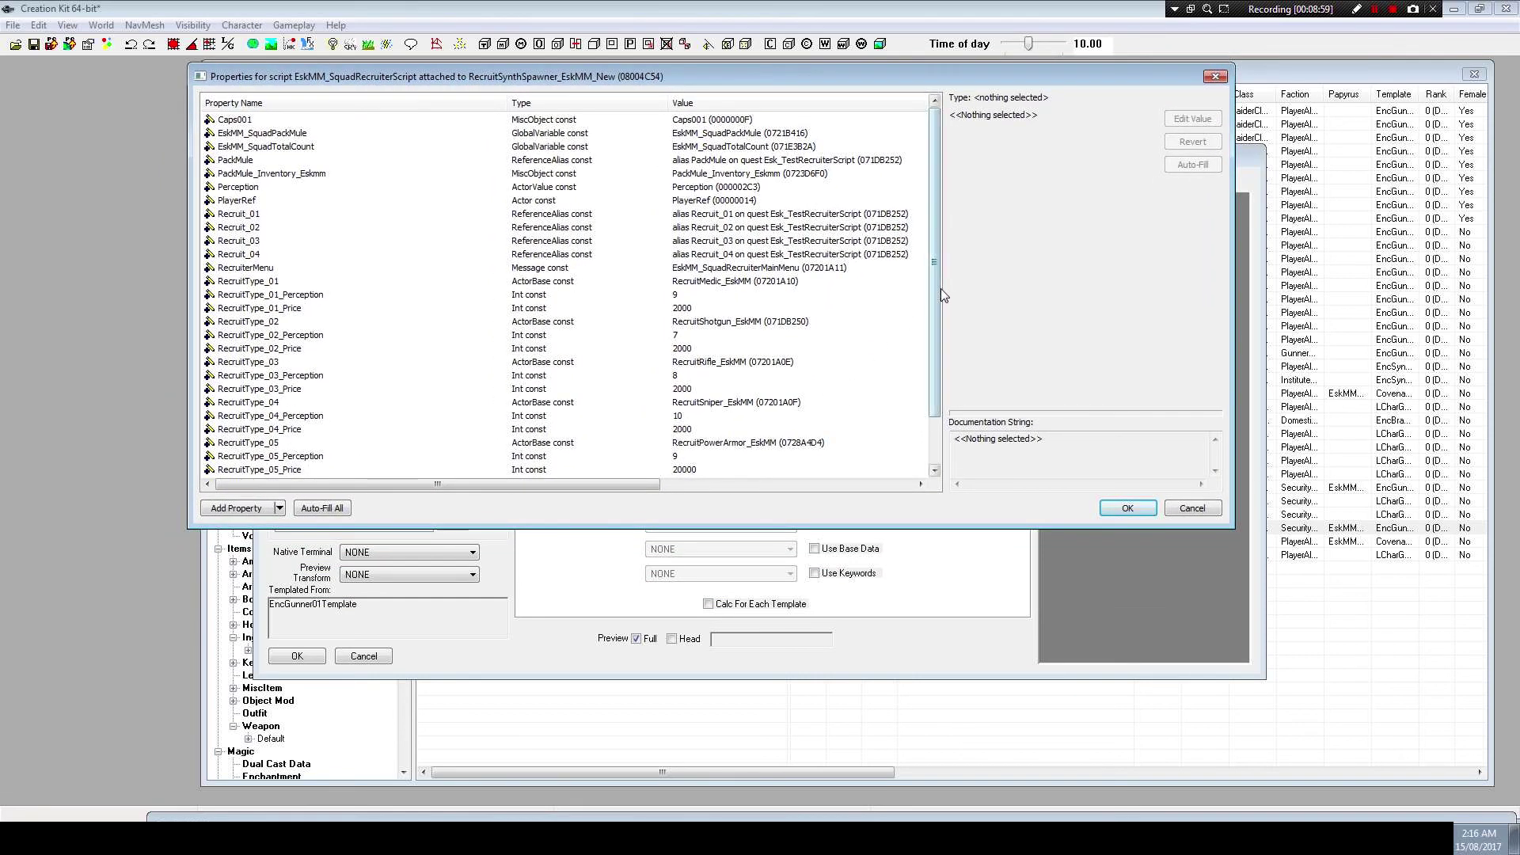
Examine the script's recruit type, perception and price properties, ending with RecruitType_01 selected
left_click_drag(935, 290, 930, 339)
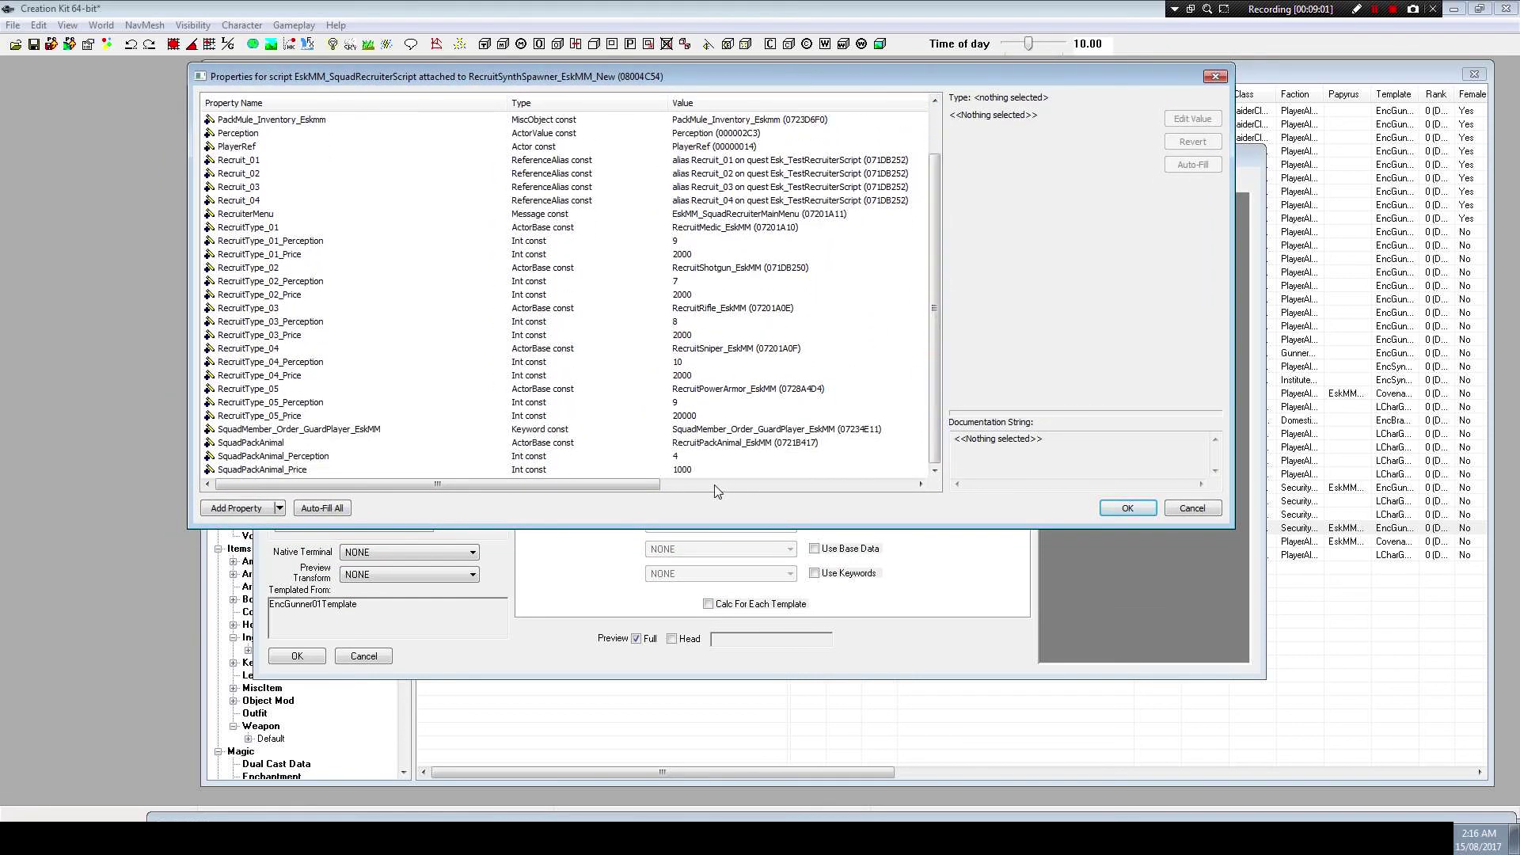
left_click(686, 472)
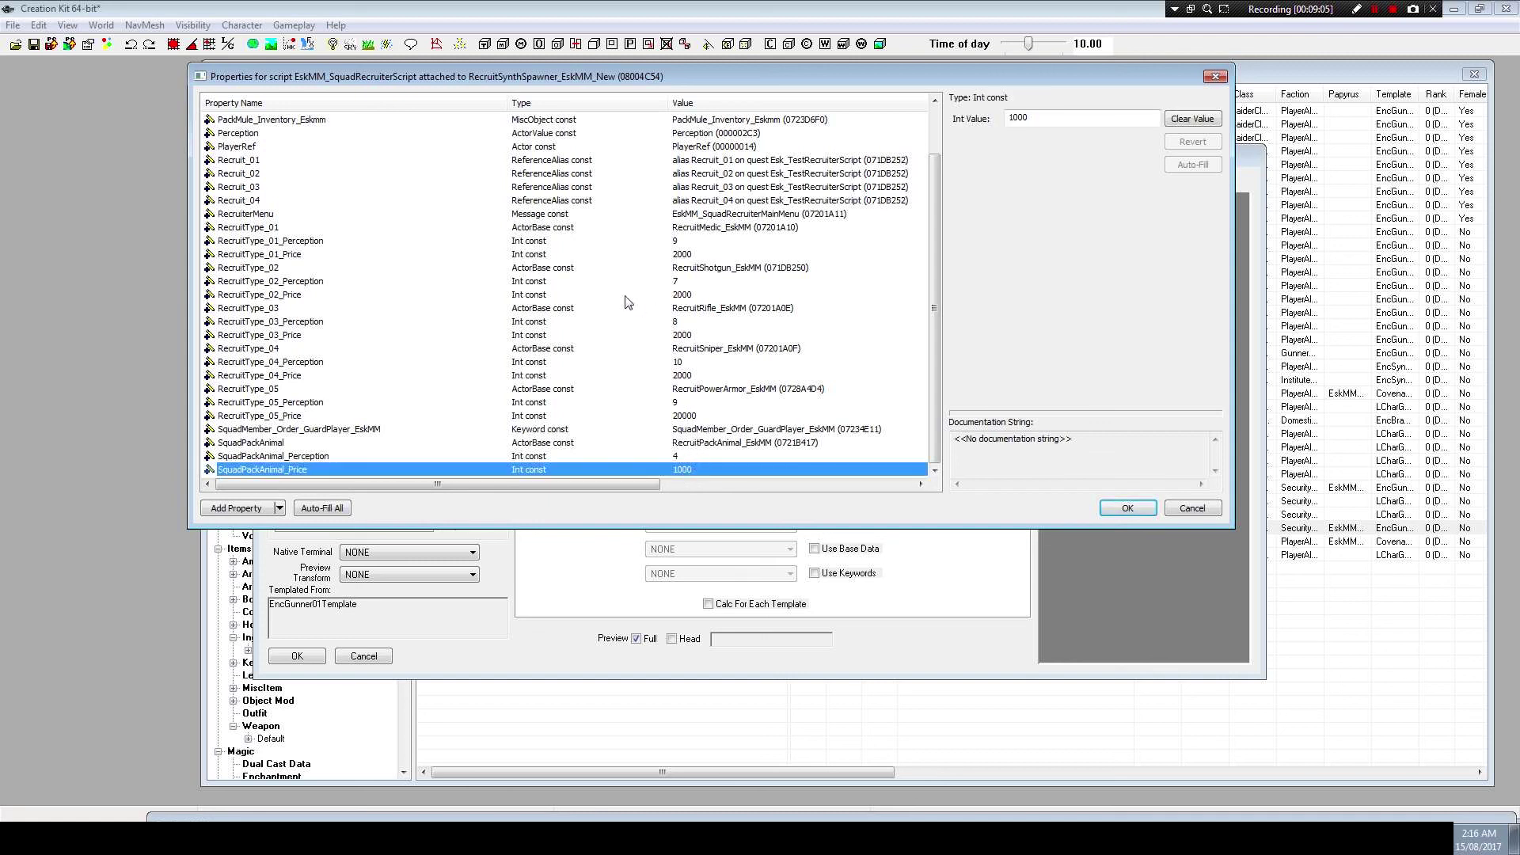
left_click(271, 270)
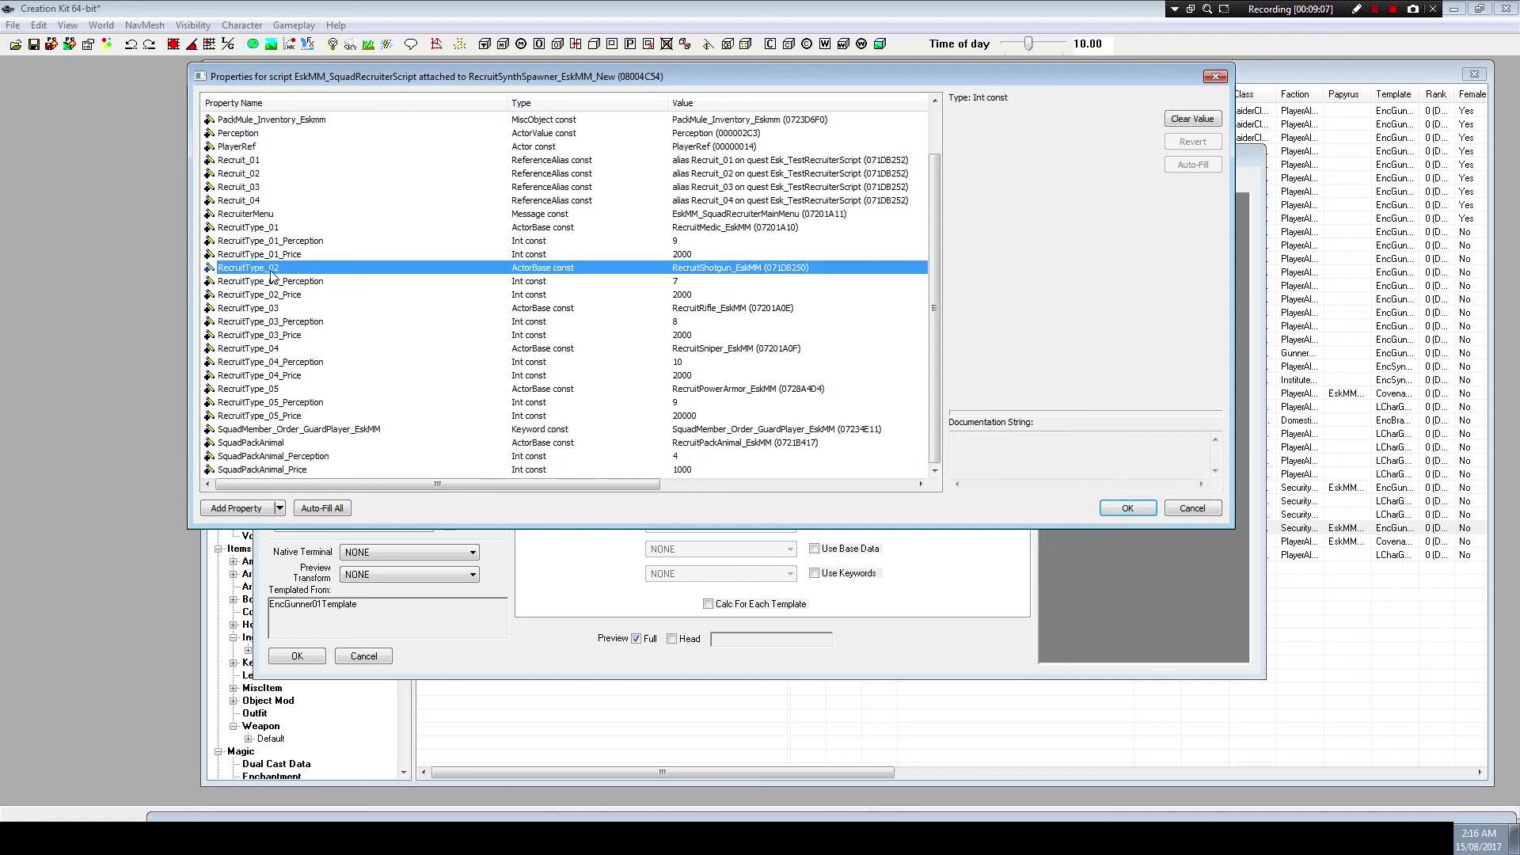
left_click(266, 471)
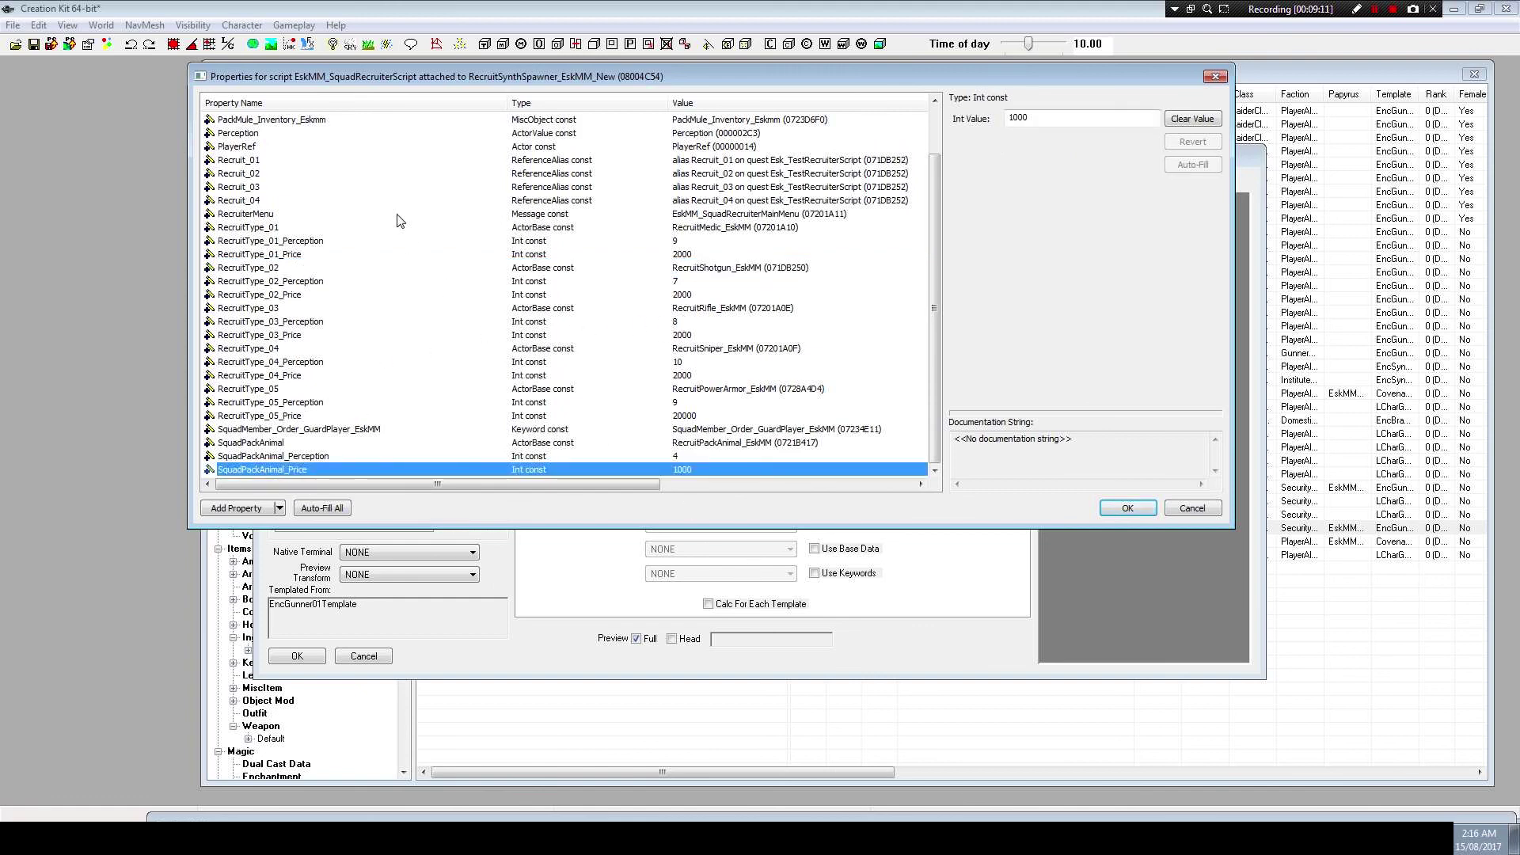
right_click(283, 231)
left_click(332, 262)
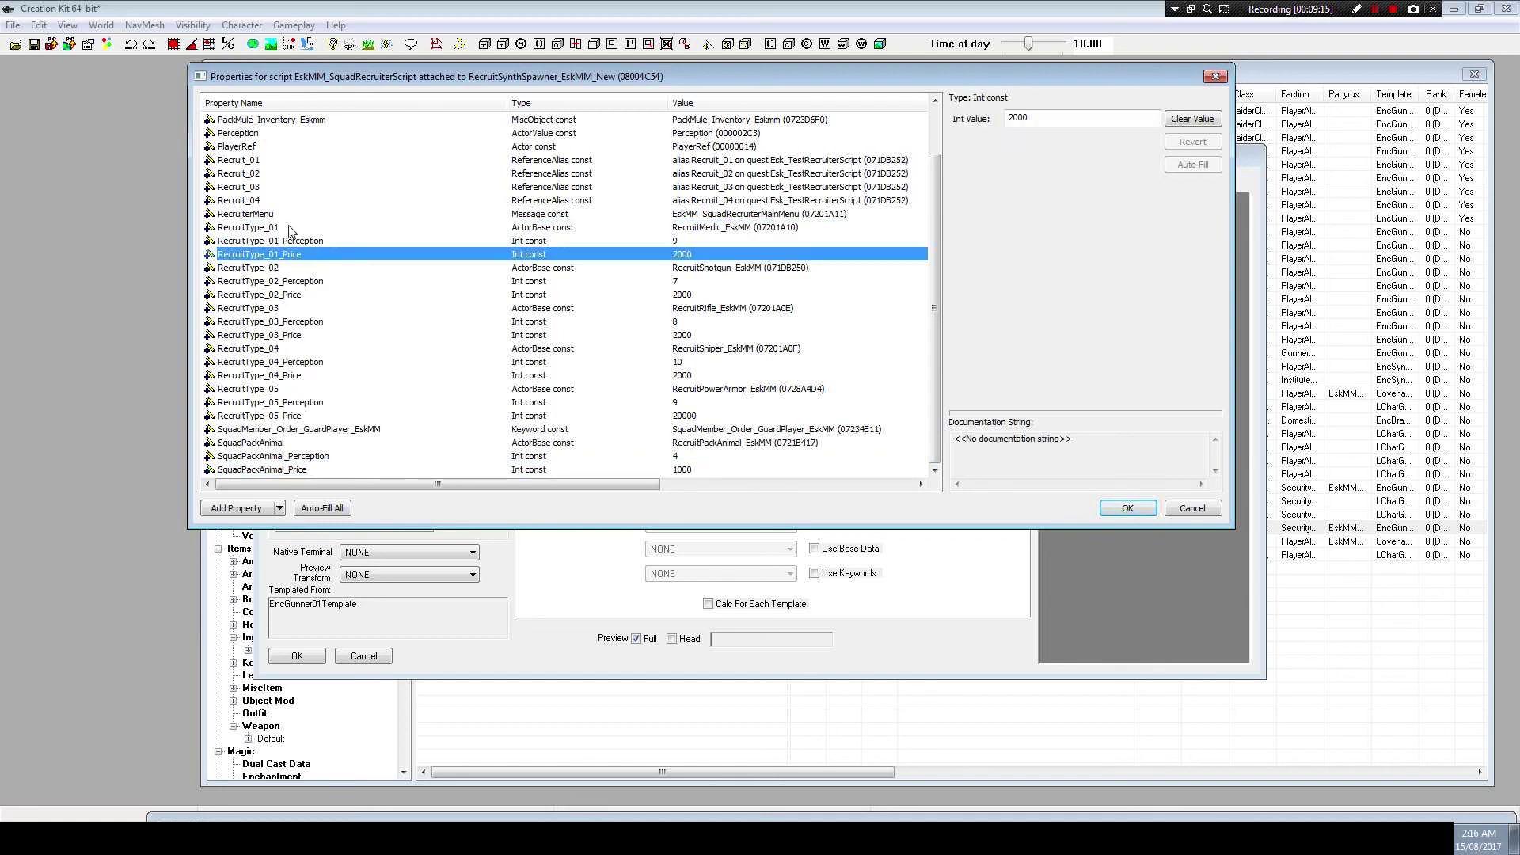
left_click(319, 241)
left_click(314, 256)
left_click(308, 227)
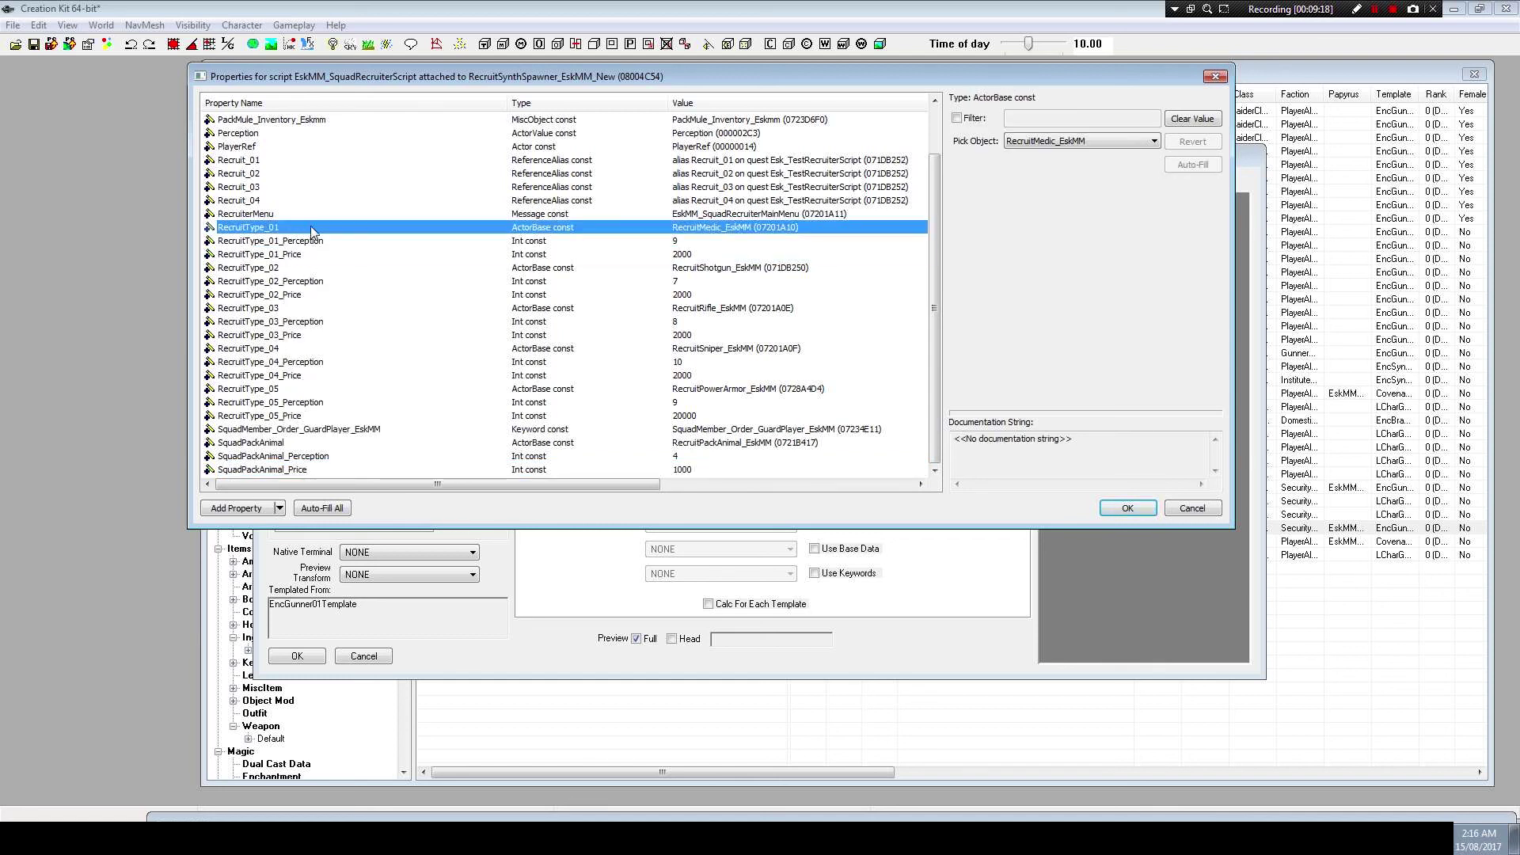
Set the RecruitType_01 property to the actor SynthRecruitRifle_EskMM
left_click(1097, 143)
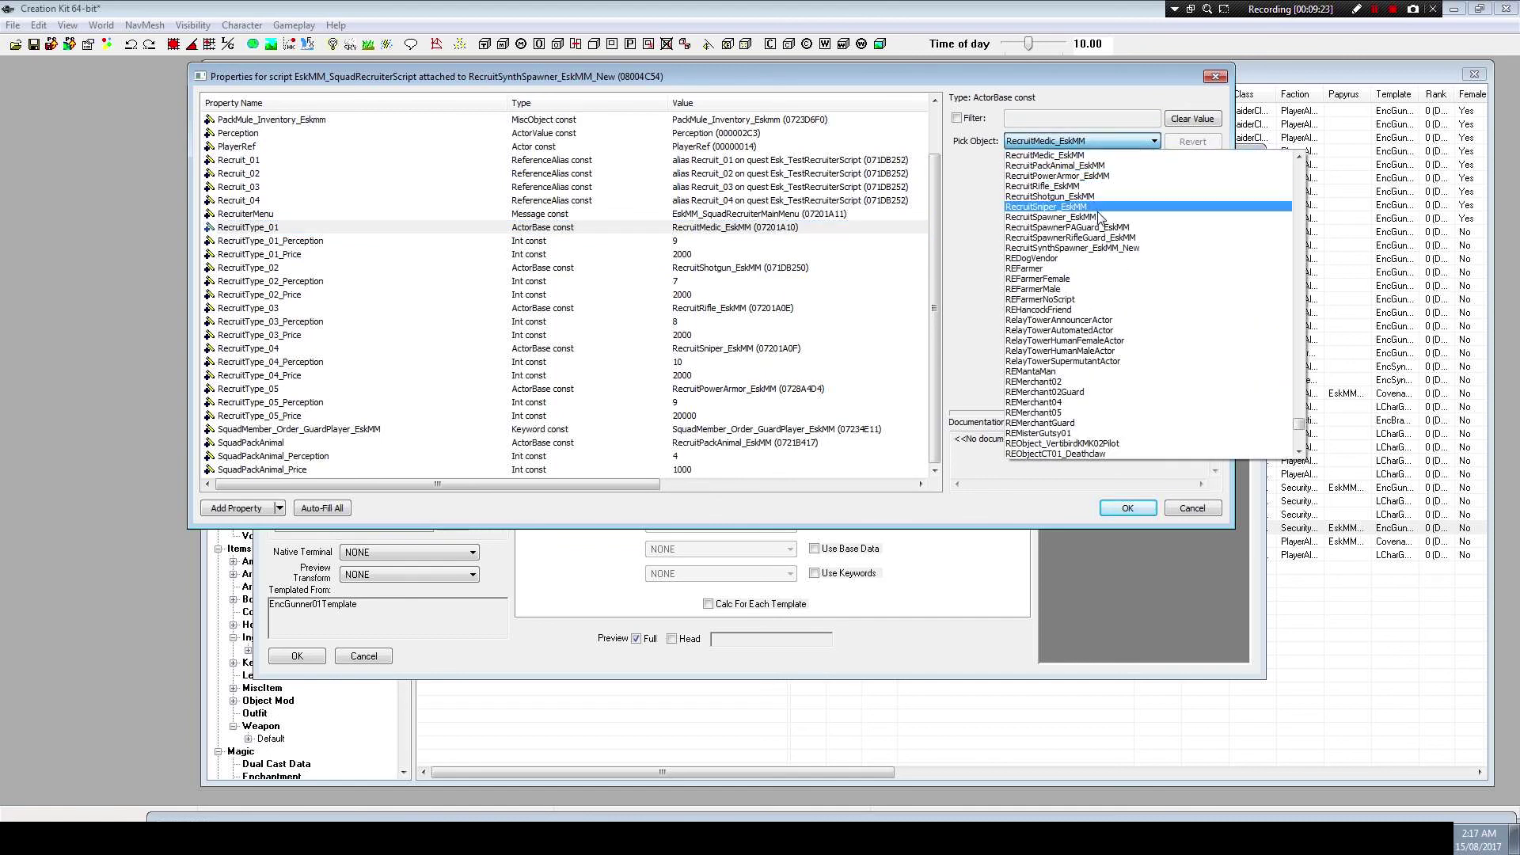
scroll(1167, 243, "up", 1)
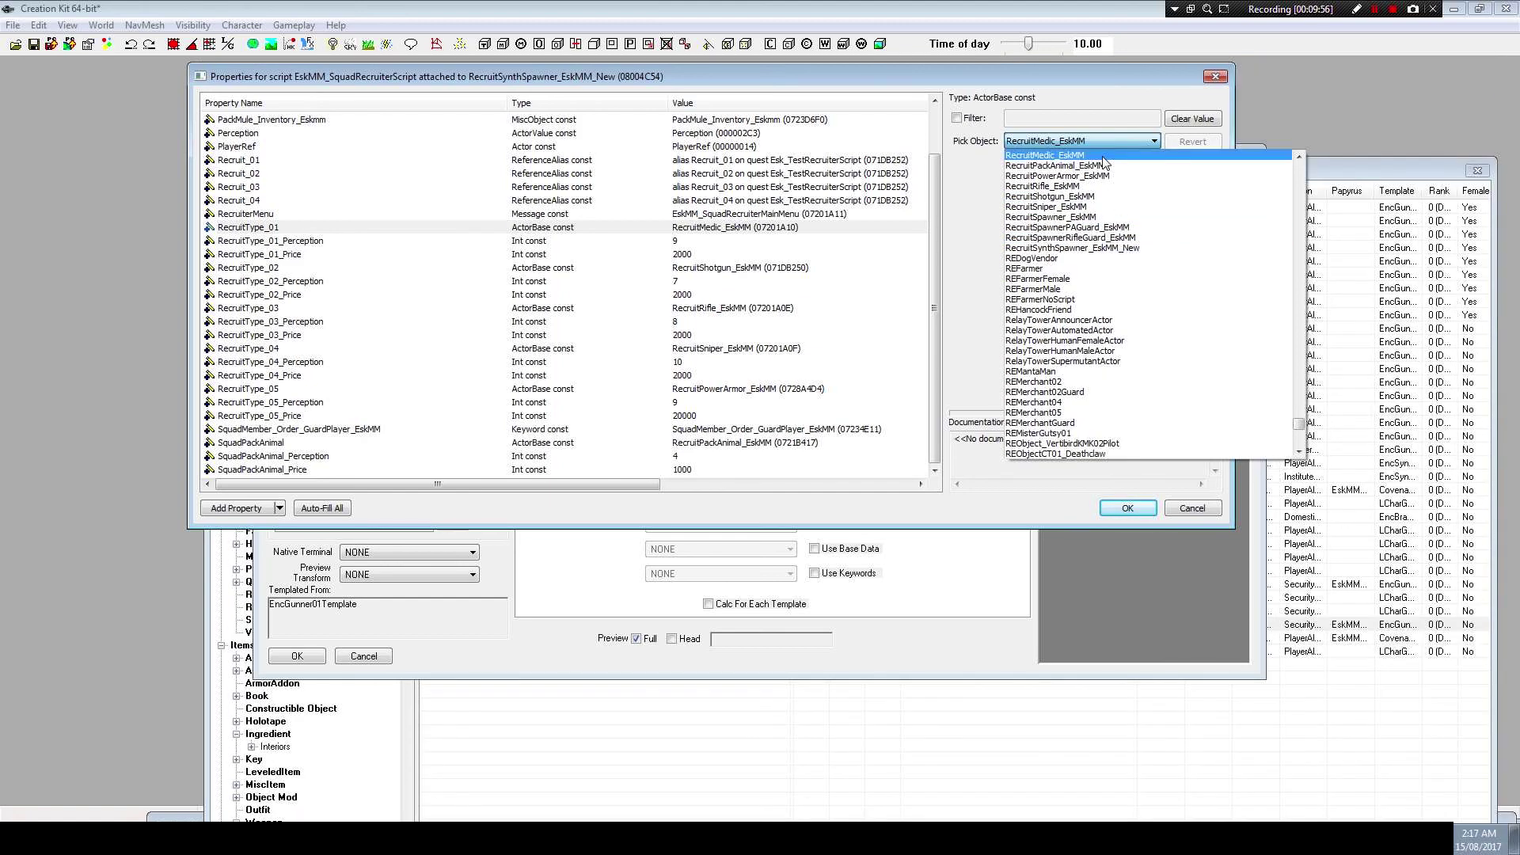
type("sy")
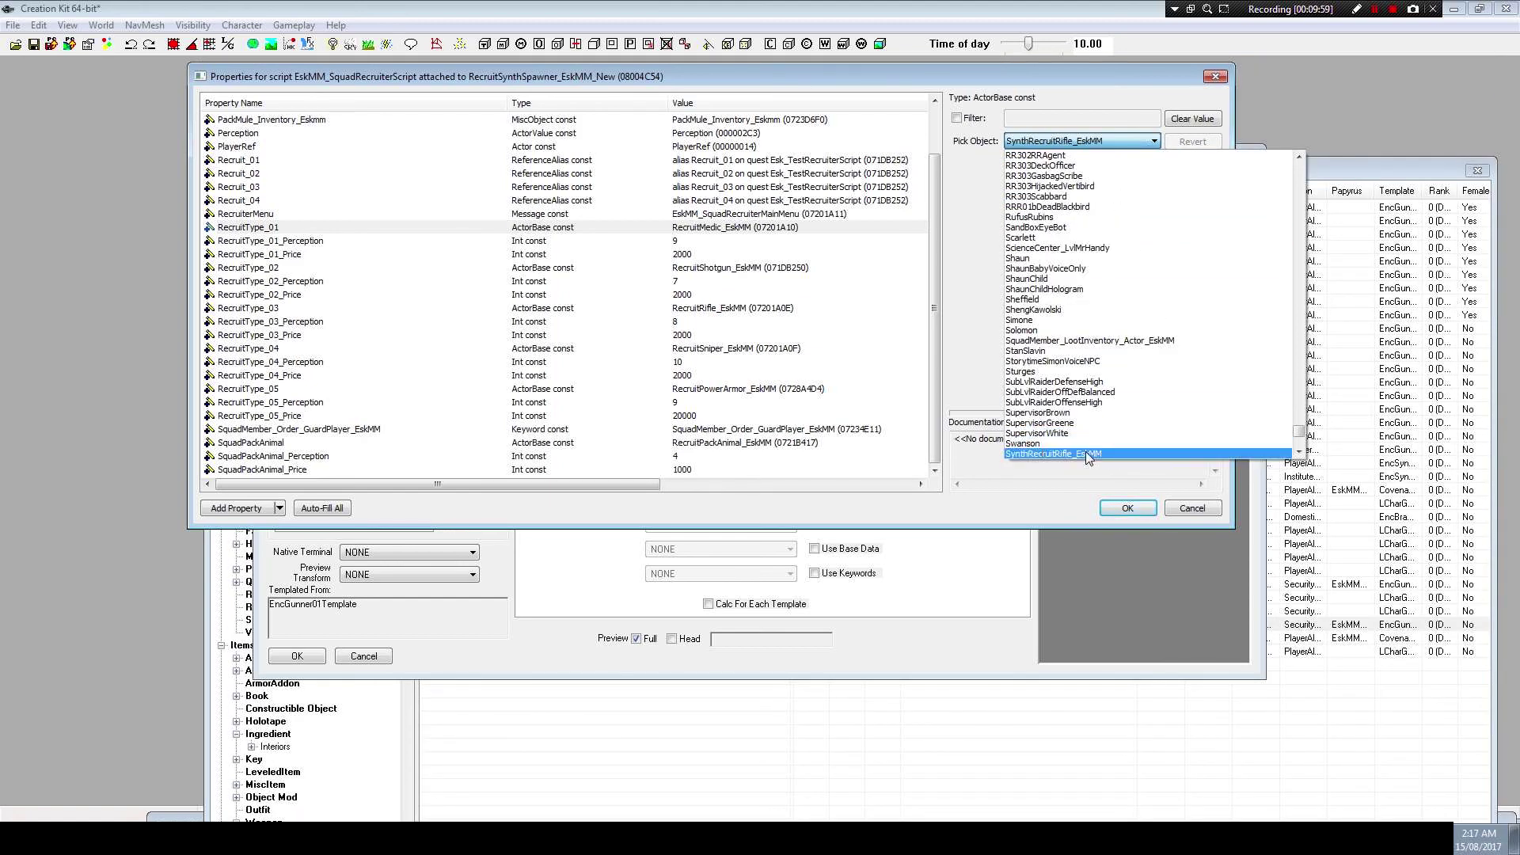
left_click(1053, 454)
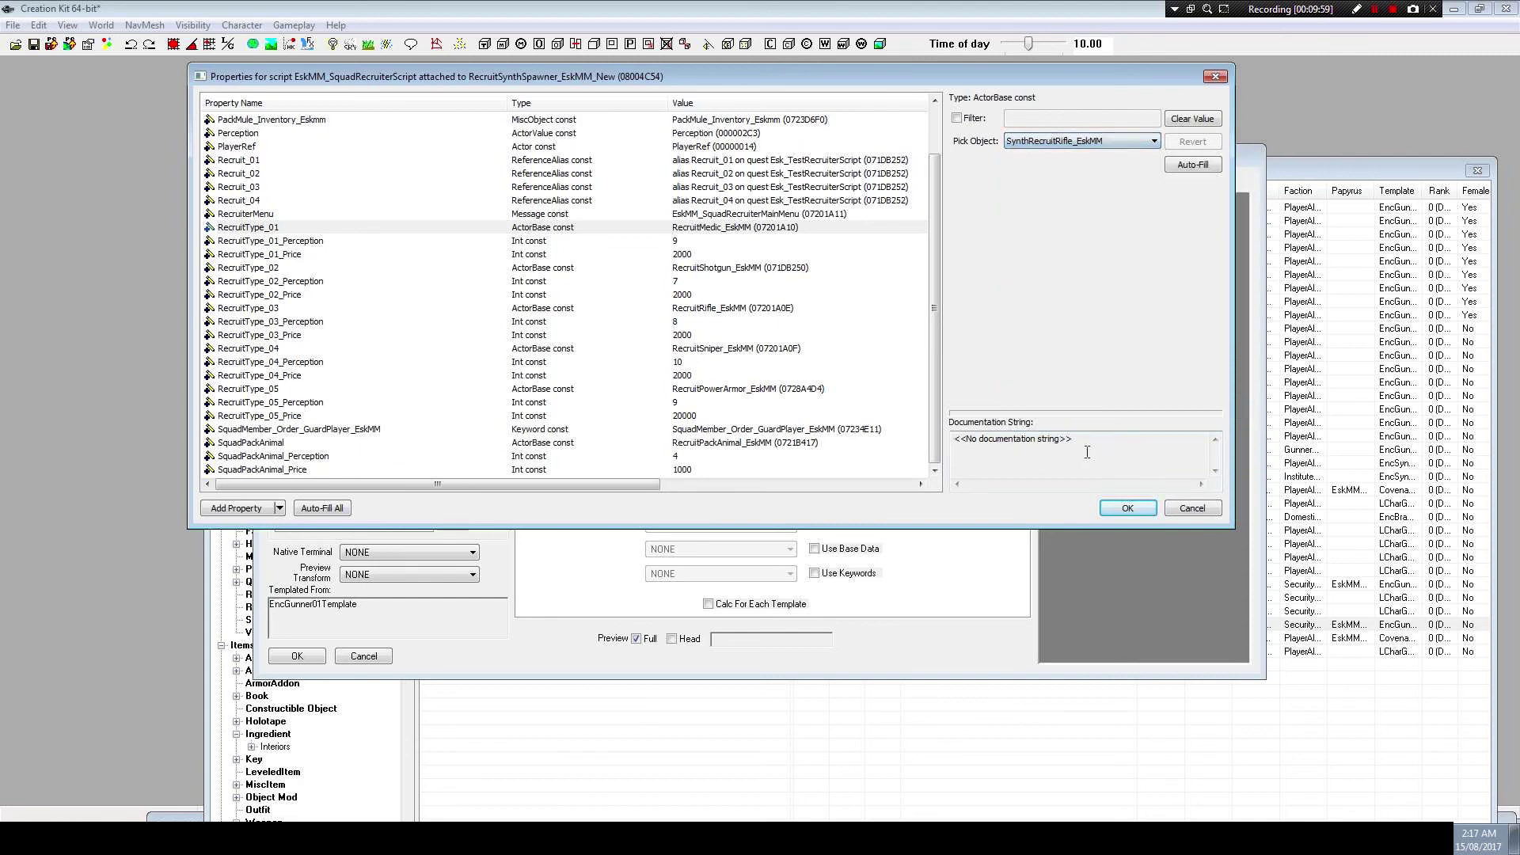
left_click(680, 241)
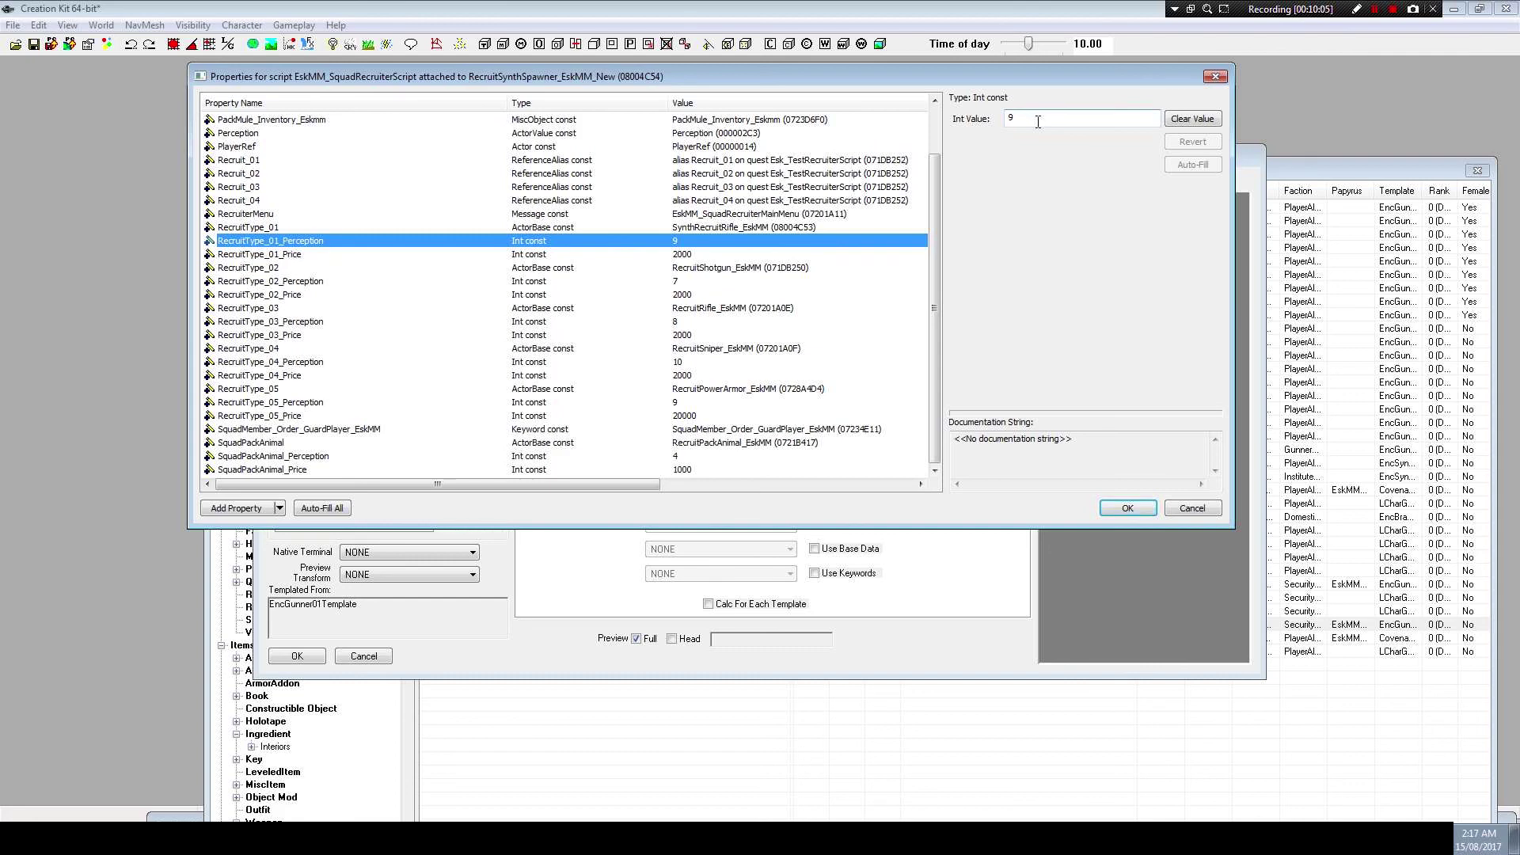
Set the RecruitType_01_Price property to 500
left_click(685, 257)
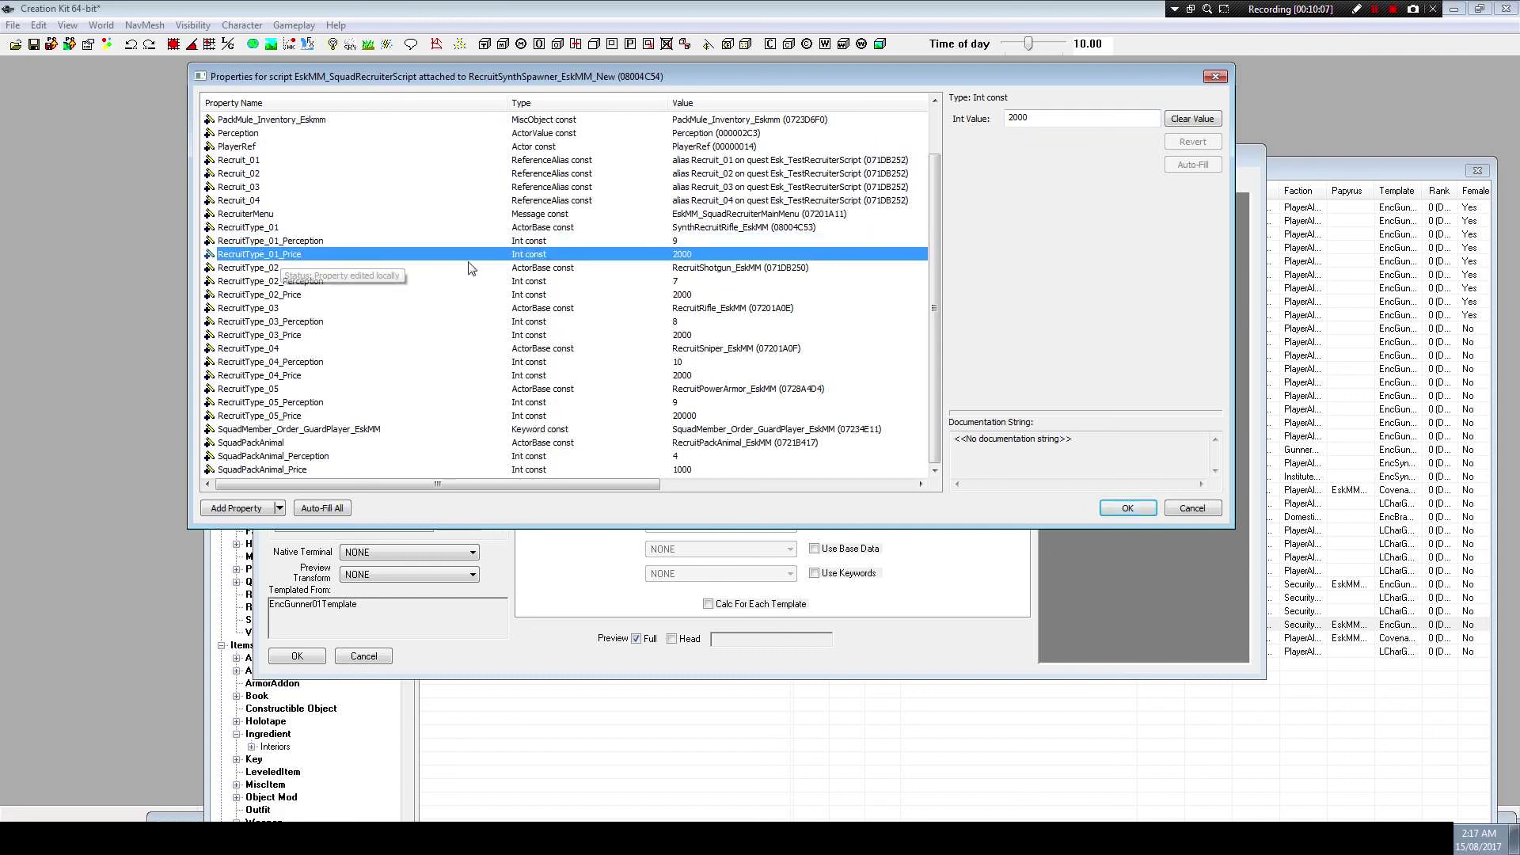
double_click(1030, 118)
type("5")
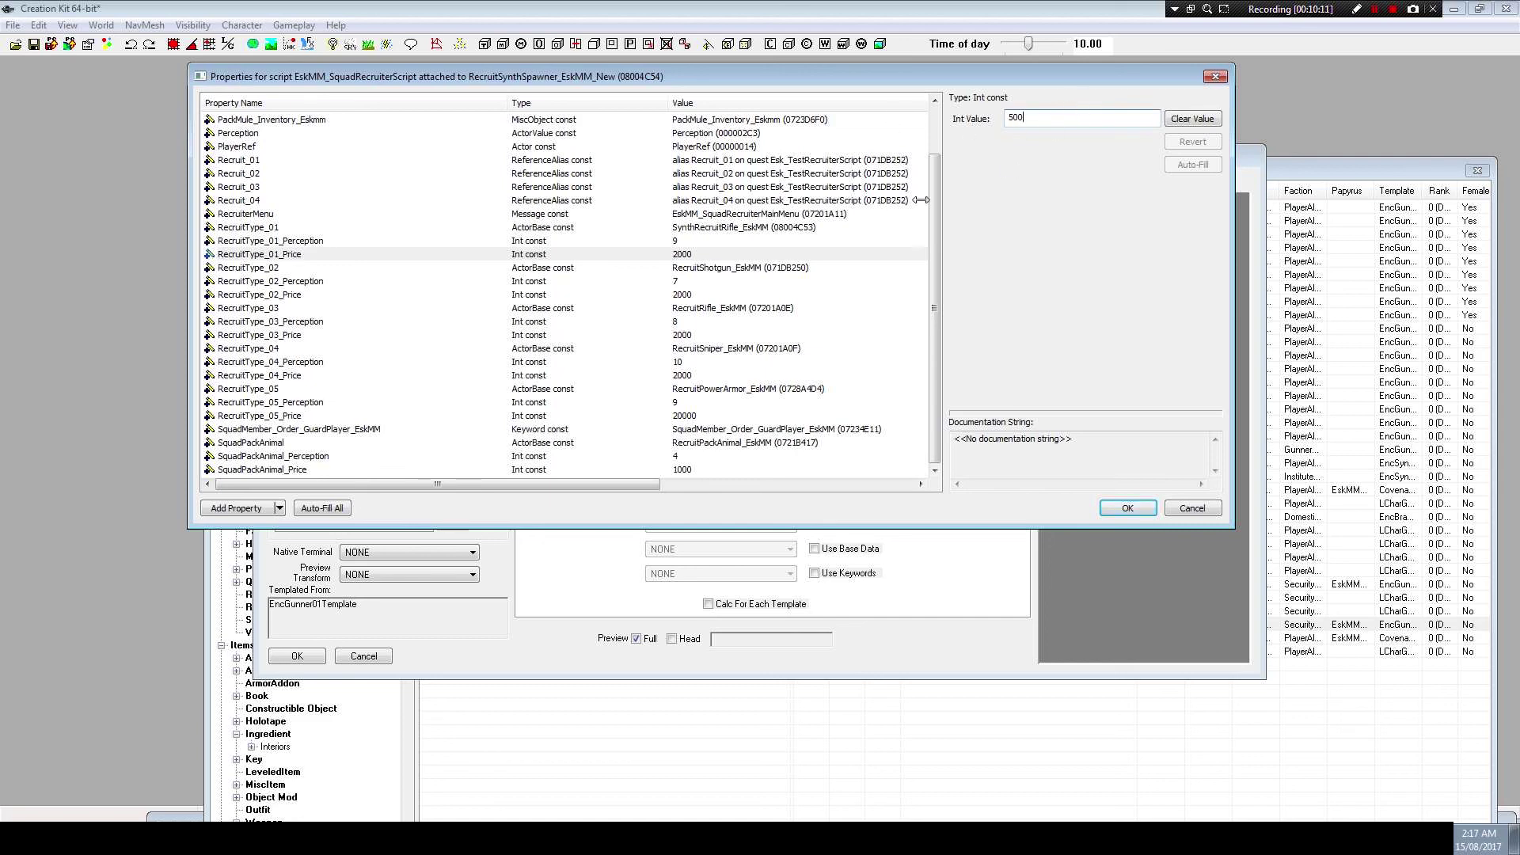
left_click(743, 270)
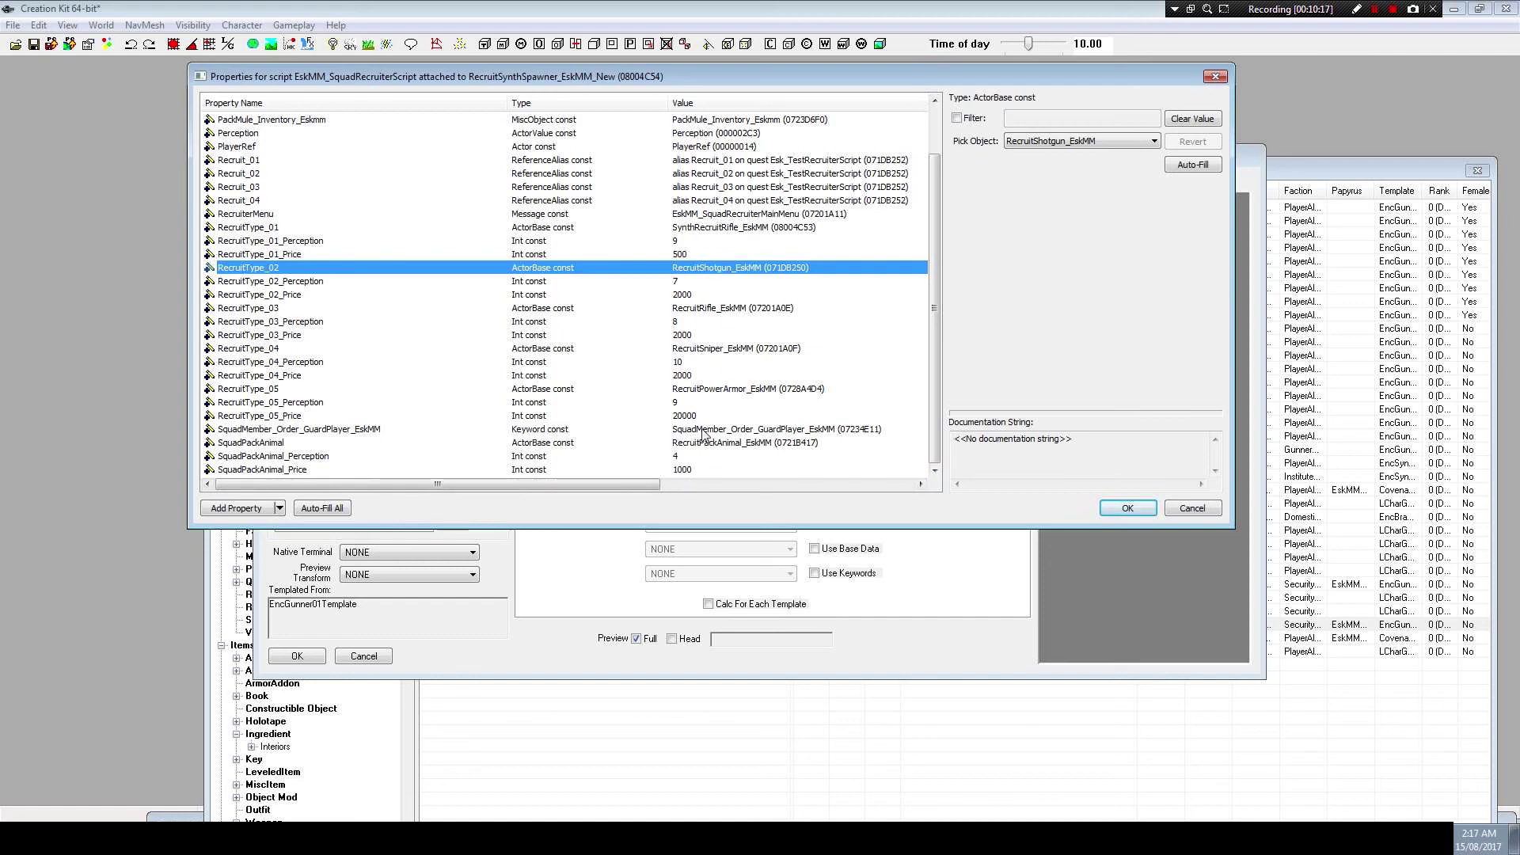
Set the RecruiterMenu property to the message EskMM_SquadRecruiterMainMenu_New
scroll(712, 321, "up", 2)
left_click(728, 283)
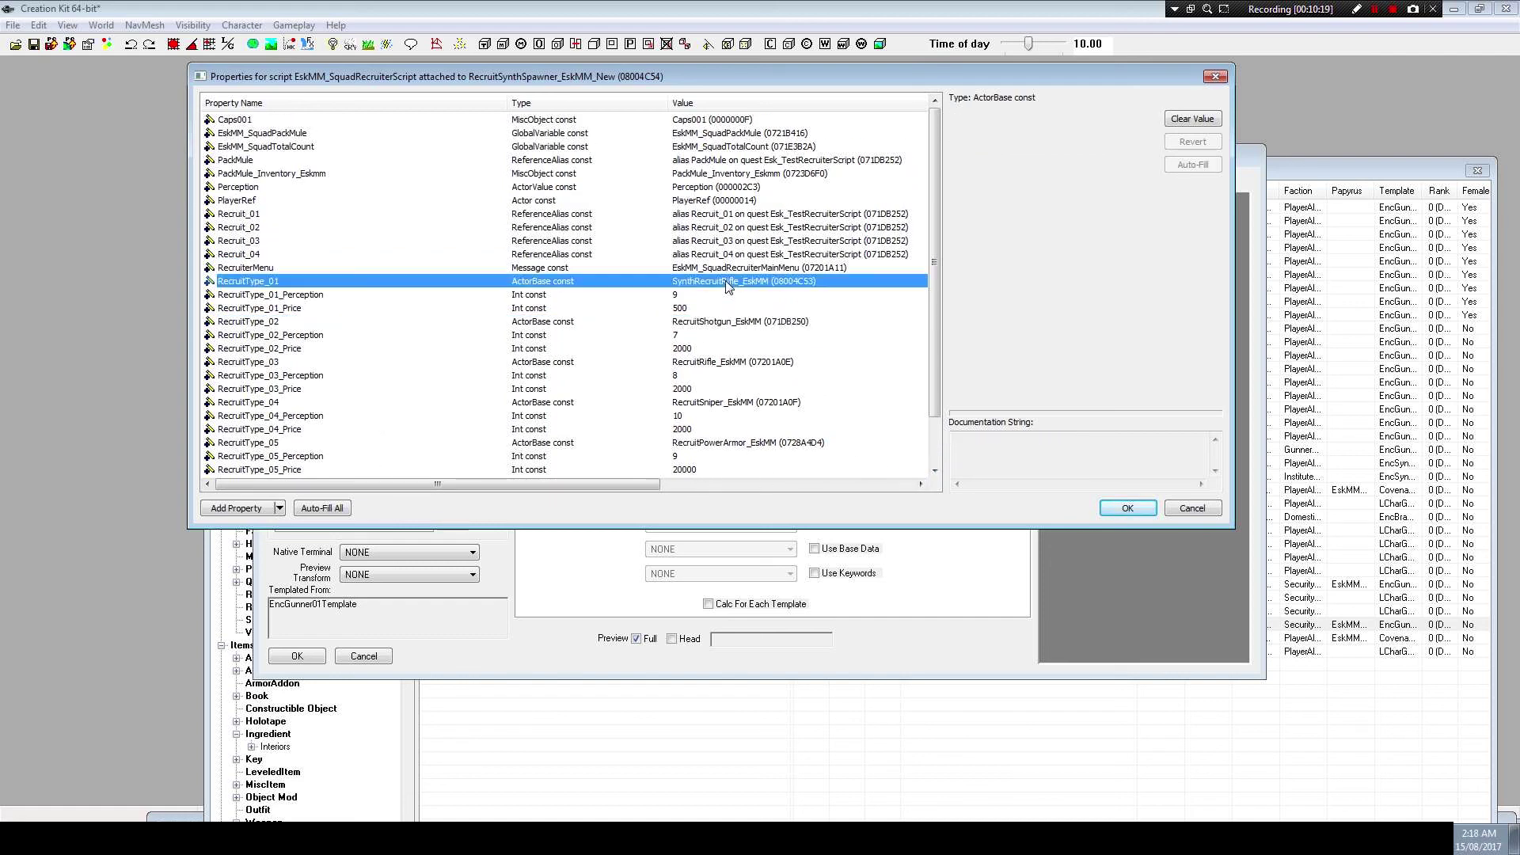
left_click(684, 271)
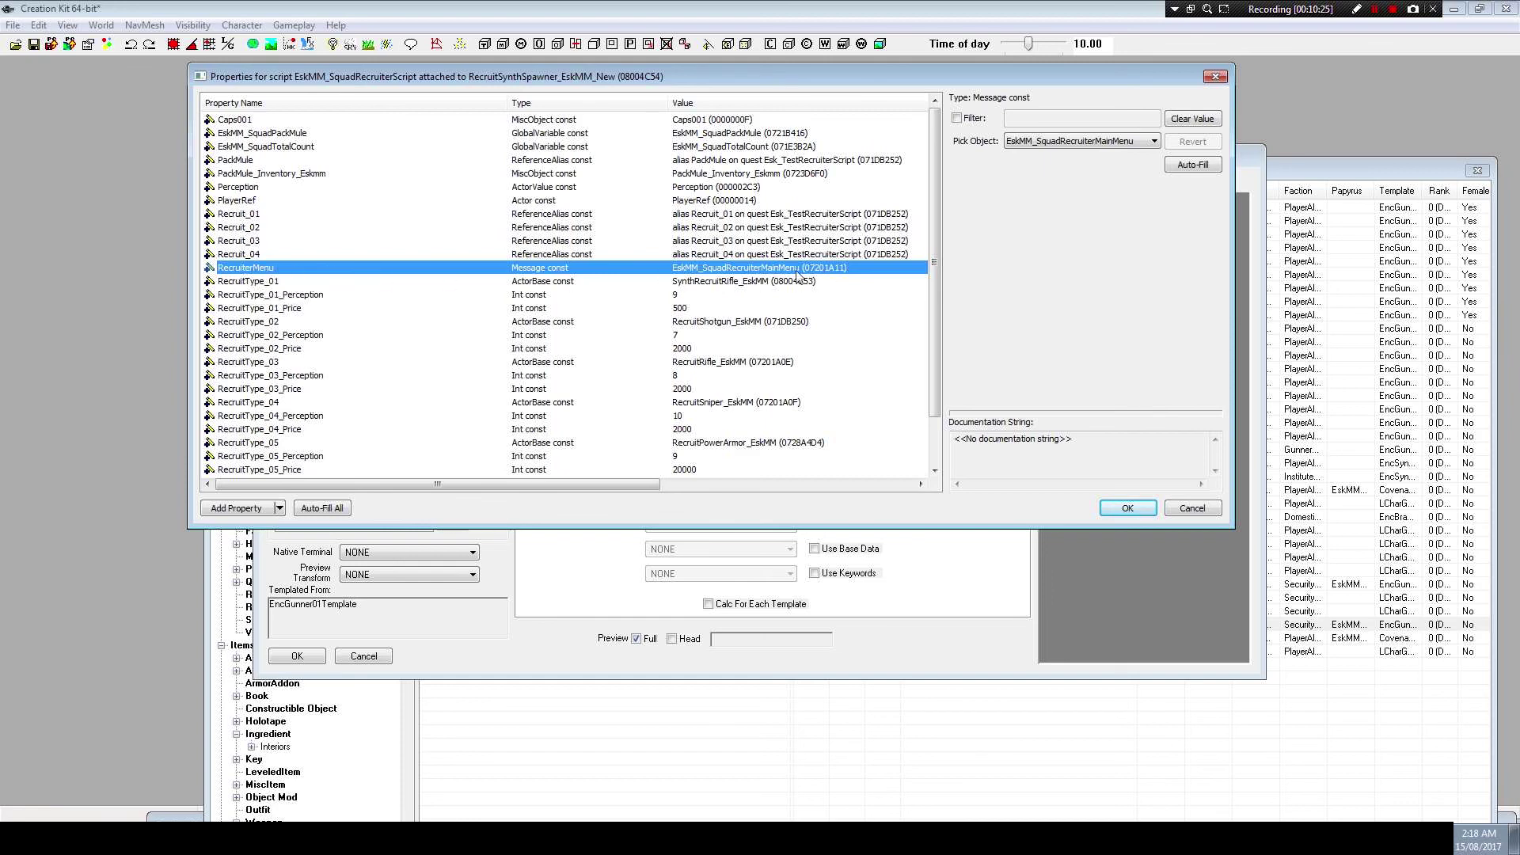
left_click(1154, 141)
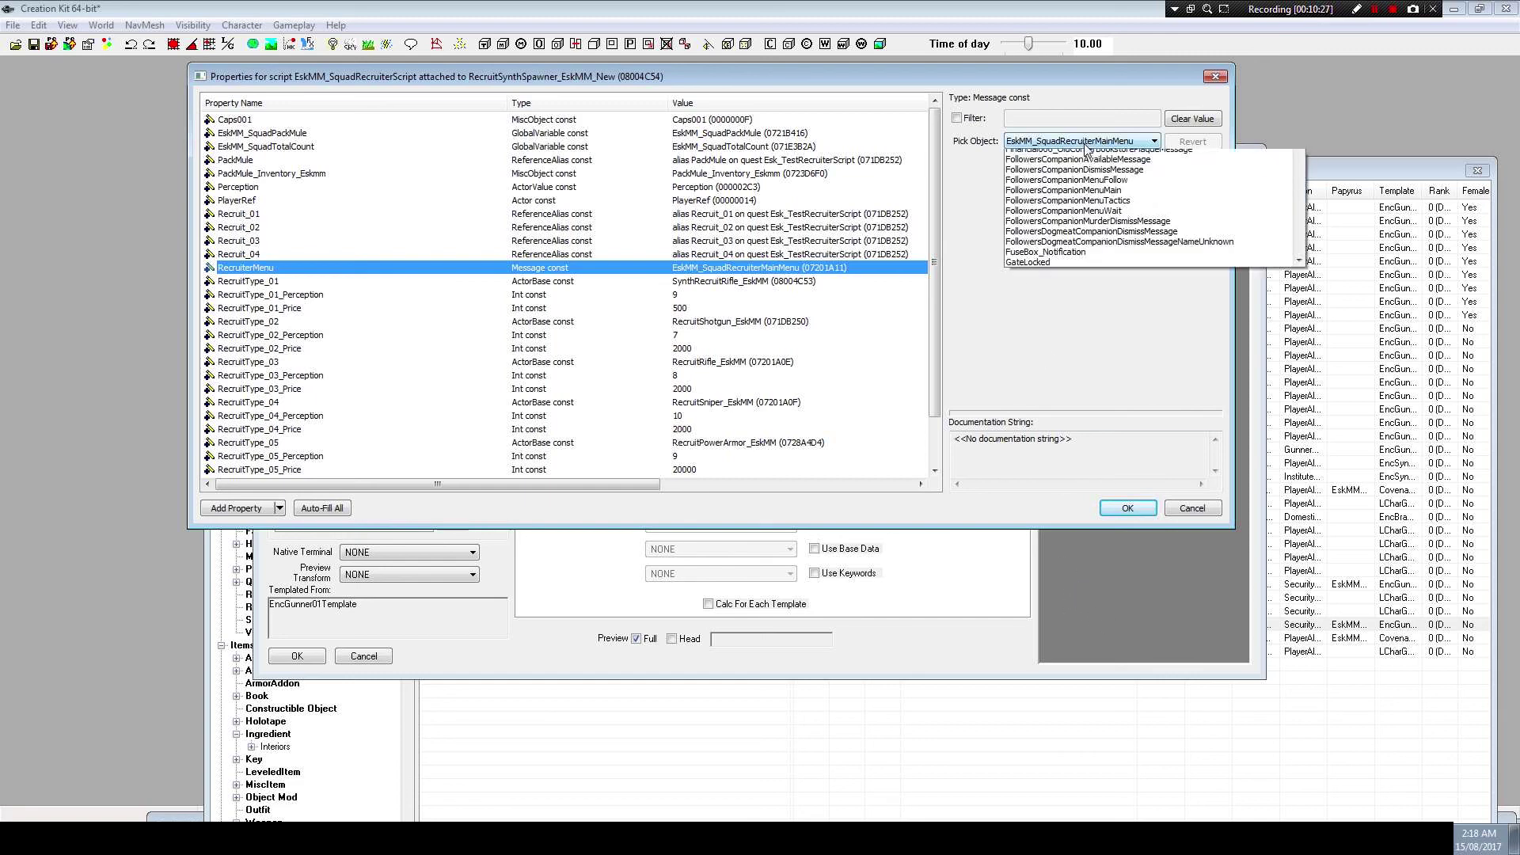
scroll(1179, 203, "up", 1)
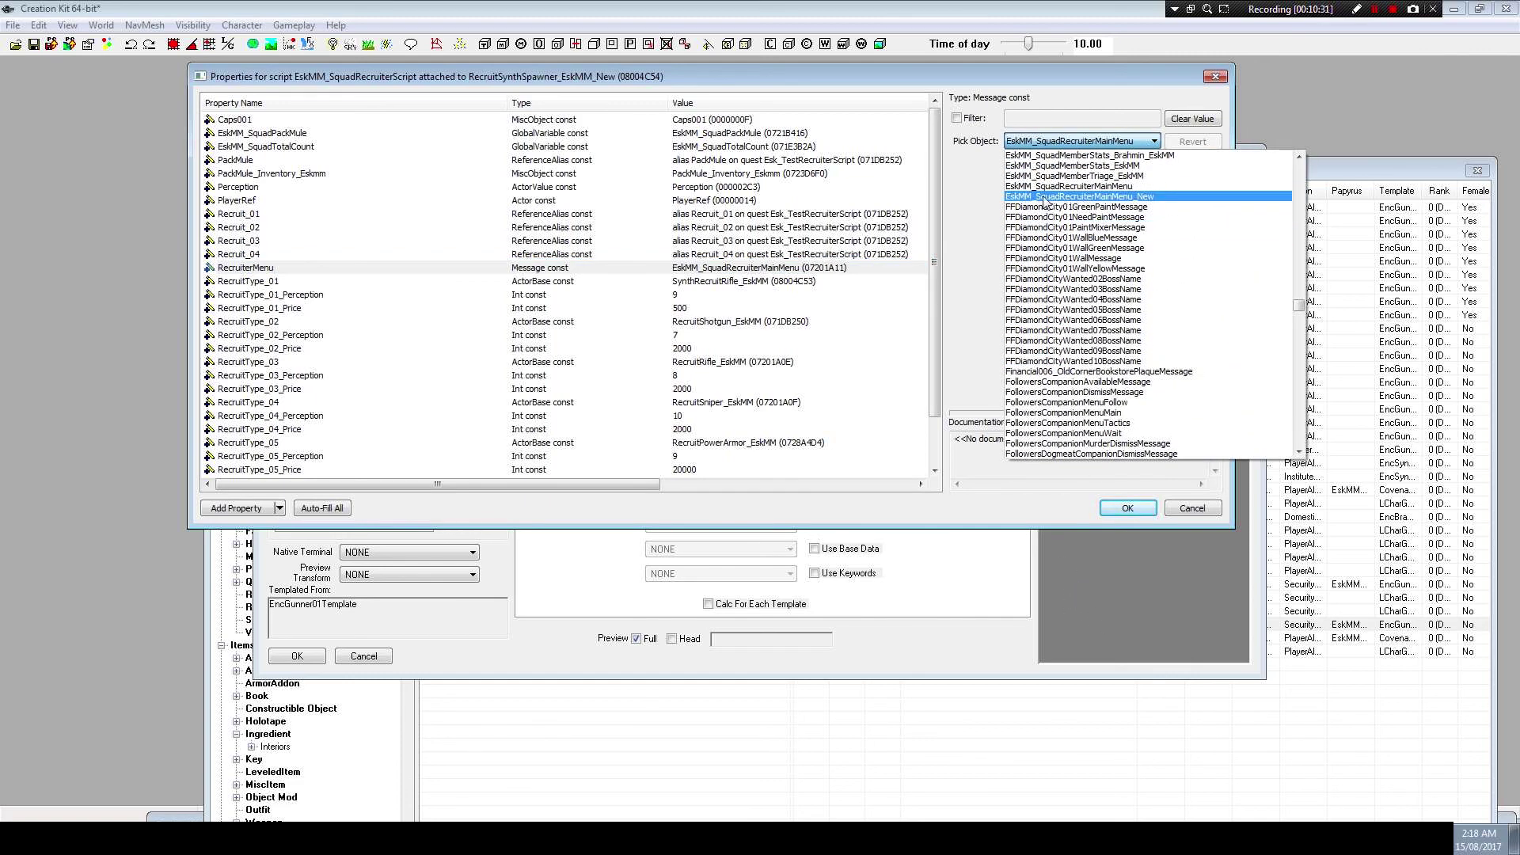
left_click(1168, 196)
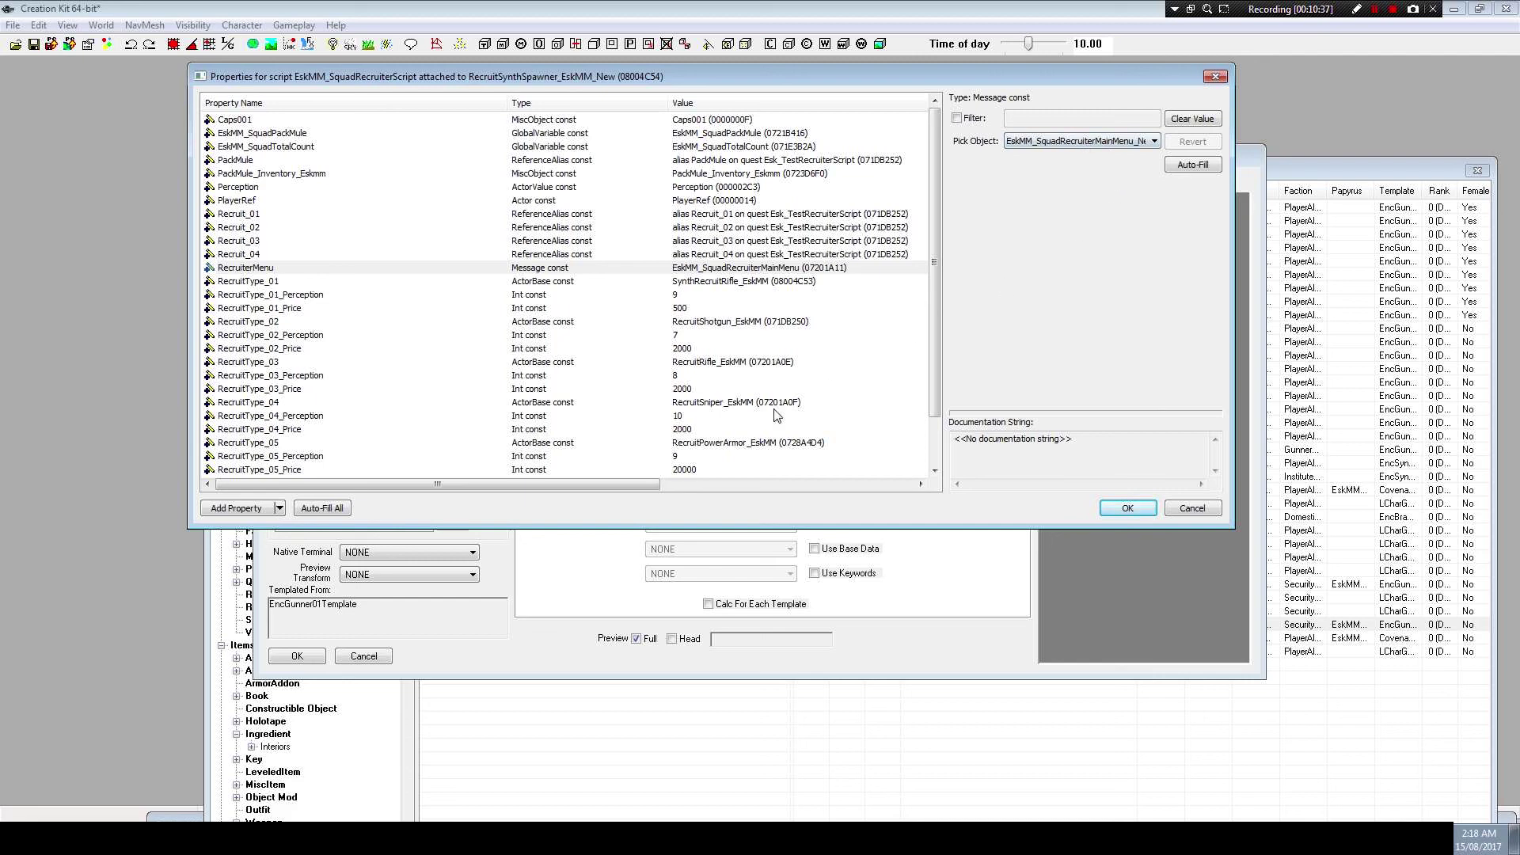
left_click(243, 205)
left_click(243, 203)
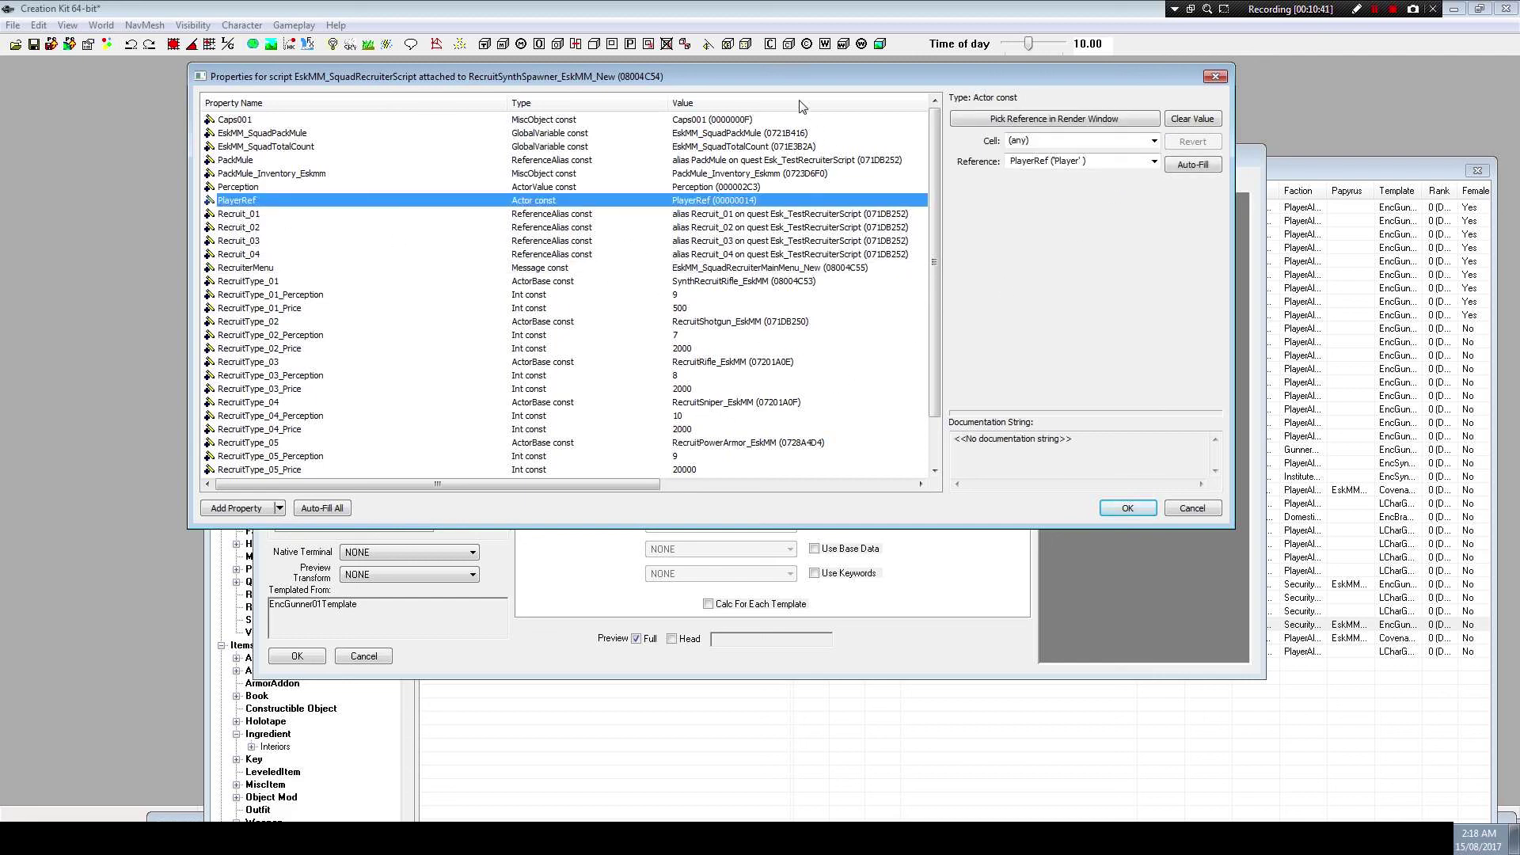
Review the script's property values, then accept both the script properties and the spawner actor's changes
scroll(832, 386, "down", 2)
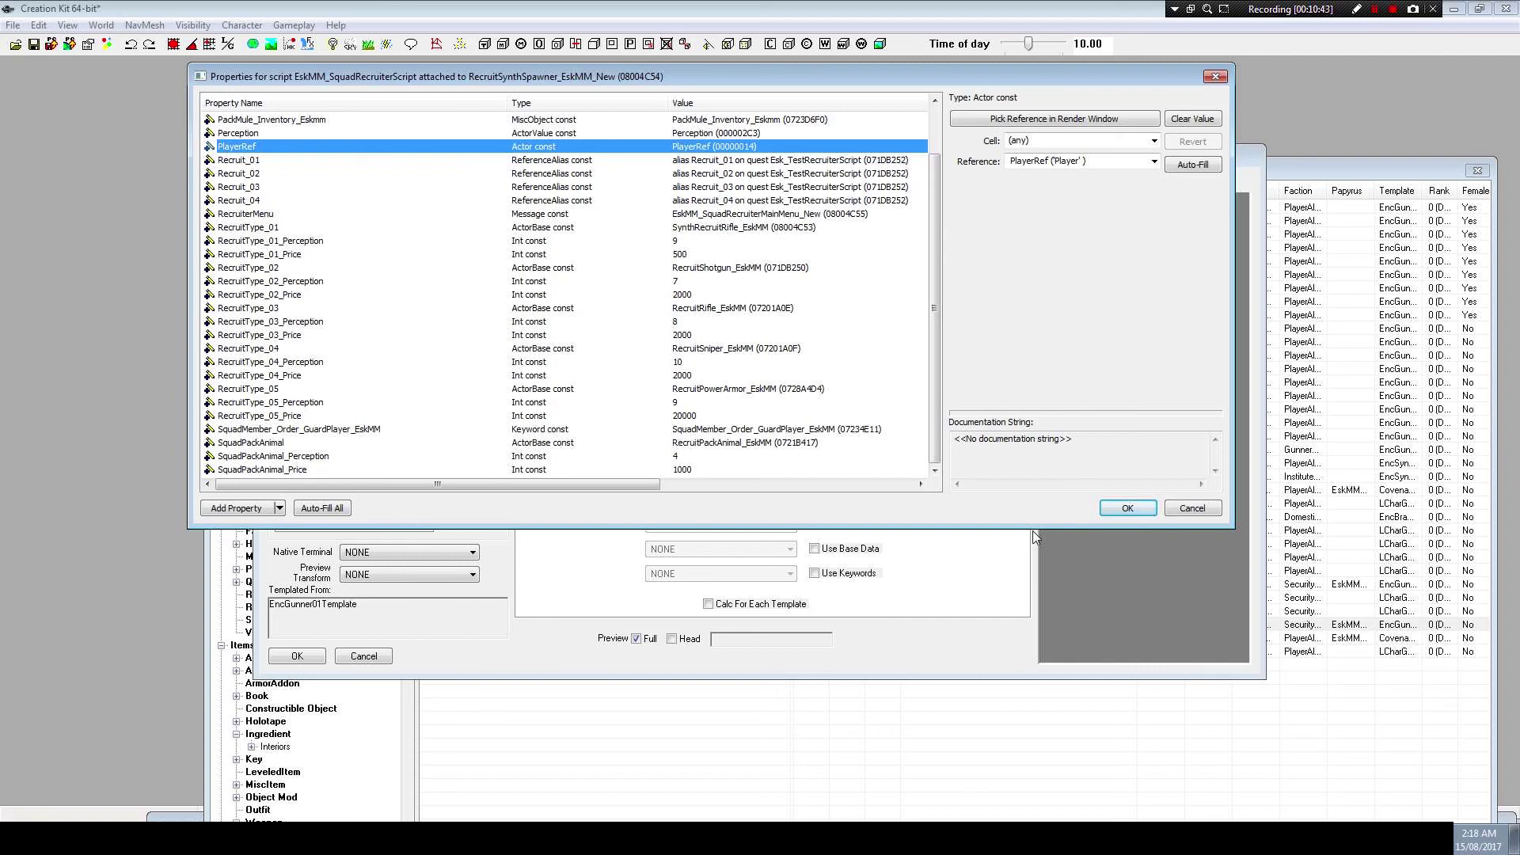
scroll(865, 451, "up", 2)
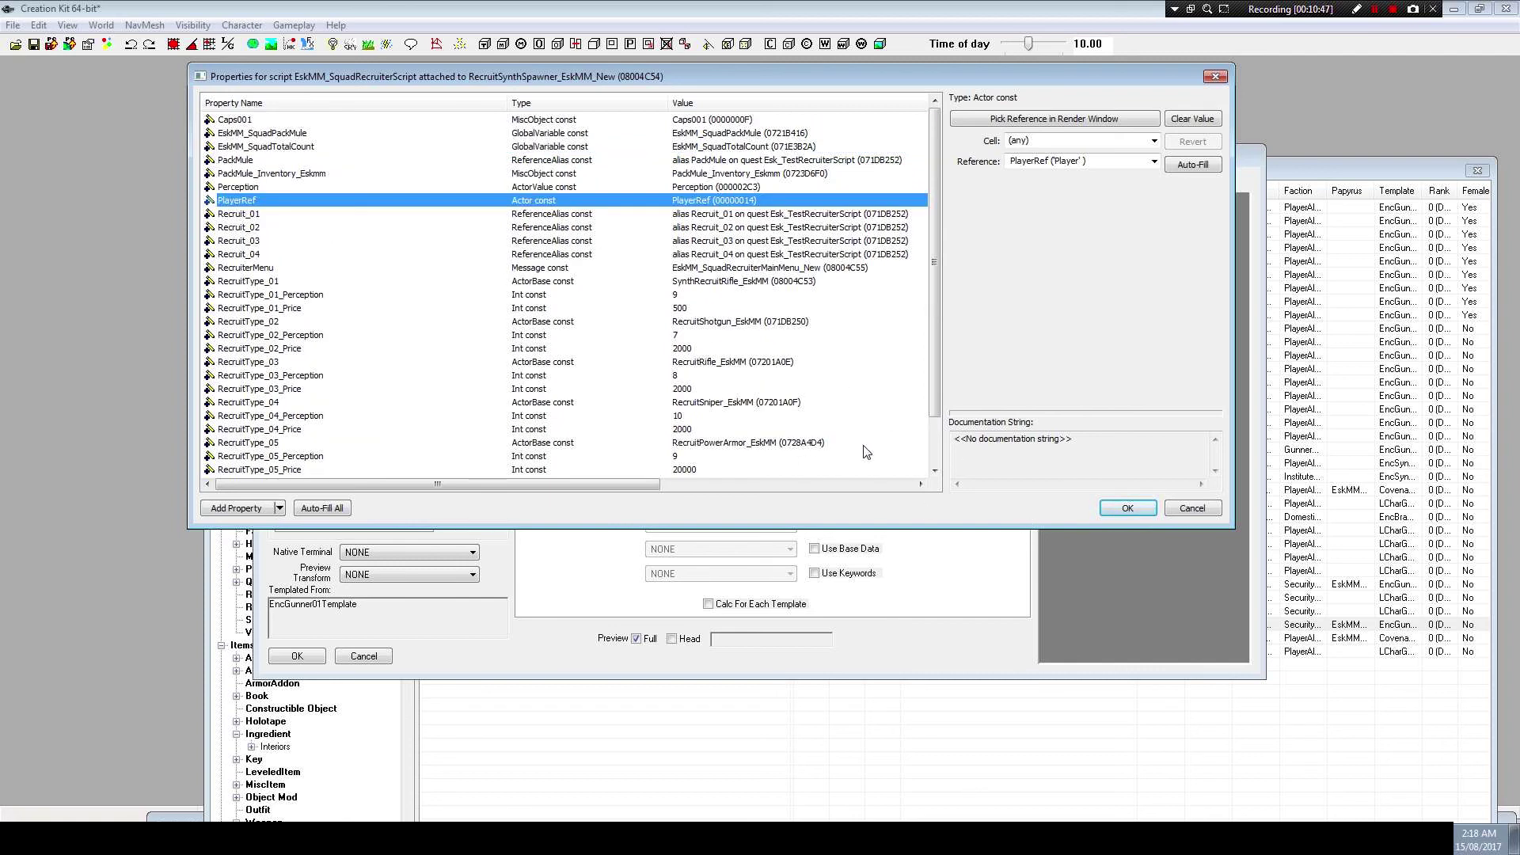
left_click(1129, 508)
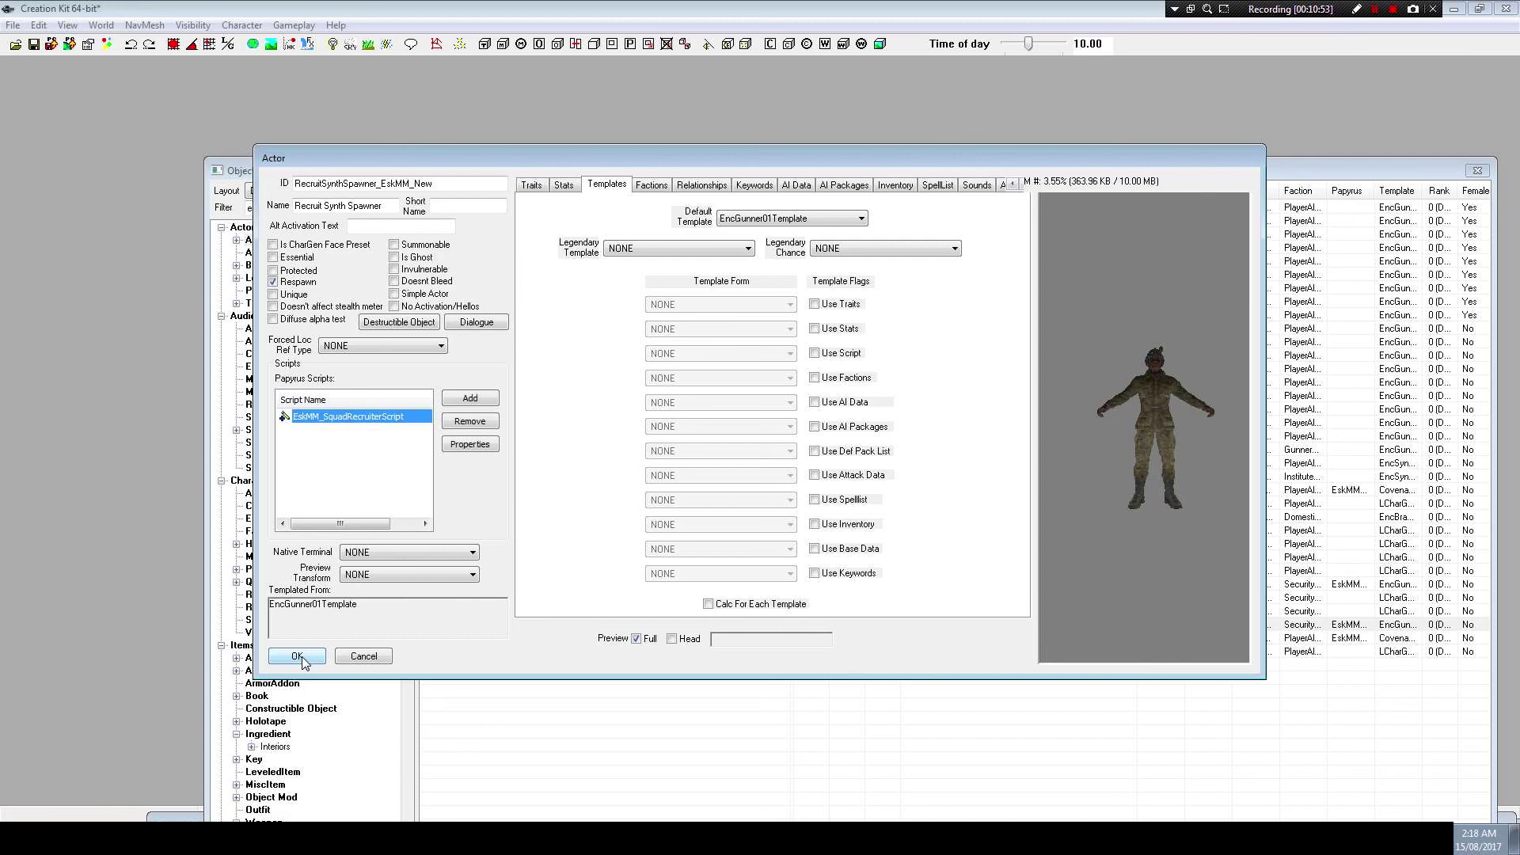
left_click(298, 657)
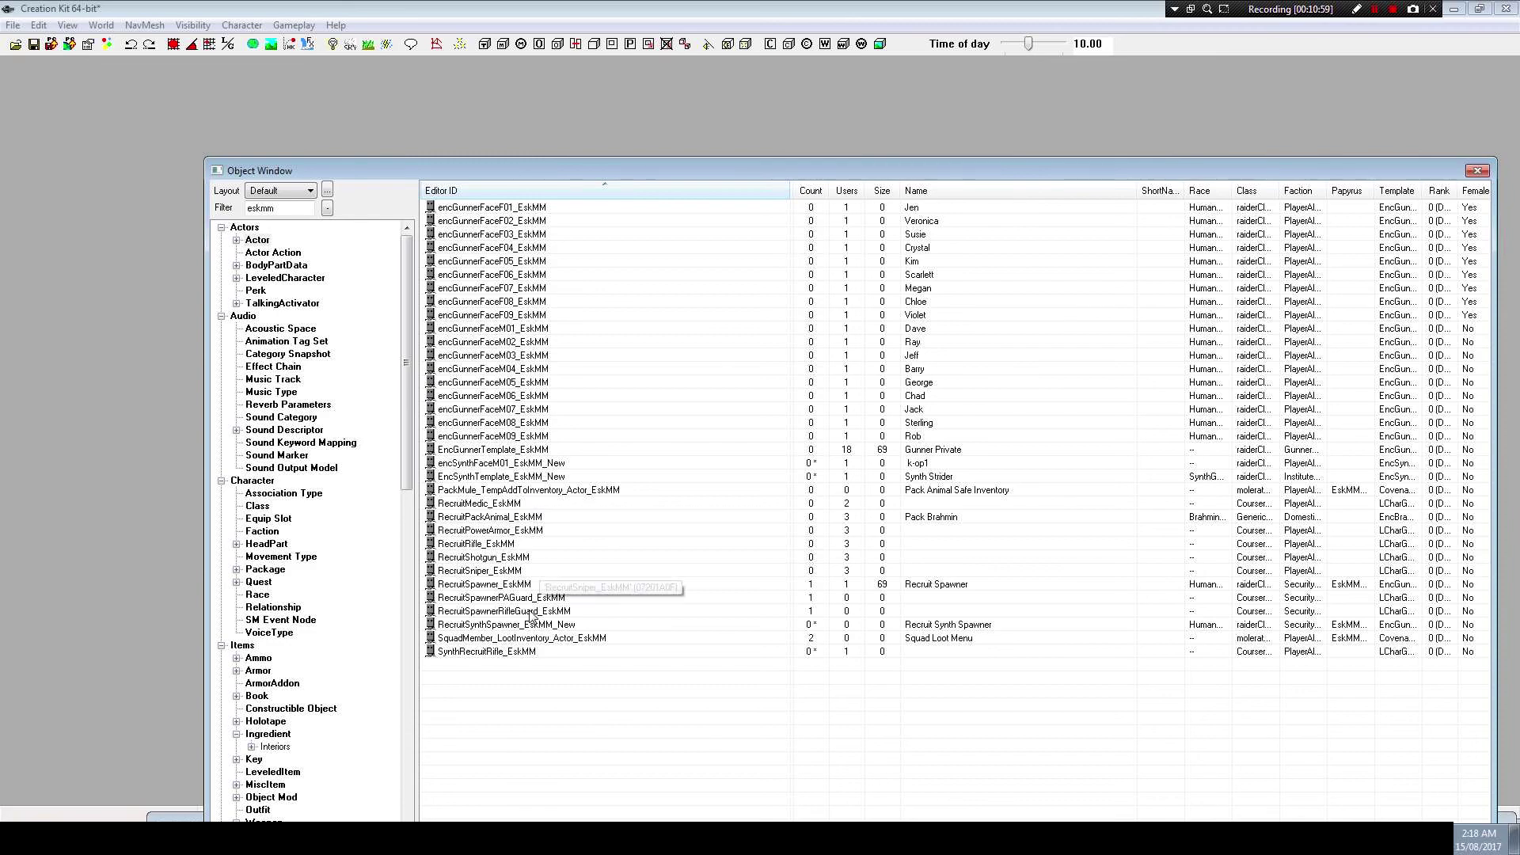
Bring up the Cell View and load the RedRocketExt cell of the Commonwealth world space into the render window
left_click_drag(770, 176, 743, 374)
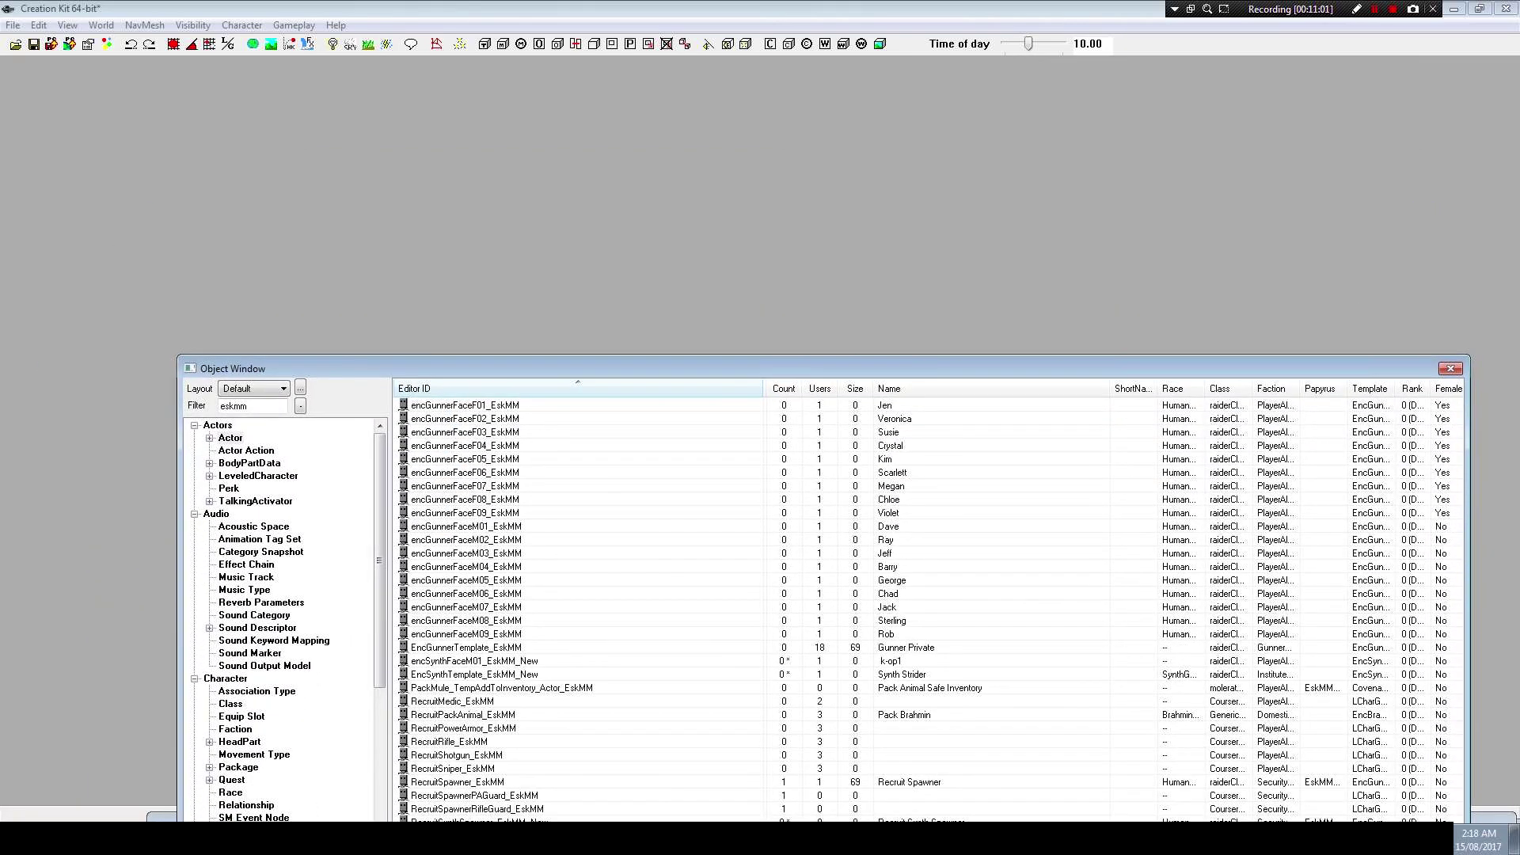
left_click_drag(163, 816, 282, 108)
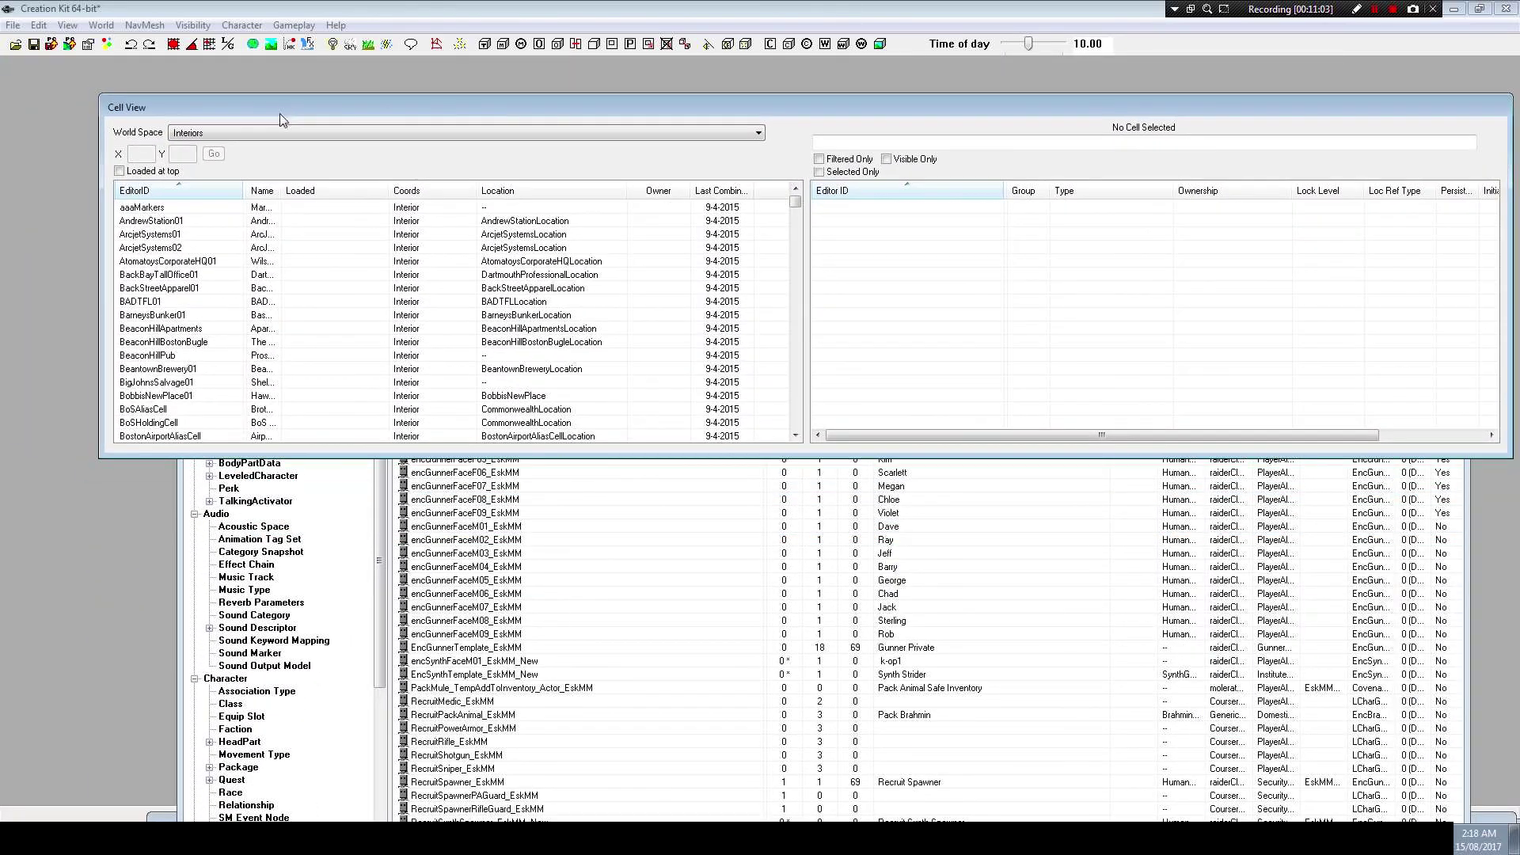
left_click(167, 248)
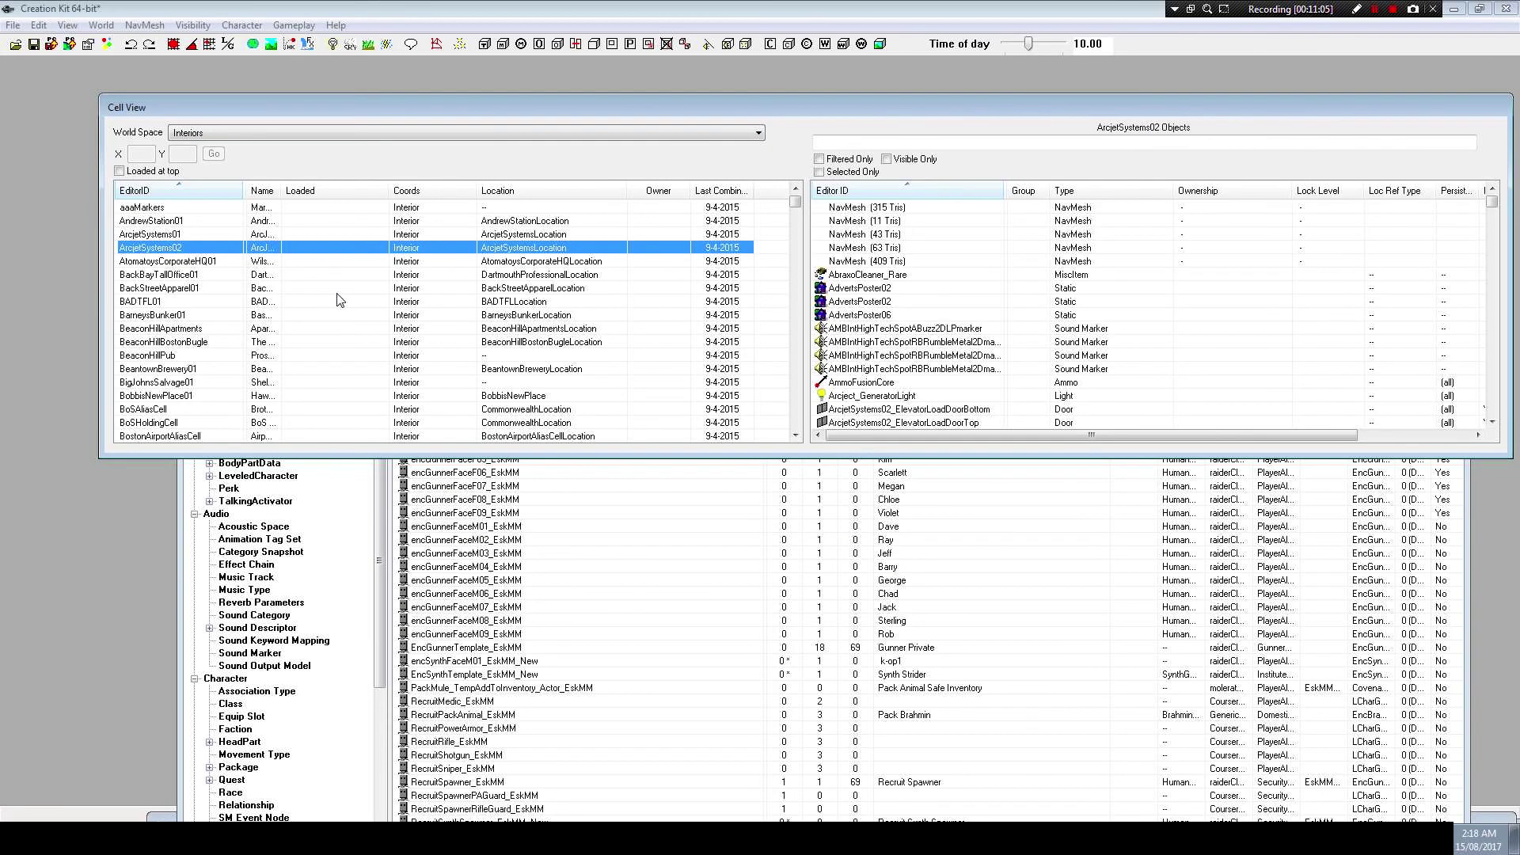
type("re")
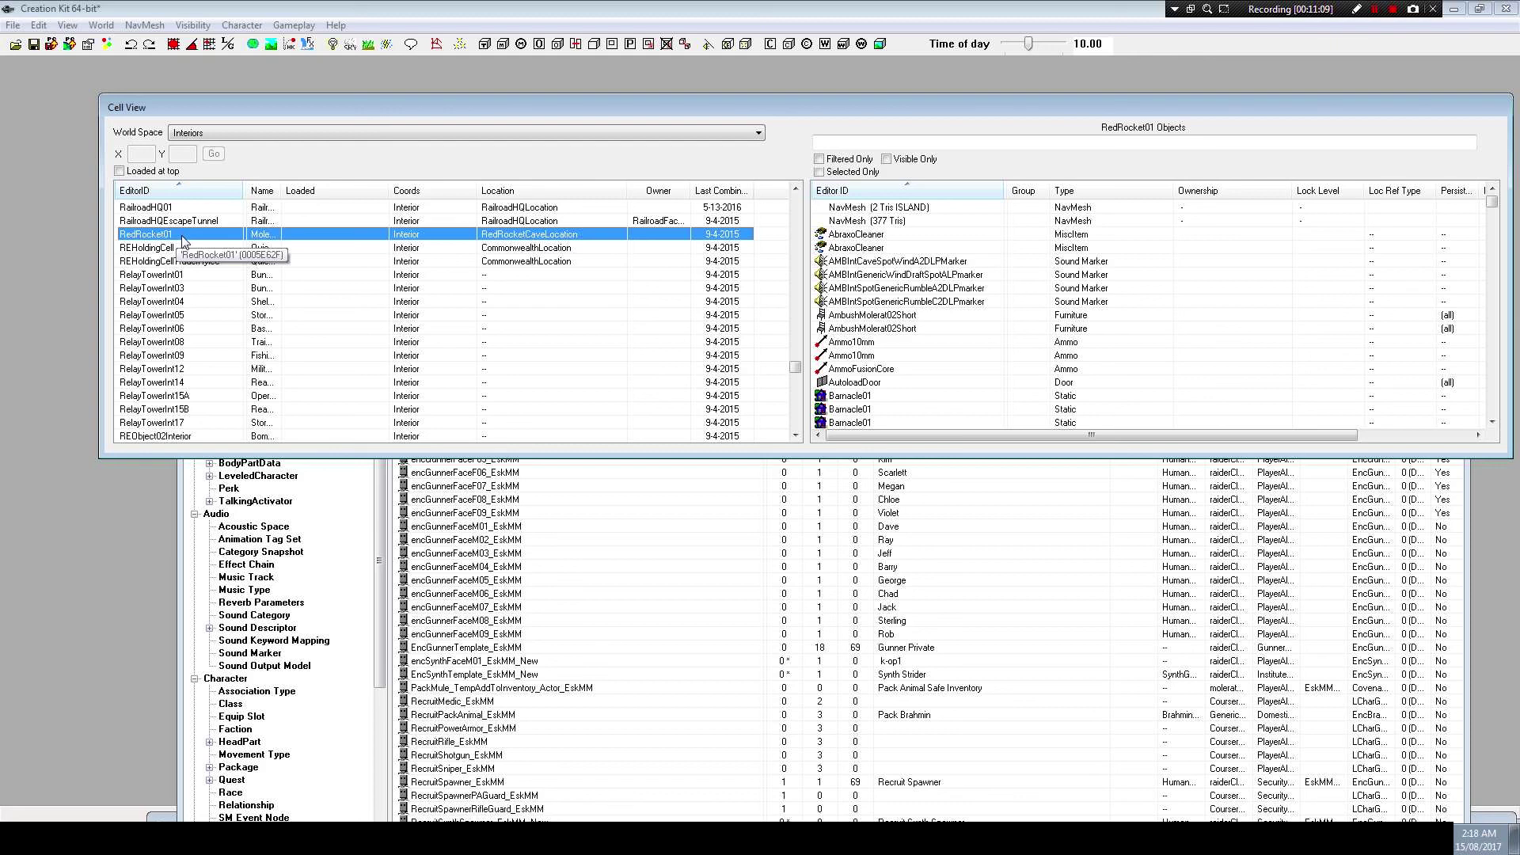
left_click(233, 133)
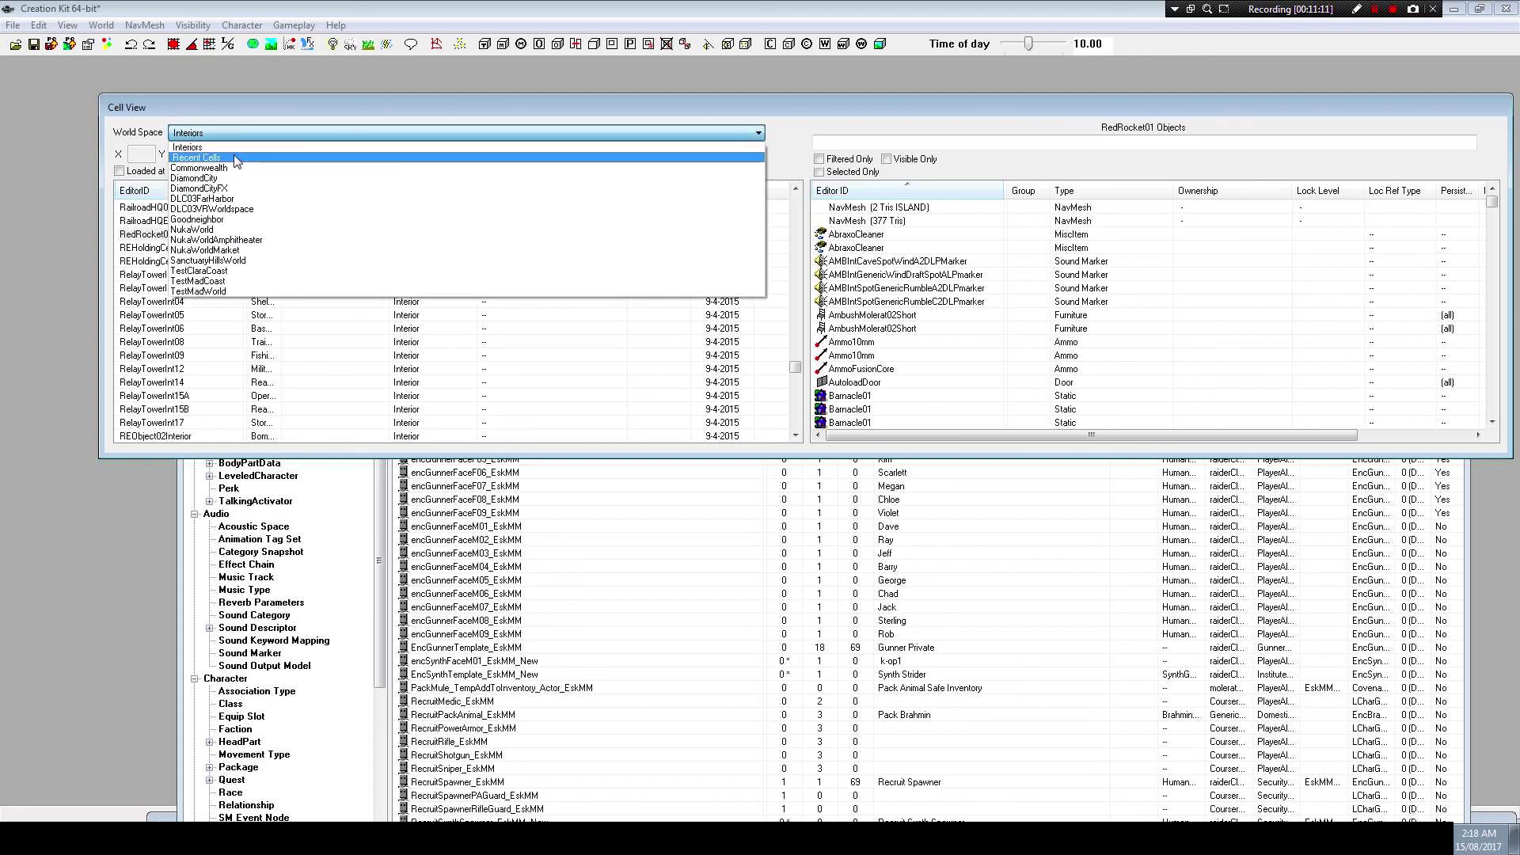
left_click(222, 168)
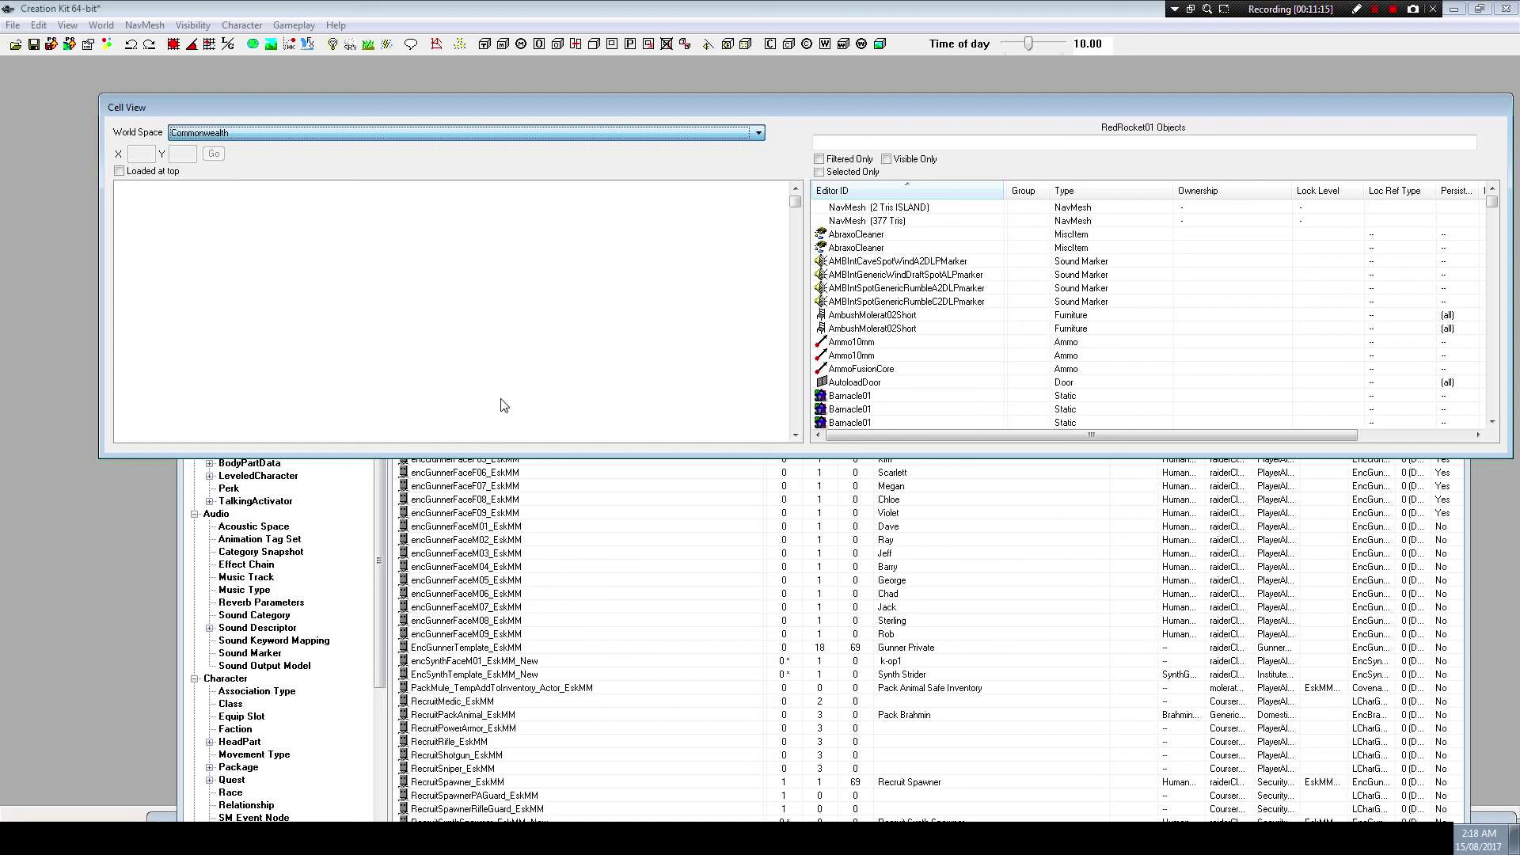
left_click(181, 236)
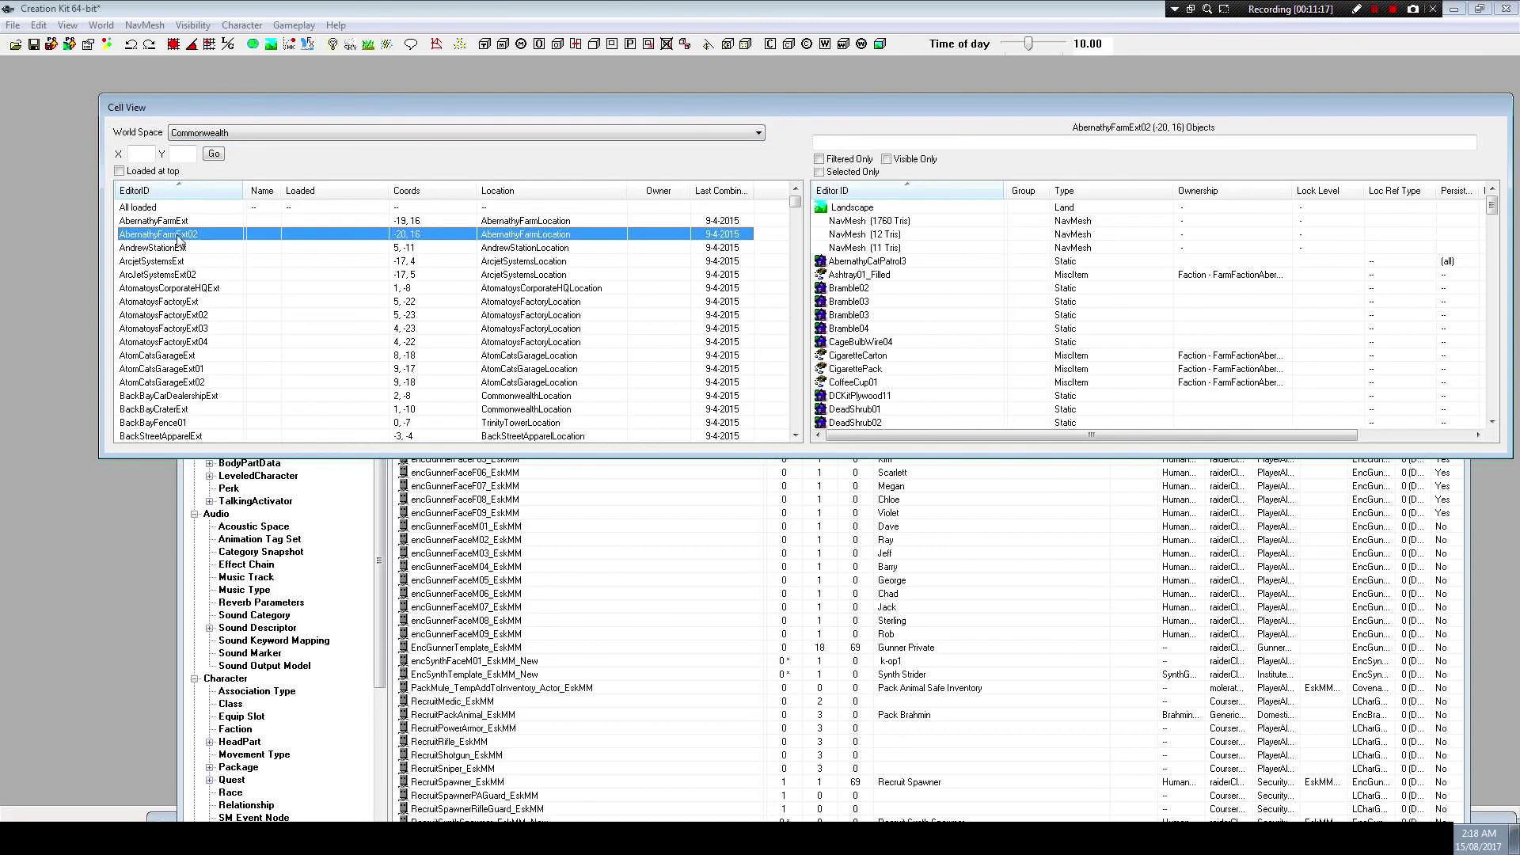
type("red")
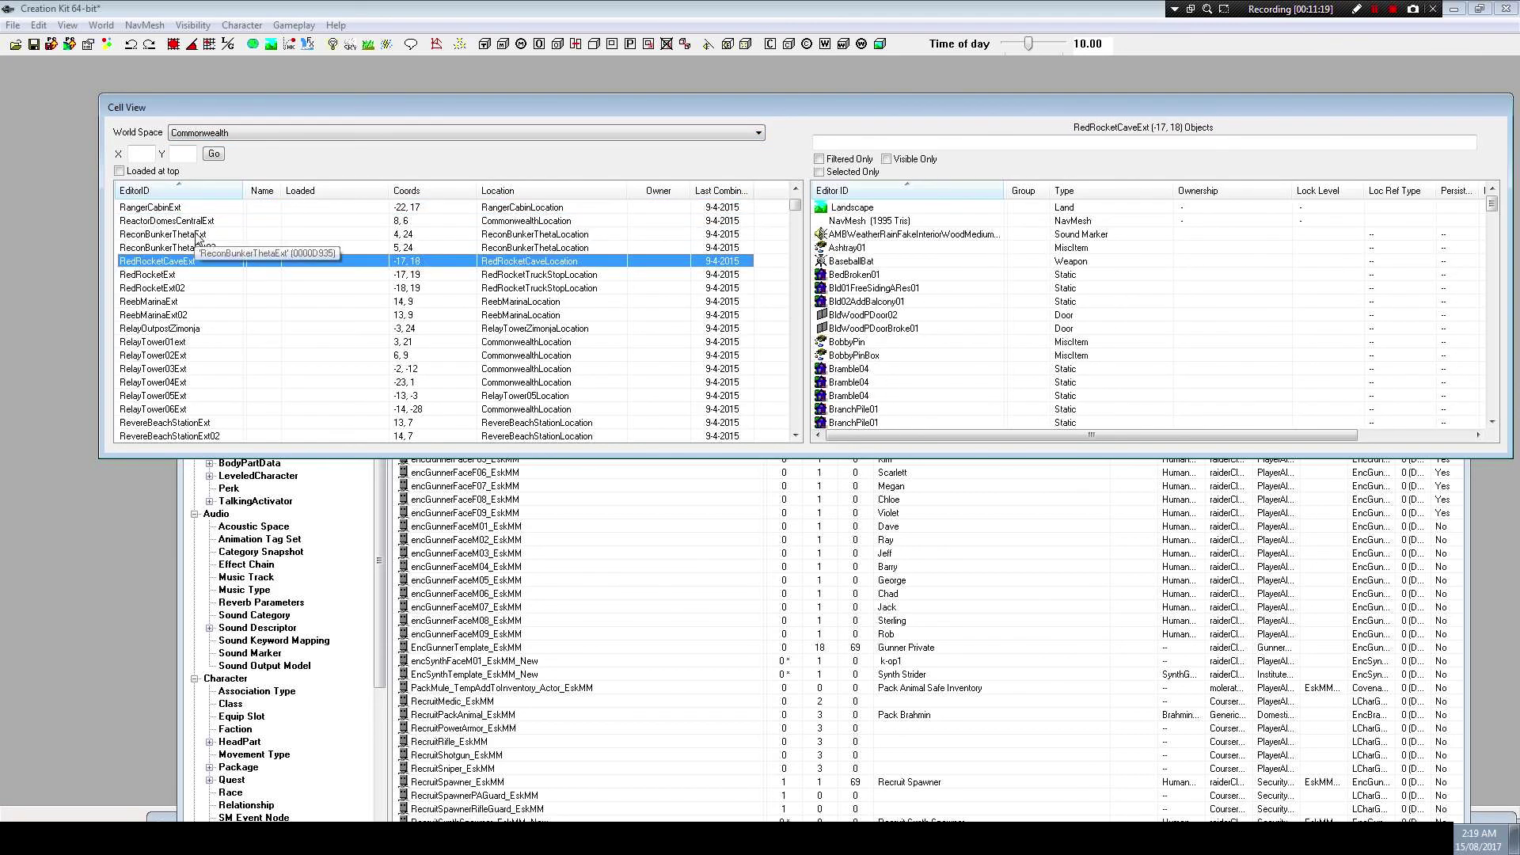
left_click(187, 274)
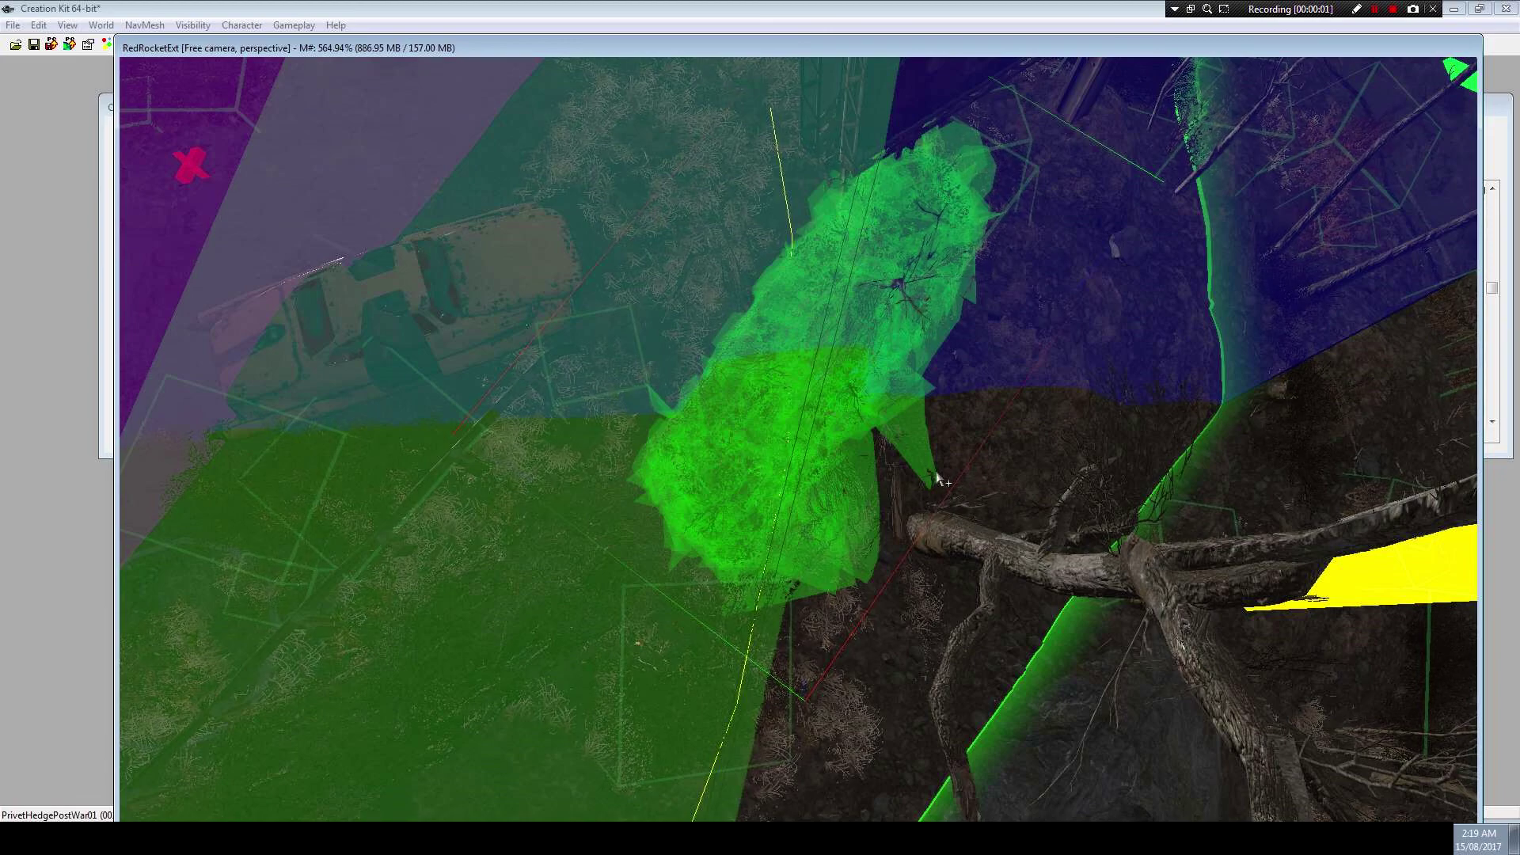
Hide the markers in the render window and frame the ground beside the sedan in front of the Red Rocket station
left_click(667, 393)
scroll(678, 394, "down", 3)
mouse_move(700, 392)
middle_mouse_down("shift")
mouse_move(660, 364)
mouse_move(849, 446)
middle_mouse_up("shift")
key("m")
middle_click_drag(713, 418, 710, 377, "shift")
scroll(713, 377, "up", 3)
left_click(741, 438)
middle_click_drag(741, 438, 772, 428, "shift")
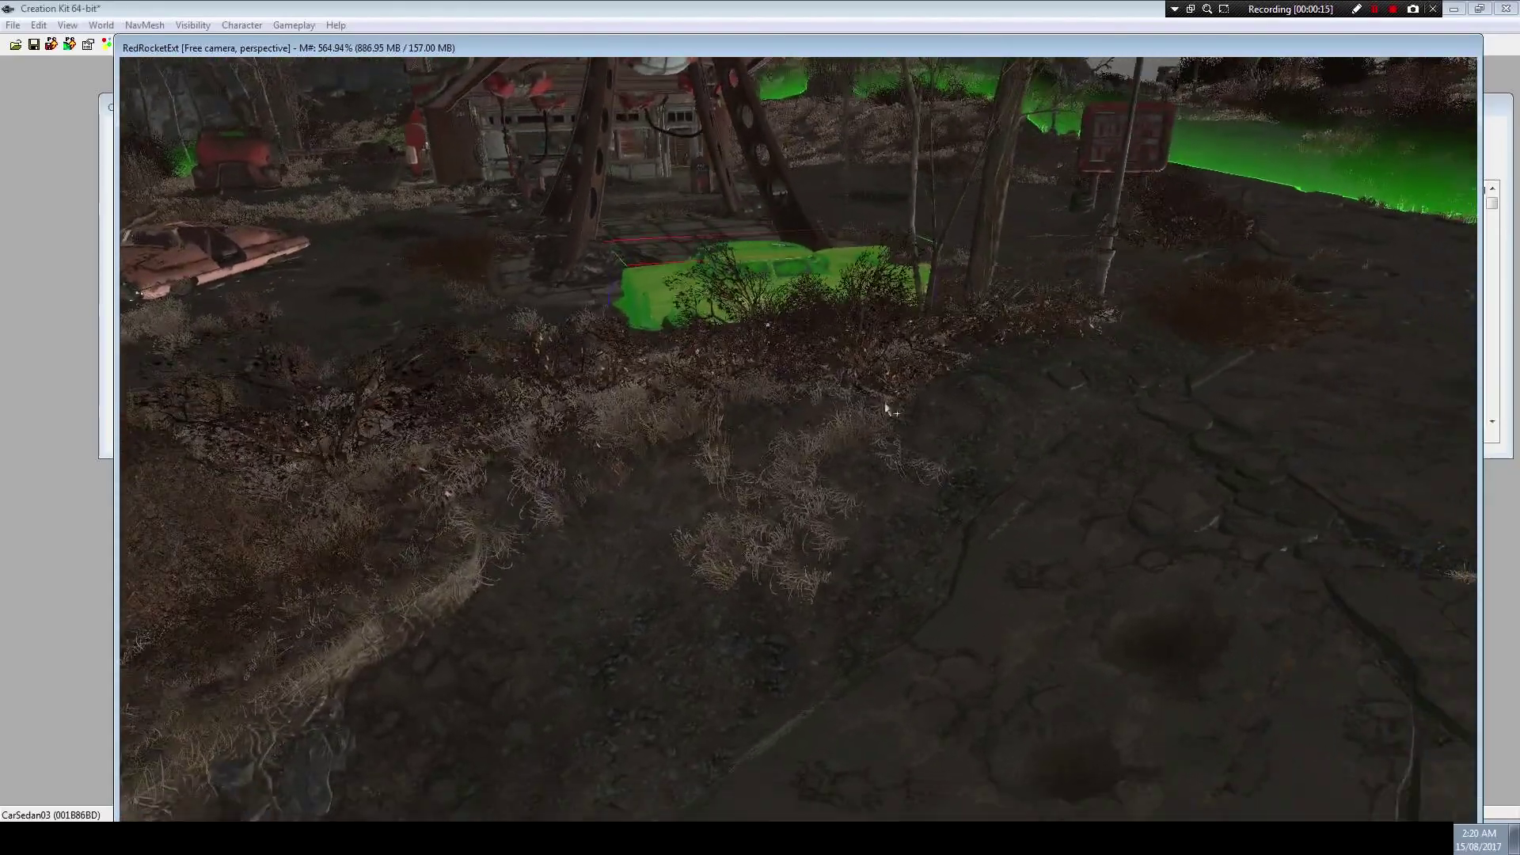
Arrange the render and object windows and place RecruitSynthSpawner_EskMM_New on the ground near the sedan outside the Red Rocket station
left_click_drag(891, 36, 824, 371)
left_click_drag(580, 109, 660, 370)
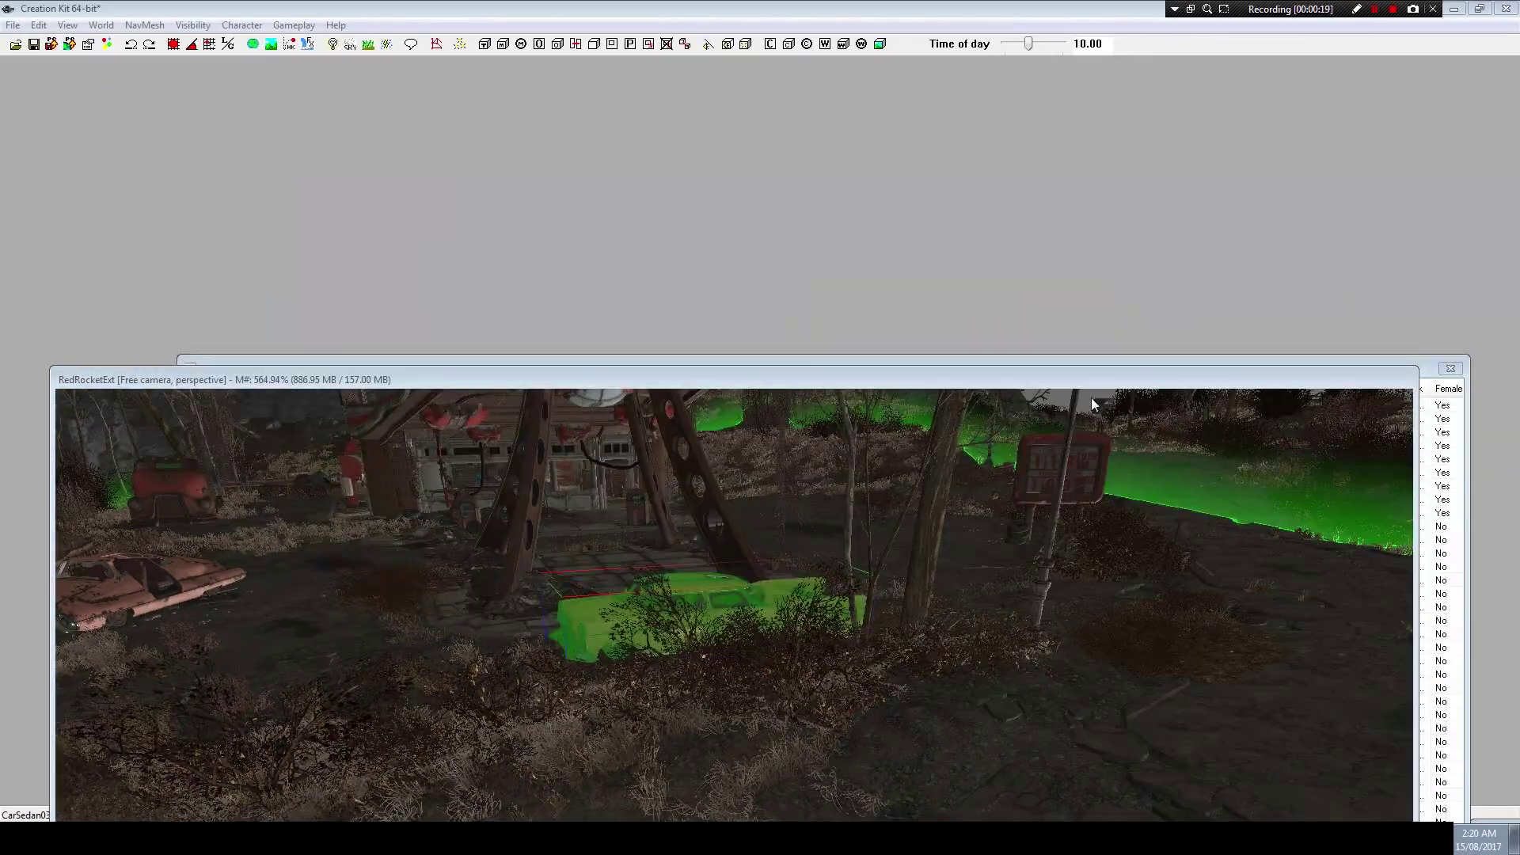
left_click(1360, 362)
left_click_drag(980, 373, 1519, 23)
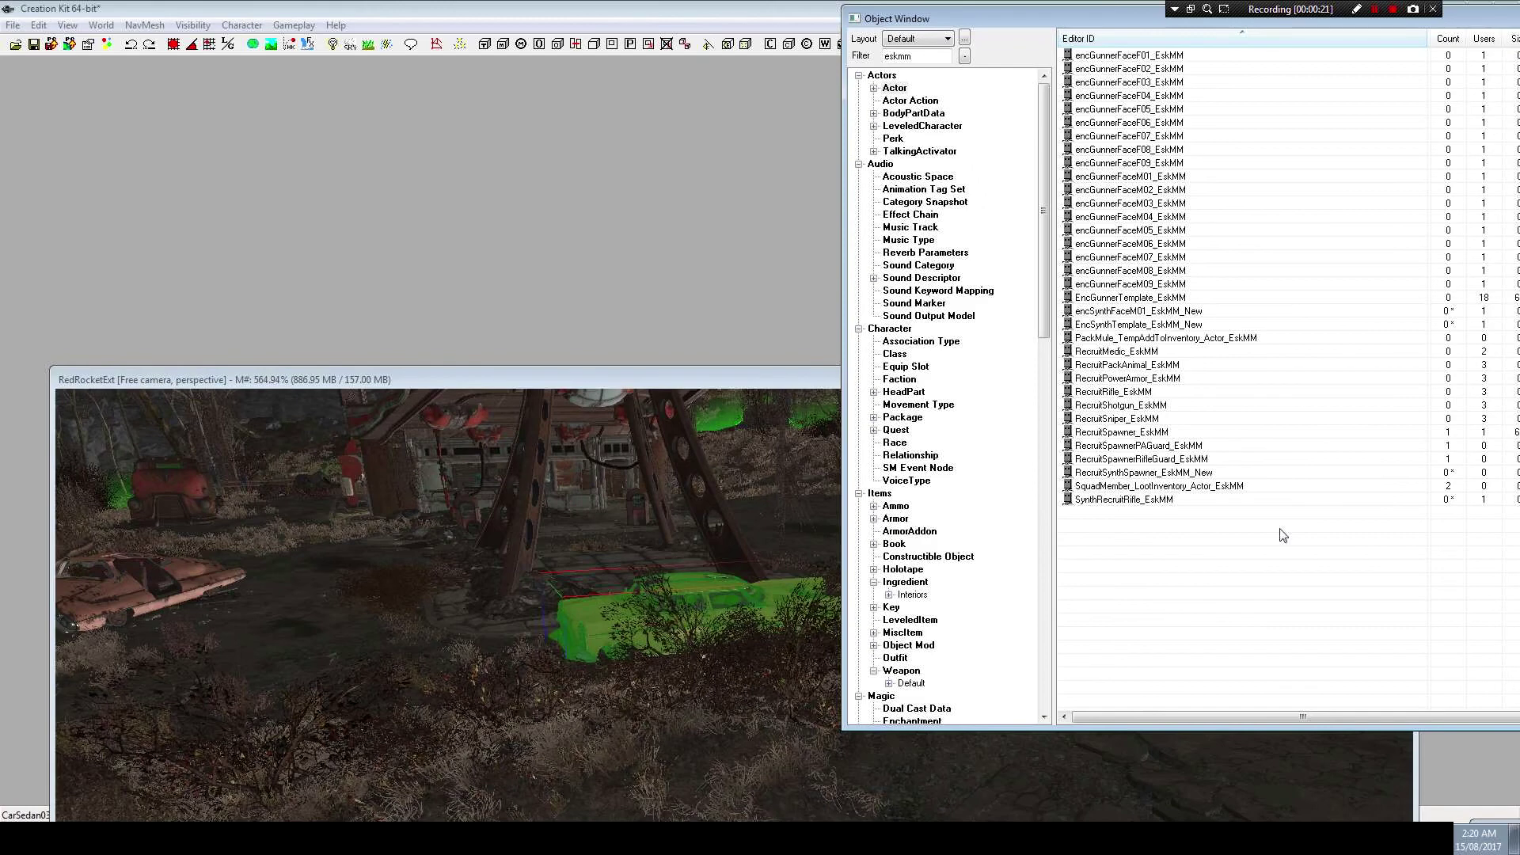
left_click(1131, 476)
left_click_drag(1177, 479, 987, 774)
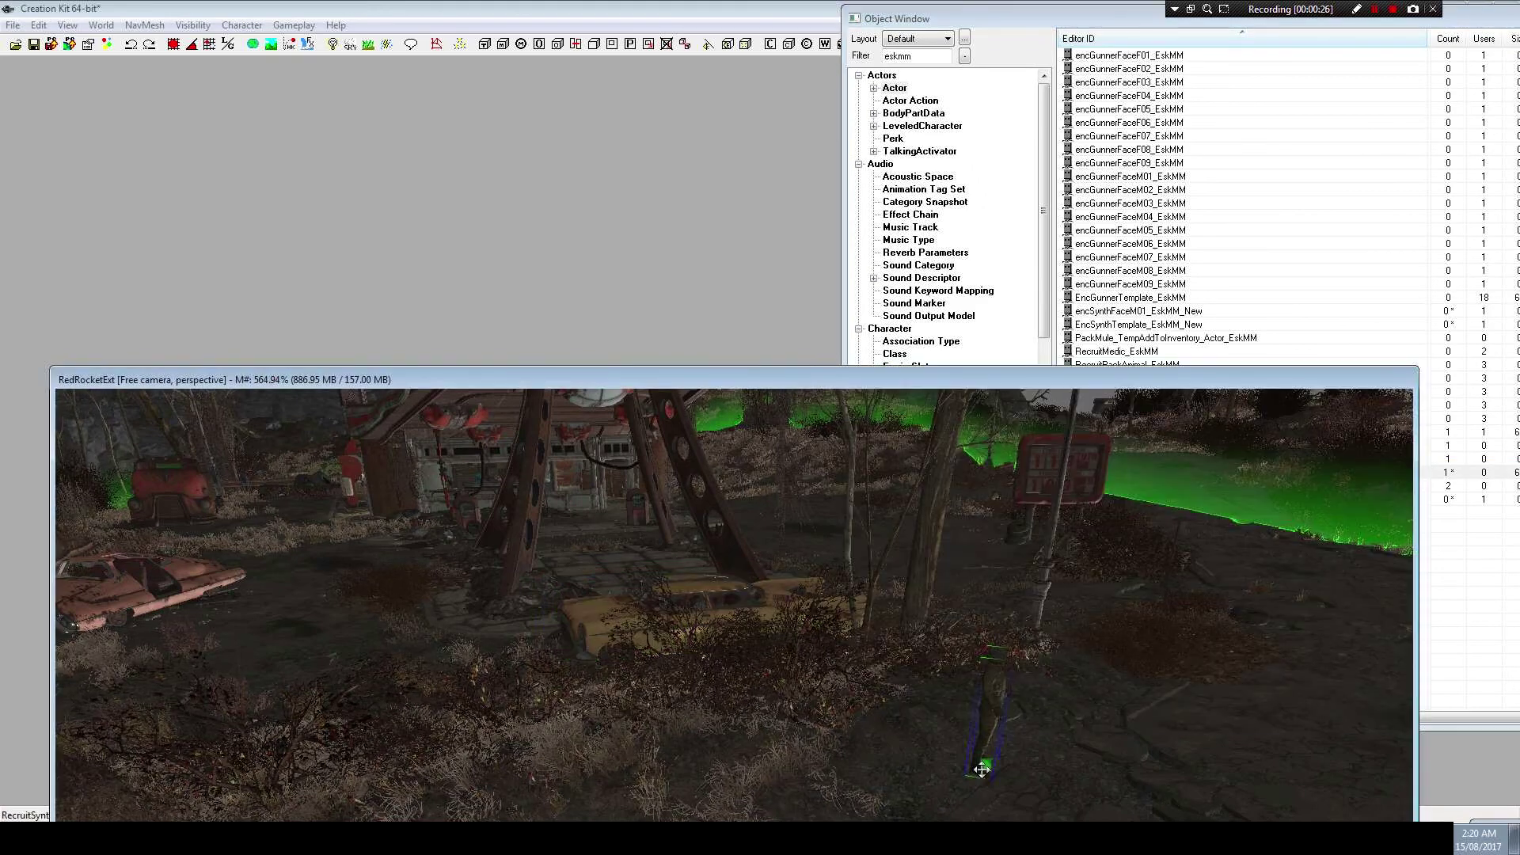
middle_click_drag(987, 768, 710, 631, "shift")
scroll(872, 673, "up", 3)
scroll(857, 674, "up", 2)
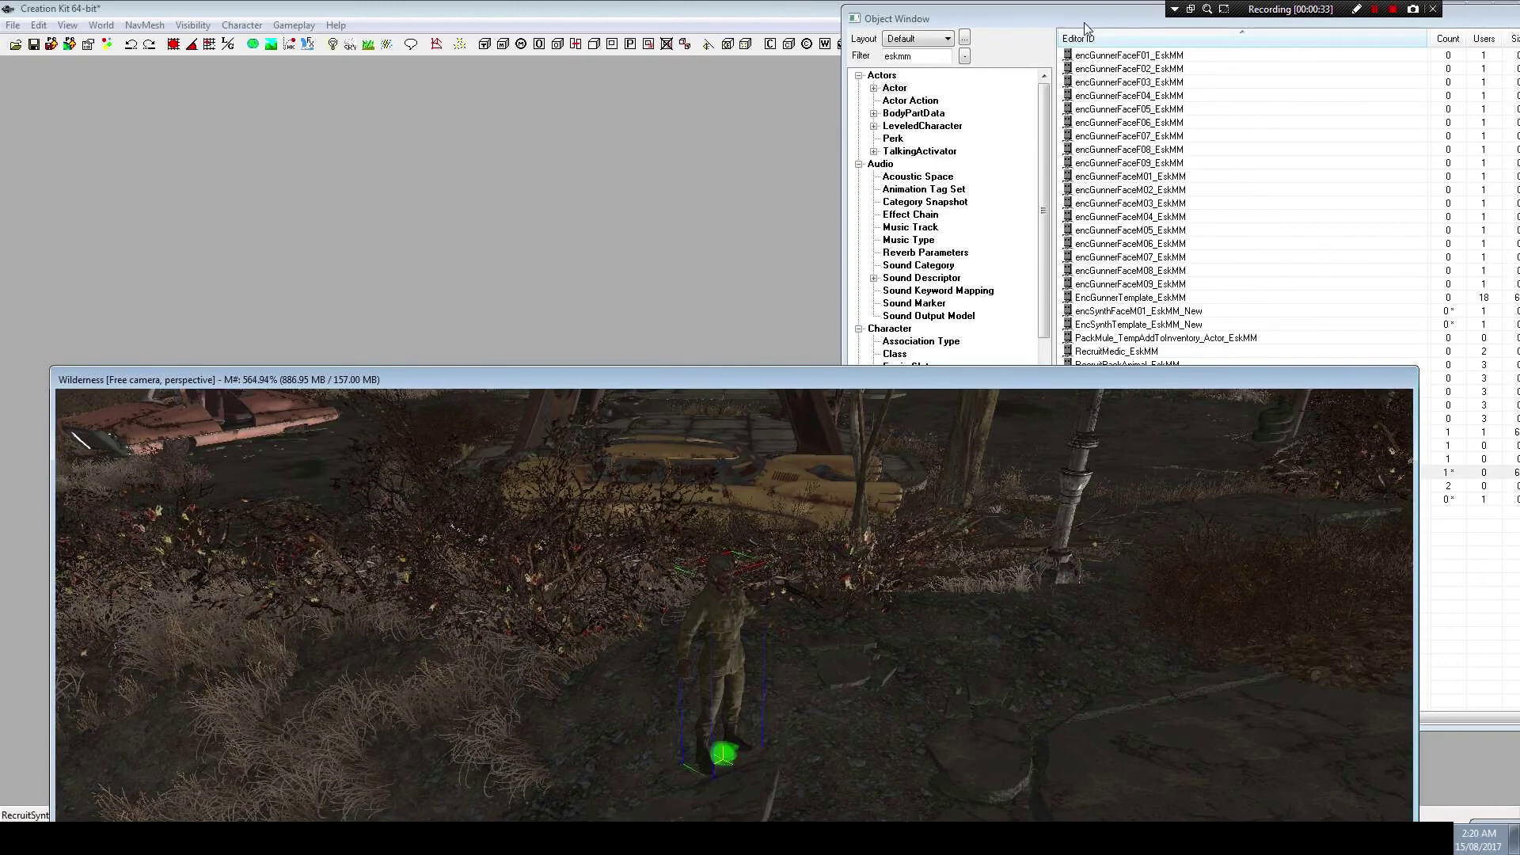
Reopen the RecruitSynthSpawner_EskMM_New actor, show its factions and select SecurityDiamondCity
left_click_drag(1086, 28, 968, 33)
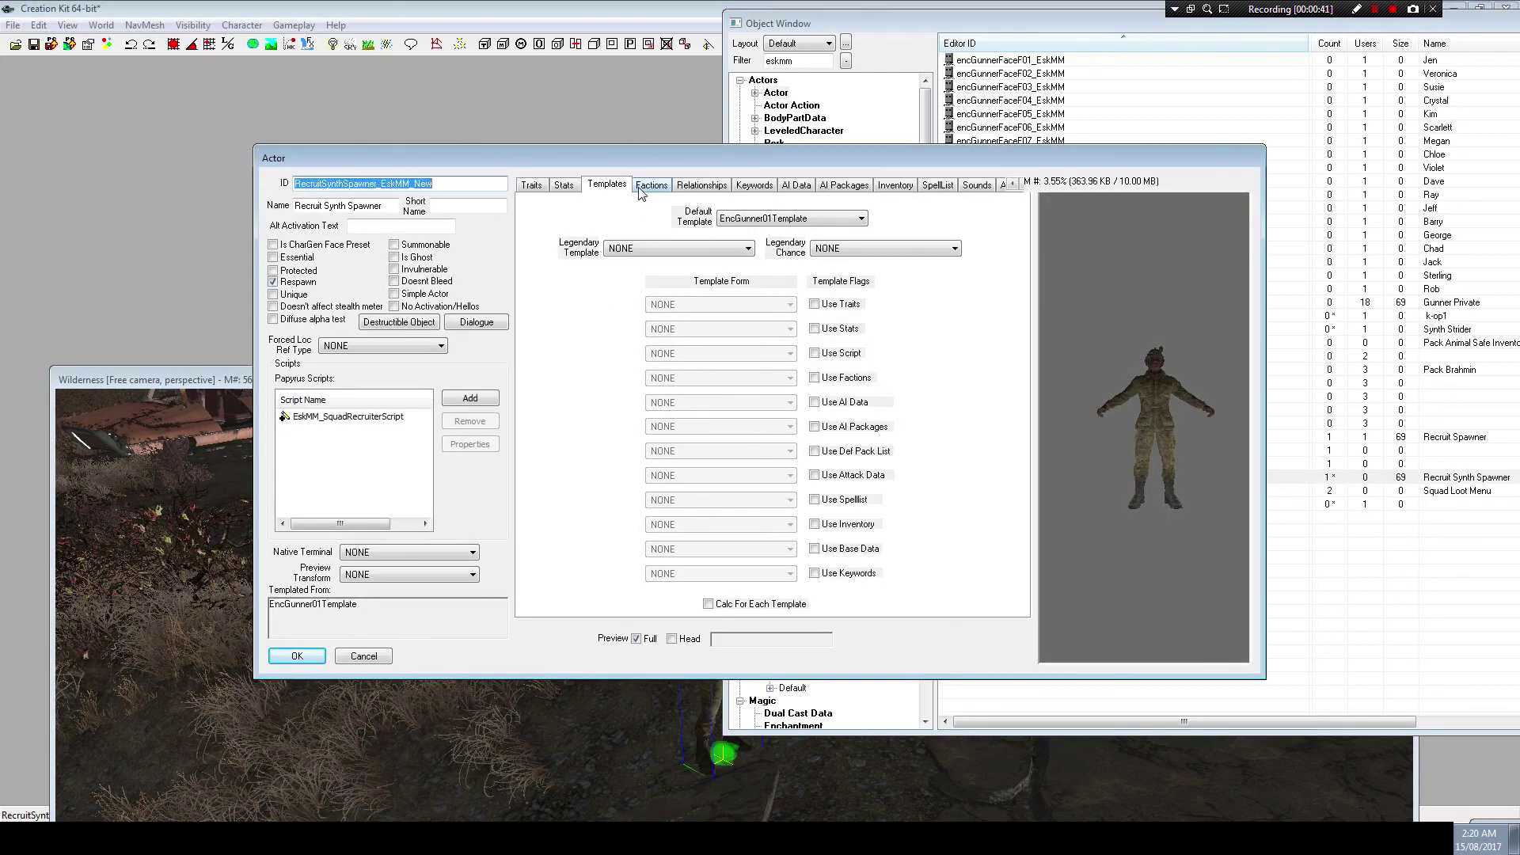
left_click(662, 187)
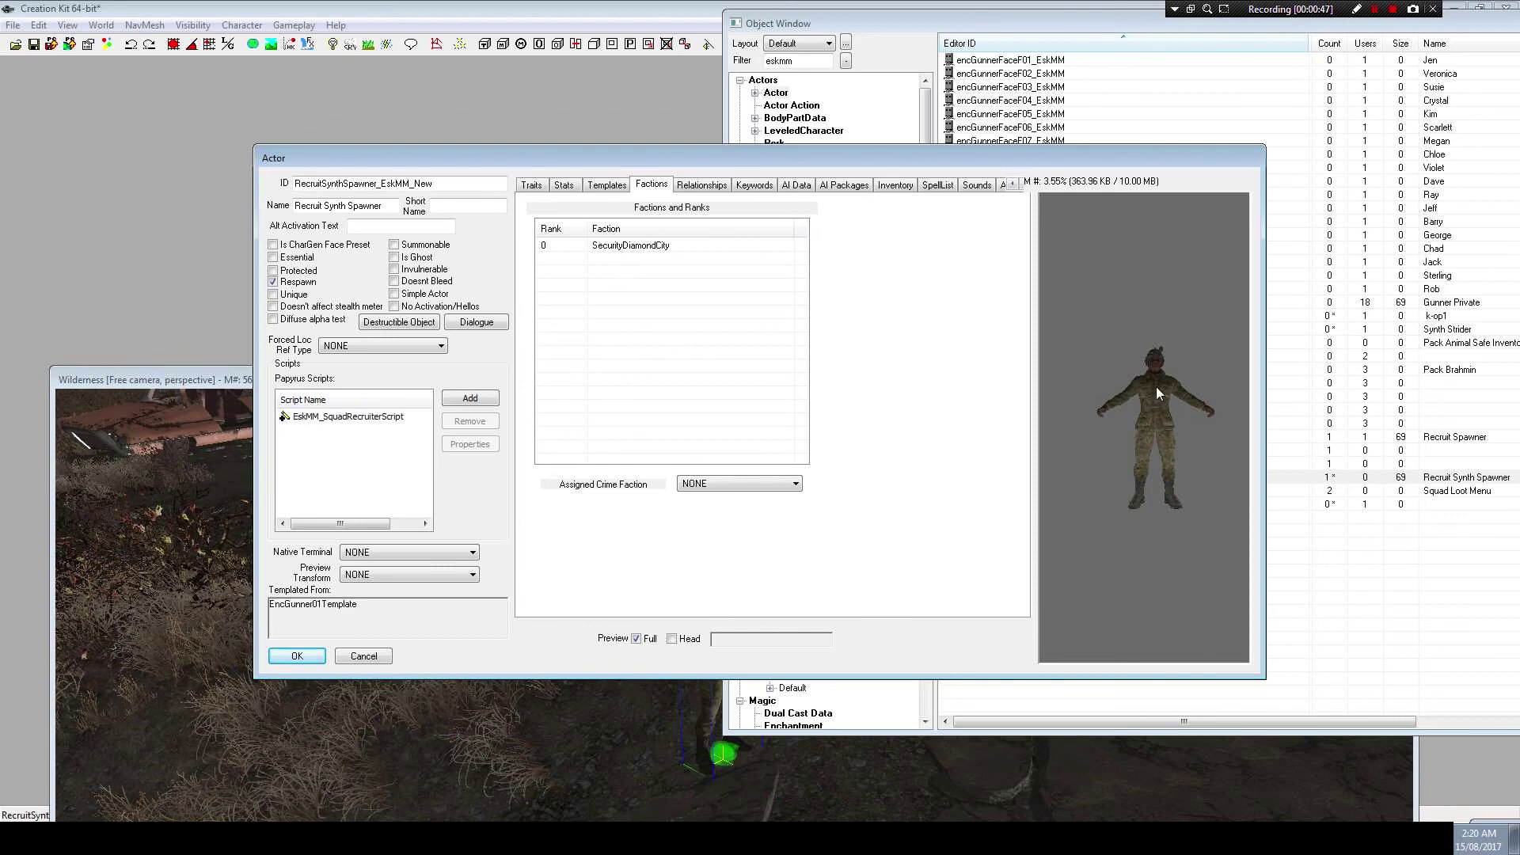
left_click(637, 247)
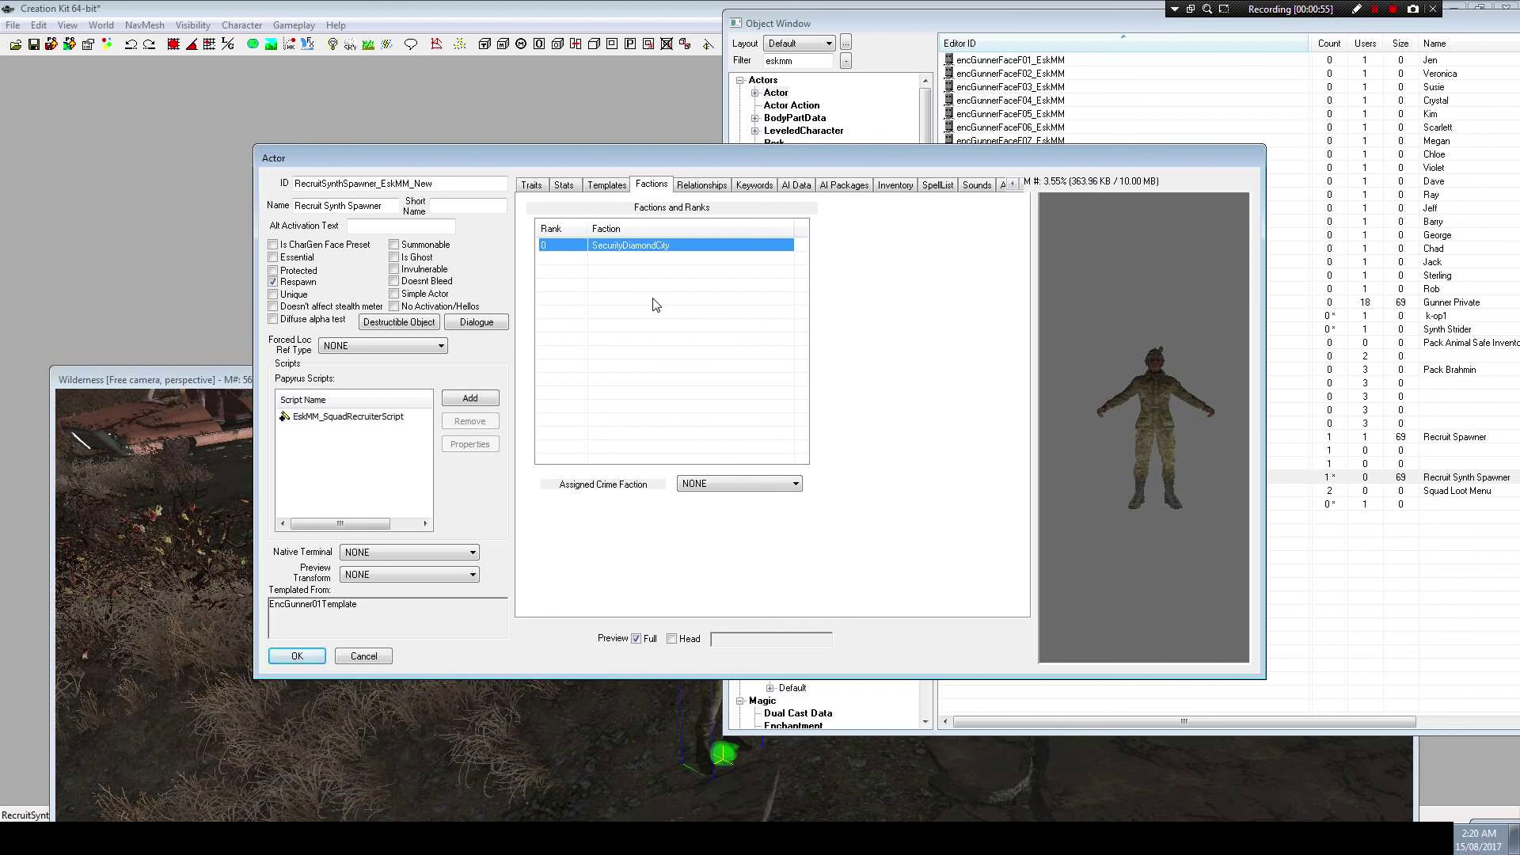
Review the spawner actor's templates, factions, traits, AI data, AI packages and inventory settings, and accept the actor
left_click(604, 186)
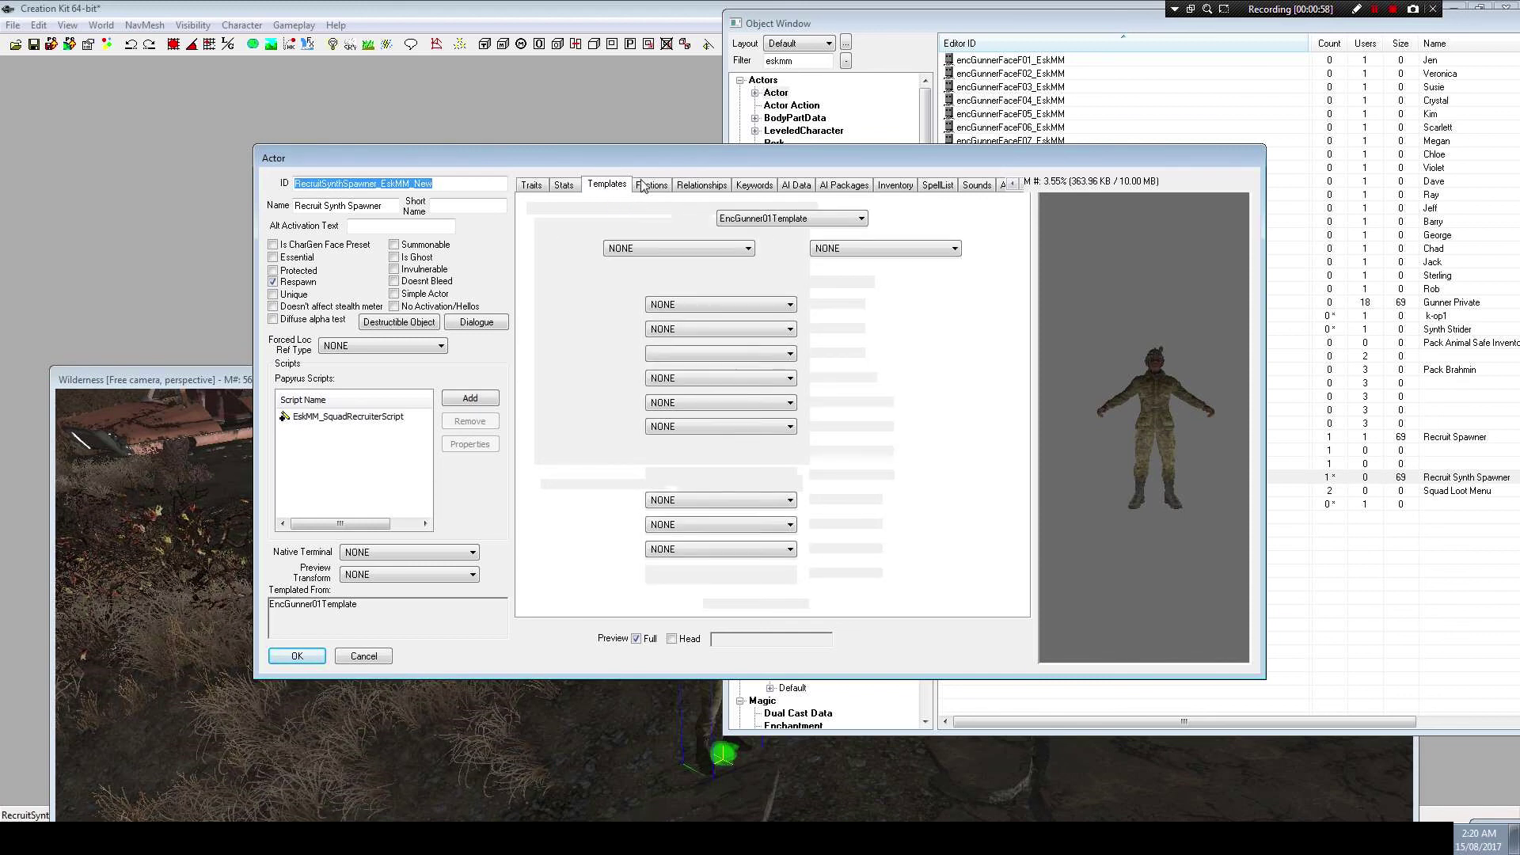
left_click(645, 185)
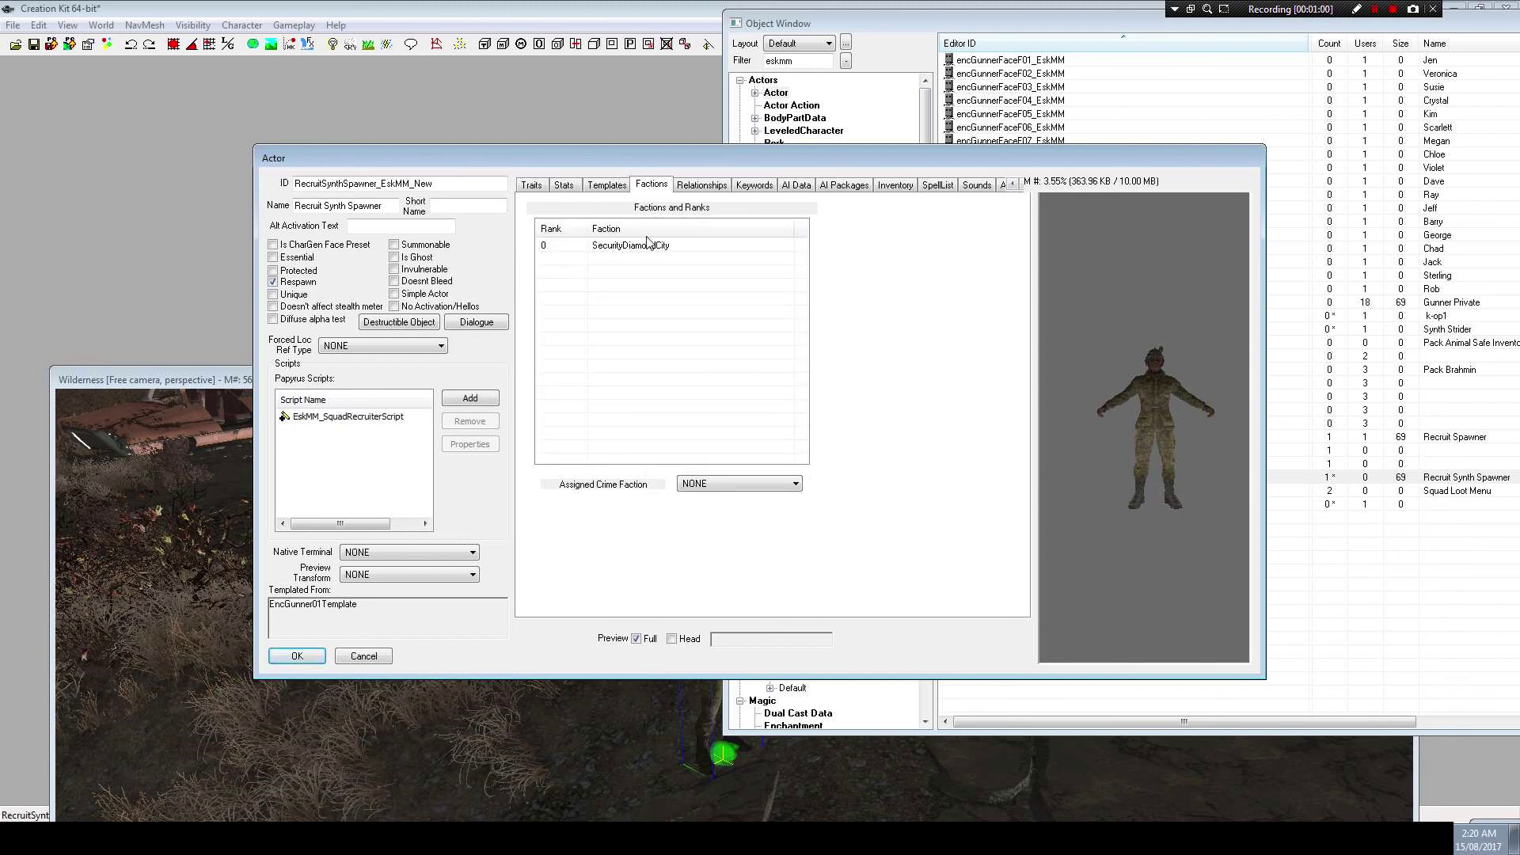
left_click(610, 247)
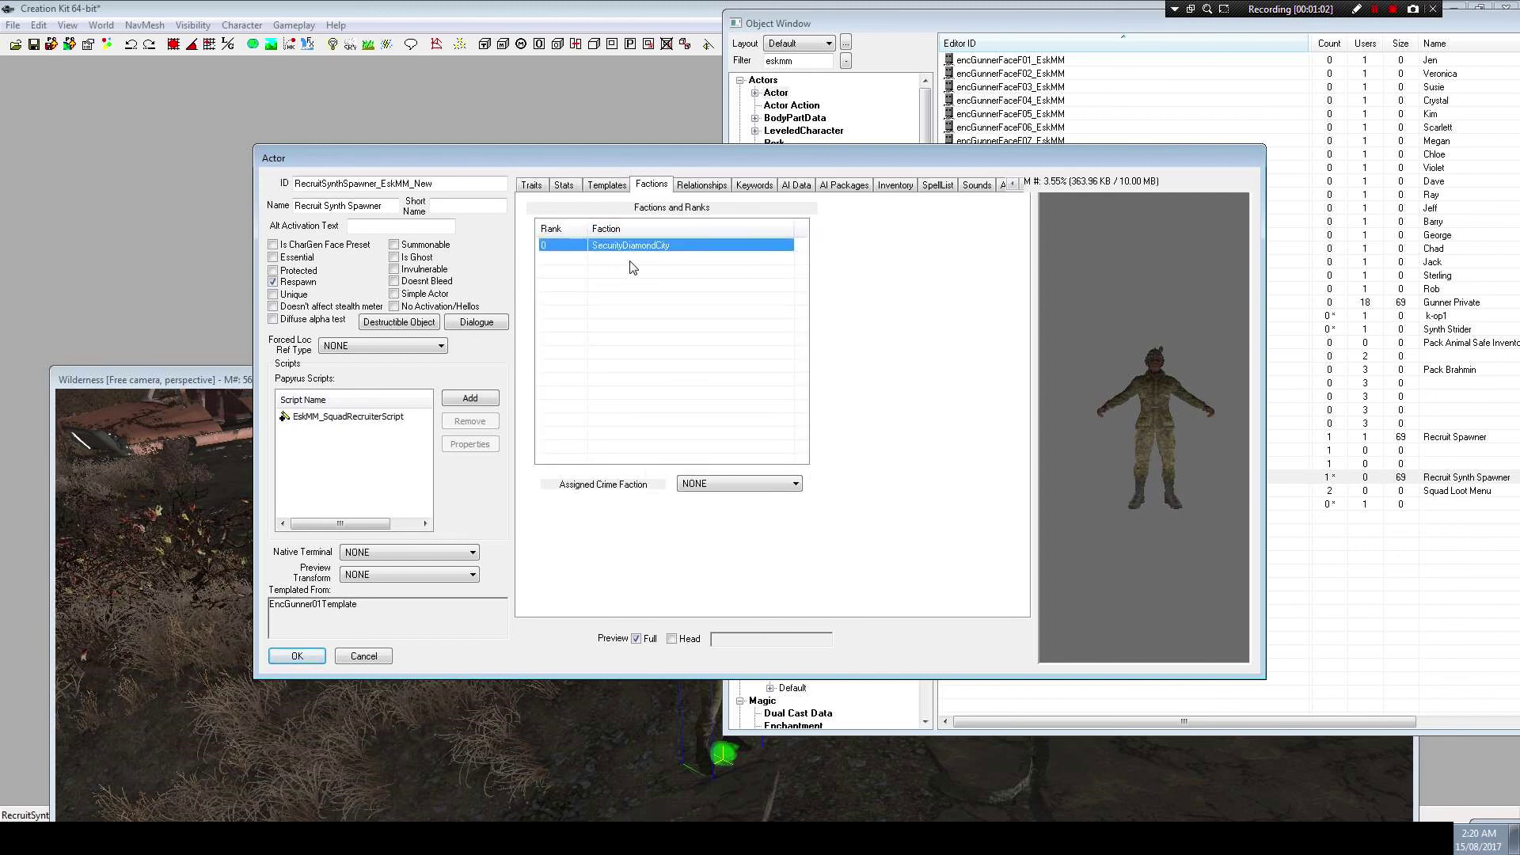
left_click(632, 345)
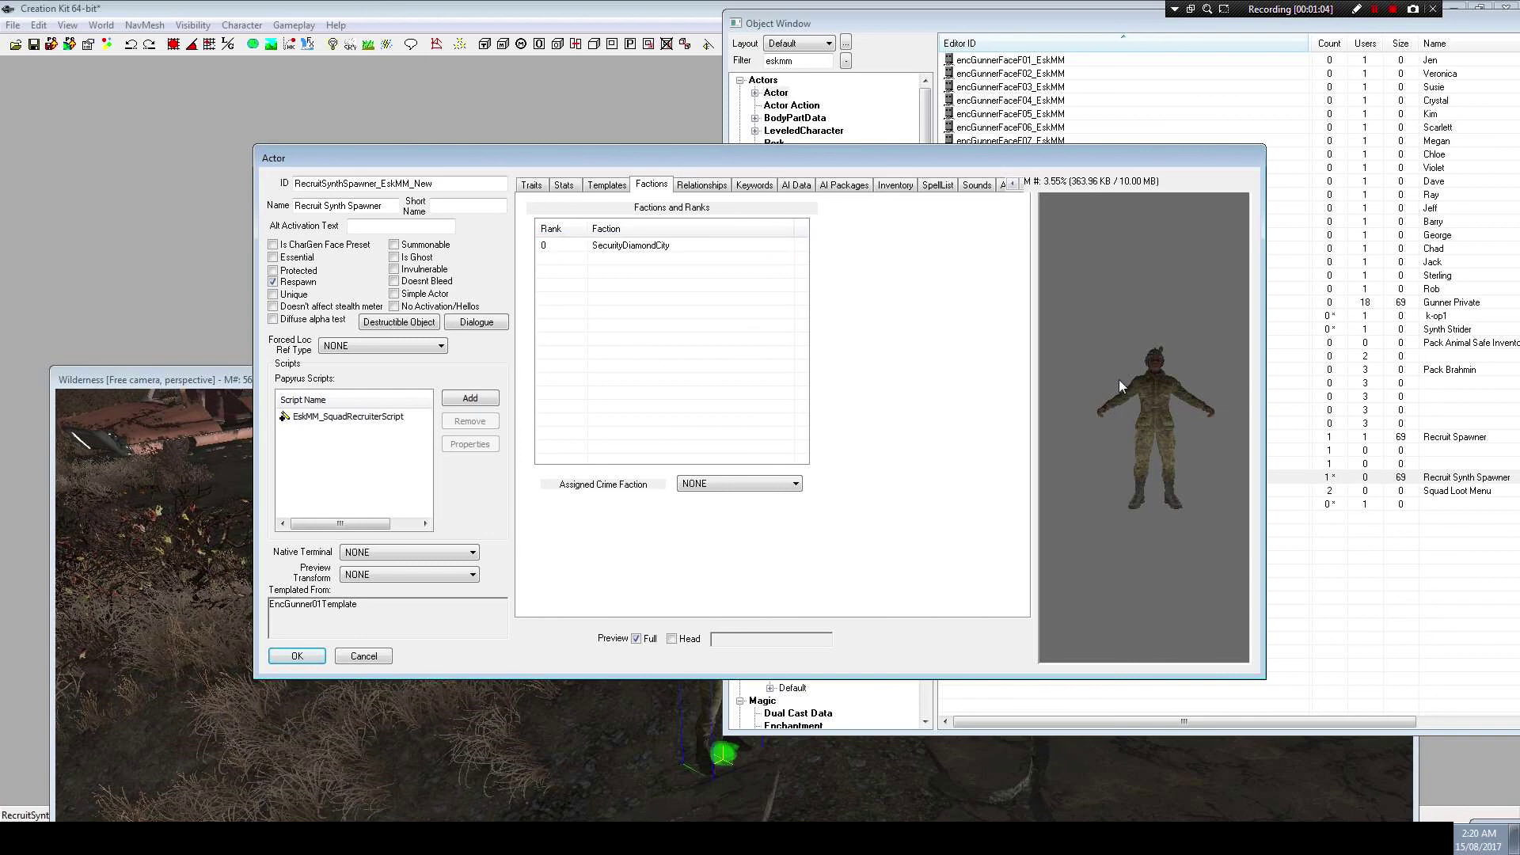
left_click(563, 185)
left_click(531, 184)
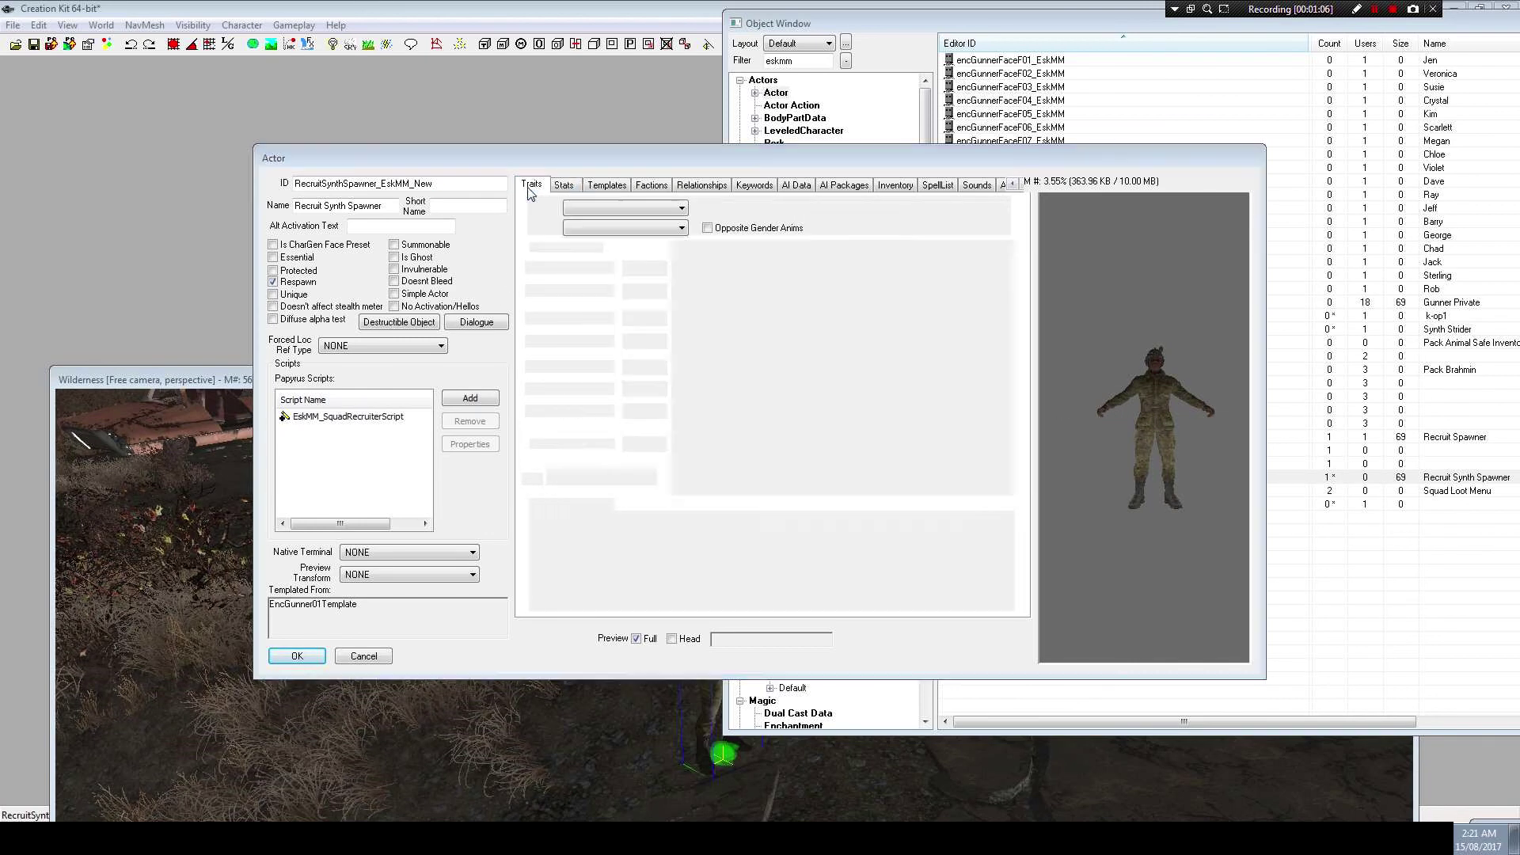
left_click(796, 185)
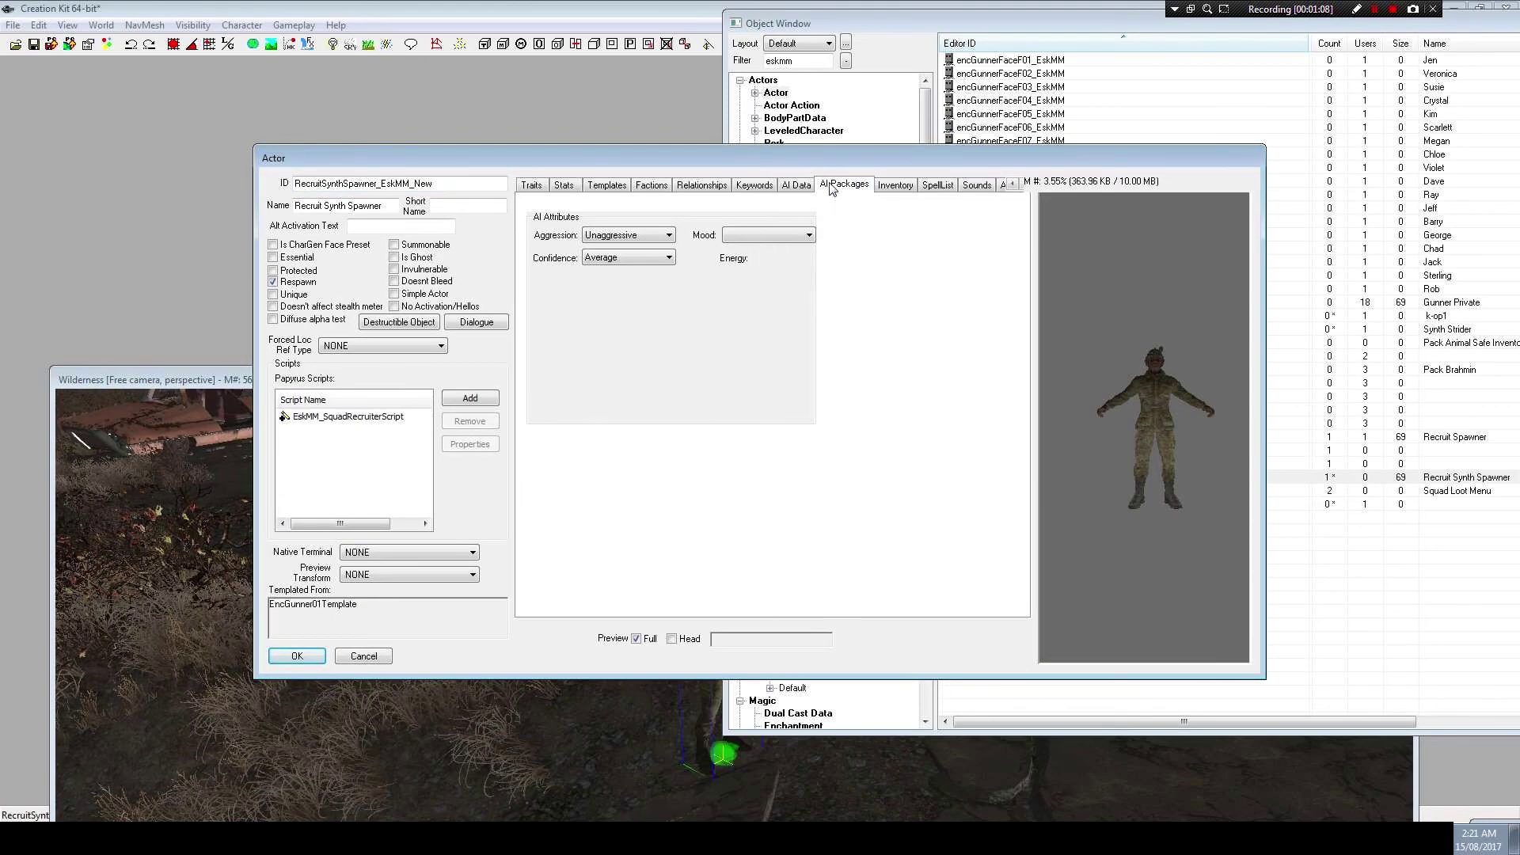
left_click(831, 185)
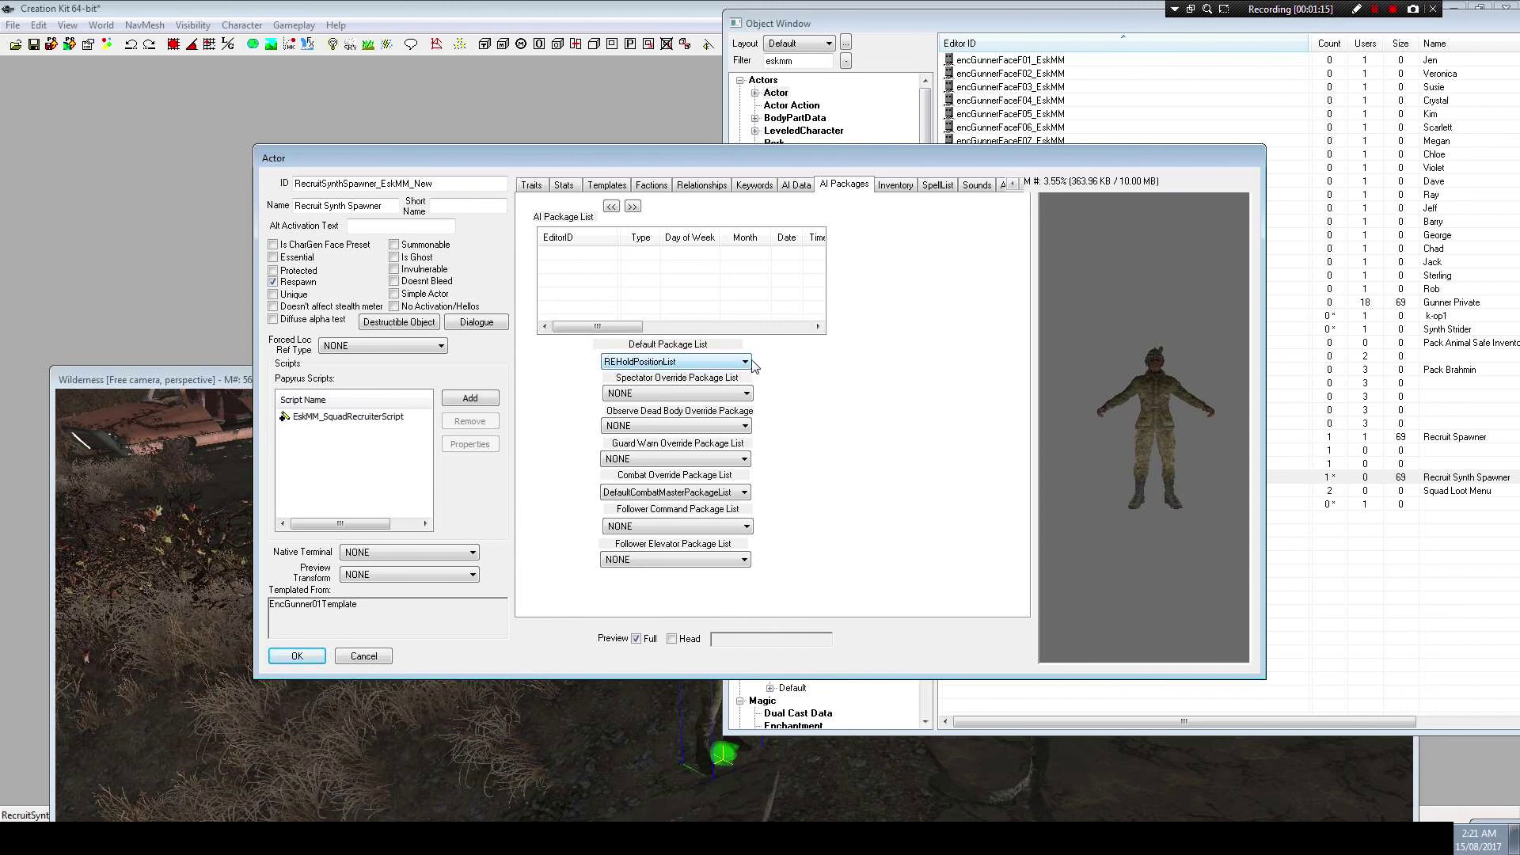
left_click(906, 190)
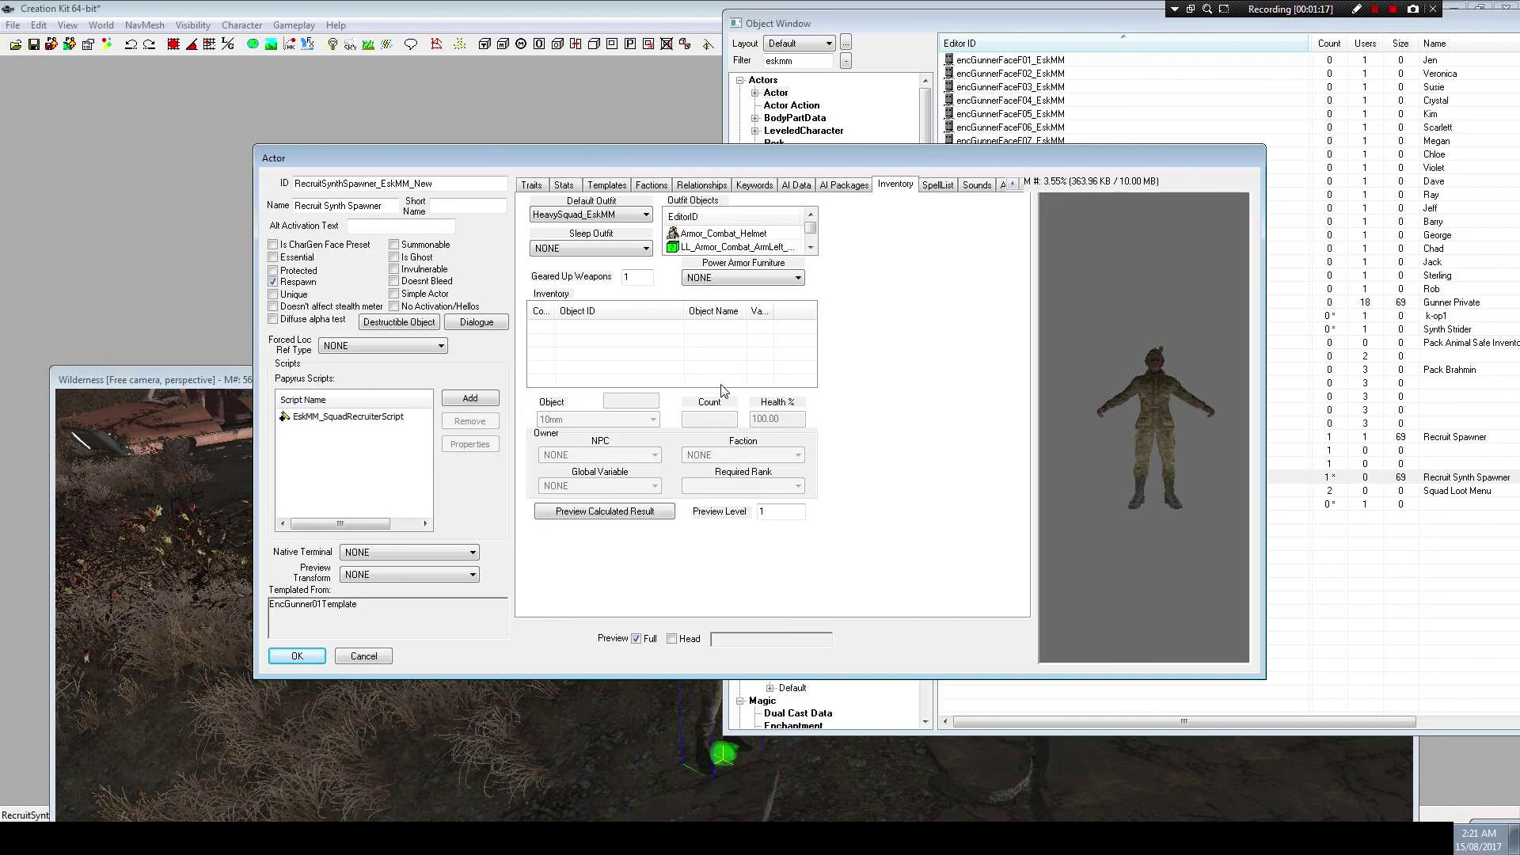
left_click(297, 657)
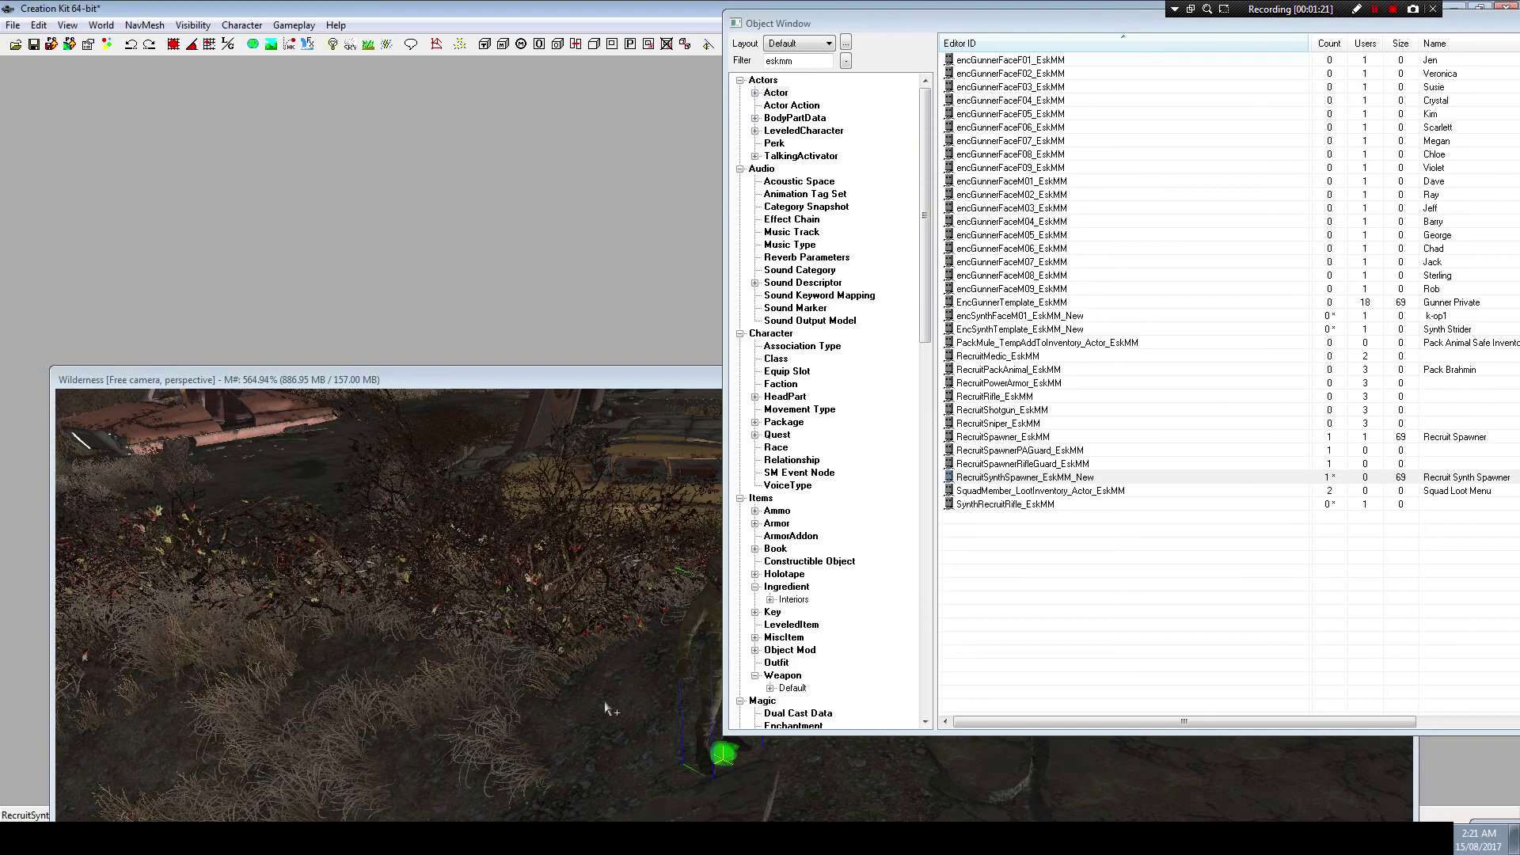
Reposition the render window over the workspace and examine the placed recruit spawner from the opposite side
left_click_drag(758, 383, 786, 40)
scroll(774, 342, "down", 2)
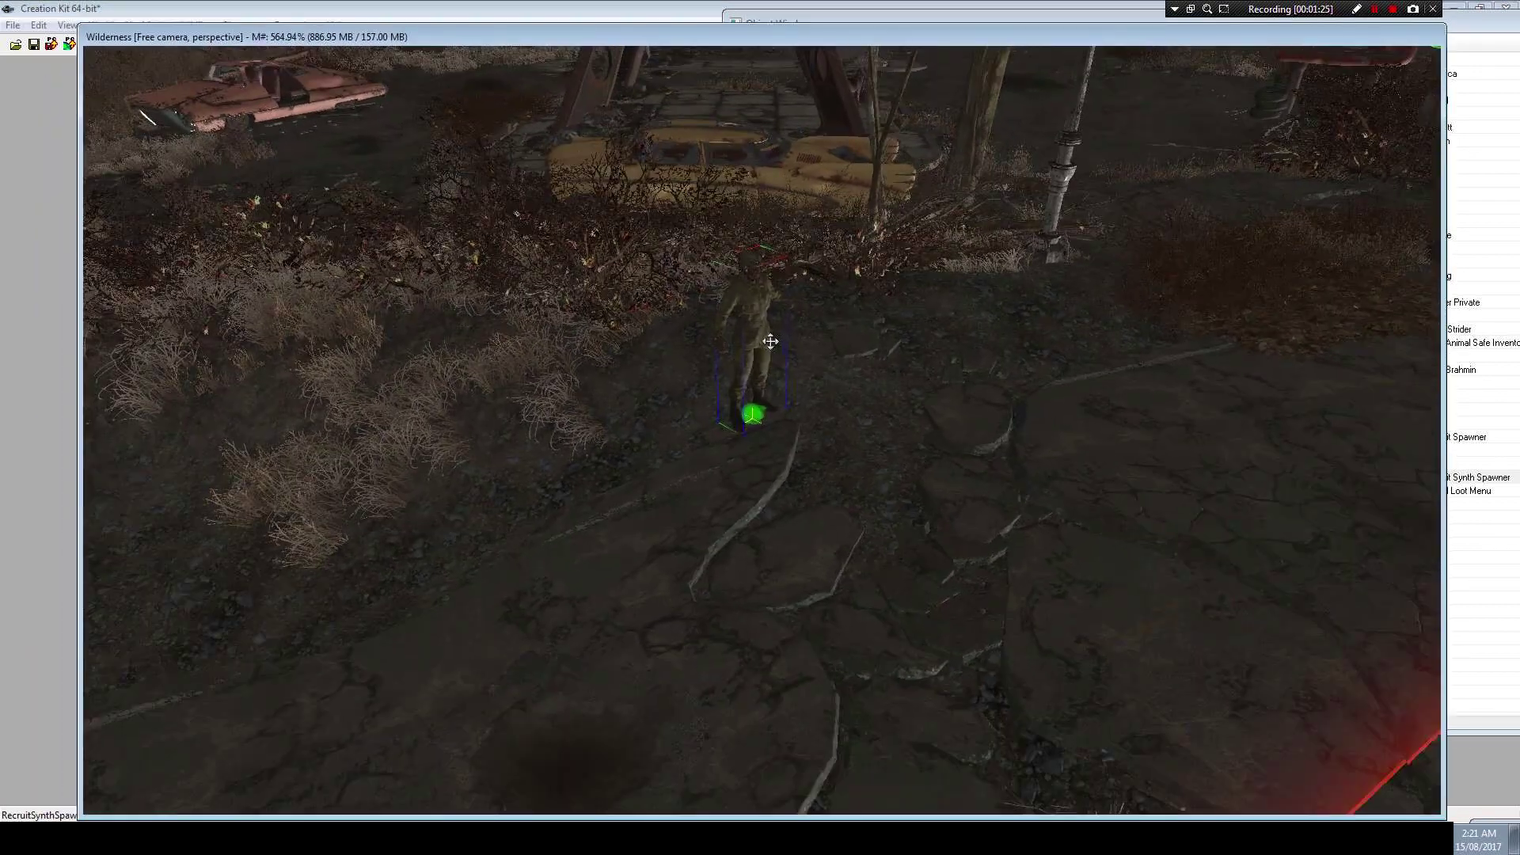
middle_click_drag(756, 361, 633, 347, "shift")
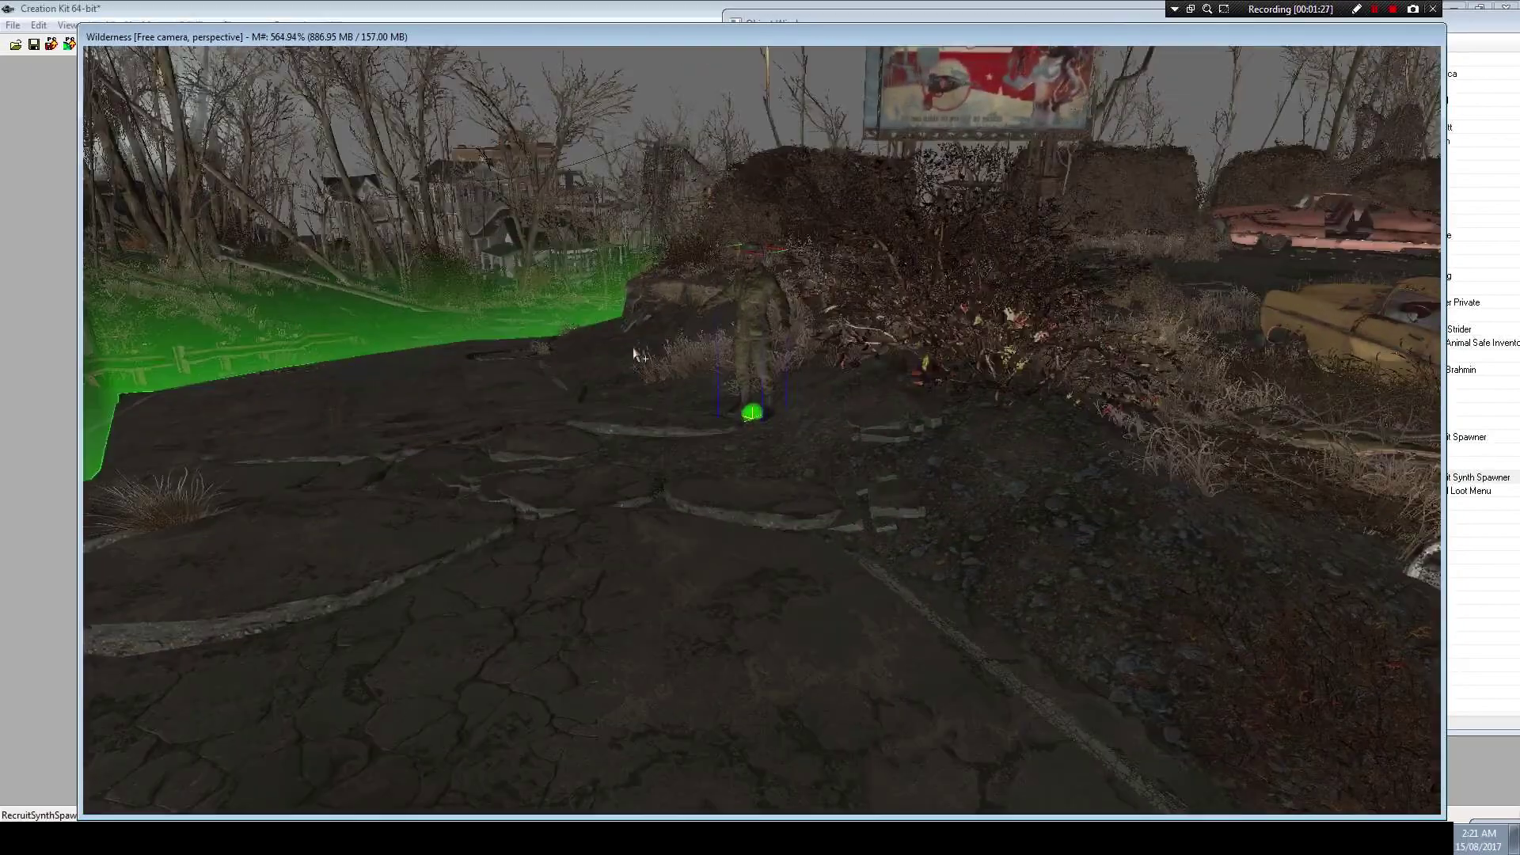
middle_click_drag(633, 439, 627, 511)
scroll(633, 450, "up", 2)
scroll(627, 511, "up", 1)
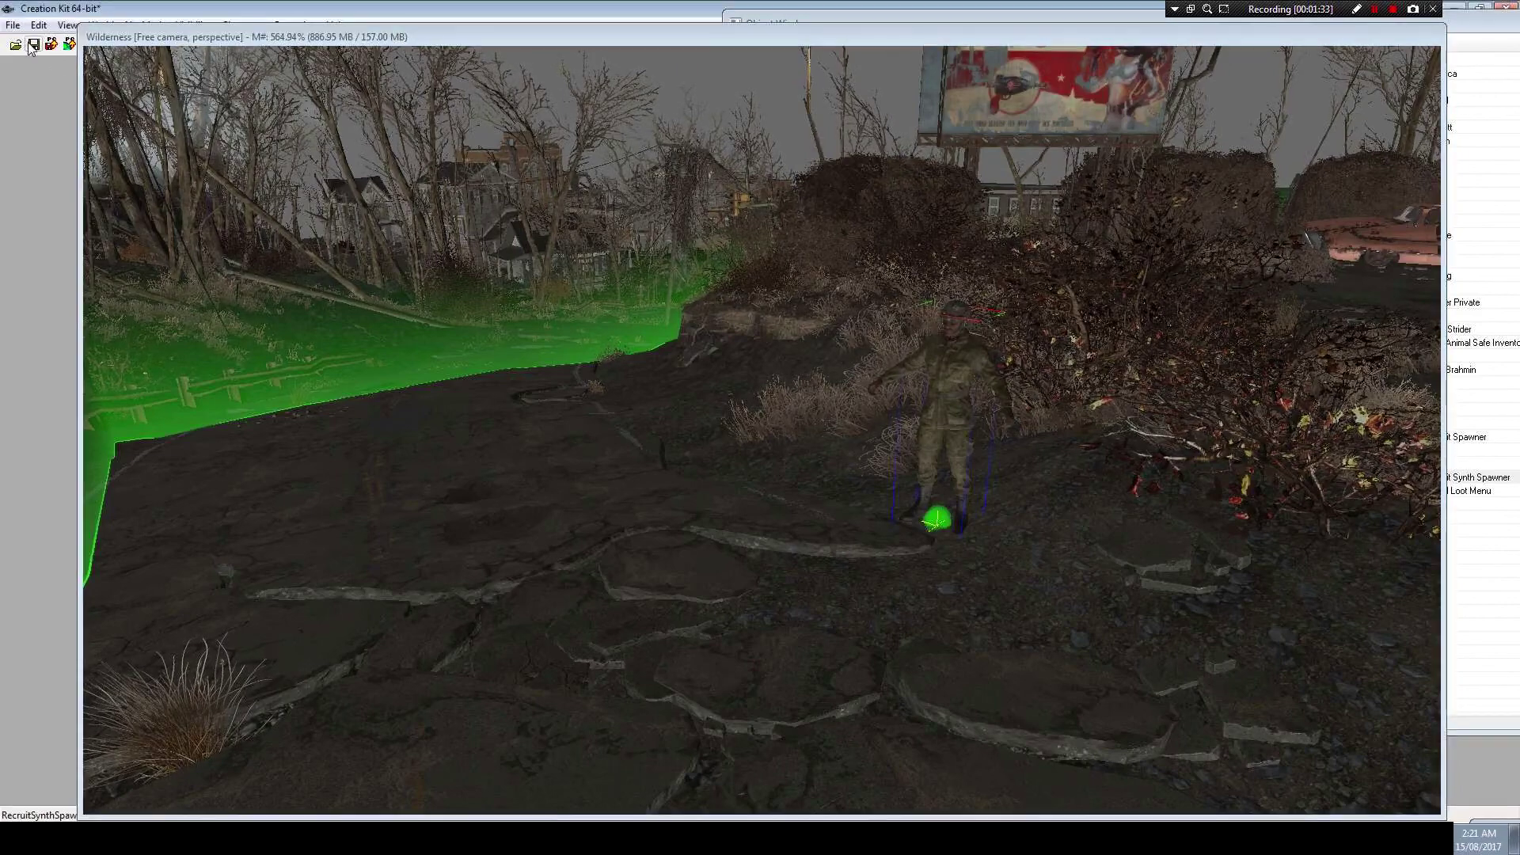
Save the plugin as NewSquadSystemFactions in the Fallout 4 Data folder
key("ctrl+s")
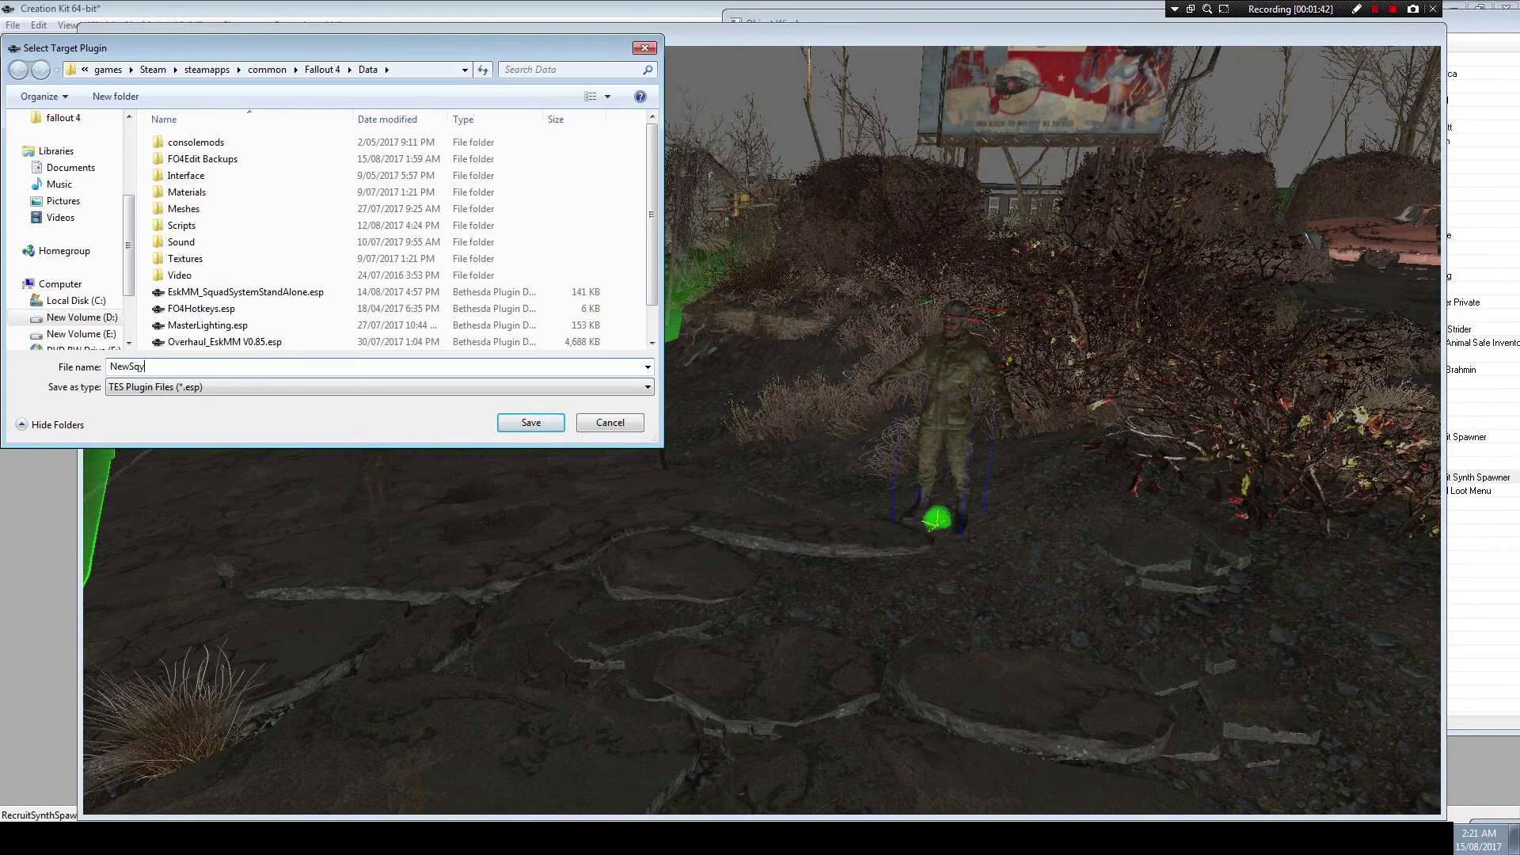
type("syst")
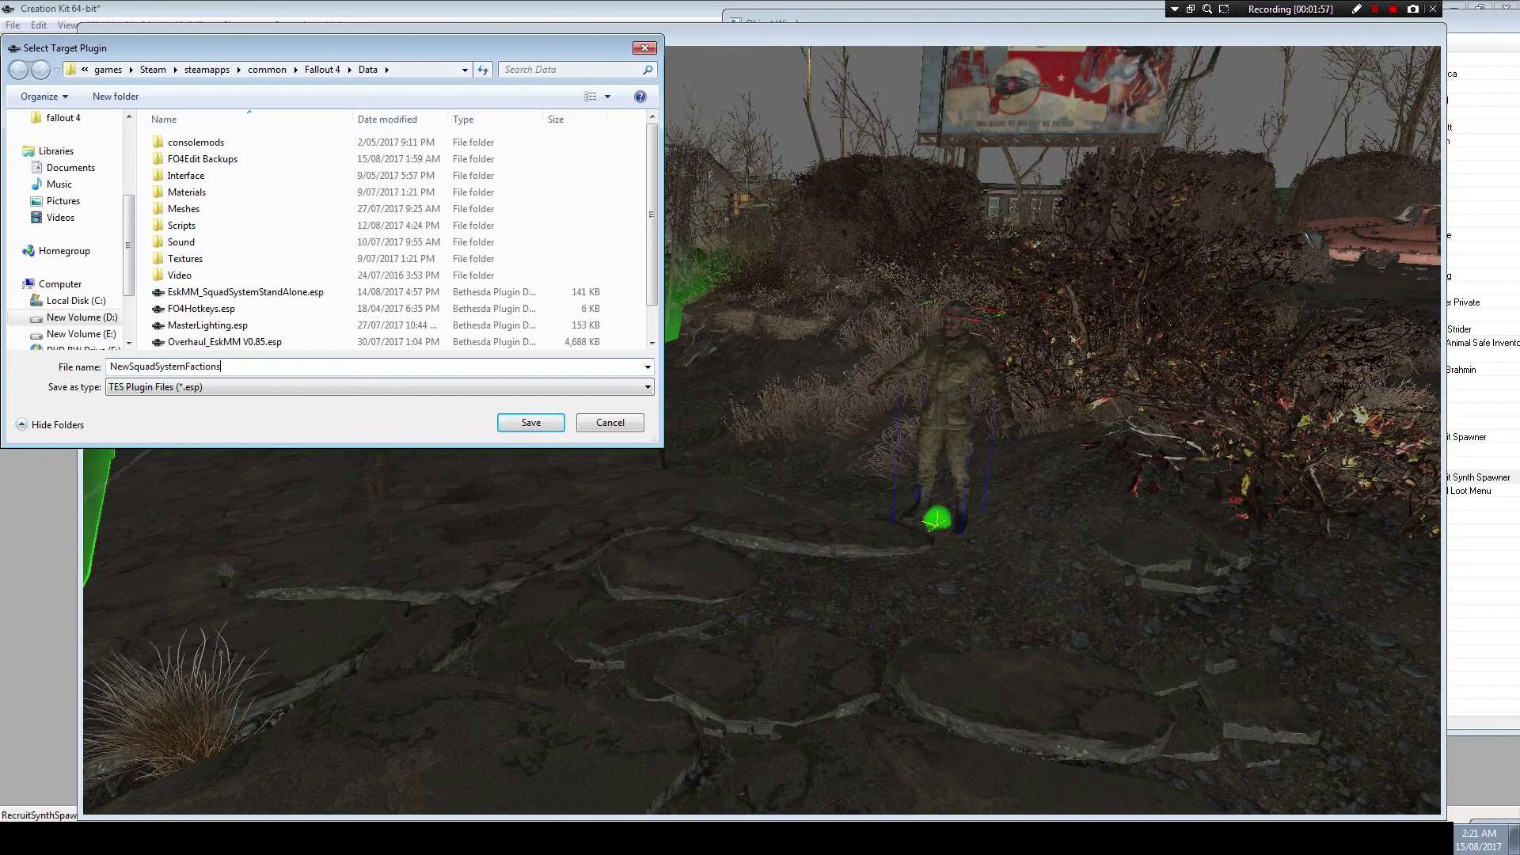
left_click(524, 423)
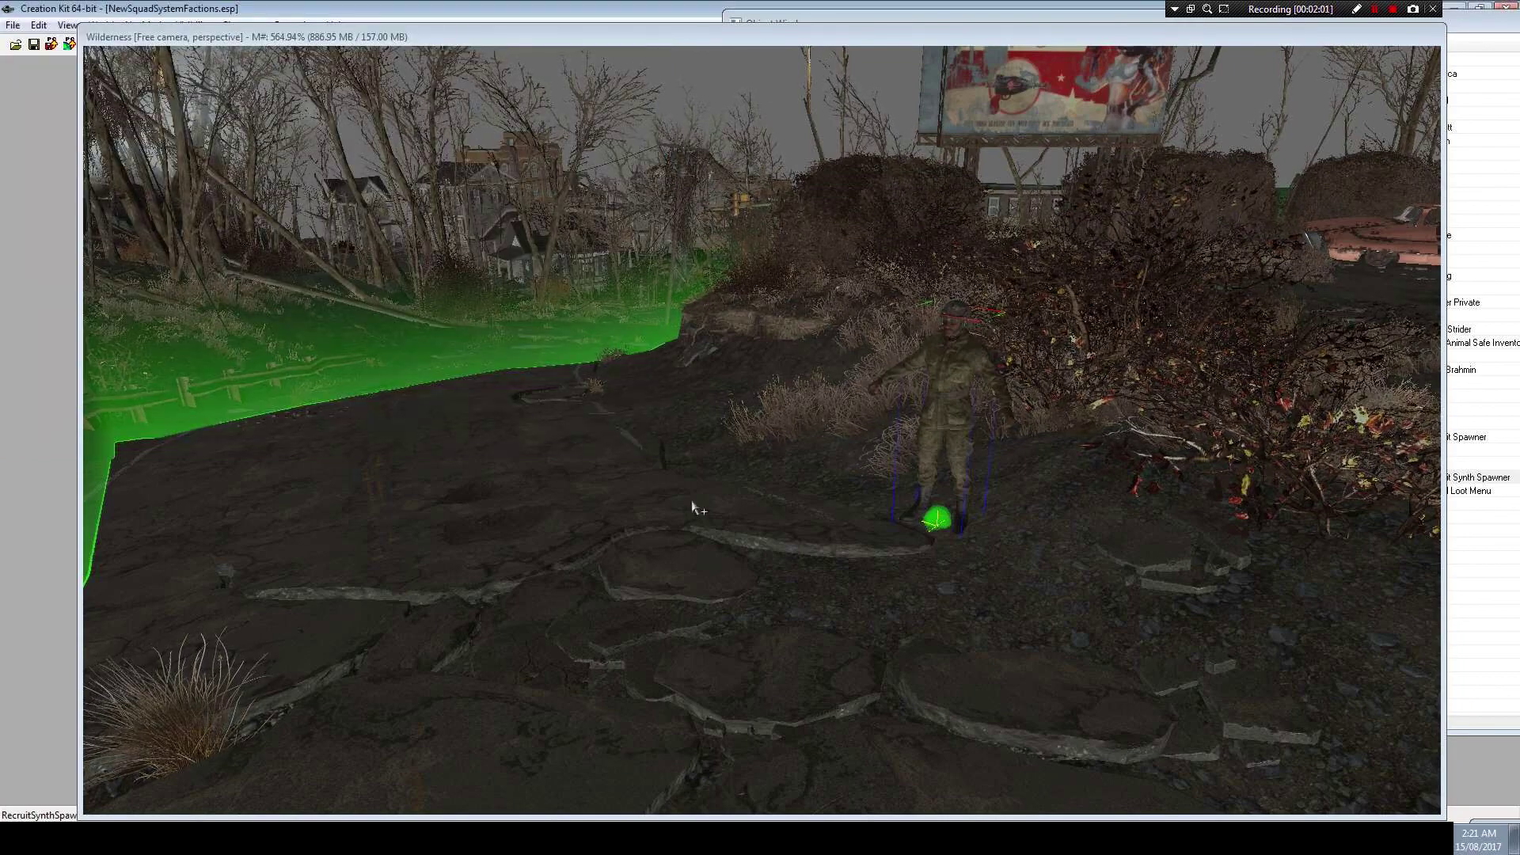
left_click(728, 504)
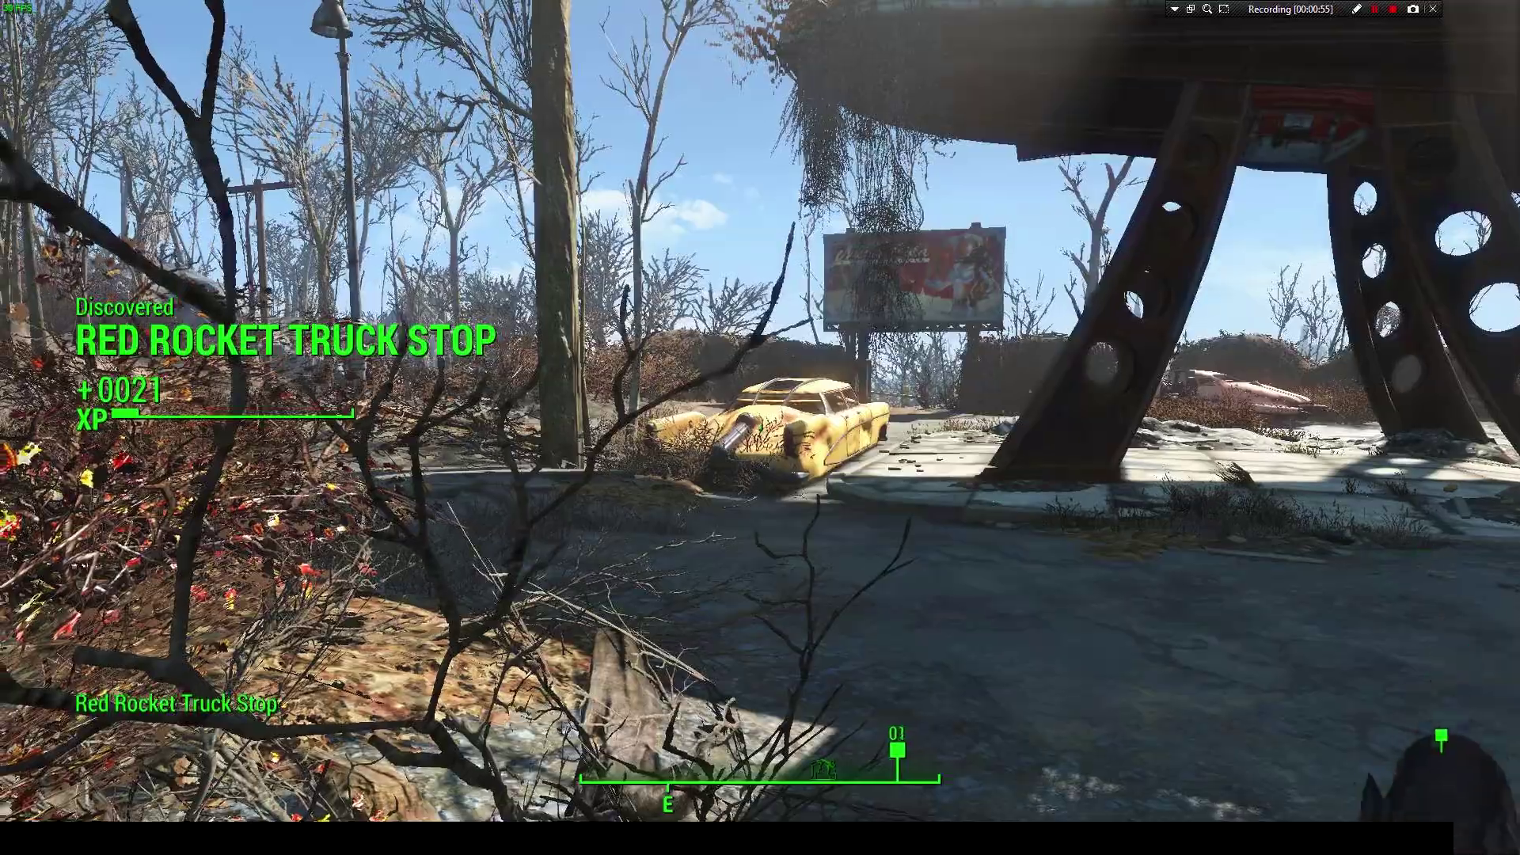
Switch to Fallout 4, walk to the Recruit Synth Spawner at Red Rocket and try to recruit a Synth Rifleman for 500 caps
key("w")
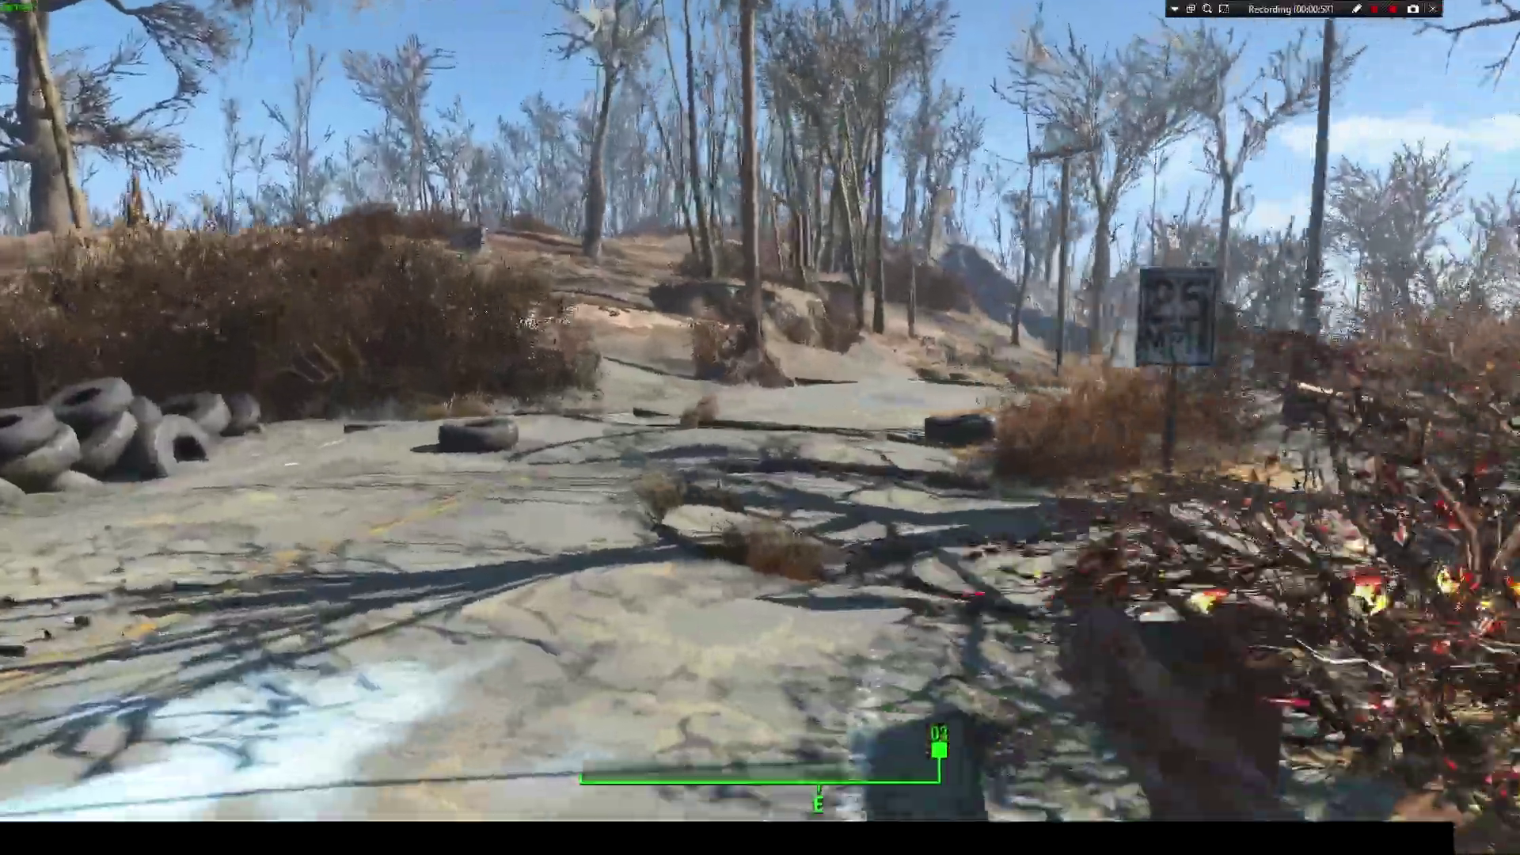
key("w")
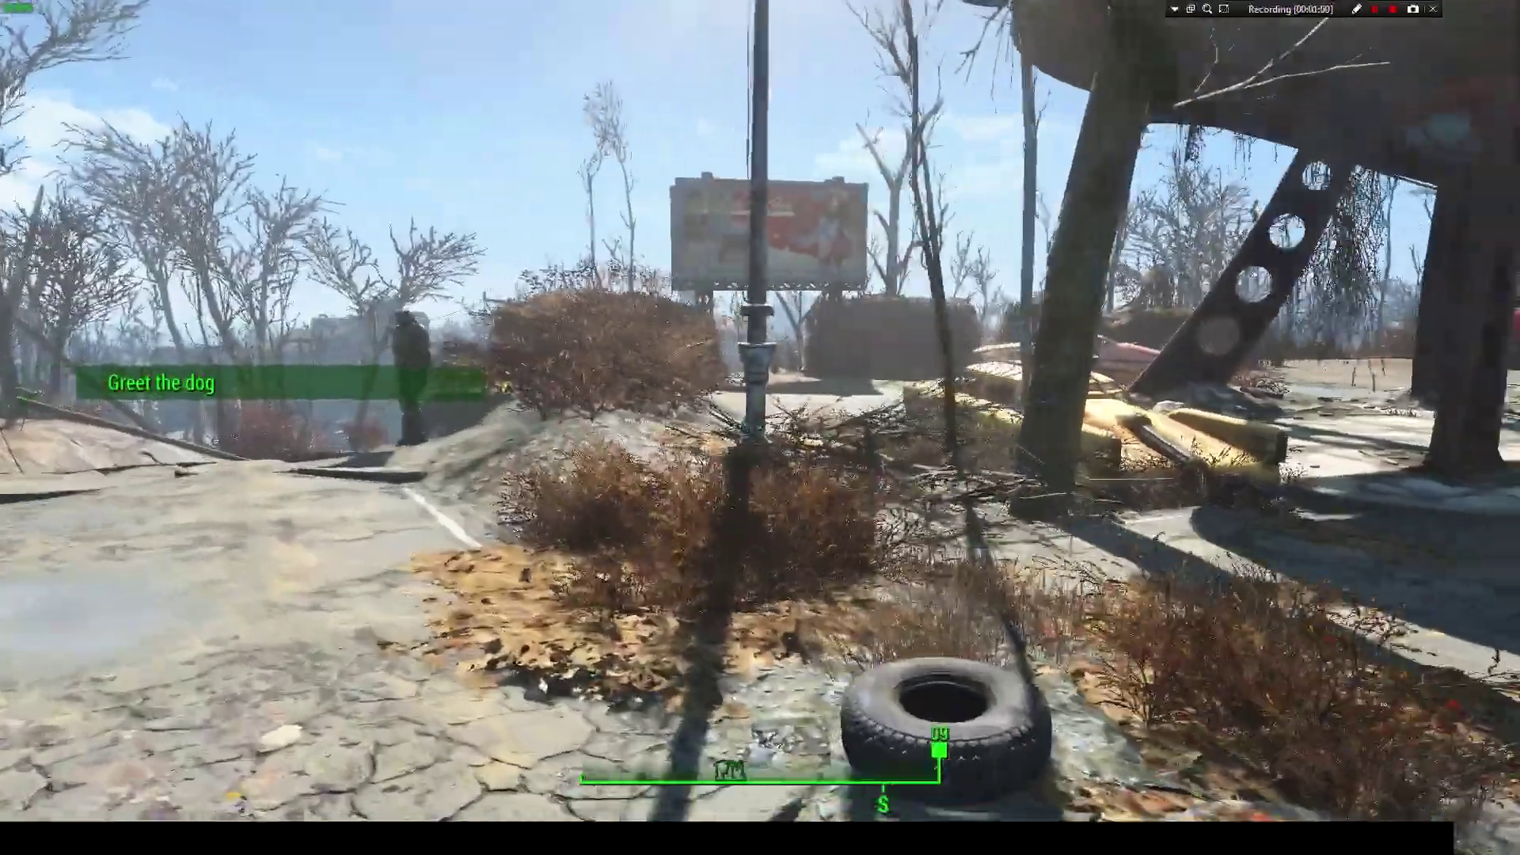
key("w")
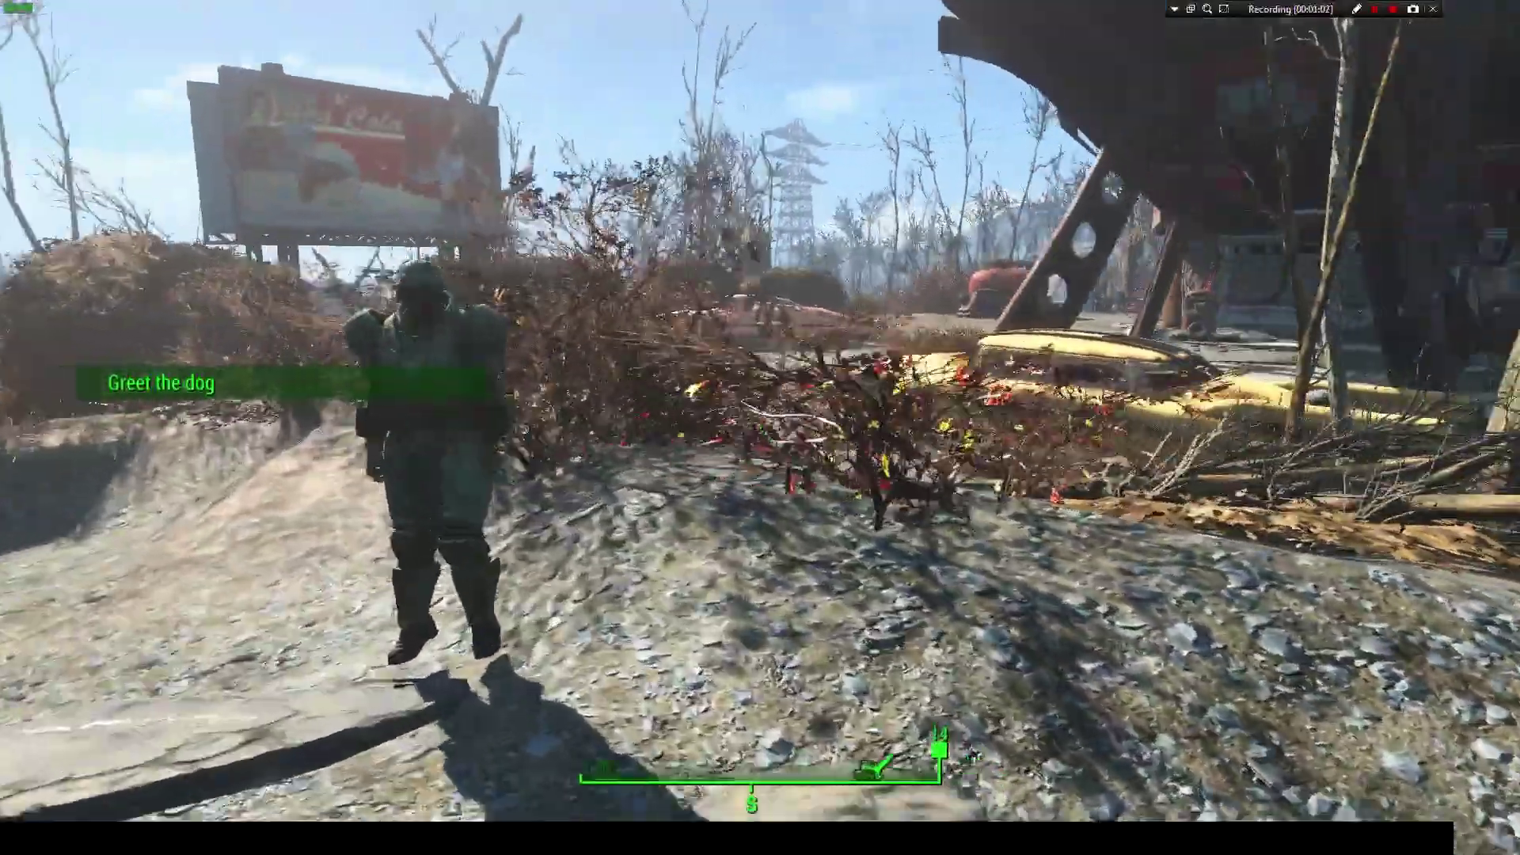
key("e")
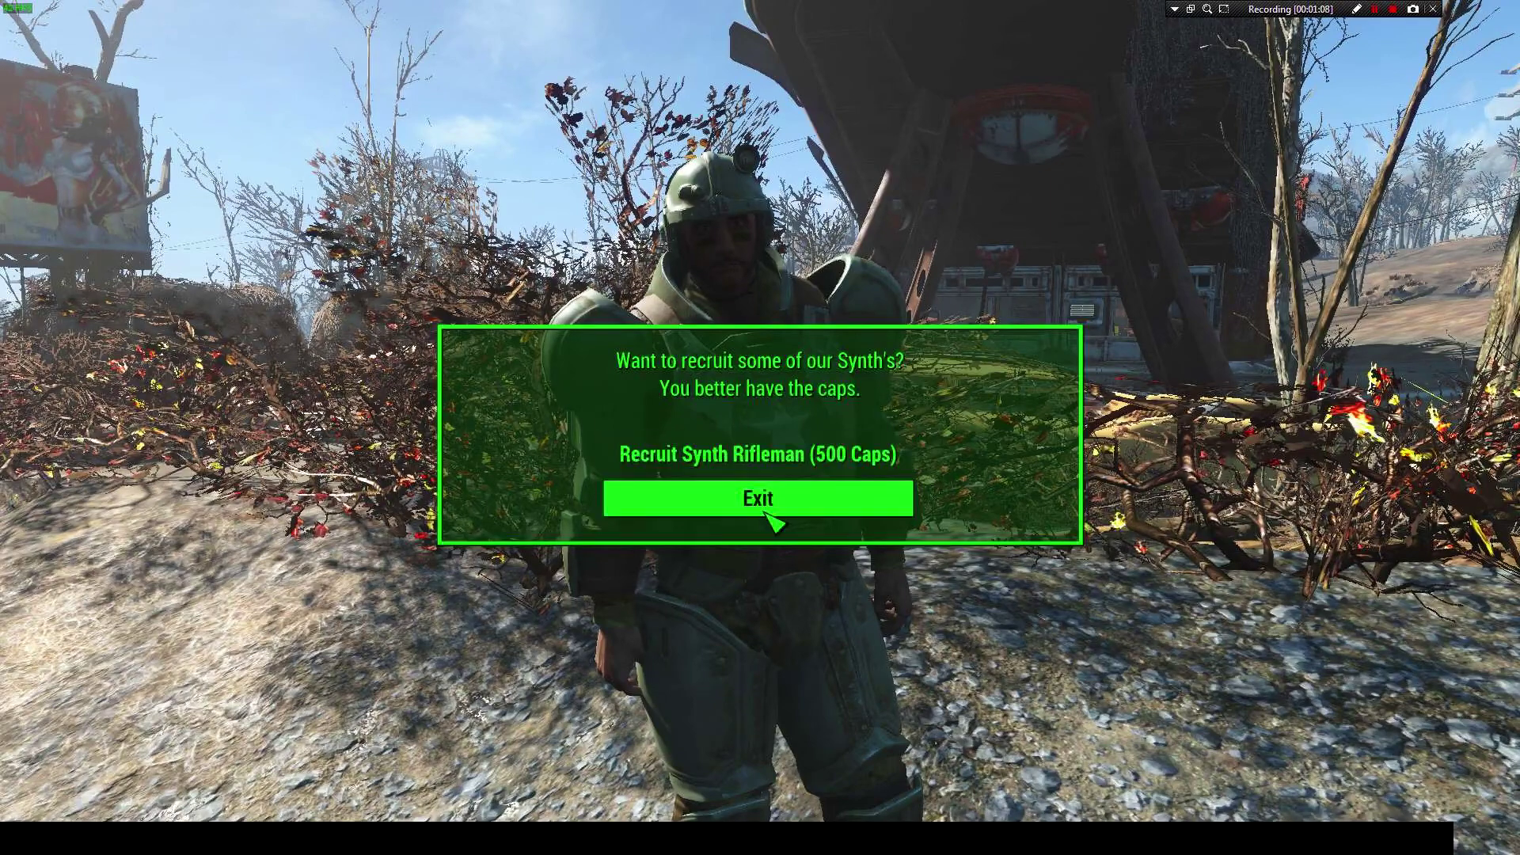
left_click(852, 461)
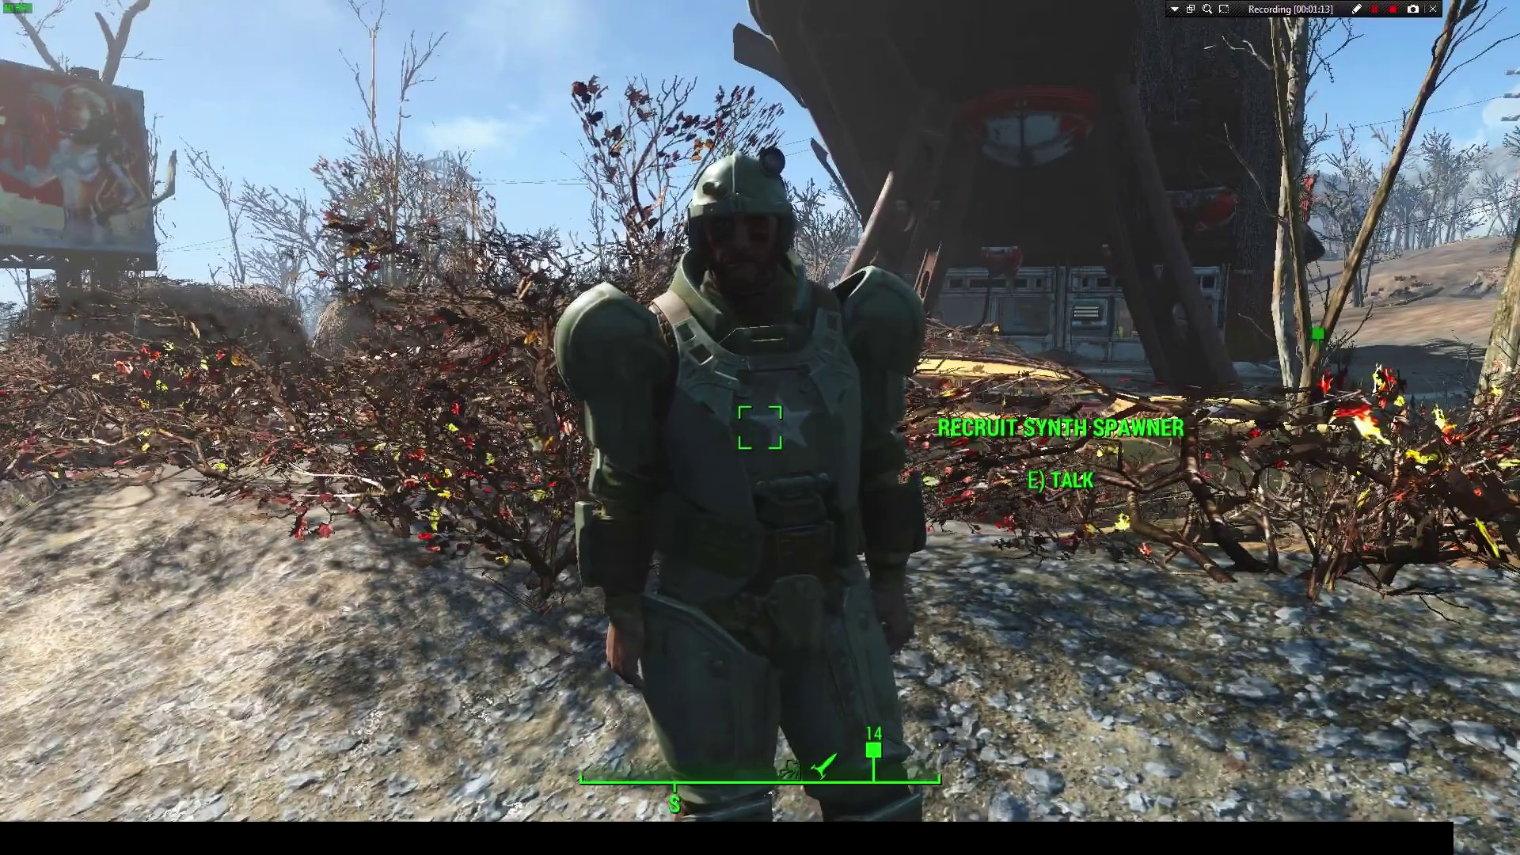
Give the player 10000 bottlecaps with the console command player.additem 0000000f 10000
key("grave")
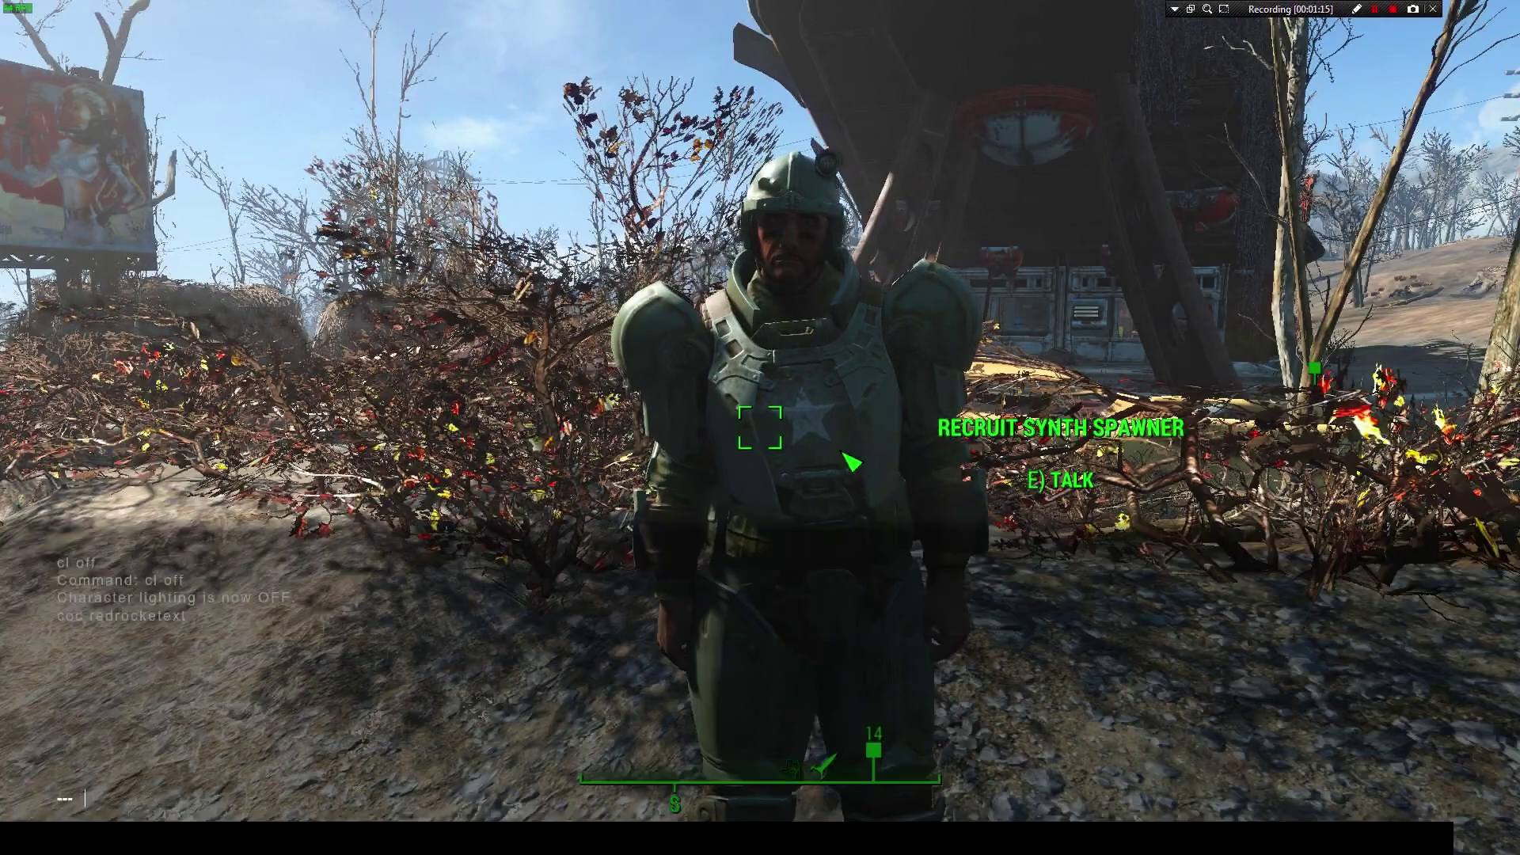
type("player.additem 0000000f 10000")
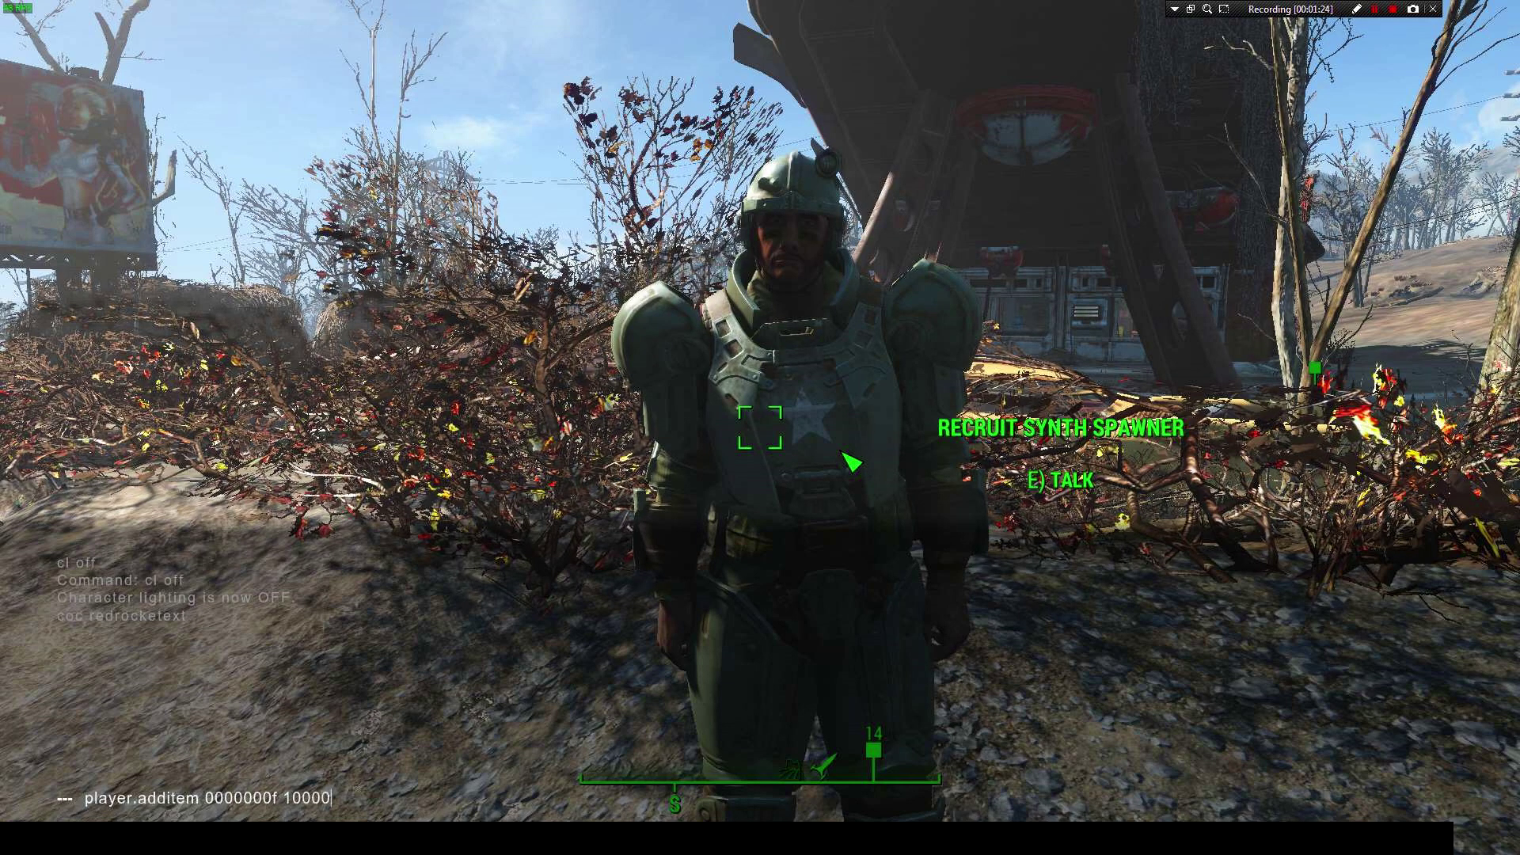
key("Return")
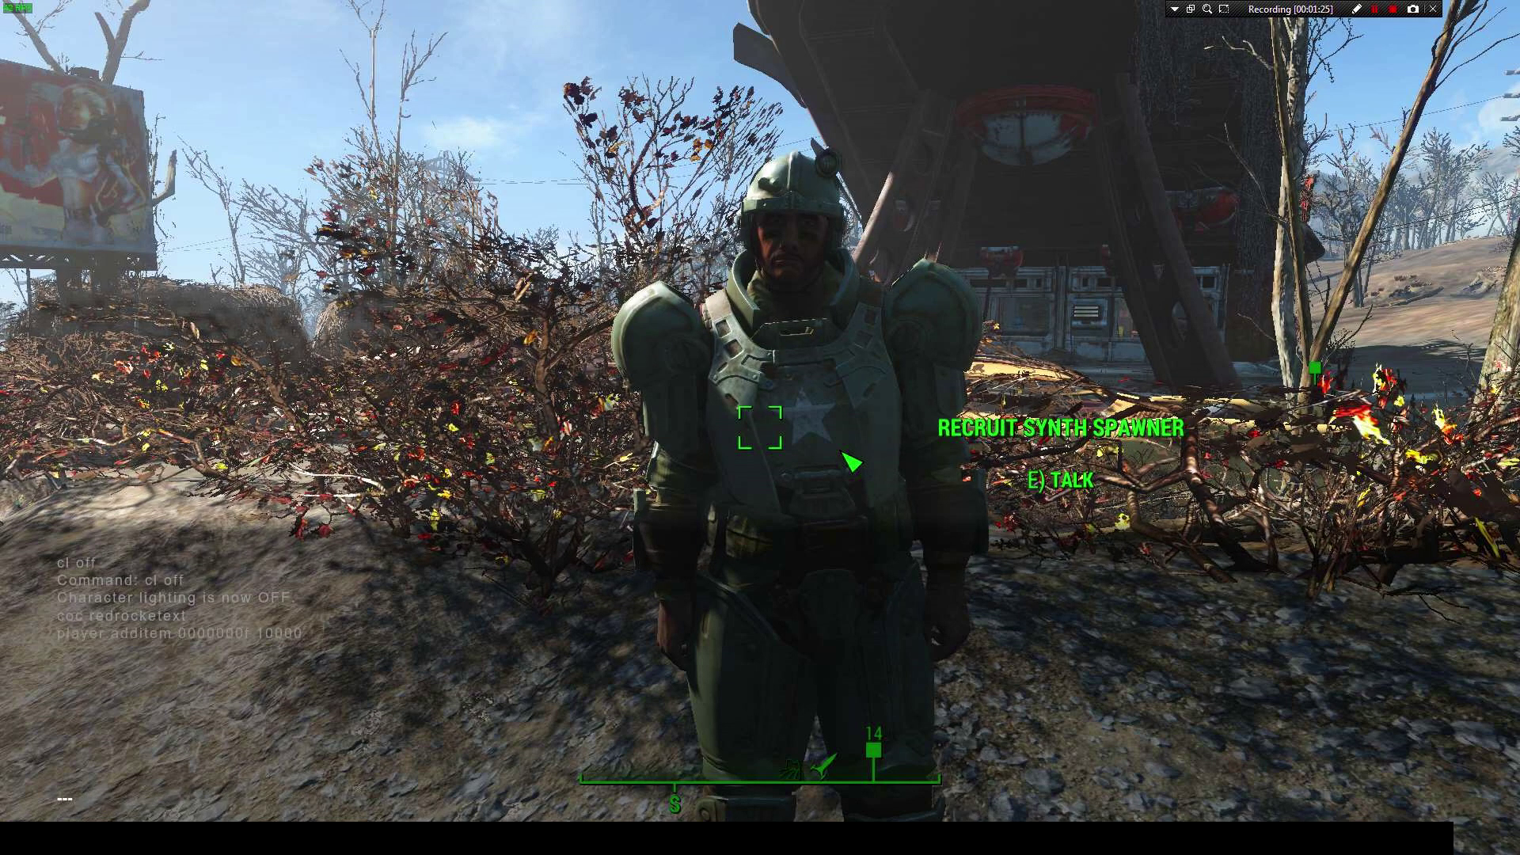
key("grave")
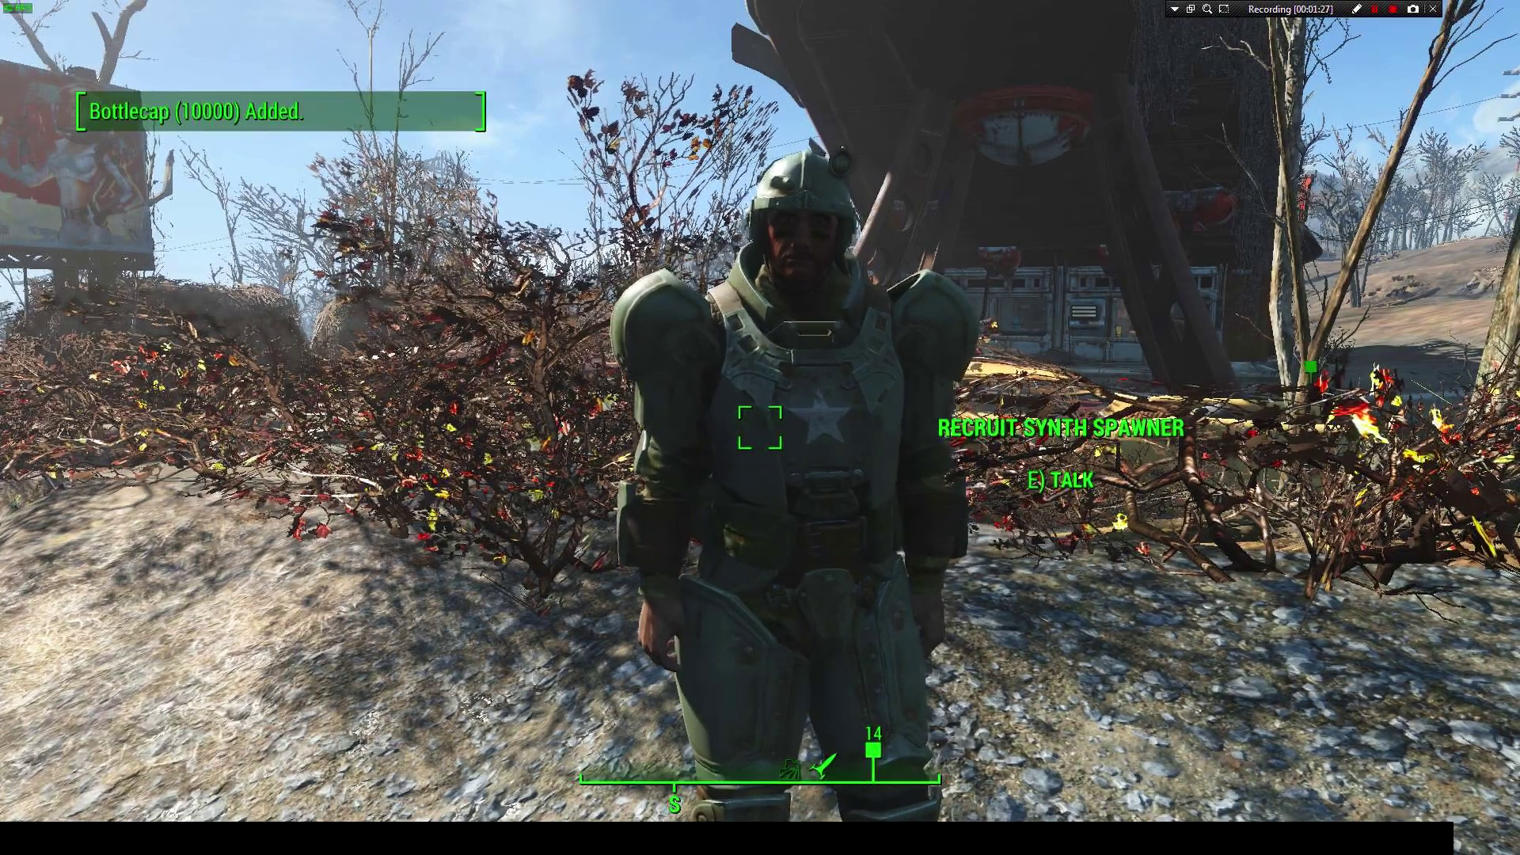
Recruit a Synth Rifleman for 500 caps, inspect the recruit beside the spawner and choose to recruit another
key("e")
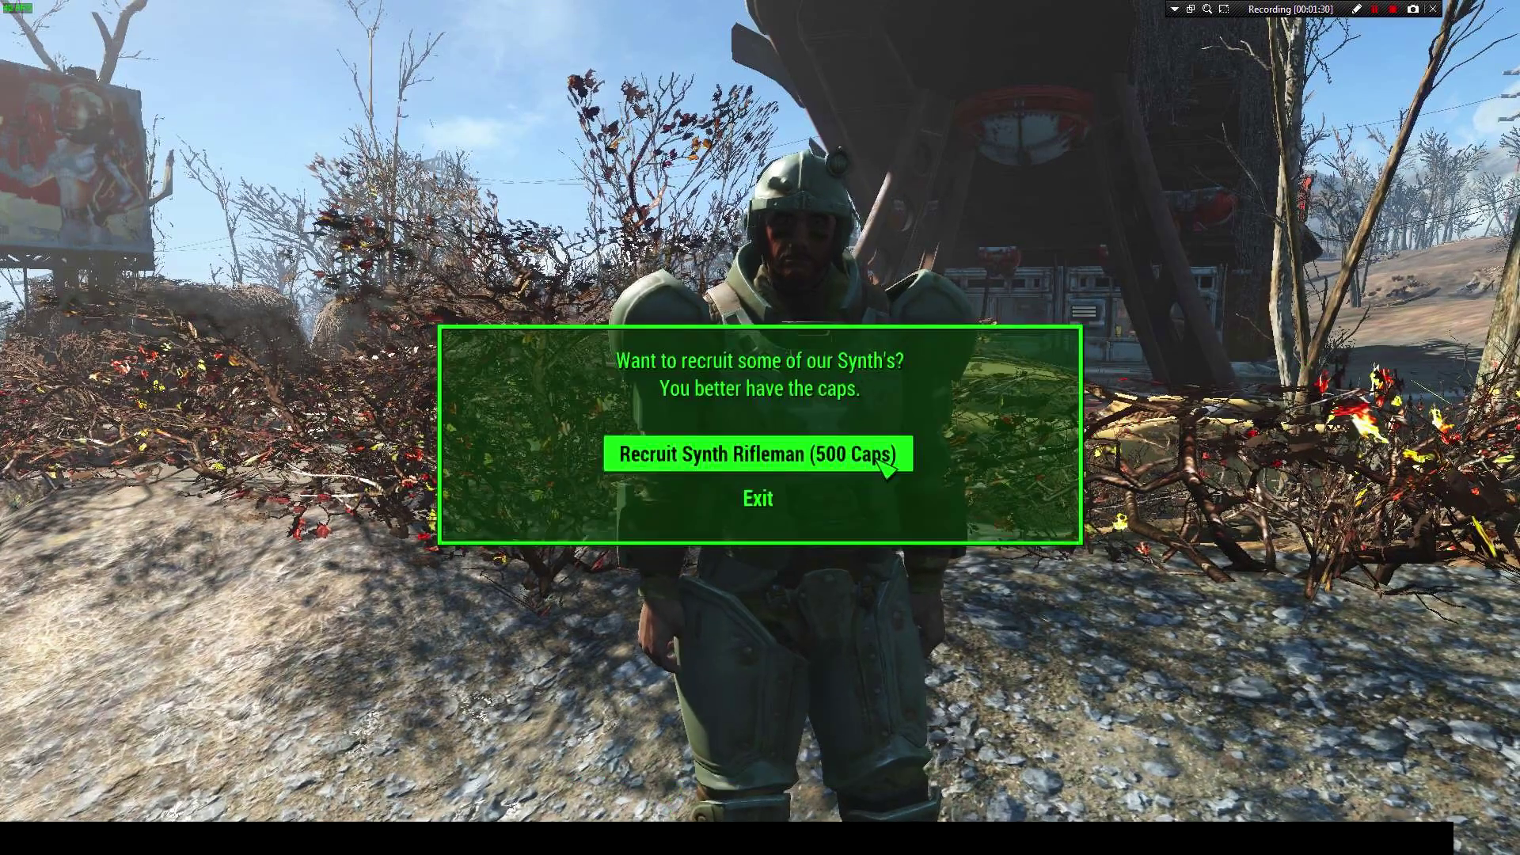
left_click(879, 458)
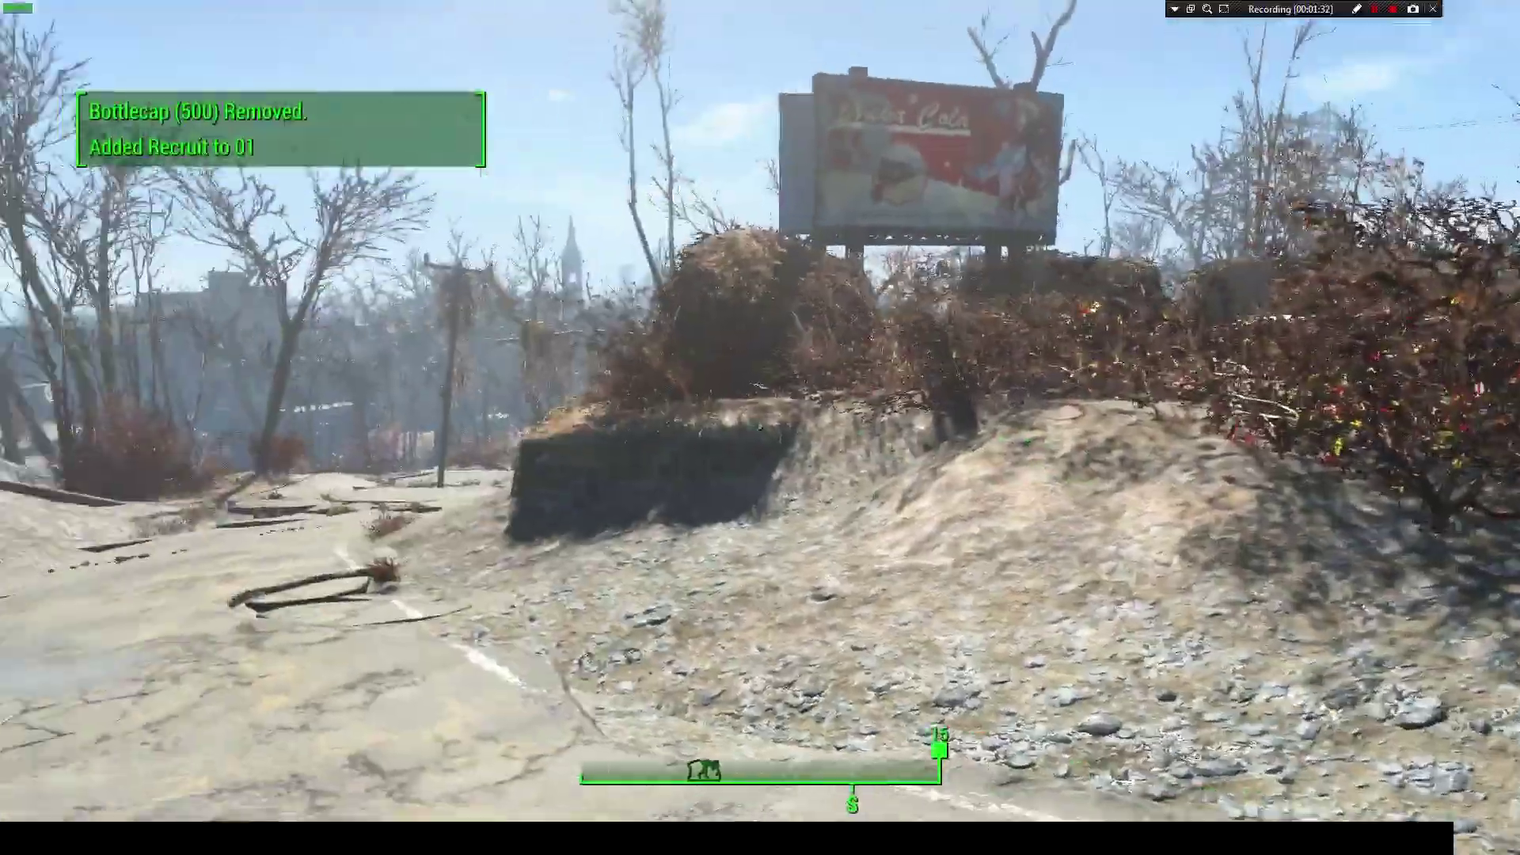
key("a")
key("s")
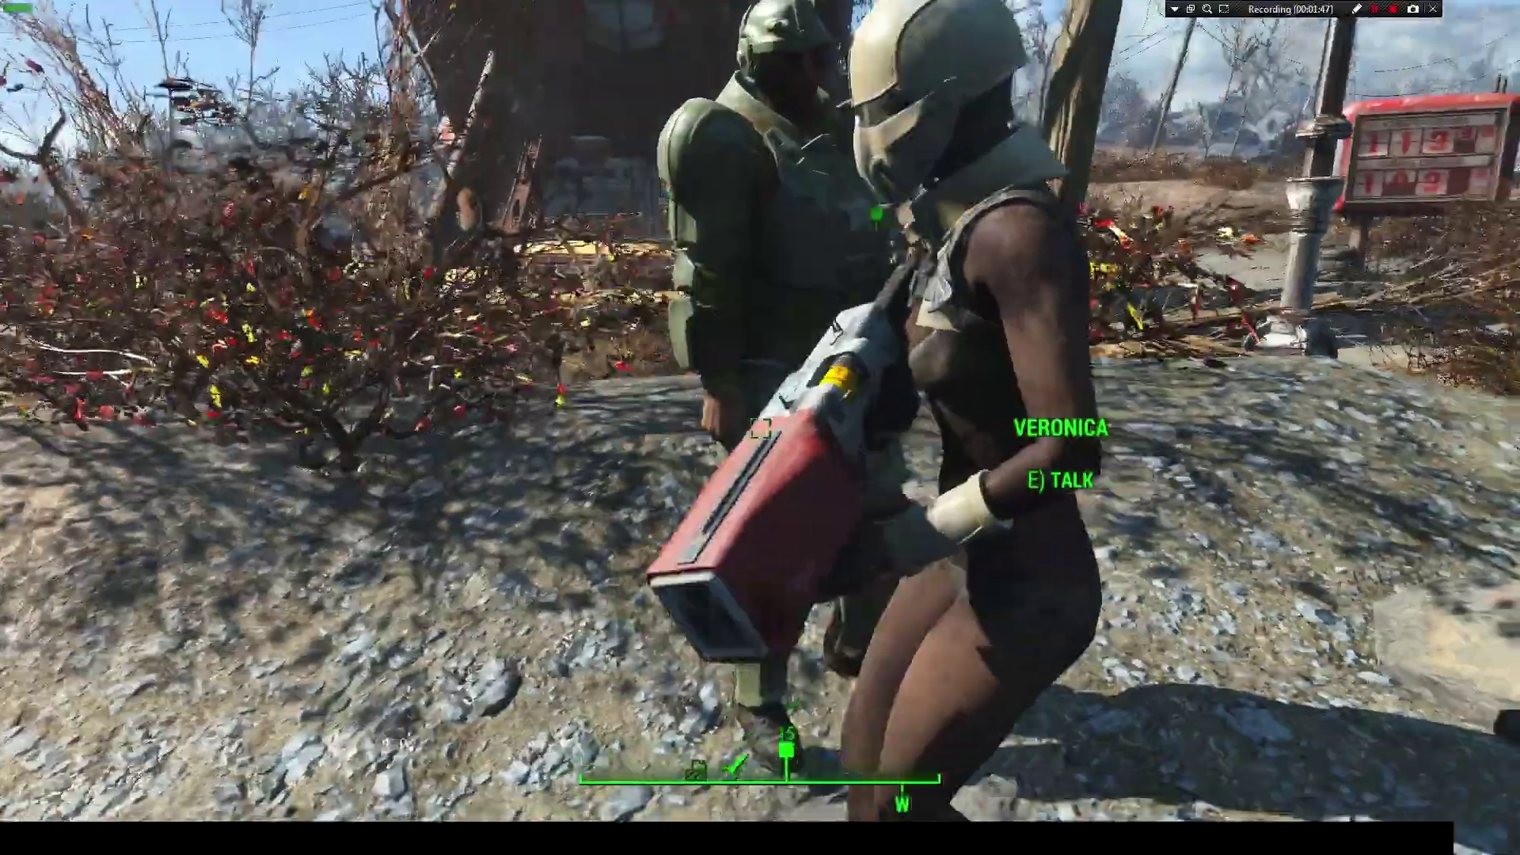
key("e")
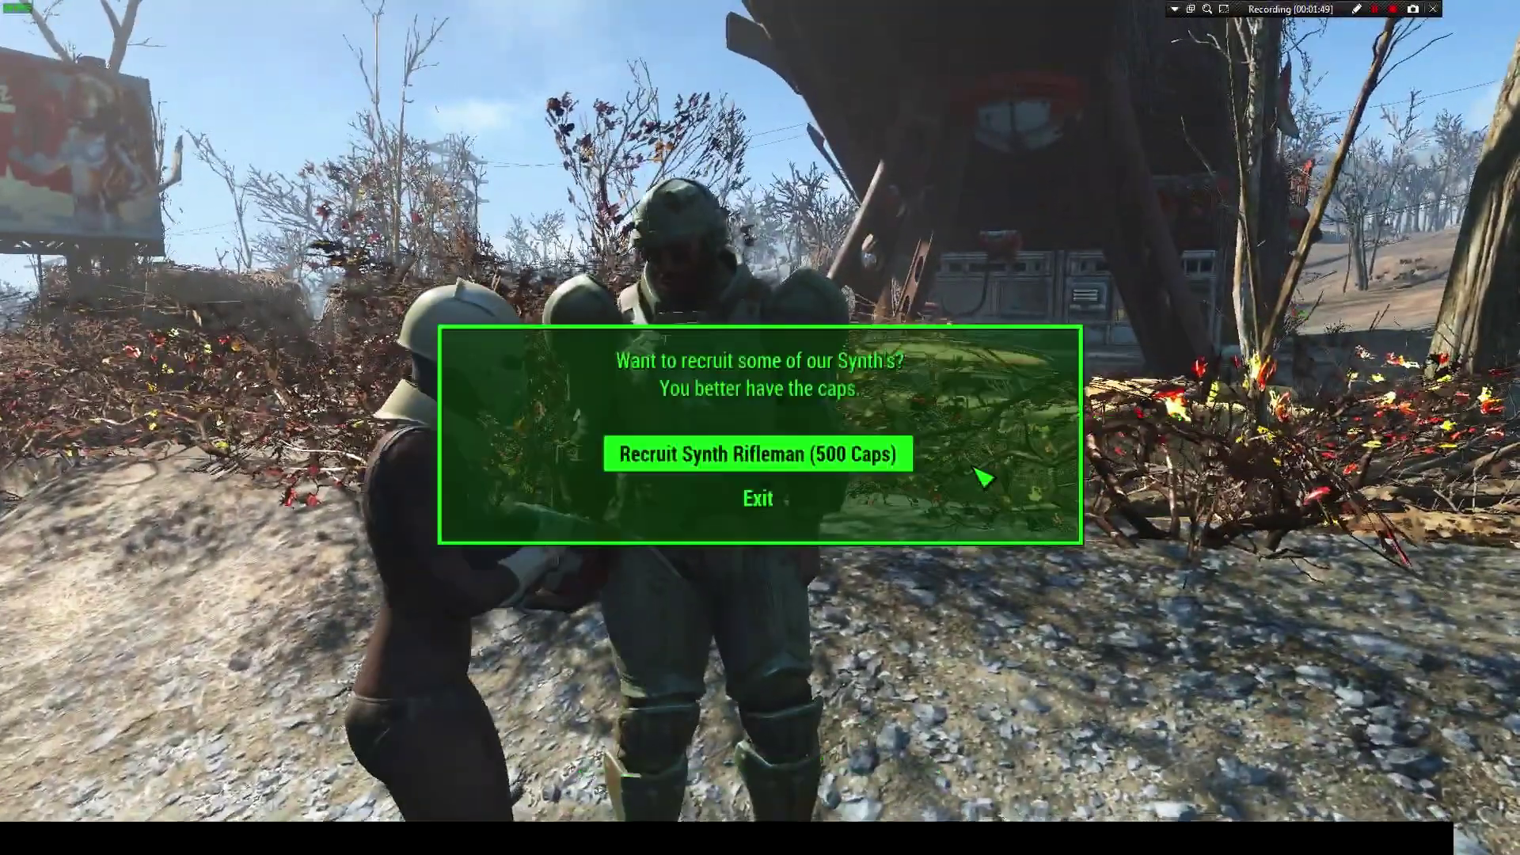
left_click(787, 453)
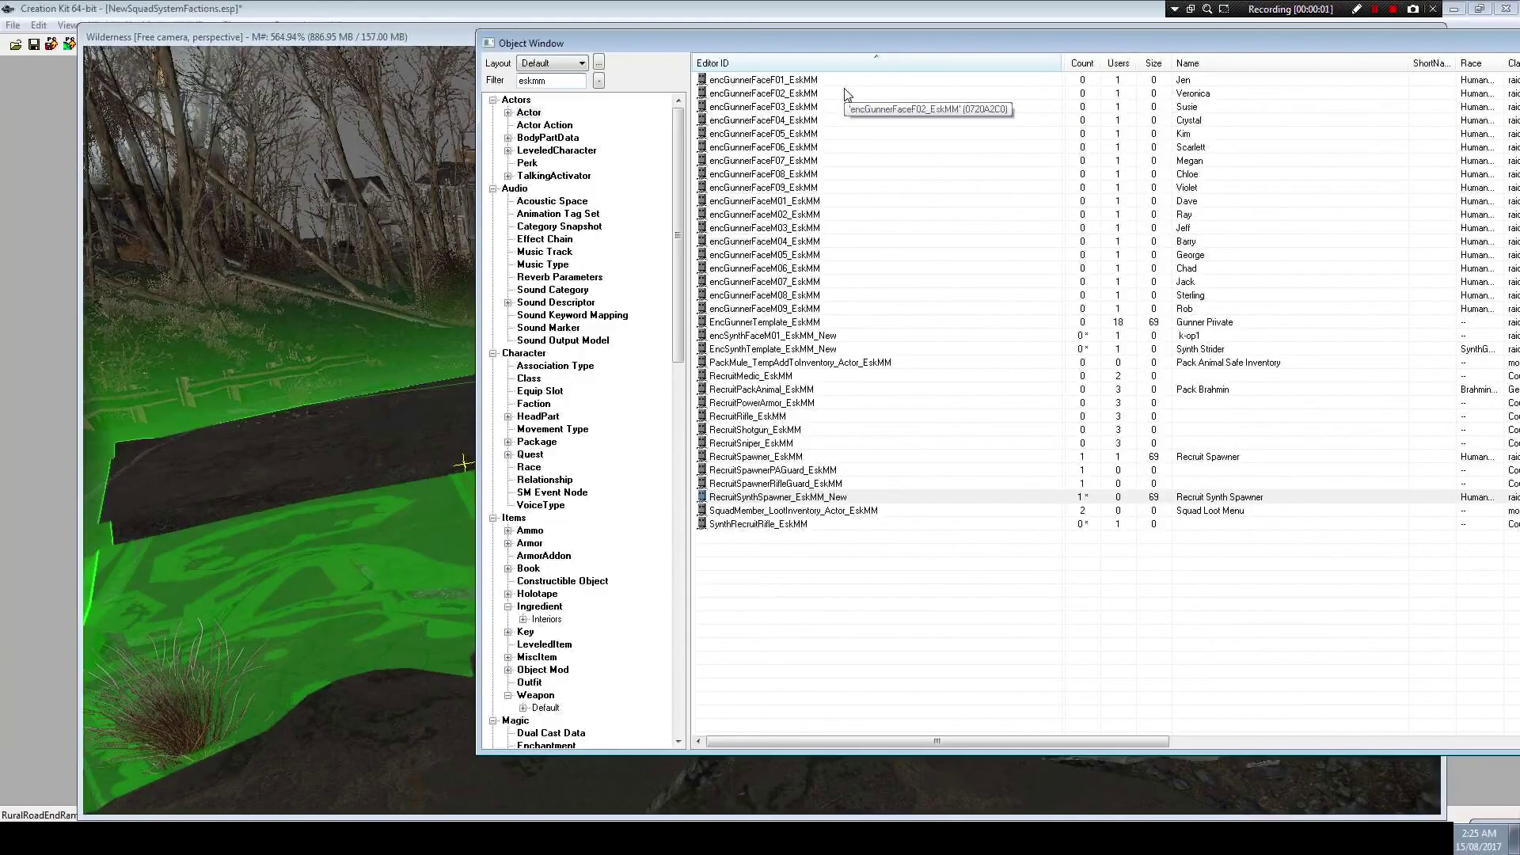
Open the SynthRecruitRifle_EskMM actor's template settings
left_click(936, 548)
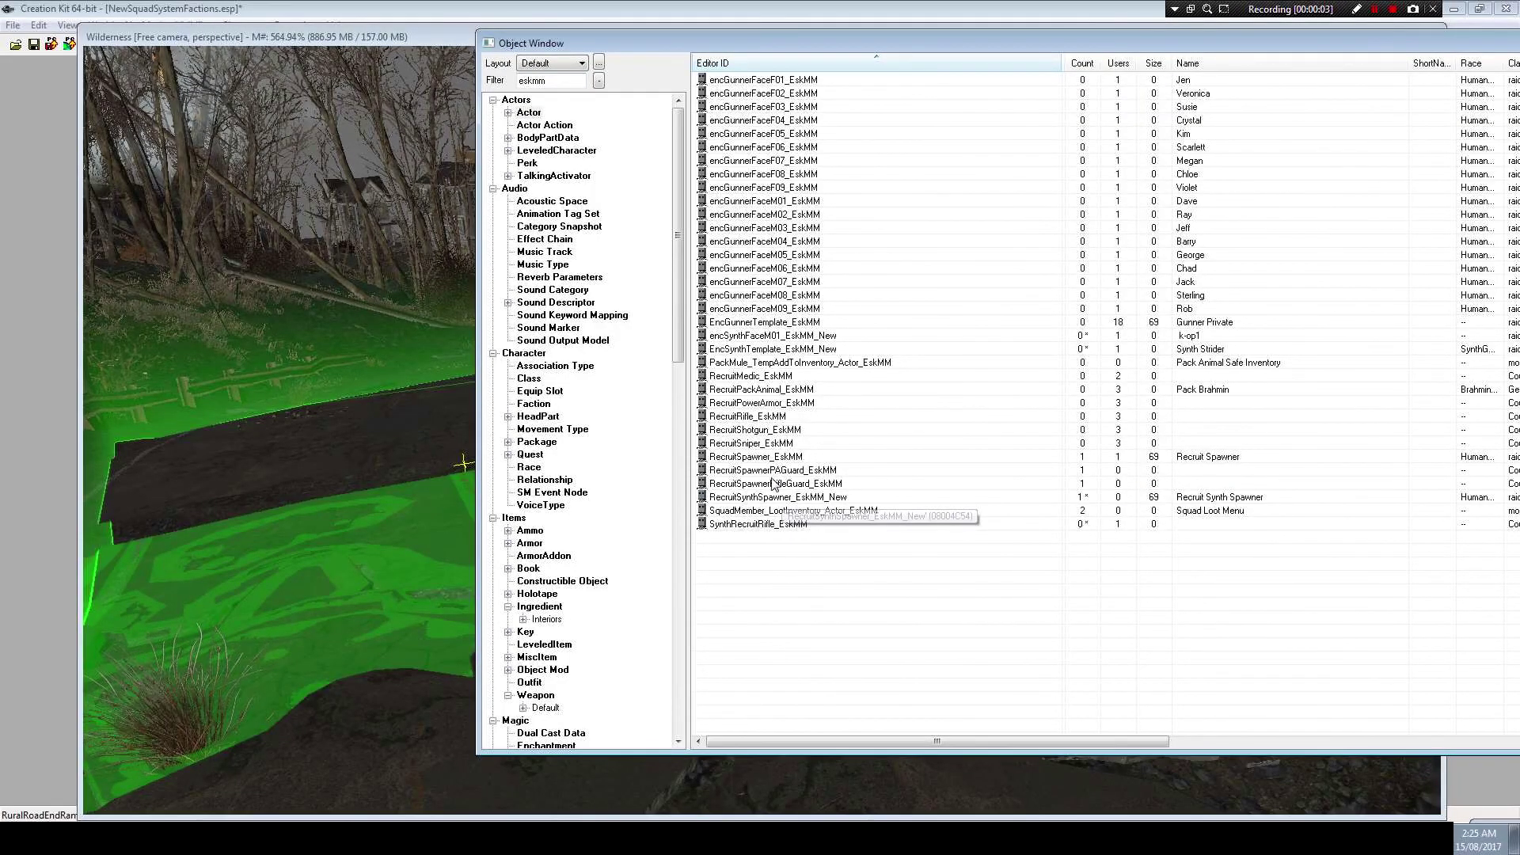
left_click(768, 471)
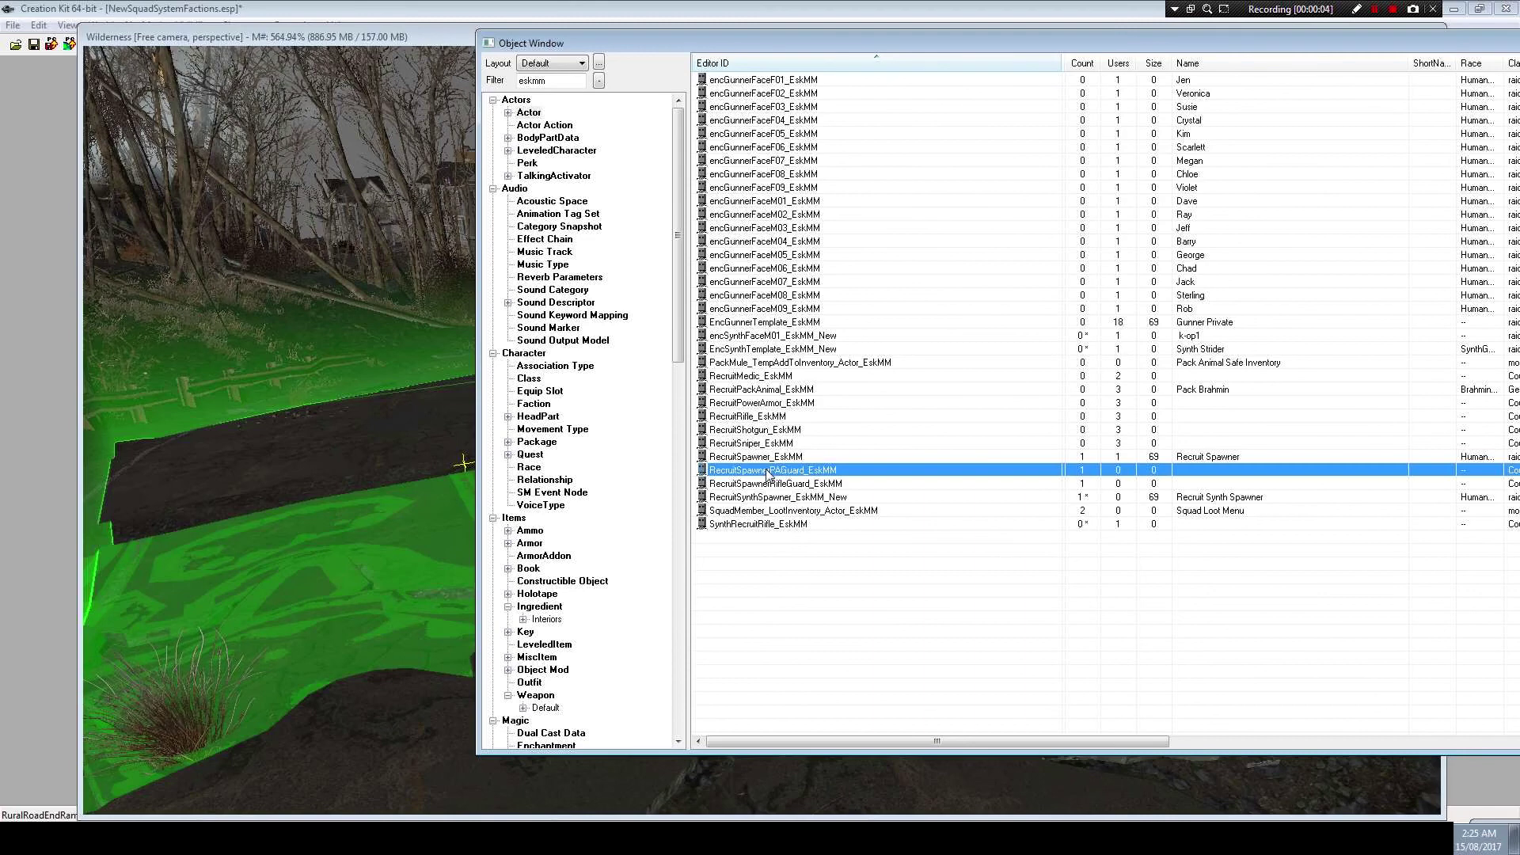
left_click(777, 526)
key("Delete")
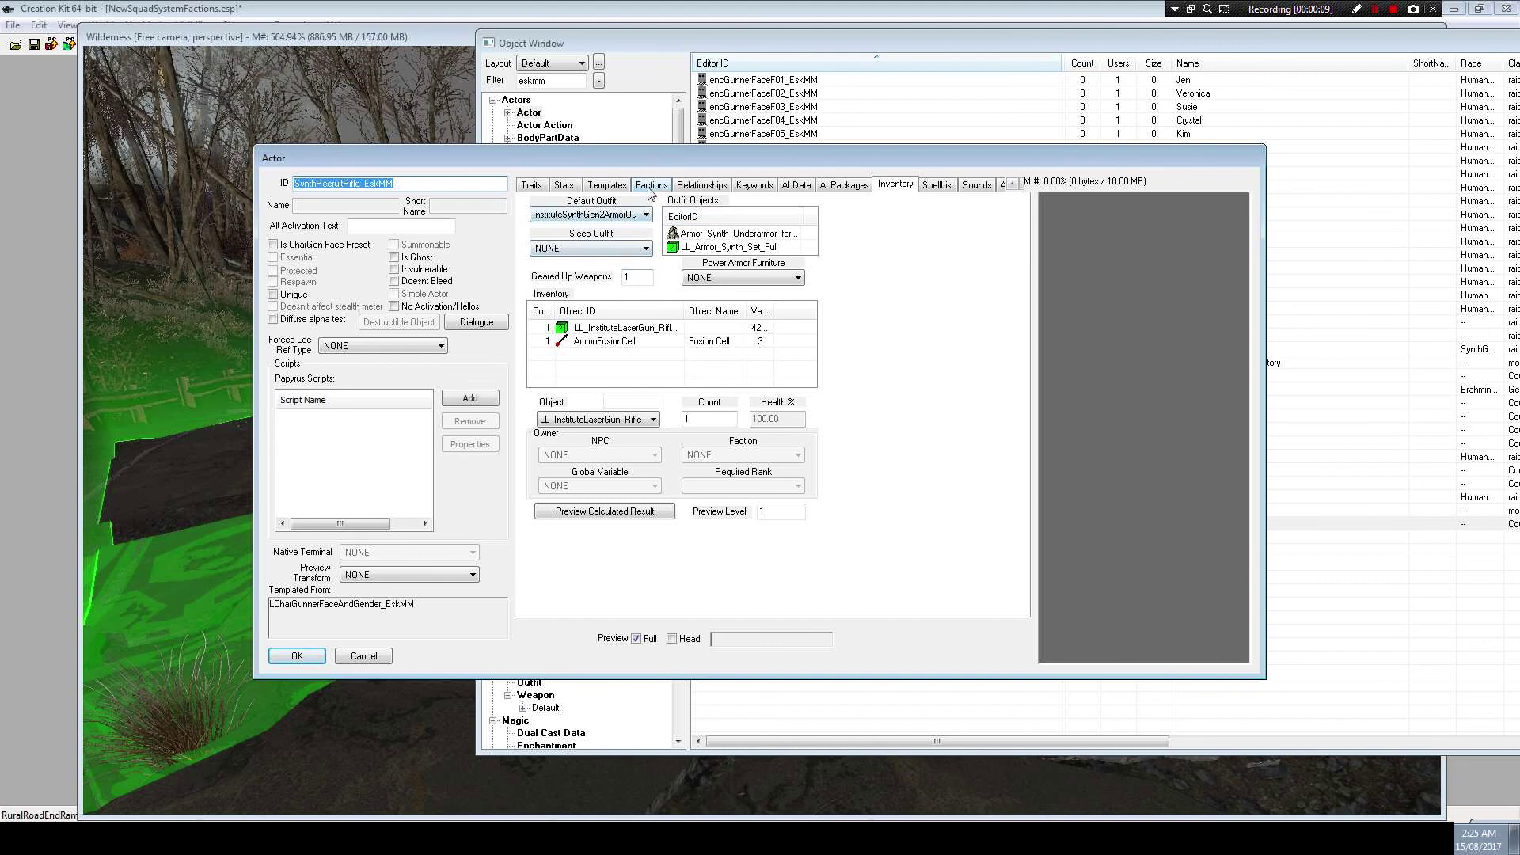
left_click(605, 186)
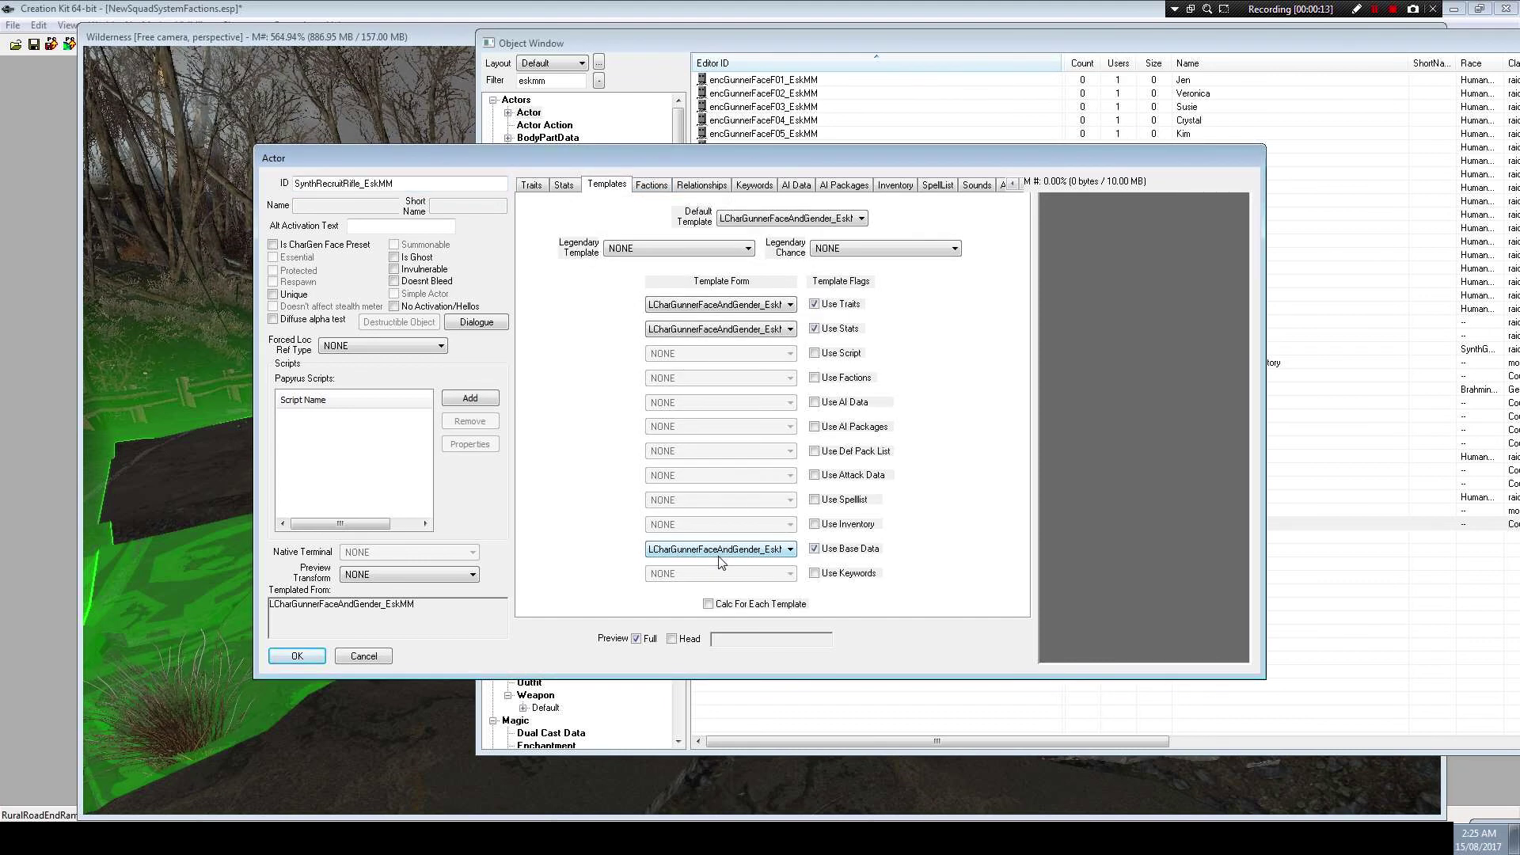
left_click_drag(769, 162, 727, 153)
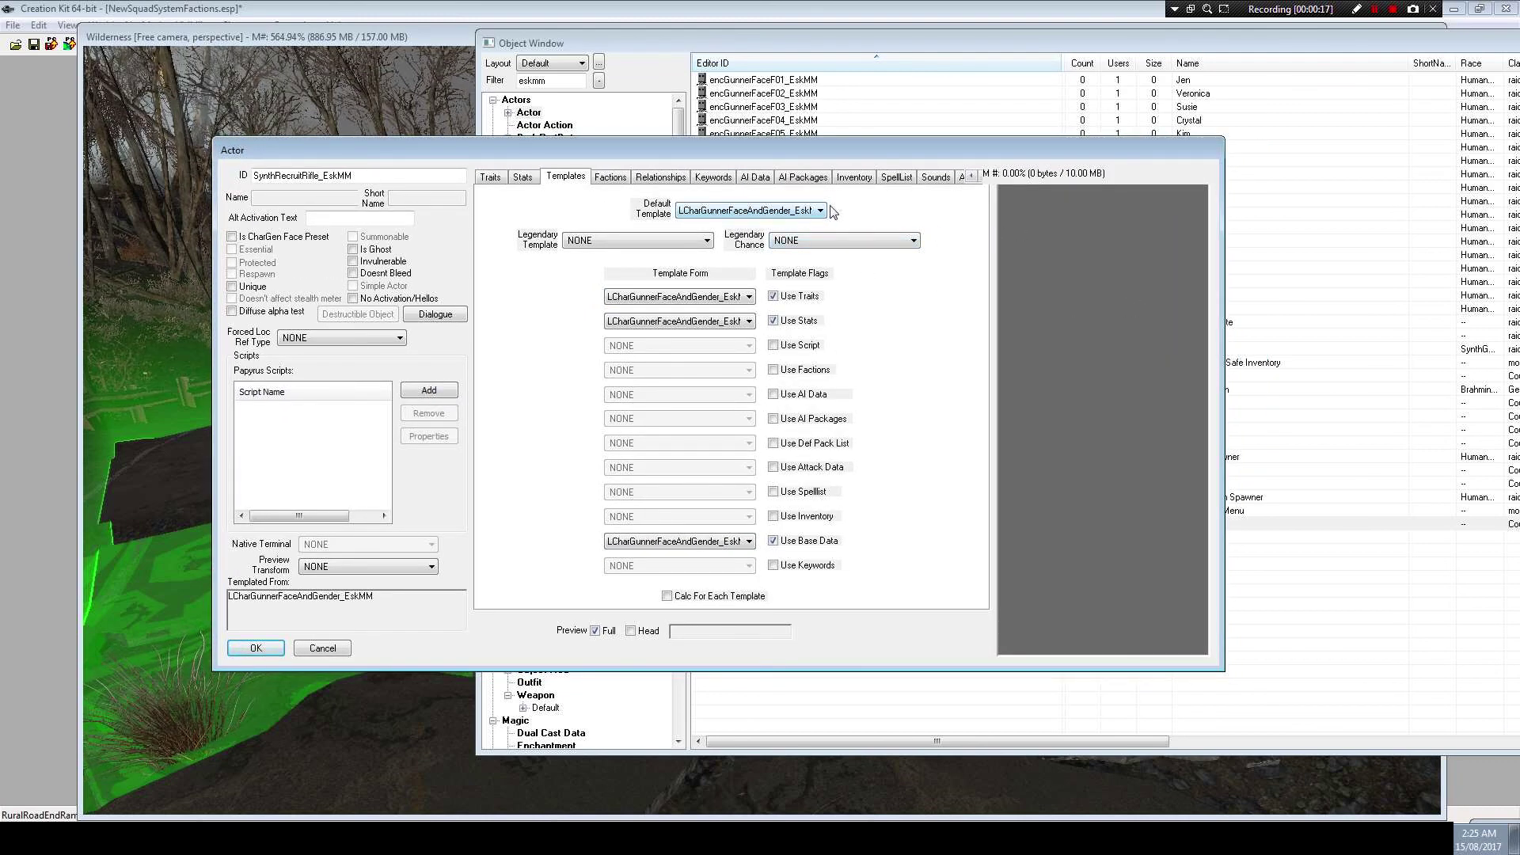
Set the recruit's default template to LCharSynth_EskMM_New, accept the actor changes and save the plugin
left_click(819, 212)
scroll(853, 244, "up", 3)
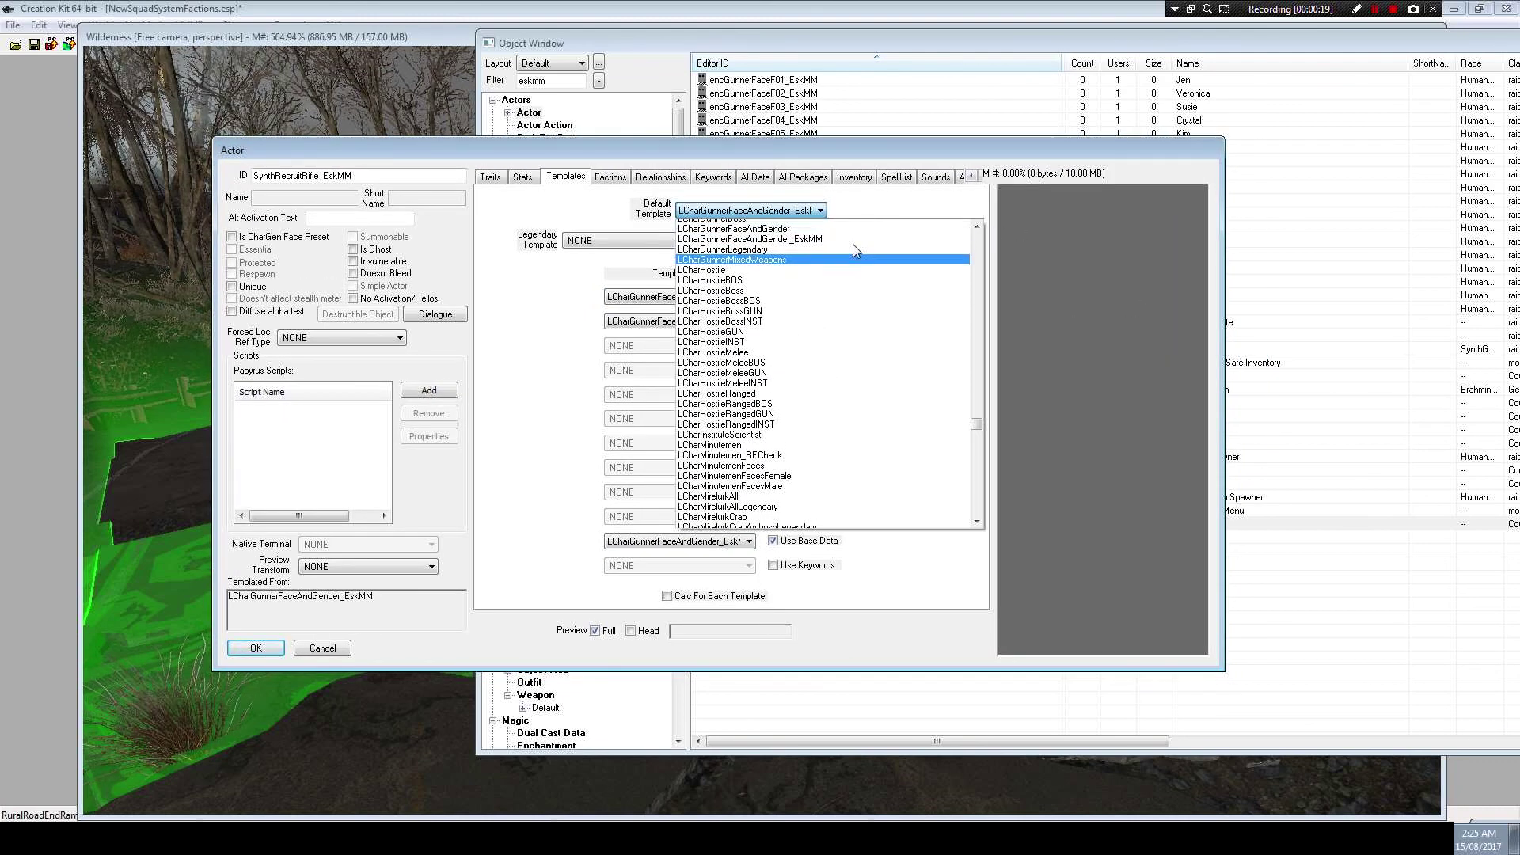
scroll(855, 254, "up", 1)
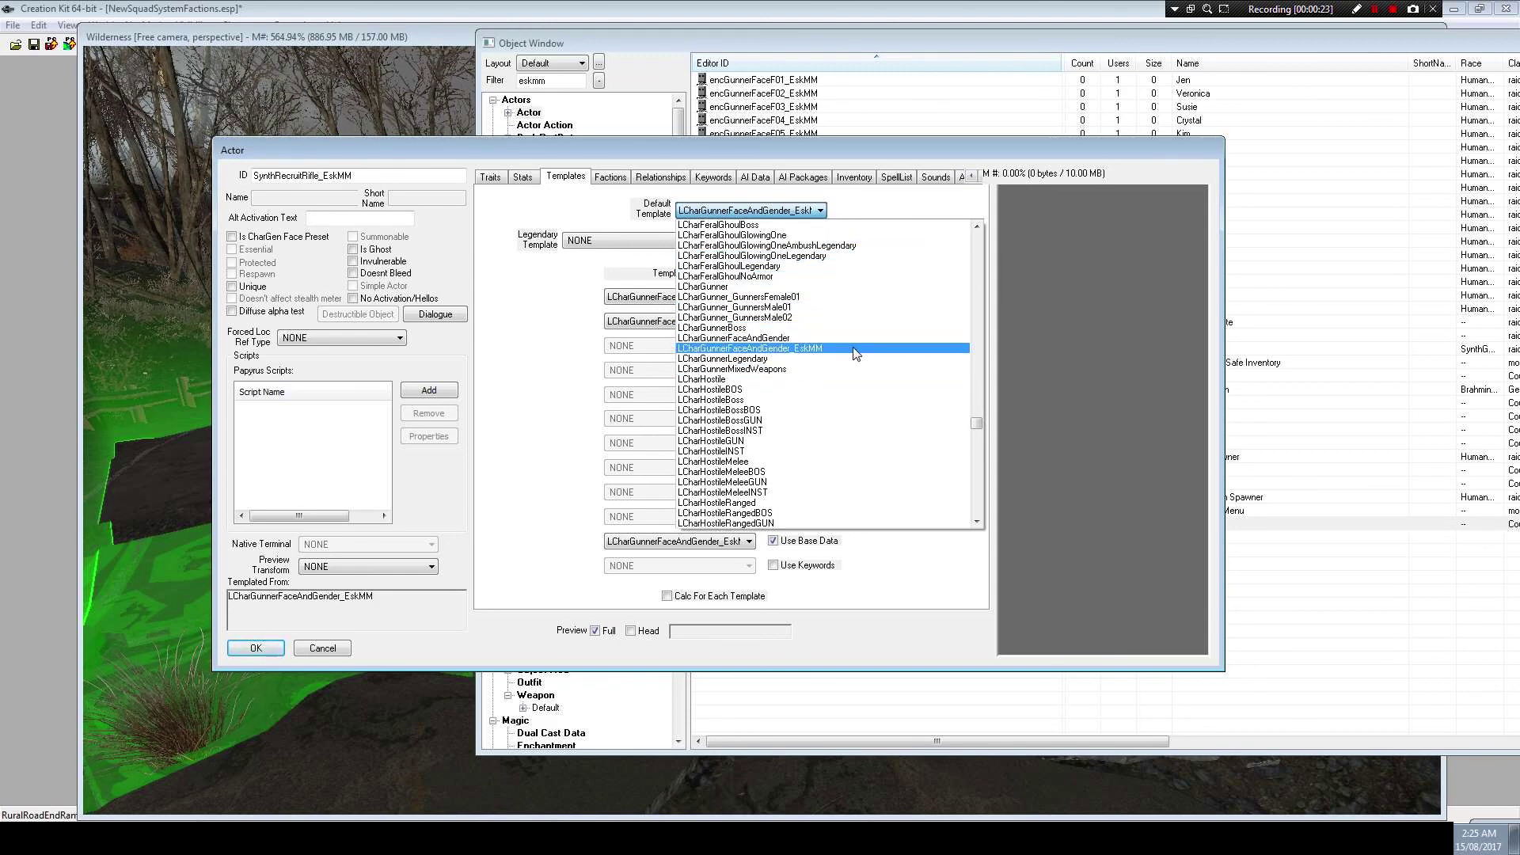
scroll(856, 352, "up", 2)
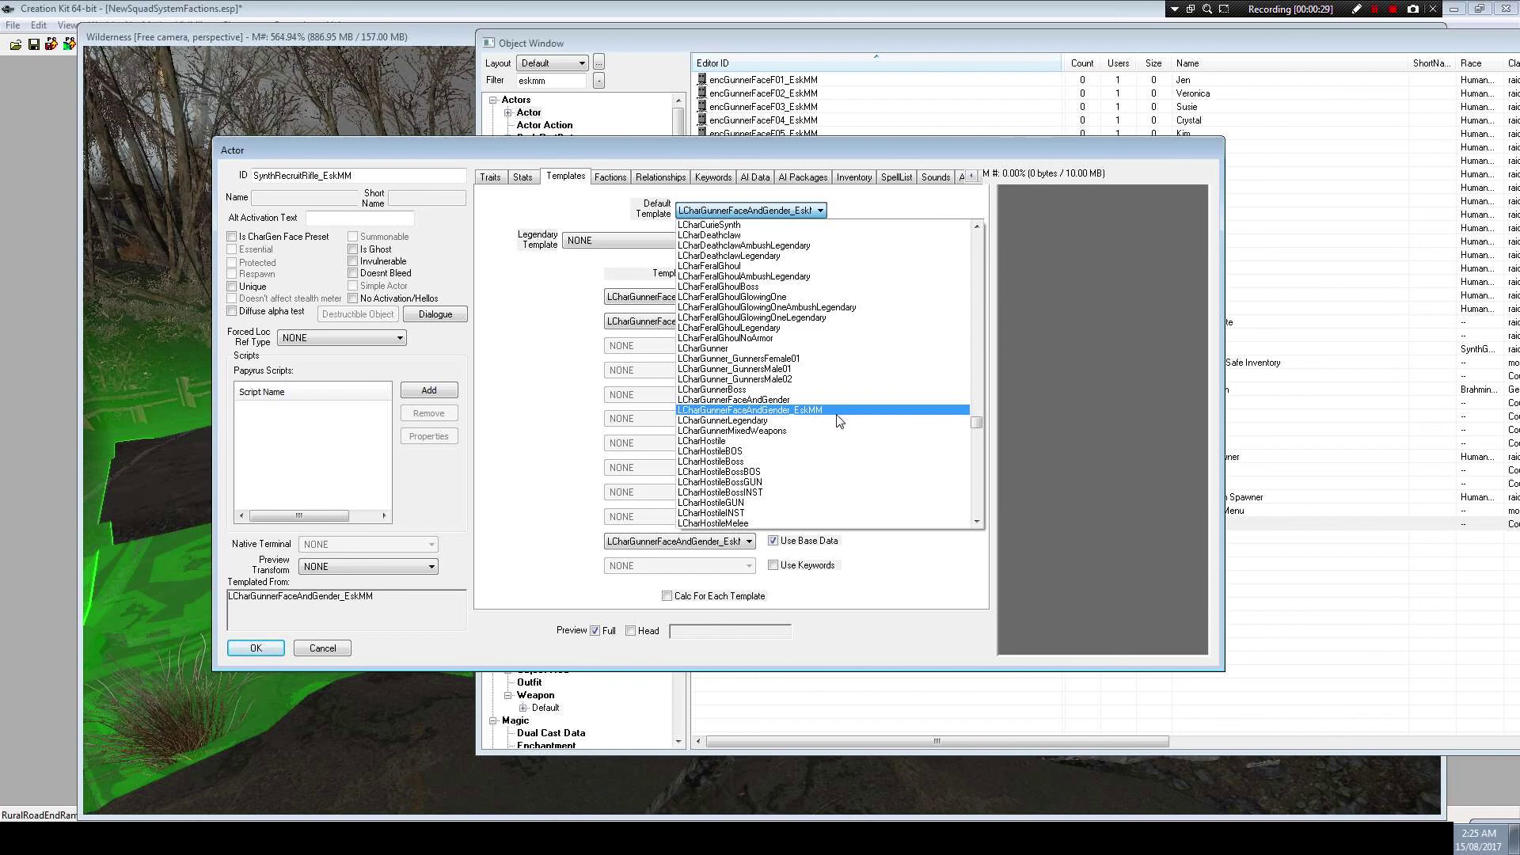
key("Home")
type("lcharsynth")
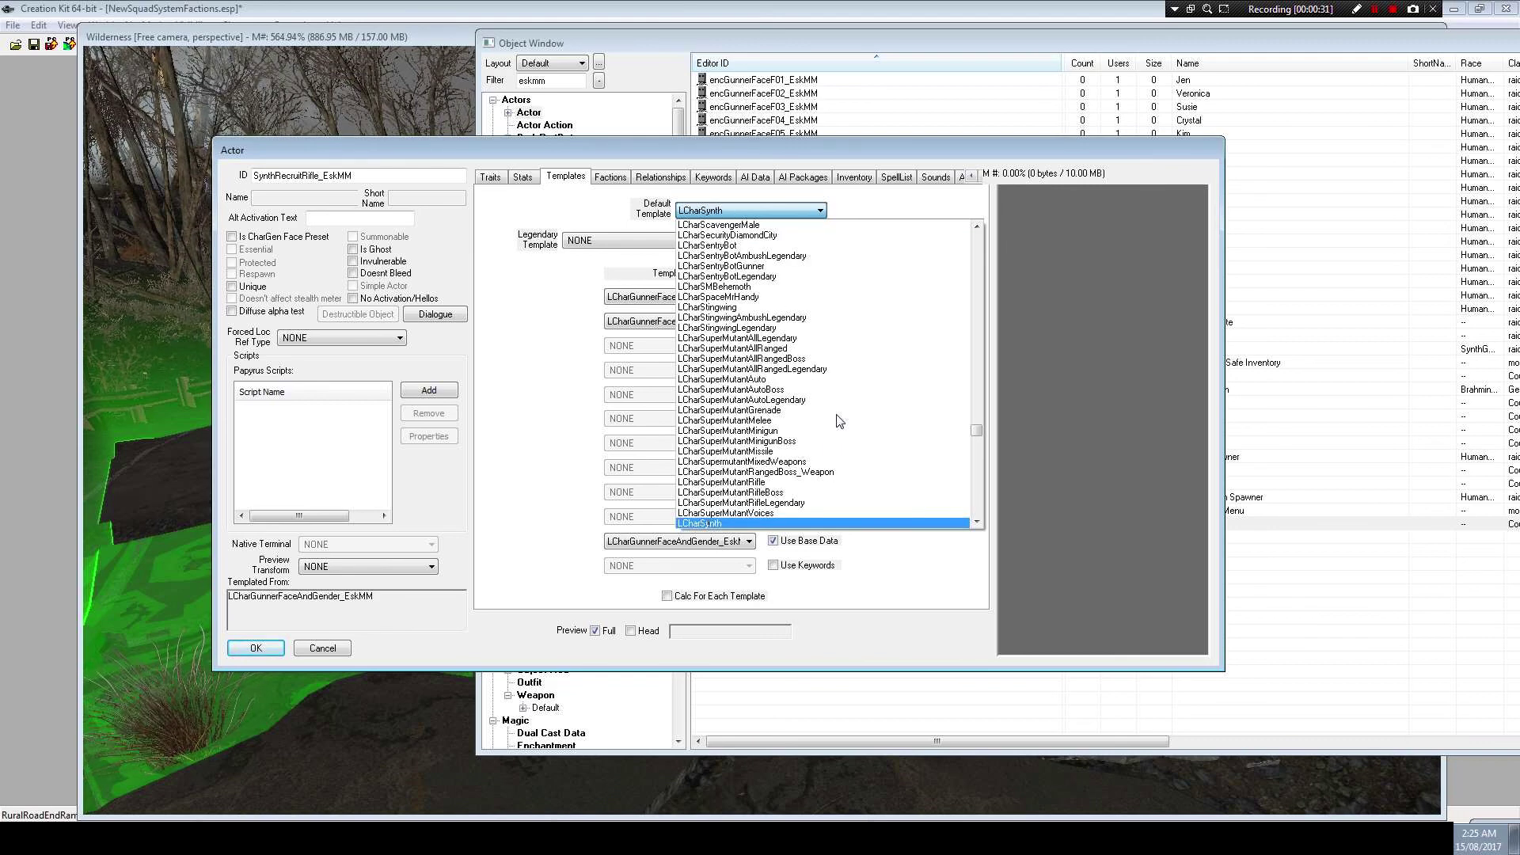
scroll(843, 422, "down", 3)
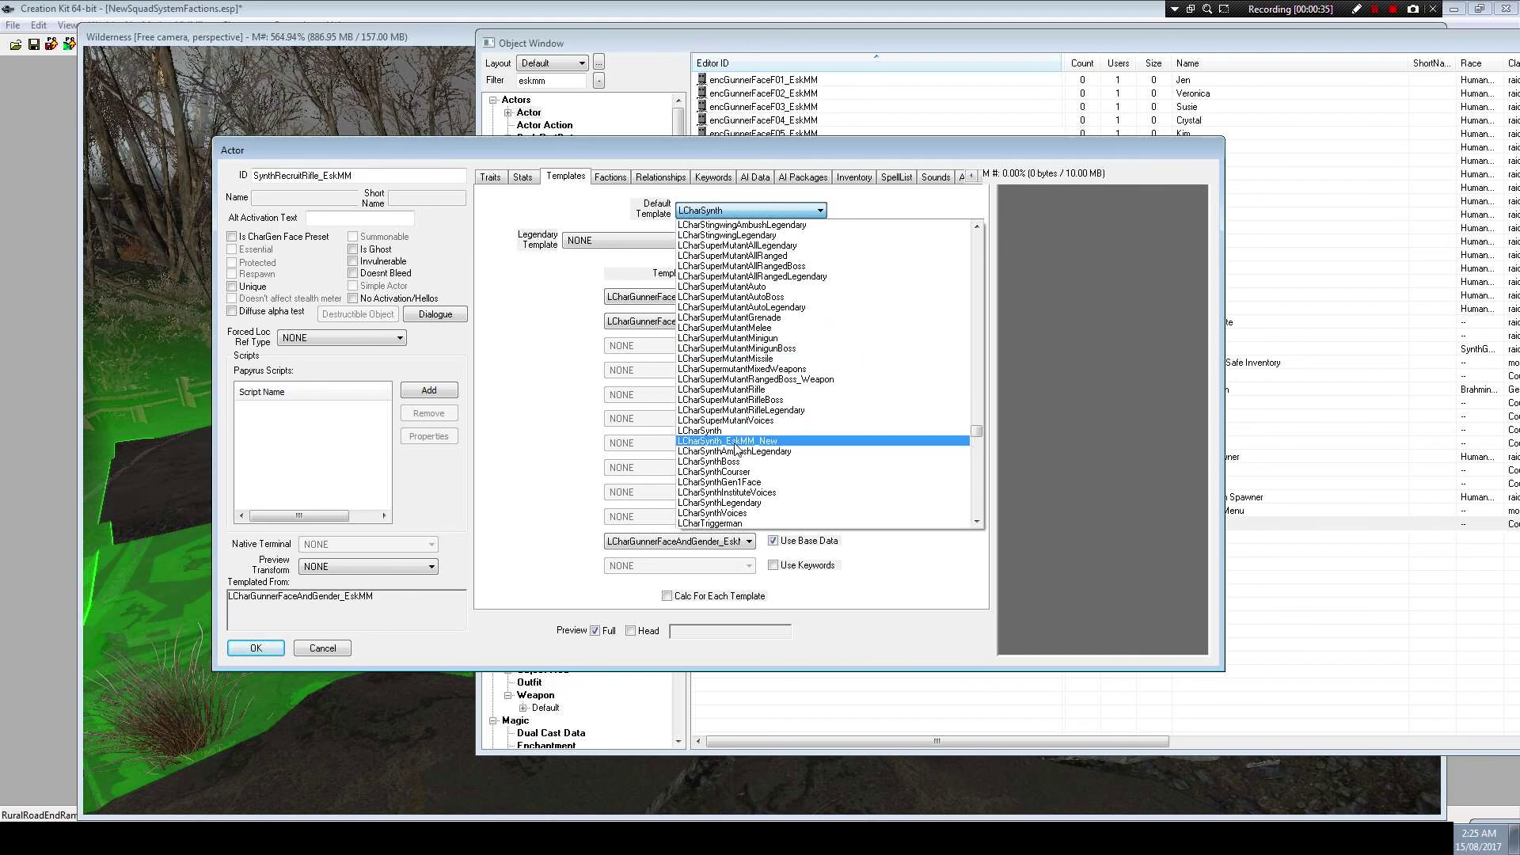
left_click(762, 443)
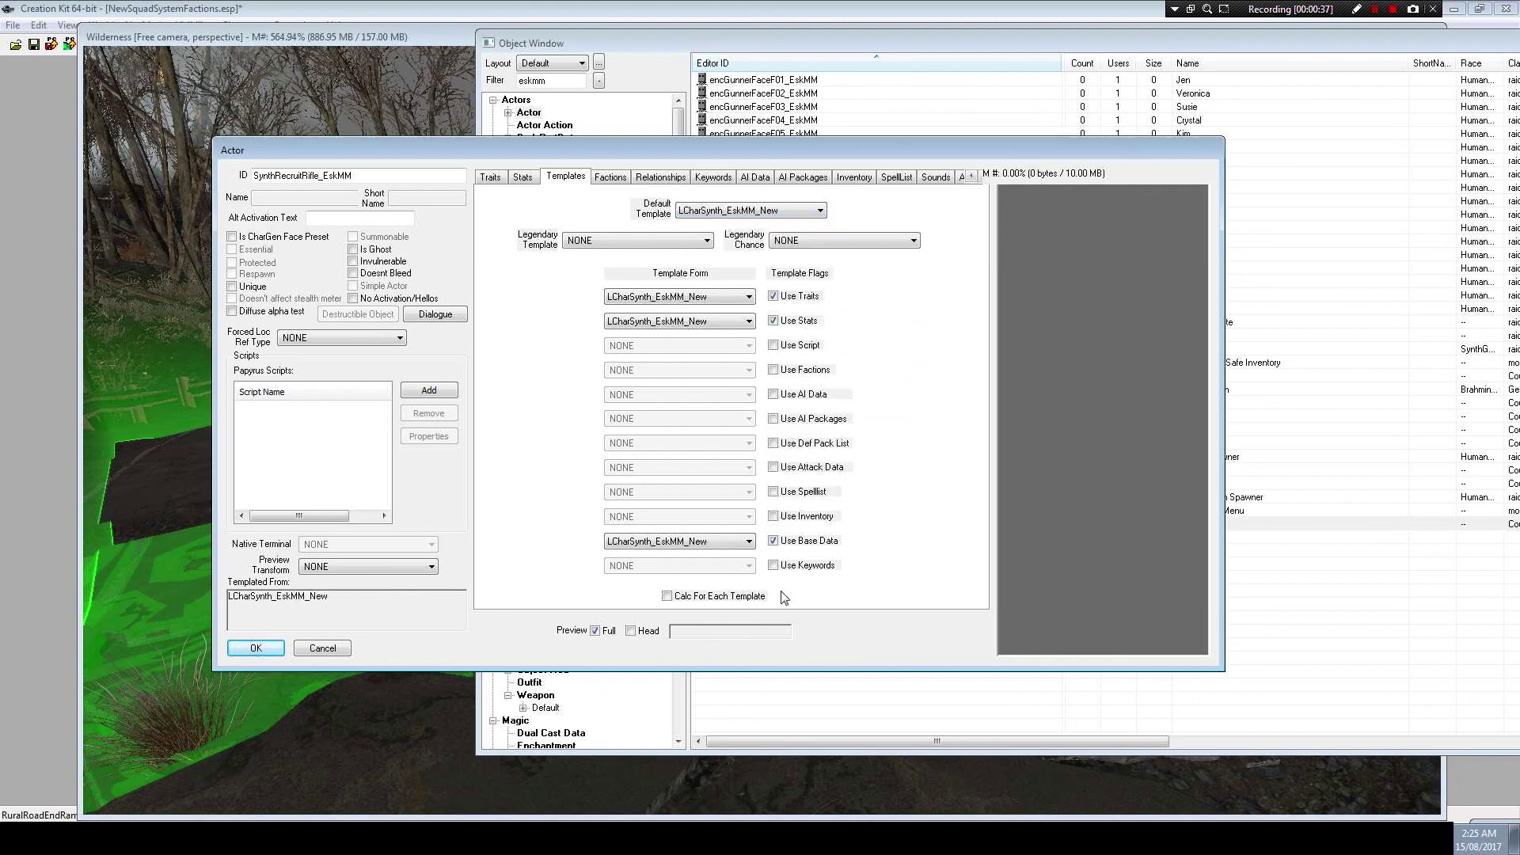
left_click(256, 648)
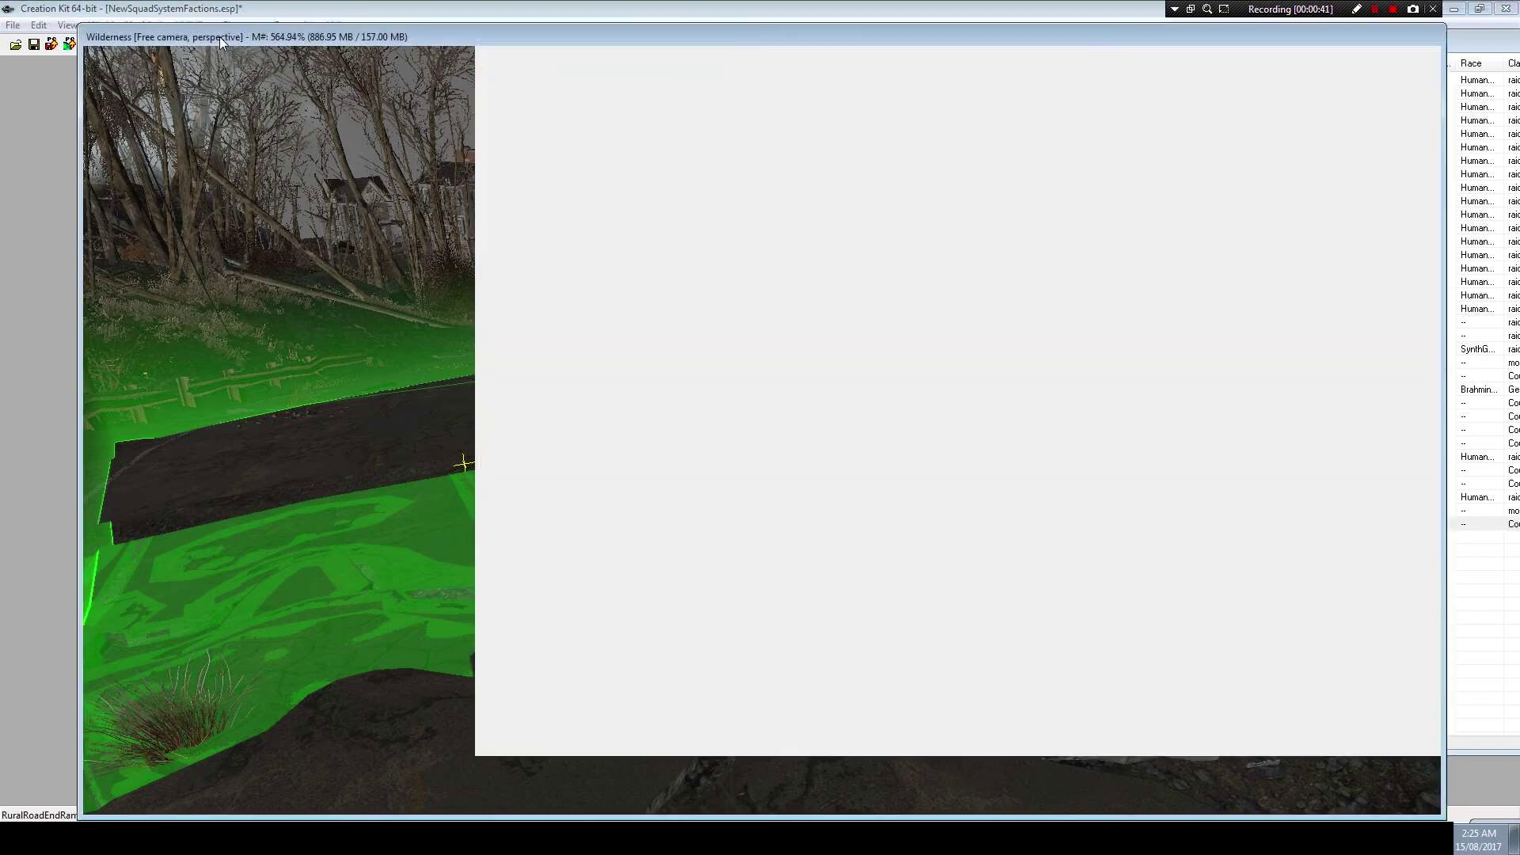
left_click_drag(220, 37, 218, 78)
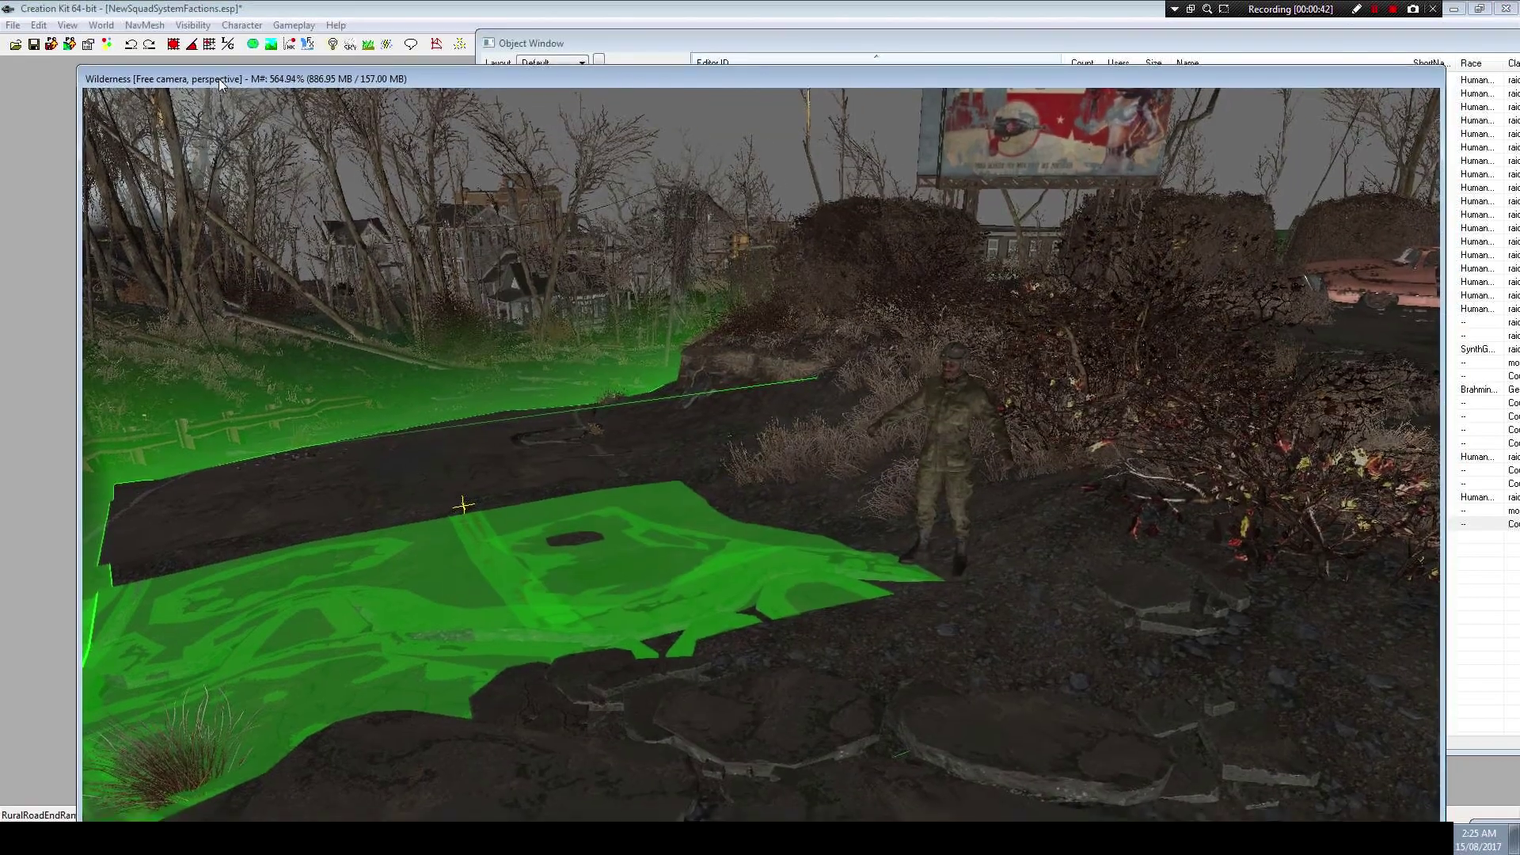
left_click(33, 43)
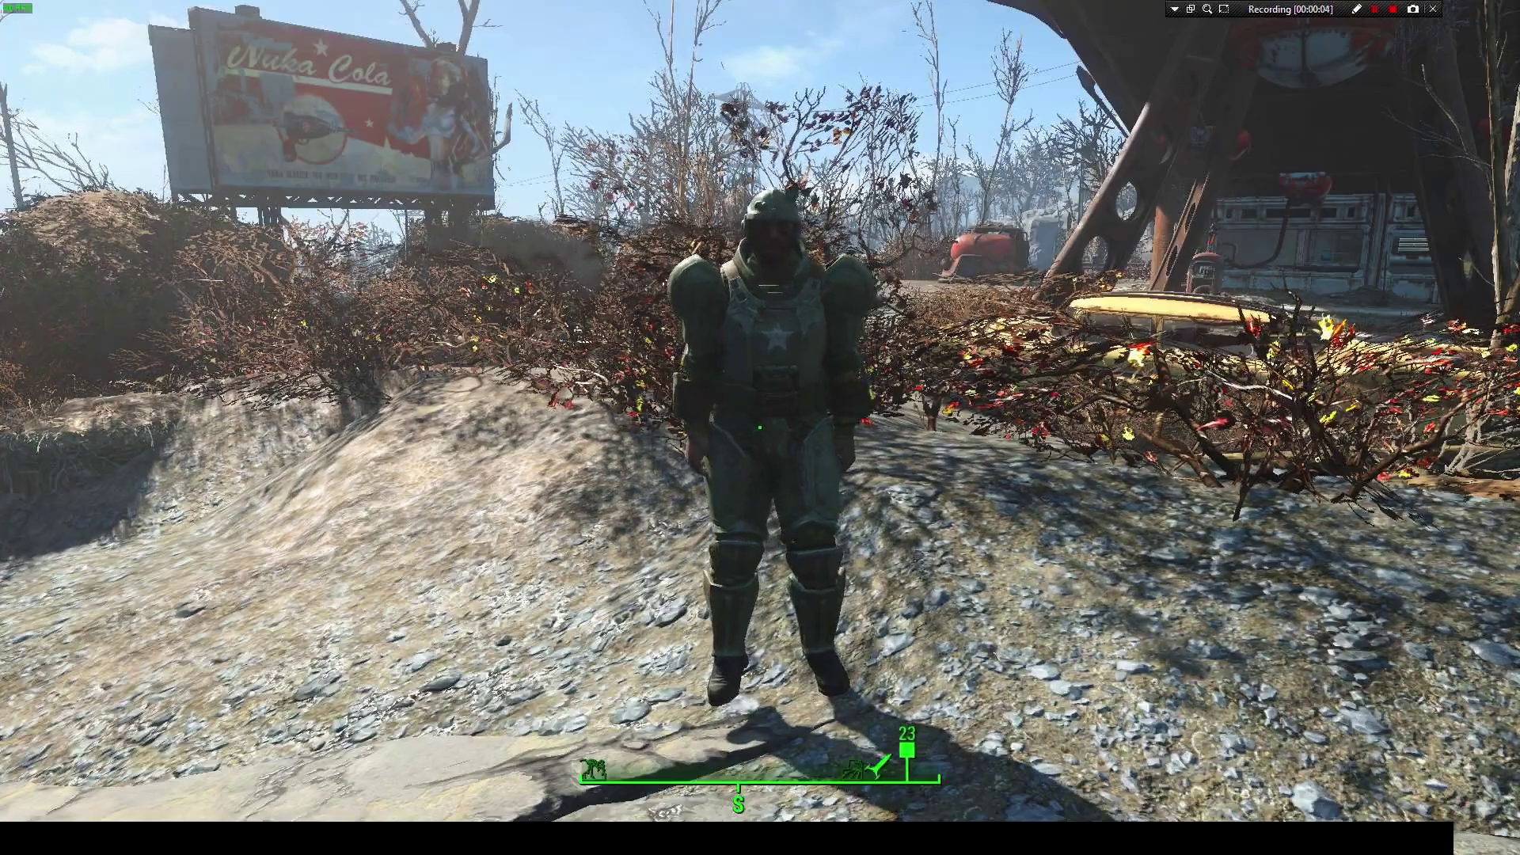
Switch to Fallout 4 and recruit four Synth Riflemen for 500 caps each from the Recruit Synth Spawner
key("e")
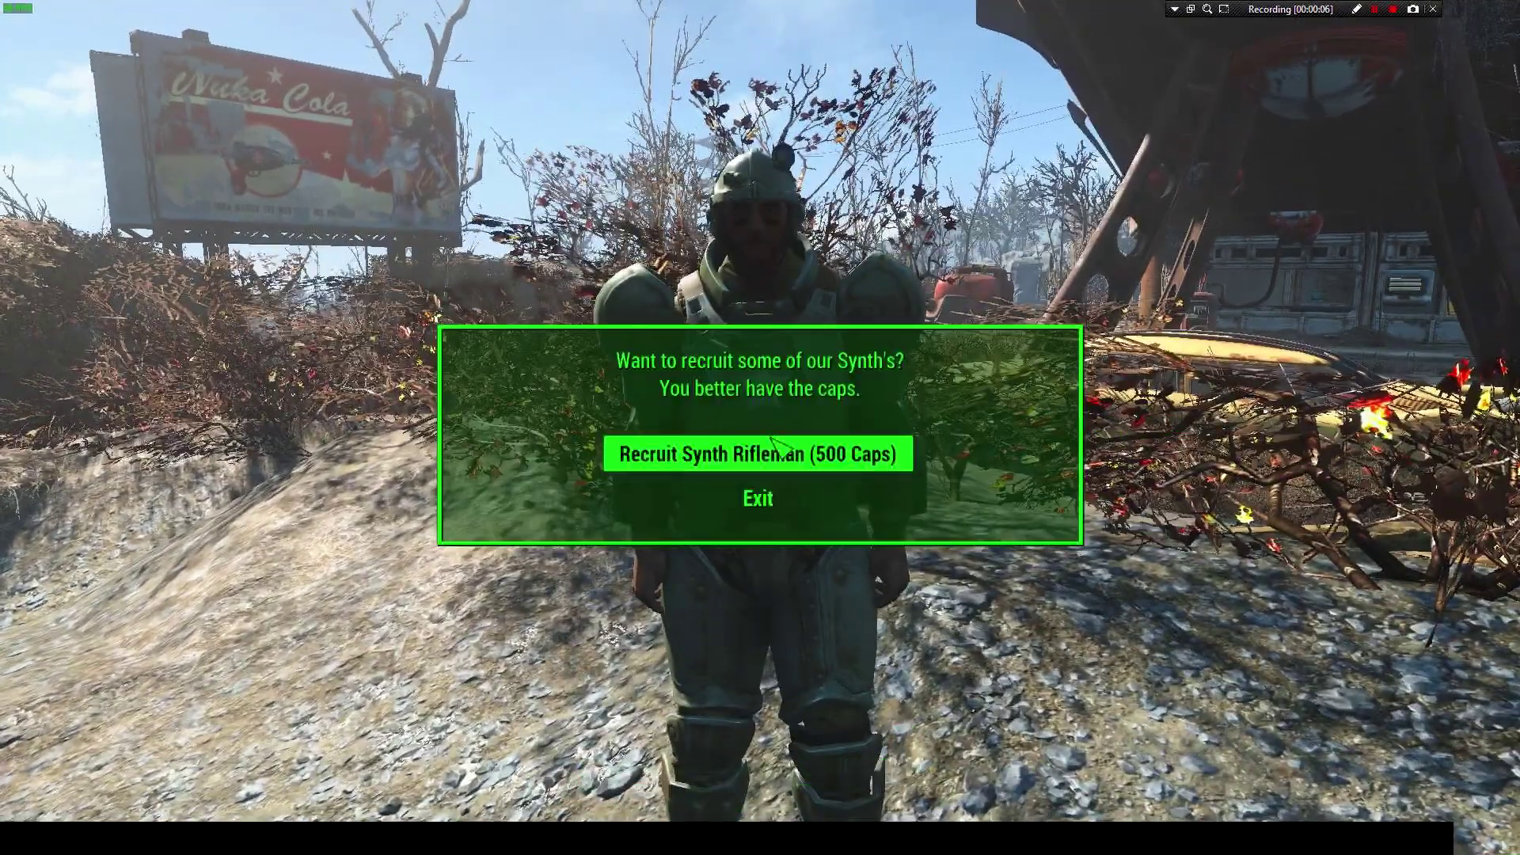
left_click(797, 450)
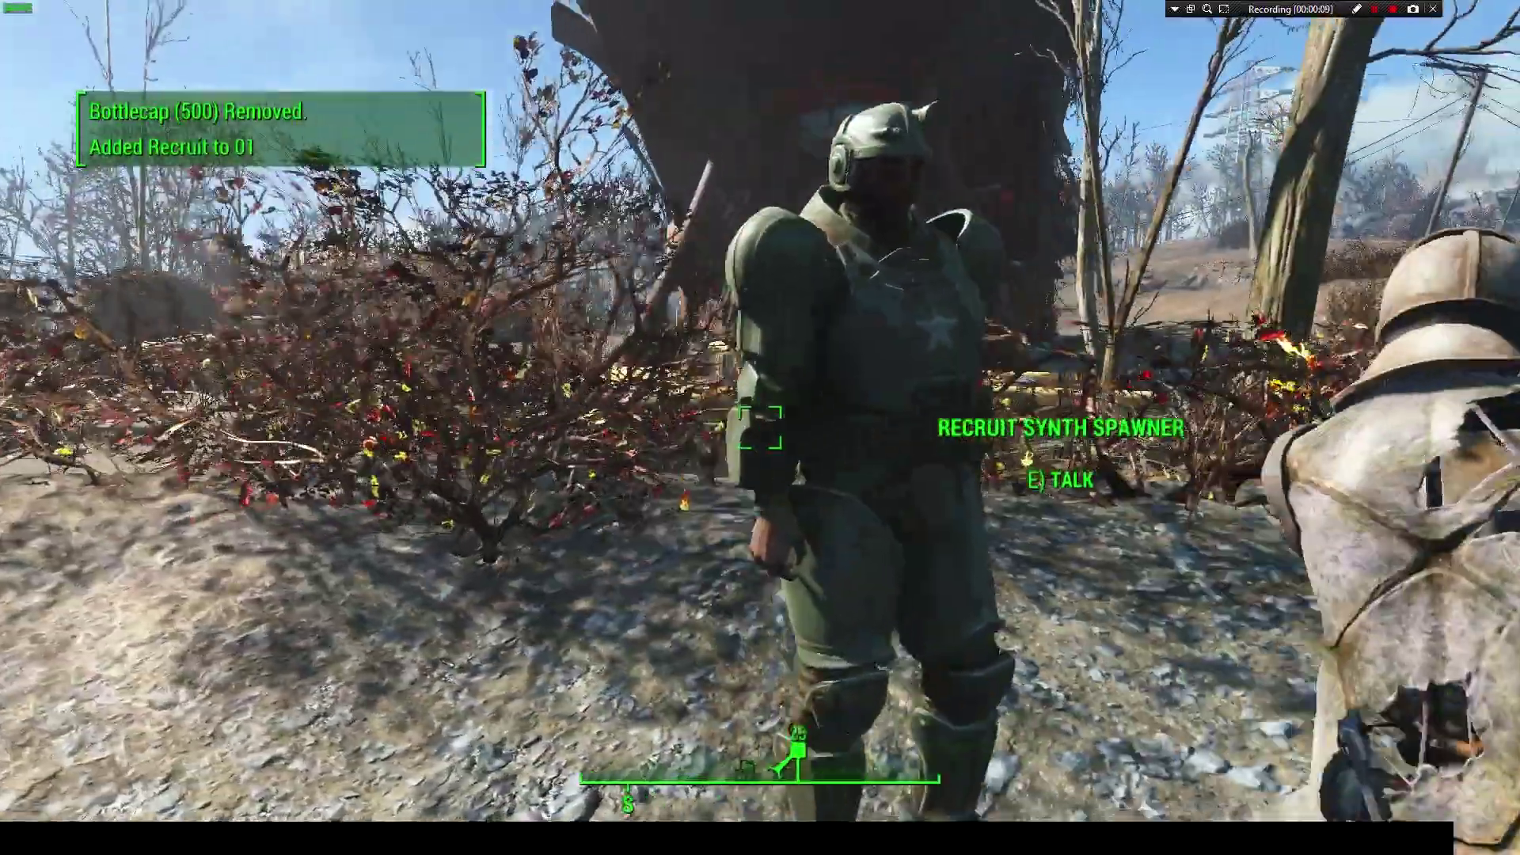
key("e")
left_click(760, 452)
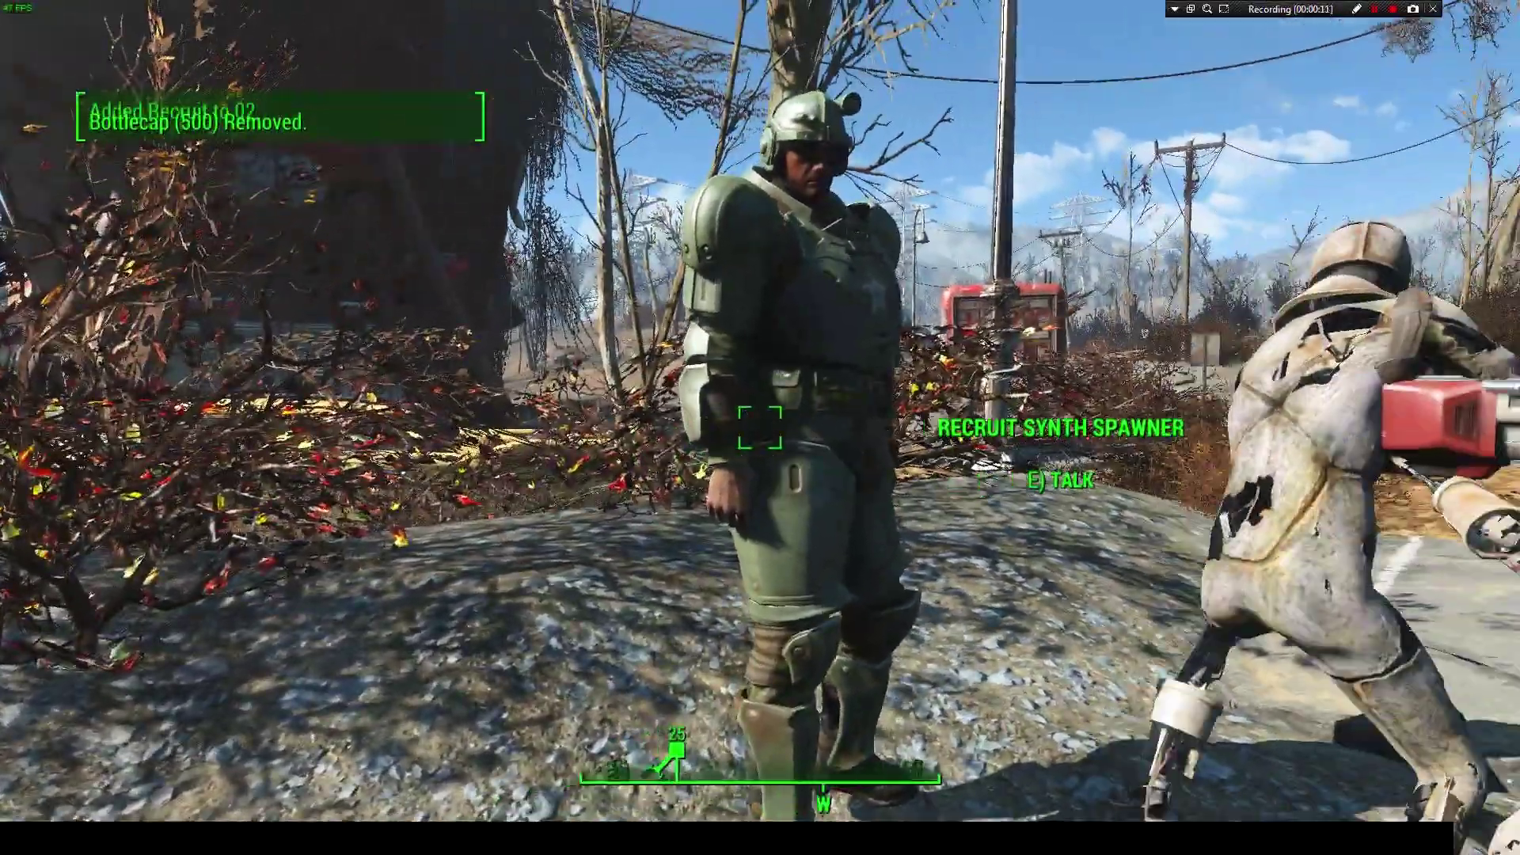
key("e")
left_click(887, 454)
key("e")
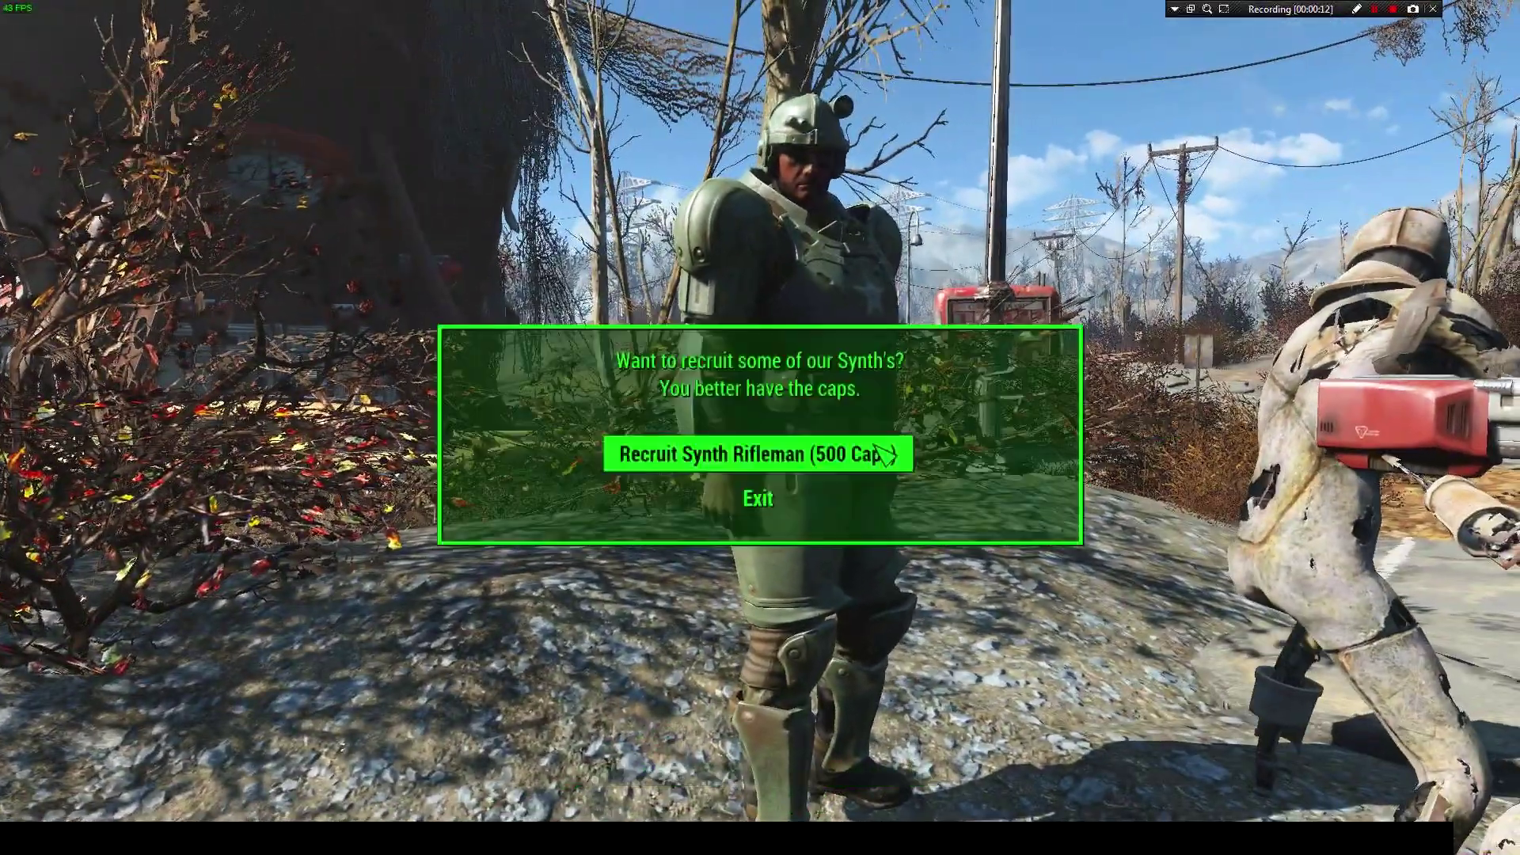
left_click(871, 457)
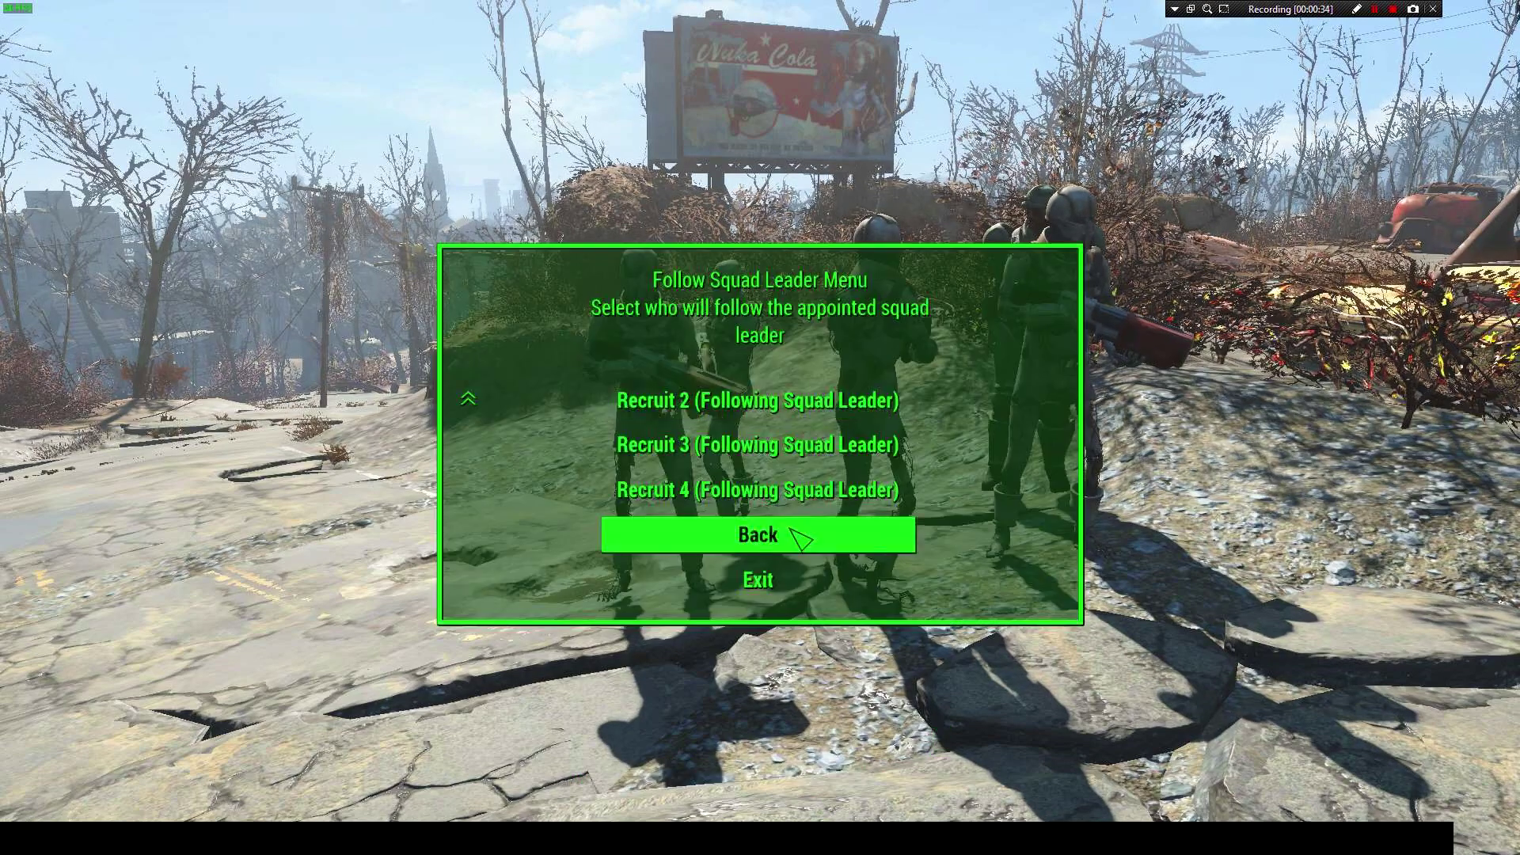
Walk down the road away from the spawner and order Squad Member 1 to move to a location there
key("w")
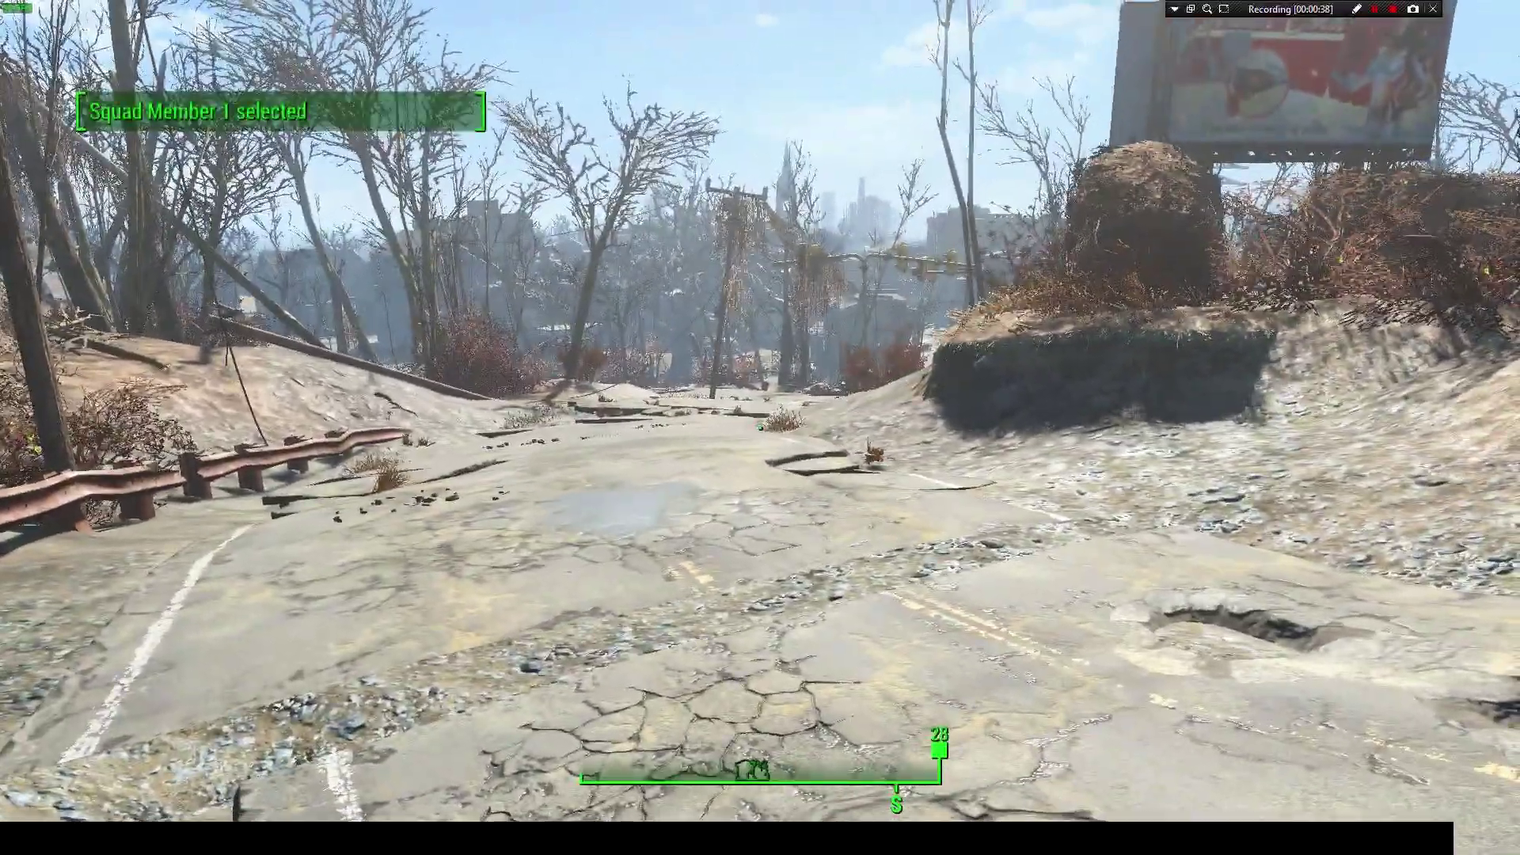
key("w")
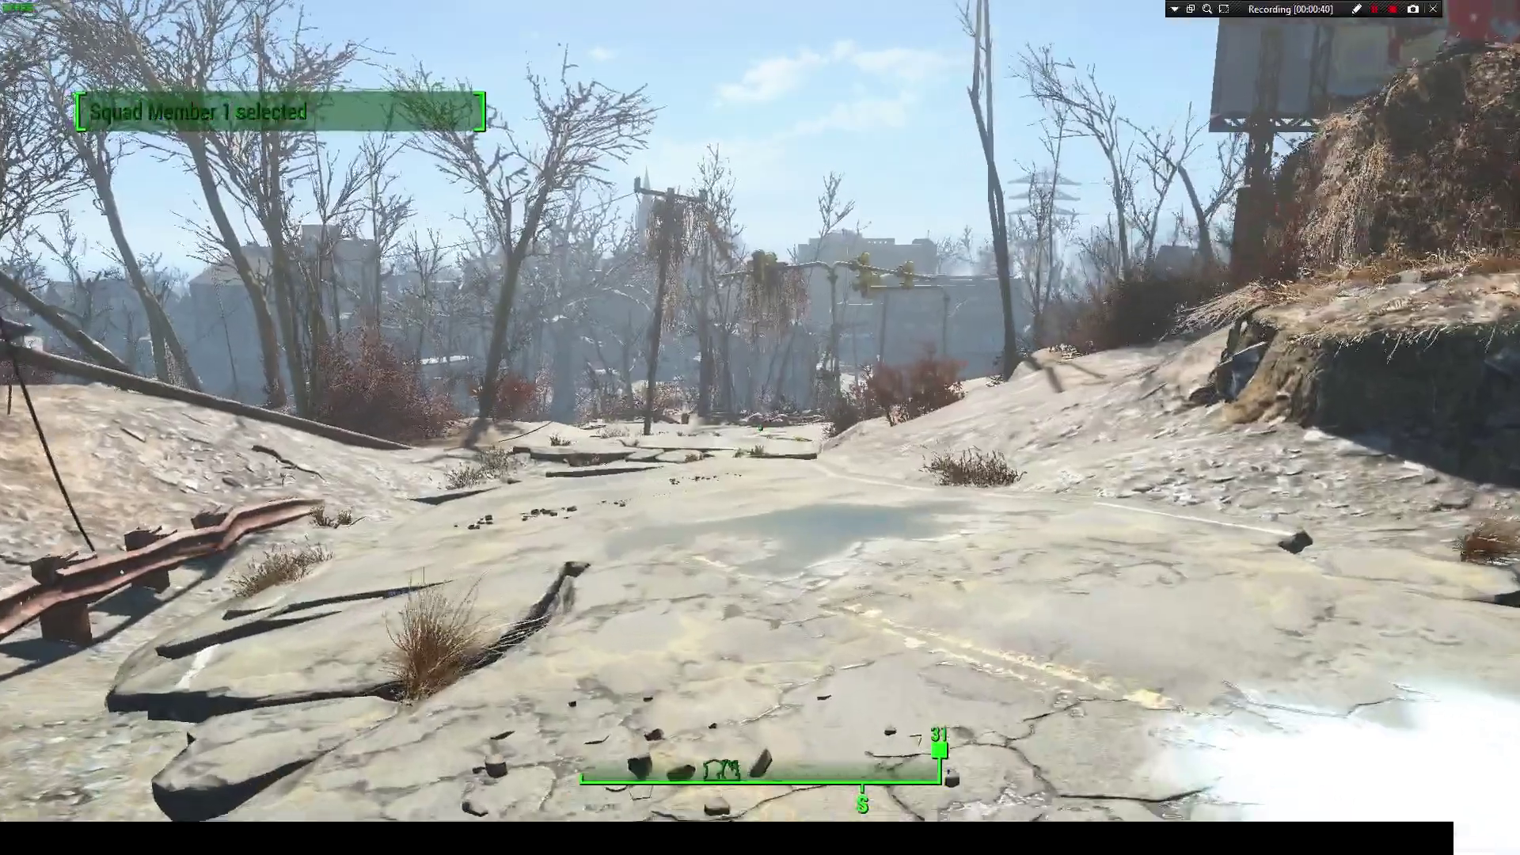
key("w")
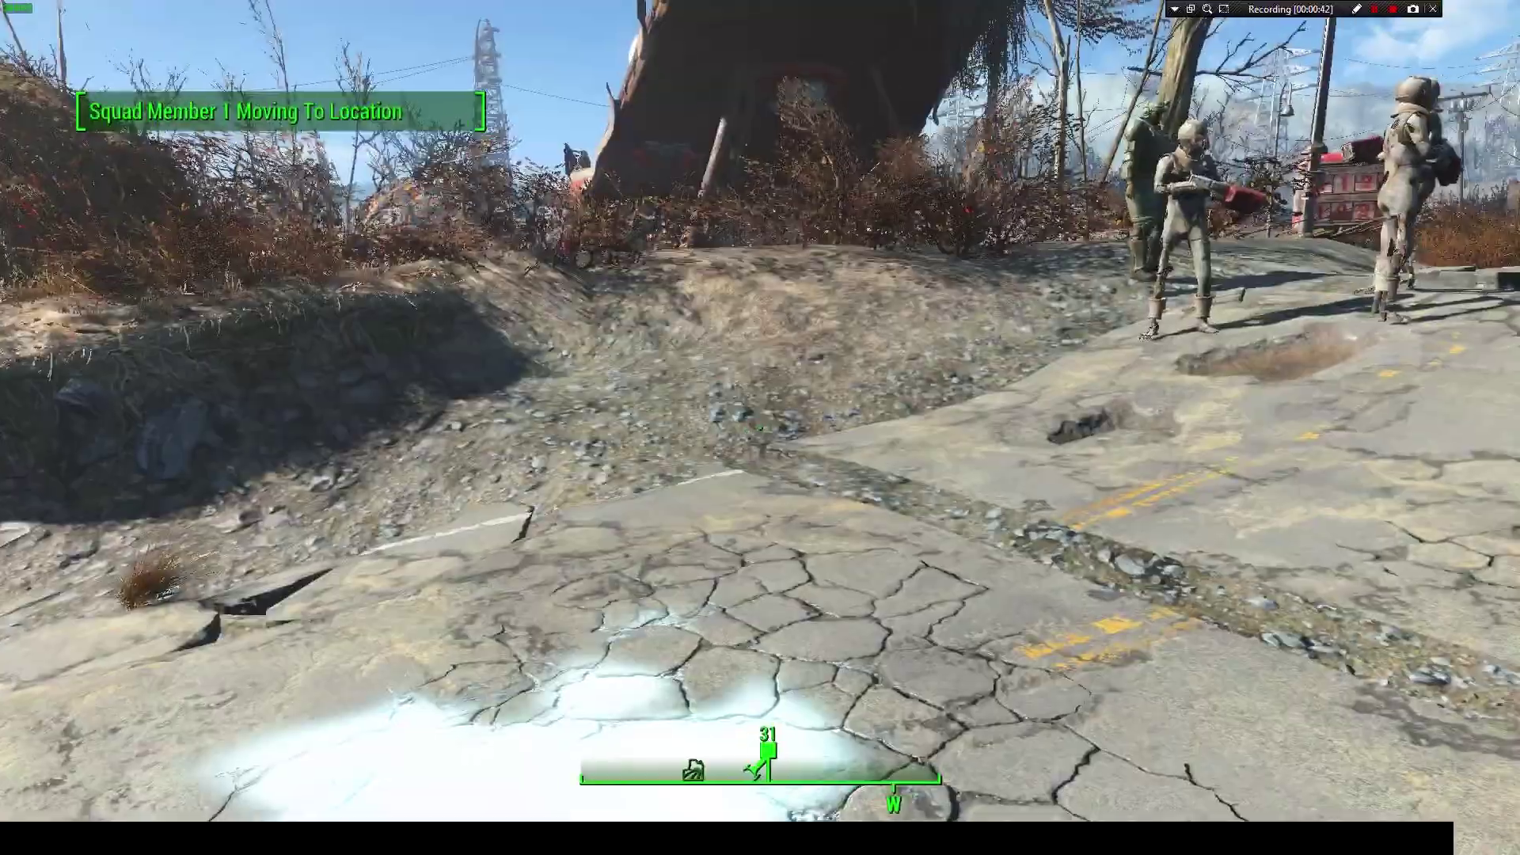